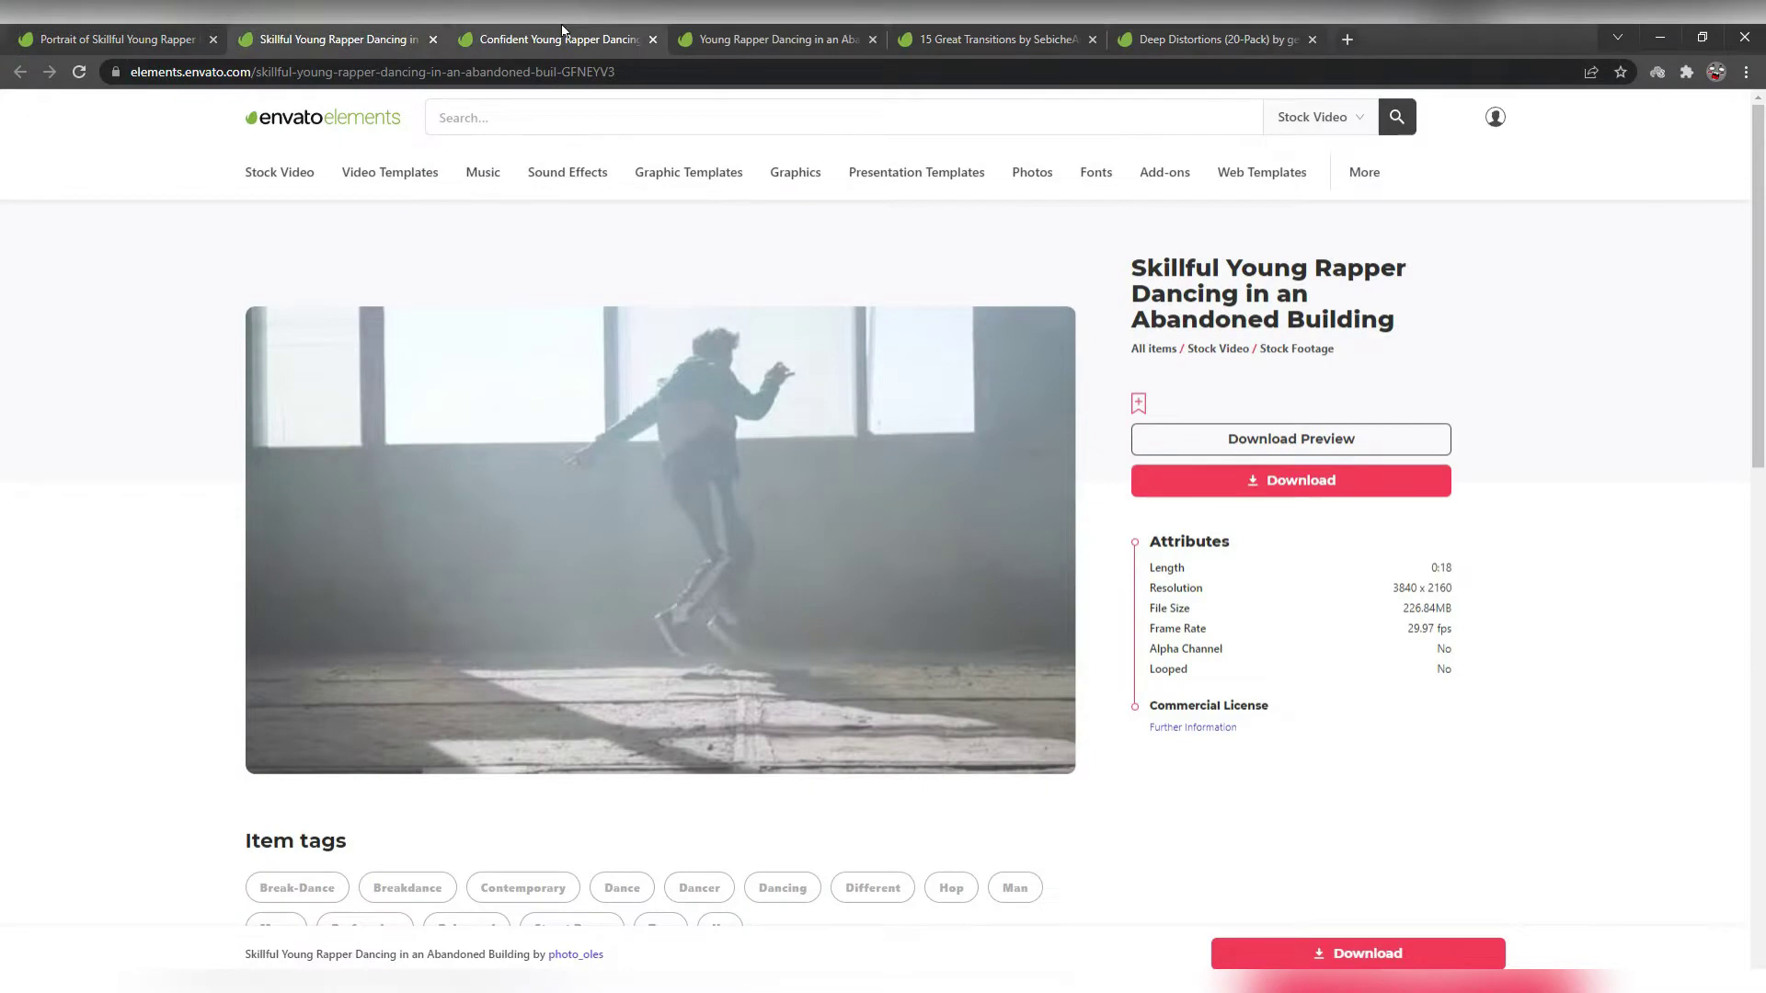
# Review the Envato Elements pages for the rapper dancing footage, 15 Great Transitions and Deep Distortions (20-Pack), and play the distortions preview.
pyautogui.click(589, 41)
pyautogui.click(856, 45)
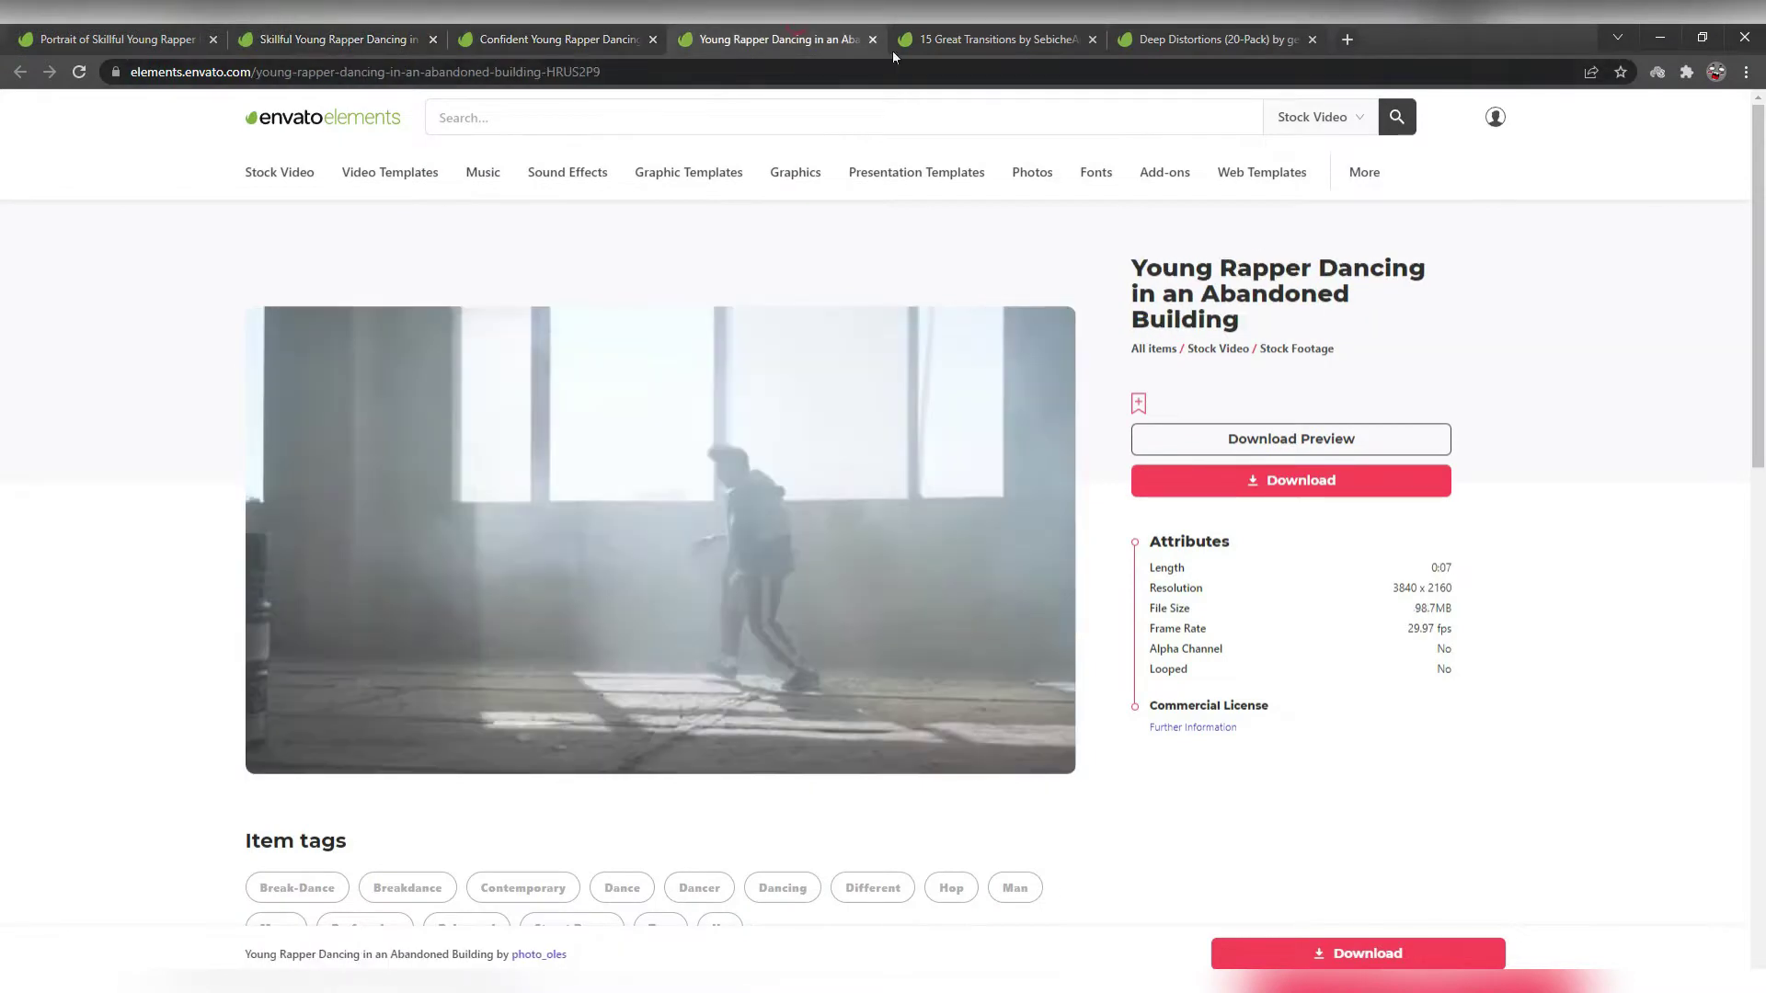
pyautogui.click(979, 40)
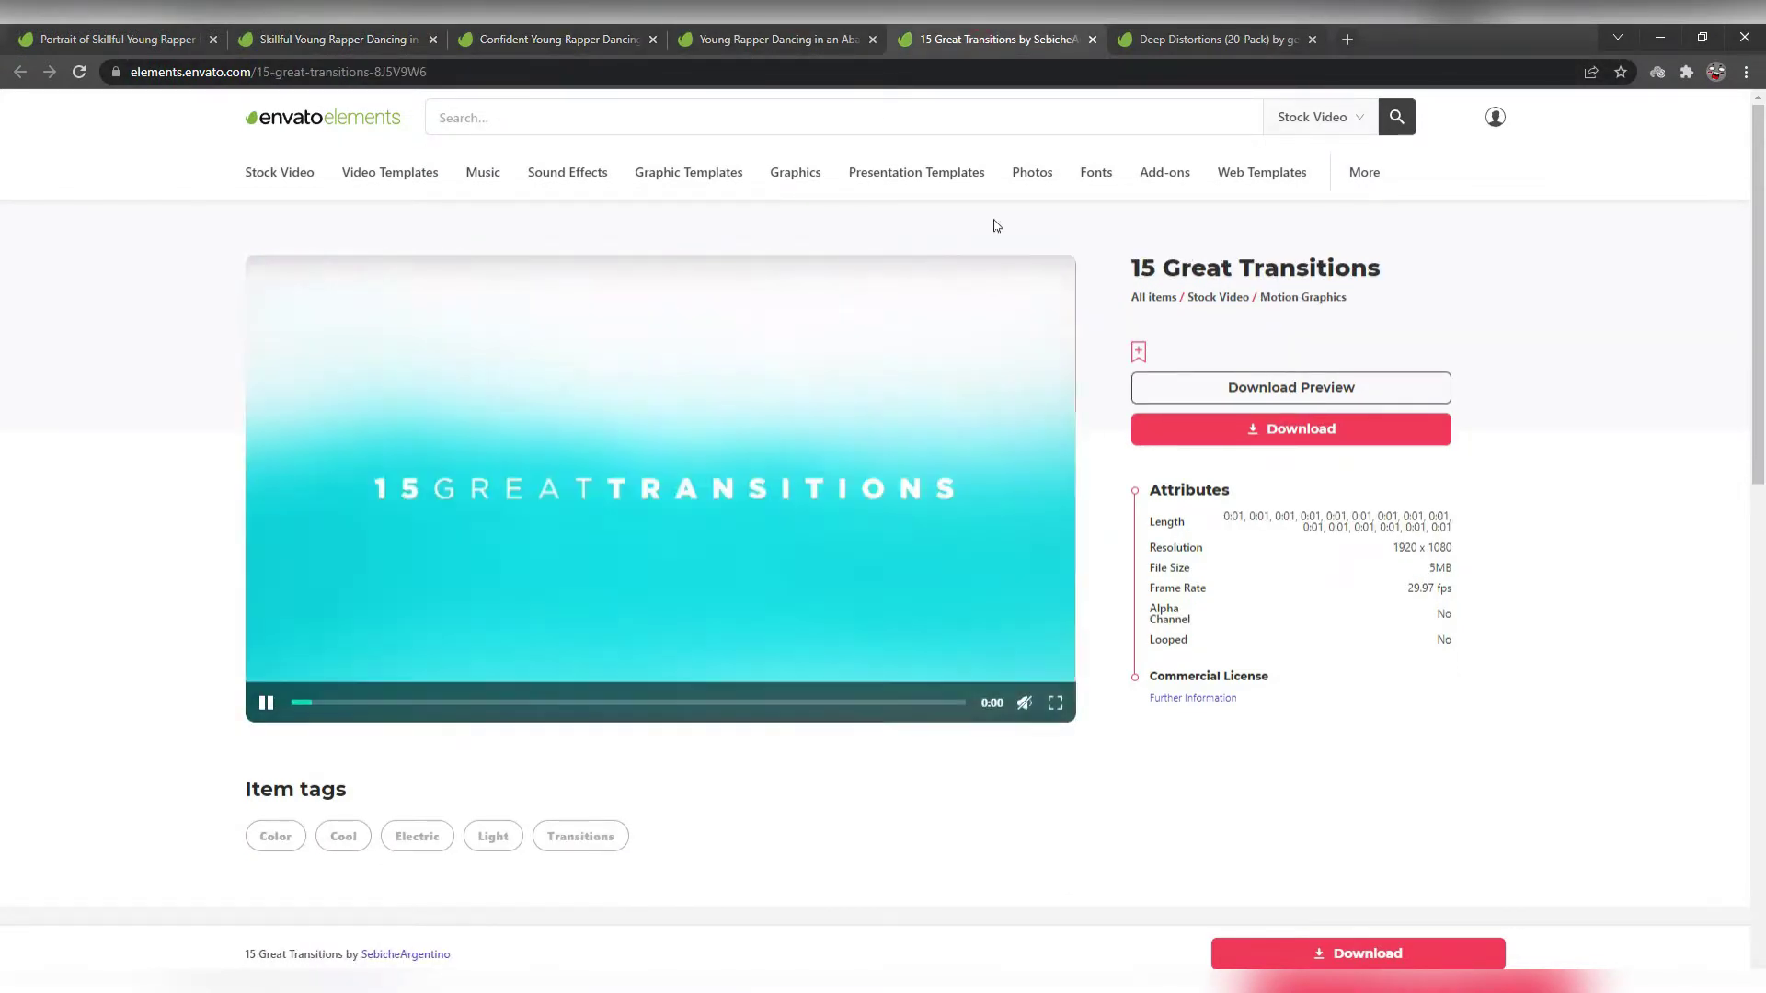
pyautogui.click(1157, 38)
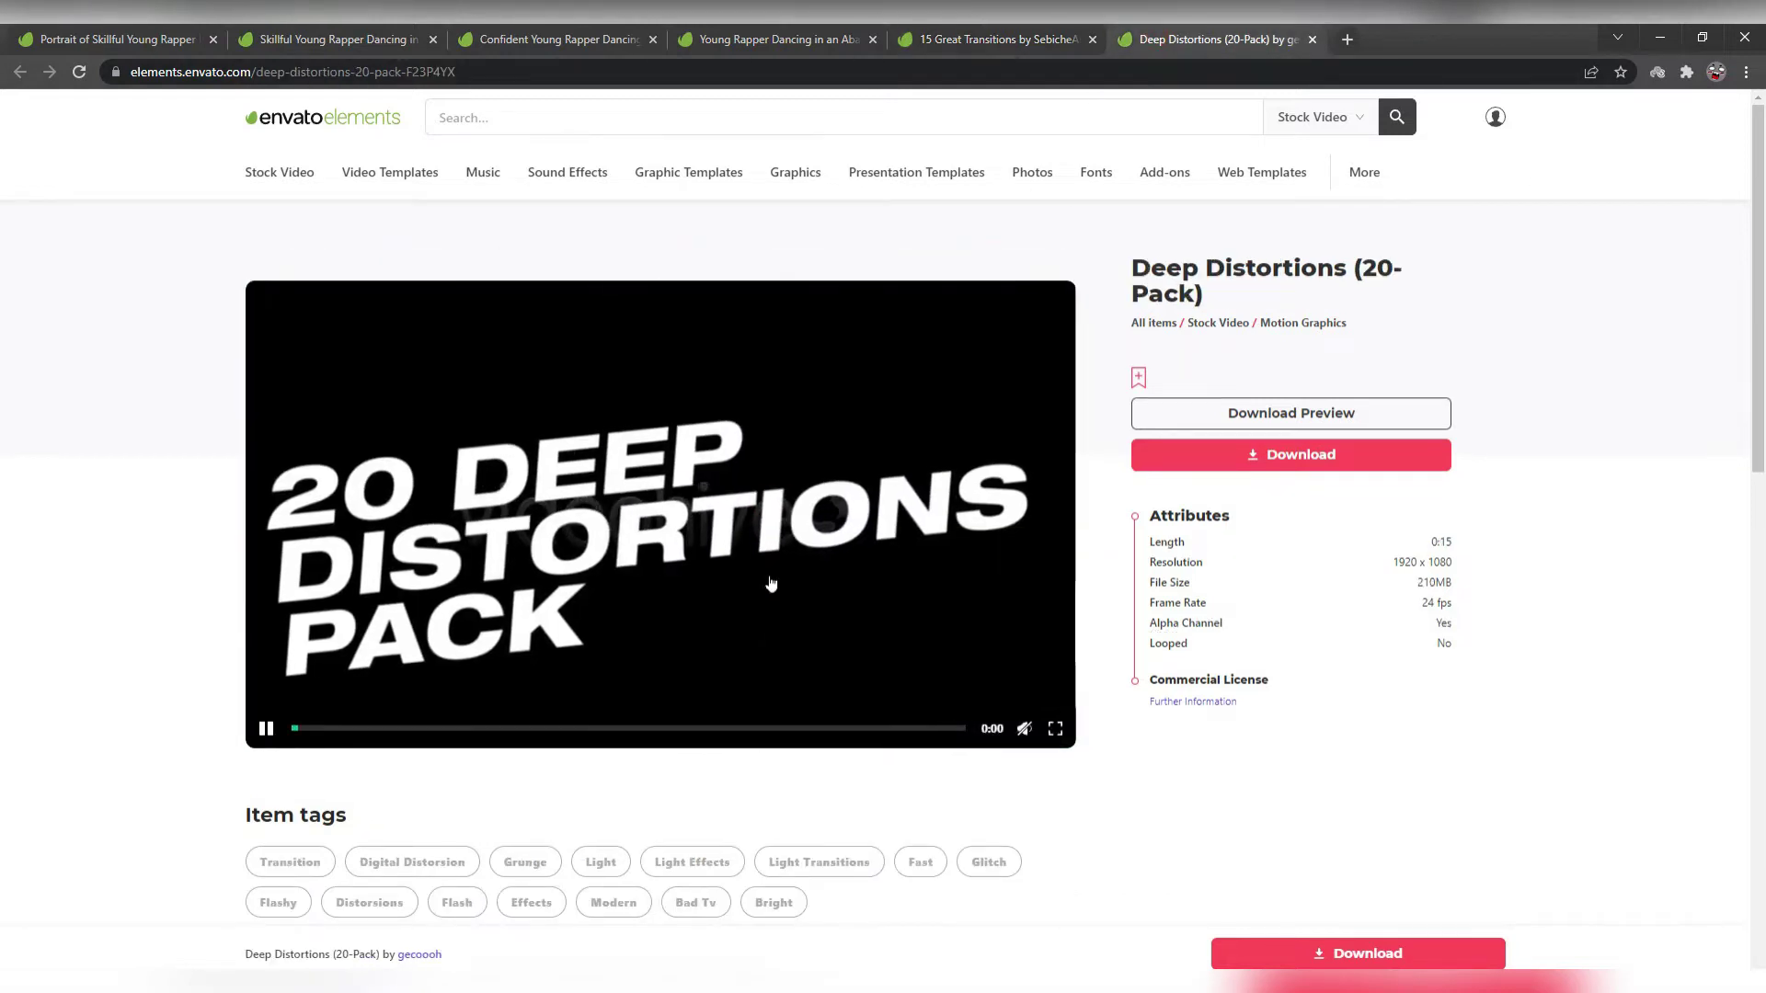
pyautogui.click(371, 730)
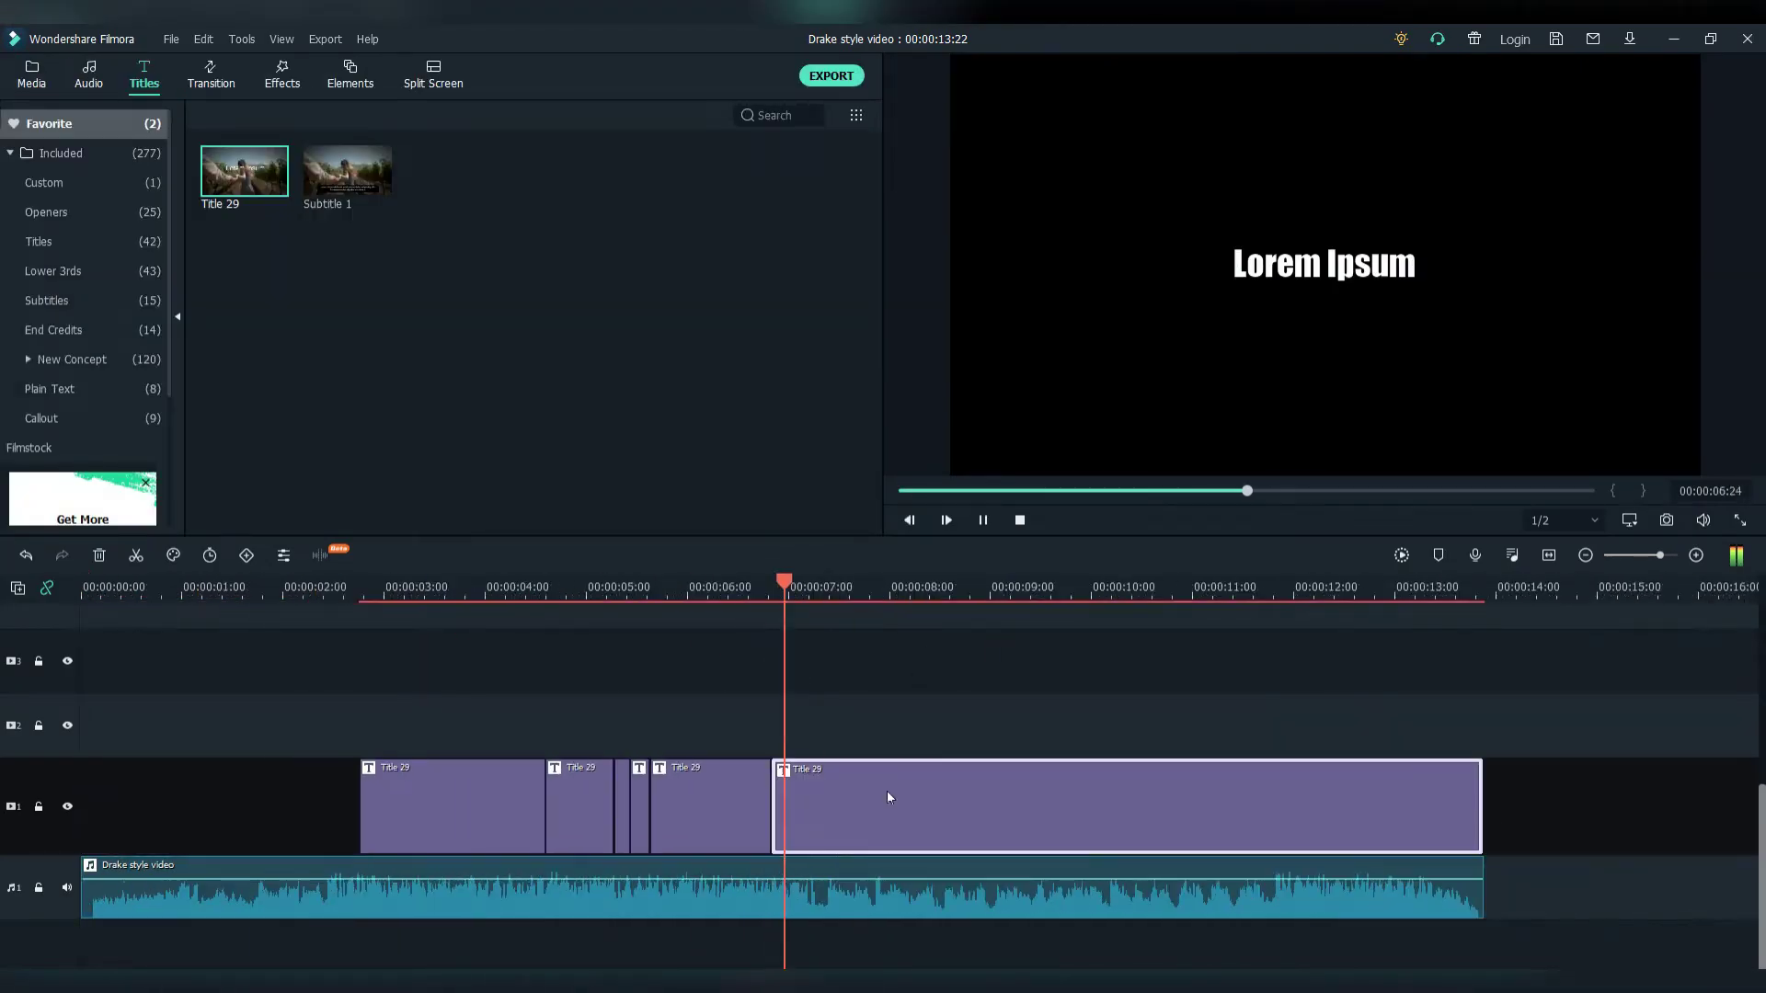
# Start the "MY B**CH IS A" title and fill the following lyric titles with "F**K UP OUTTA MY FACE" and "TELL EM' GIVE ME MY SPACE".
pyautogui.doubleClick(428, 798)
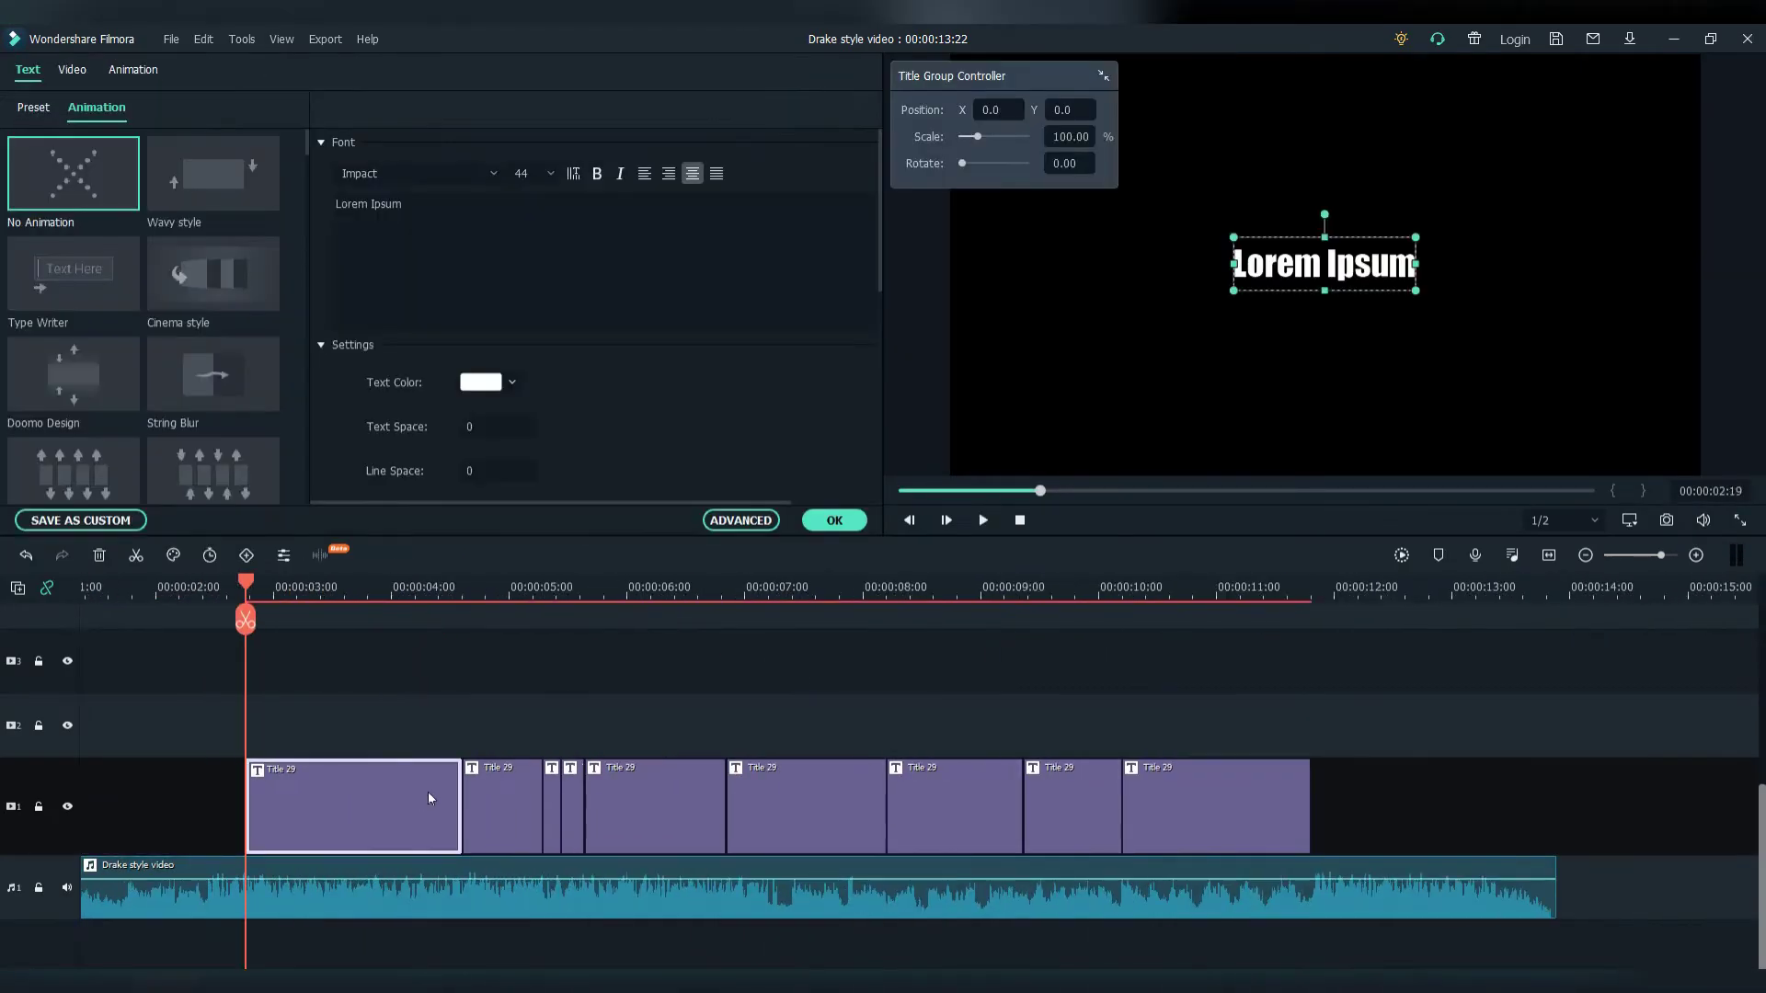
pyautogui.doubleClick(501, 799)
pyautogui.write('MY BIT')
pyautogui.doubleClick(655, 799)
pyautogui.write('FUCK UP OUTTA MY FACE')
pyautogui.doubleClick(806, 799)
pyautogui.write("TELL EM' G")
pyautogui.click(589, 578)
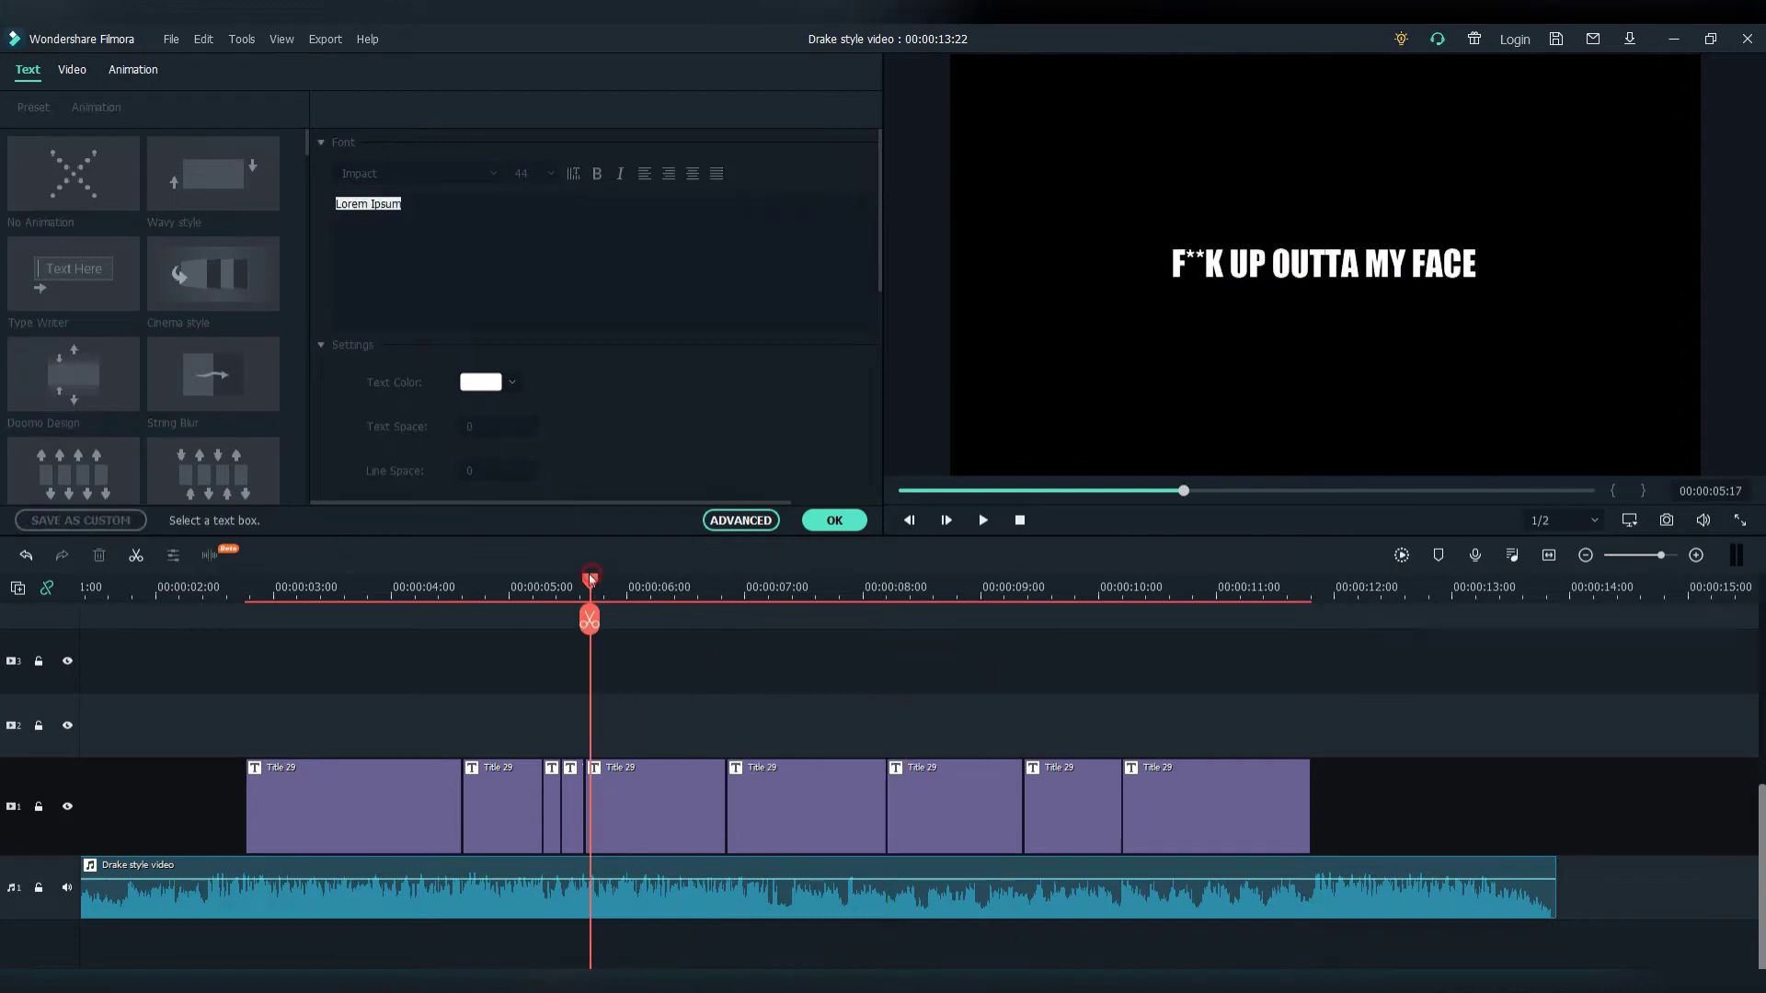
# Complete the "MY B**CH IS A" title and fill two more titles with "MY GIRL A BEYONCE" and "YO B**CH BUILT LIKE A RAIKAGE".
pyautogui.doubleClick(655, 799)
pyautogui.doubleClick(501, 798)
pyautogui.write('CH IS A')
pyautogui.doubleClick(1072, 798)
pyautogui.write('MY GIRL A BEYONCE')
pyautogui.doubleClick(1216, 799)
pyautogui.write('YO B**CH BUILT LIKE A RAIKAGE')
pyautogui.click(828, 530)
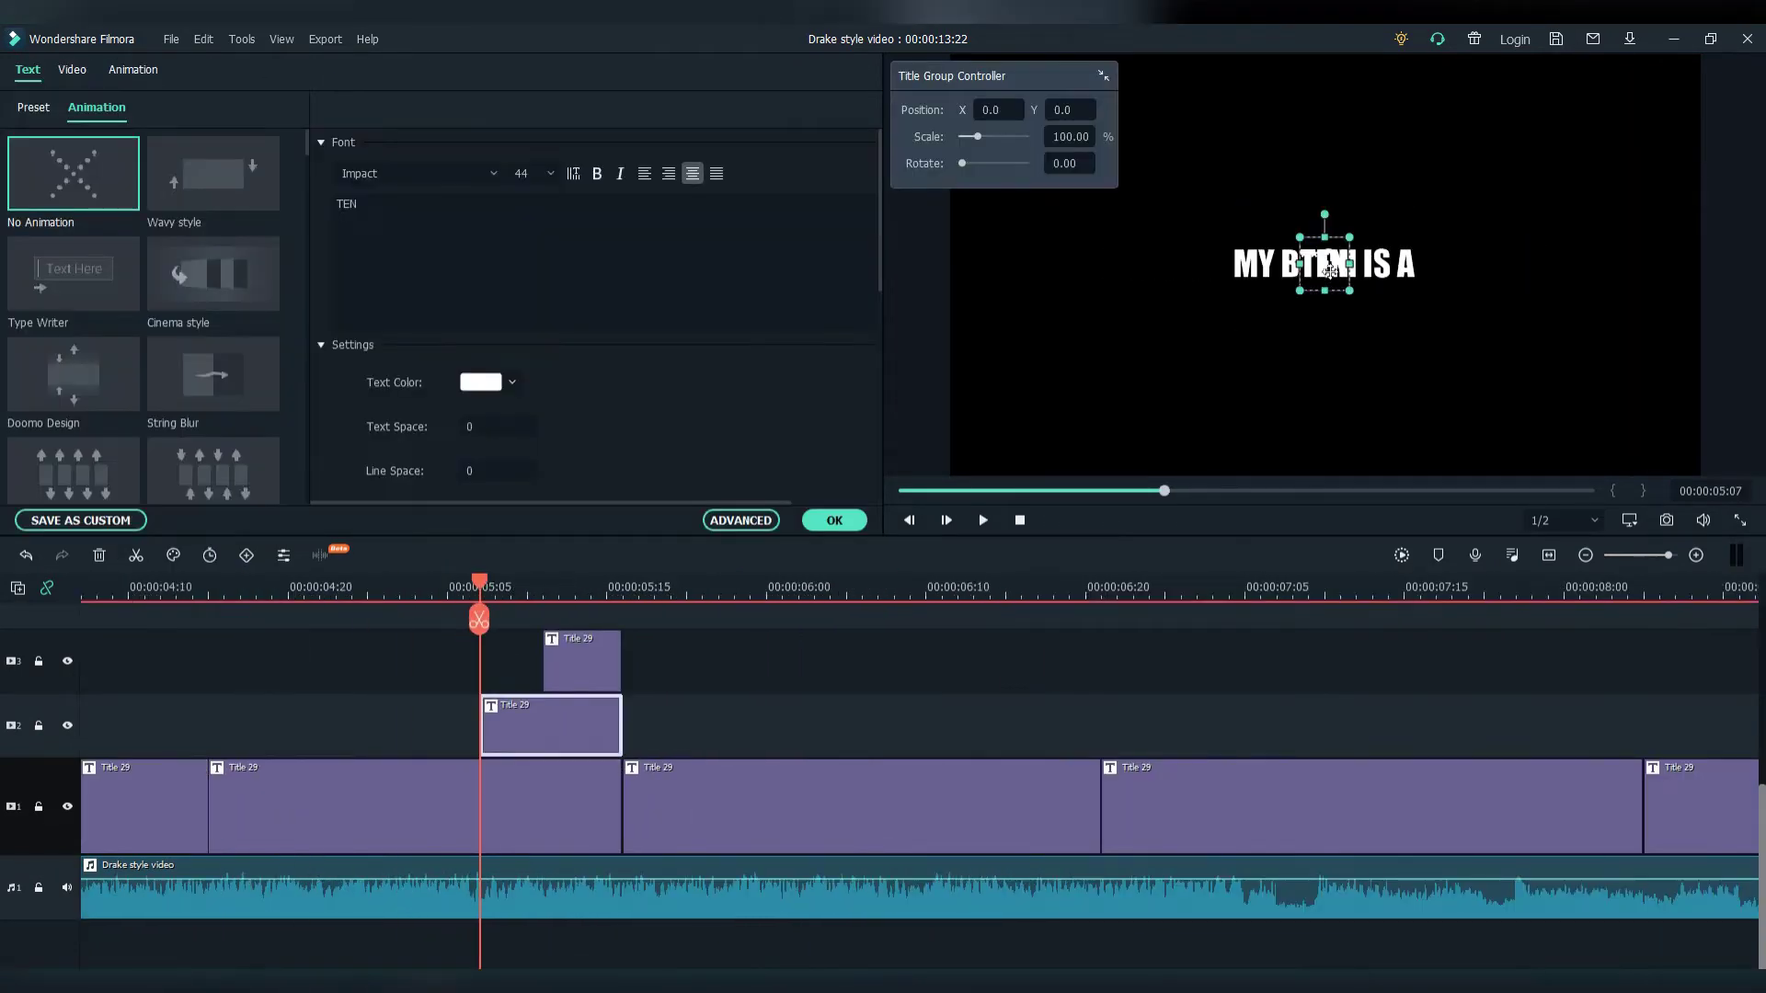
# Move one TEN title above and the other below the "MY B**CH IS A" line in the preview.
pyautogui.moveTo(1329, 270); pyautogui.dragTo(1330, 221)
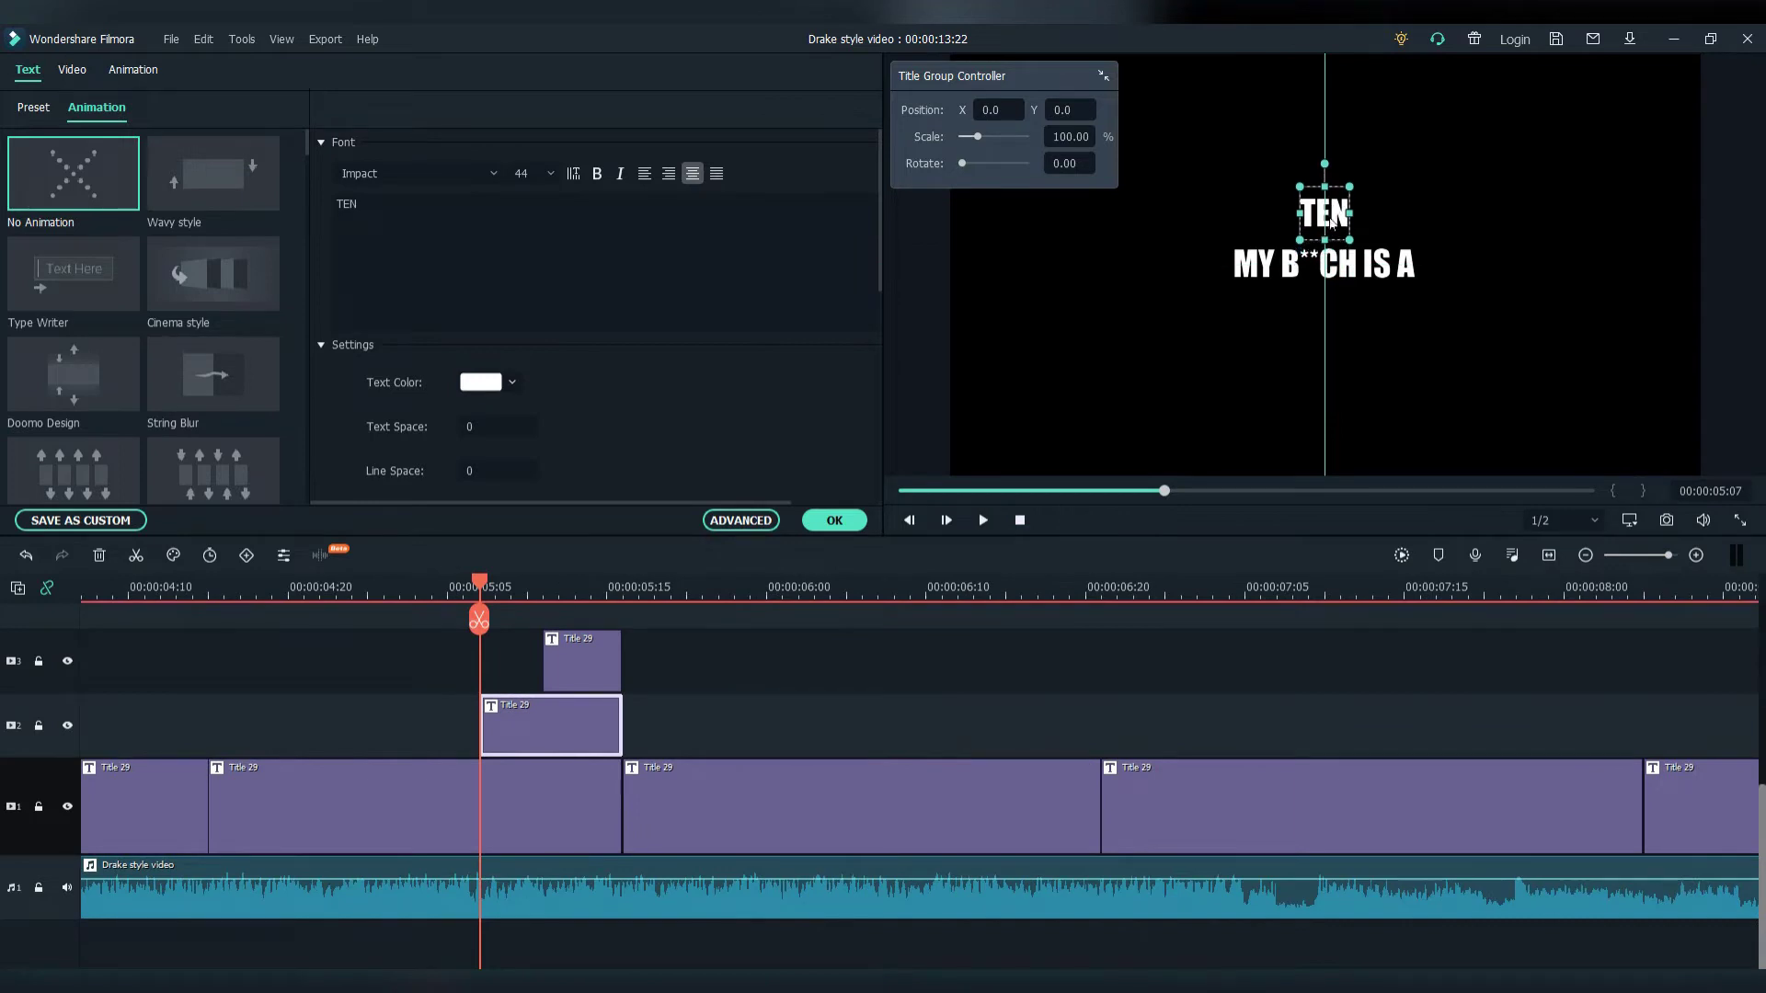
pyautogui.doubleClick(611, 640)
pyautogui.moveTo(1329, 286); pyautogui.dragTo(1412, 401)
pyautogui.moveTo(1358, 314); pyautogui.dragTo(1357, 333)
# Enlarge the TEN titles to font size 150 and reposition them above and below the middle line.
pyautogui.click(1325, 212)
pyautogui.write('150')
pyautogui.moveTo(1325, 212)
pyautogui.mouseDown()
pyautogui.moveTo(1311, 237)
pyautogui.moveTo(1324, 195)
pyautogui.mouseUp()
pyautogui.click(1462, 211)
pyautogui.click(1325, 330)
pyautogui.click(1462, 330)
# Turn off the text fill of the upper TEN title in the advanced text editor.
pyautogui.click(584, 733)
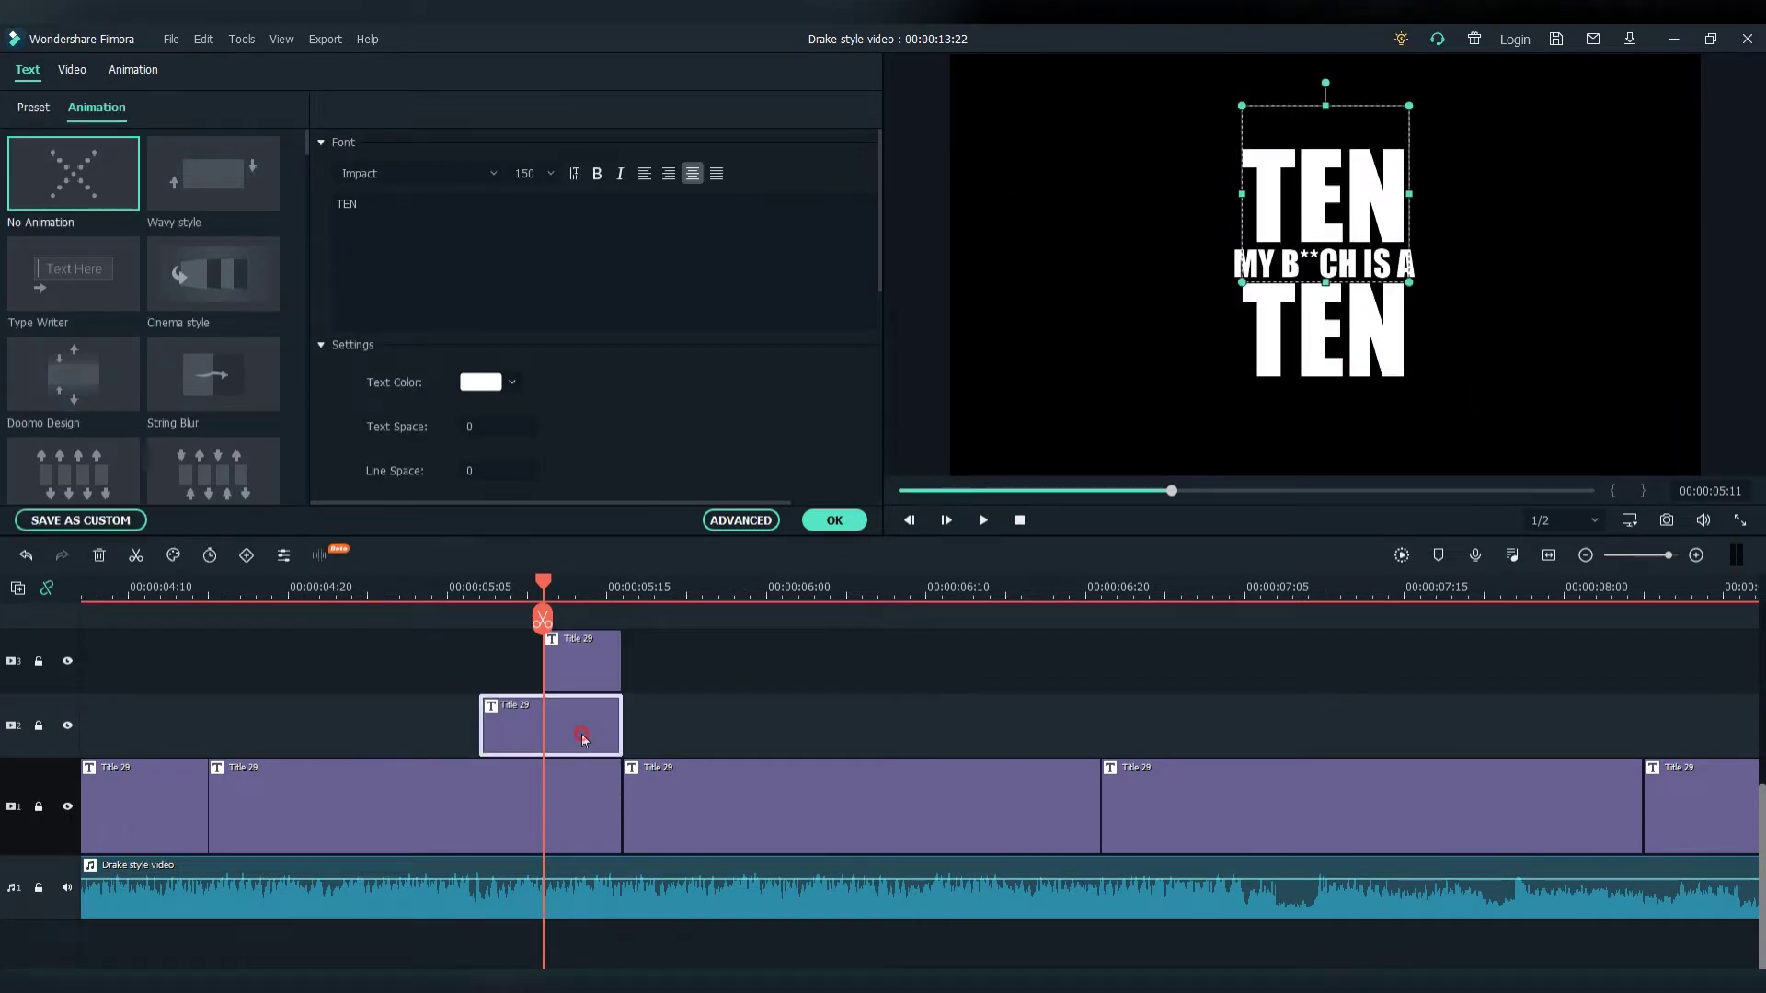
pyautogui.click(743, 518)
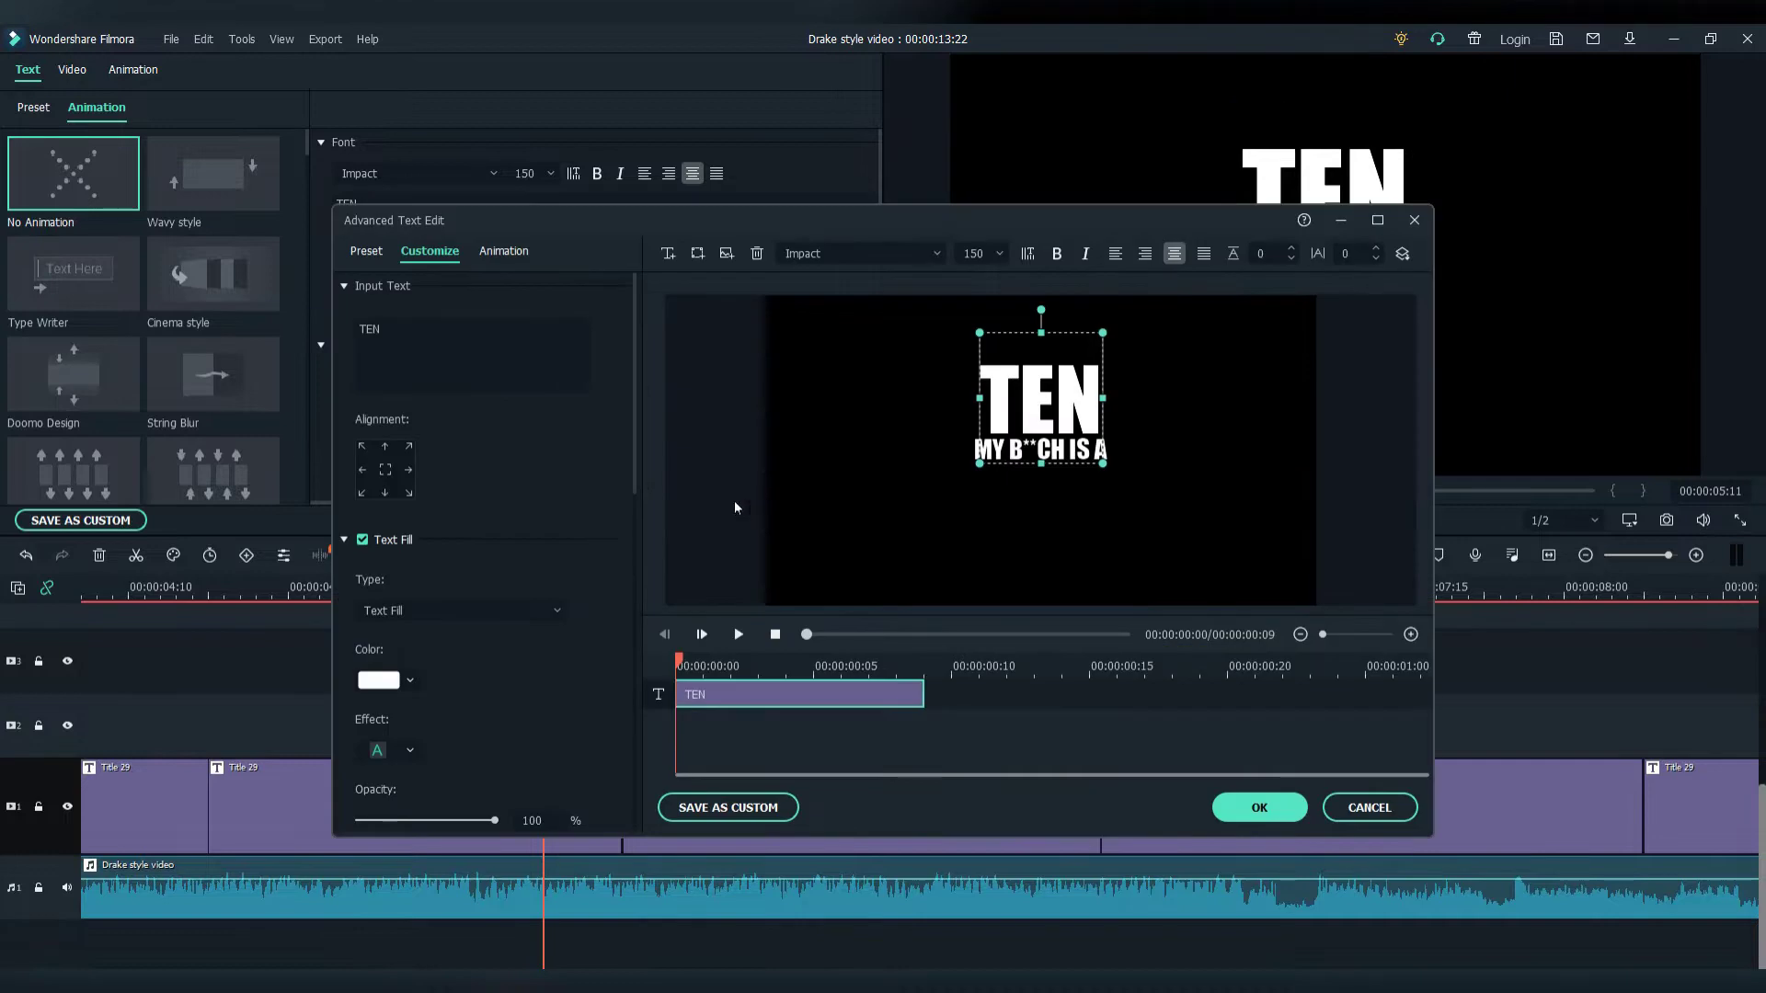
pyautogui.moveTo(636, 478); pyautogui.dragTo(635, 543)
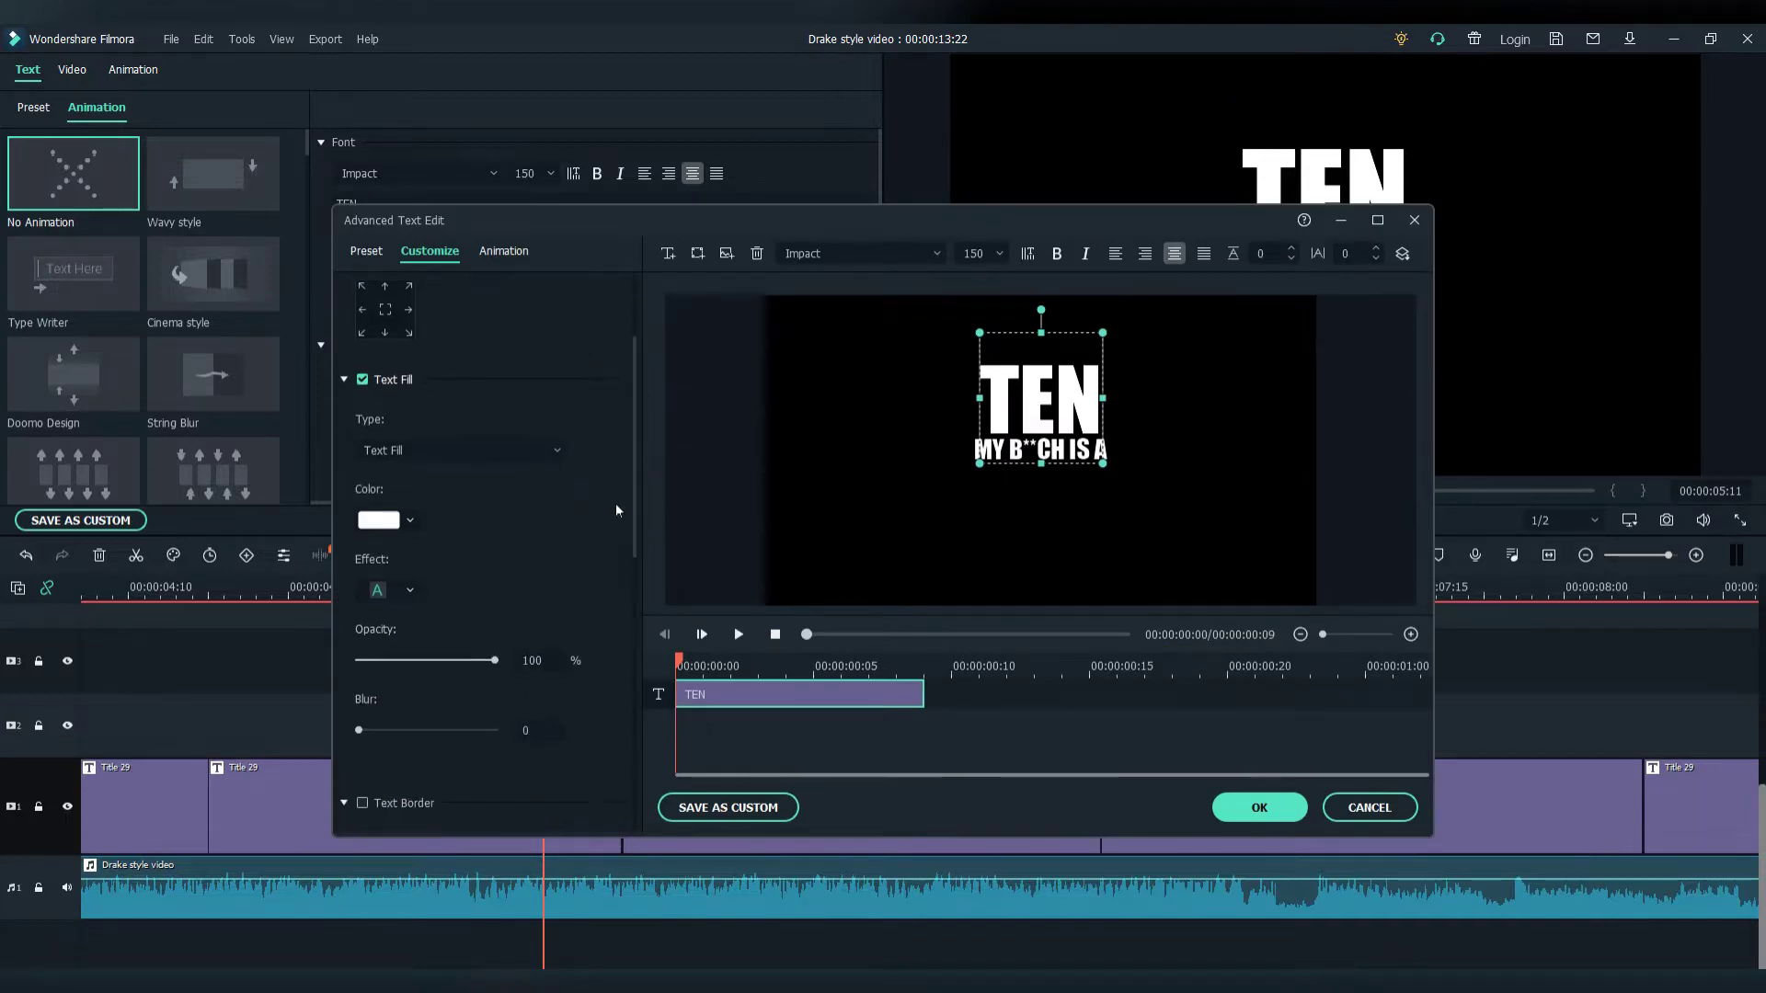
pyautogui.click(372, 383)
pyautogui.moveTo(633, 432); pyautogui.dragTo(620, 561)
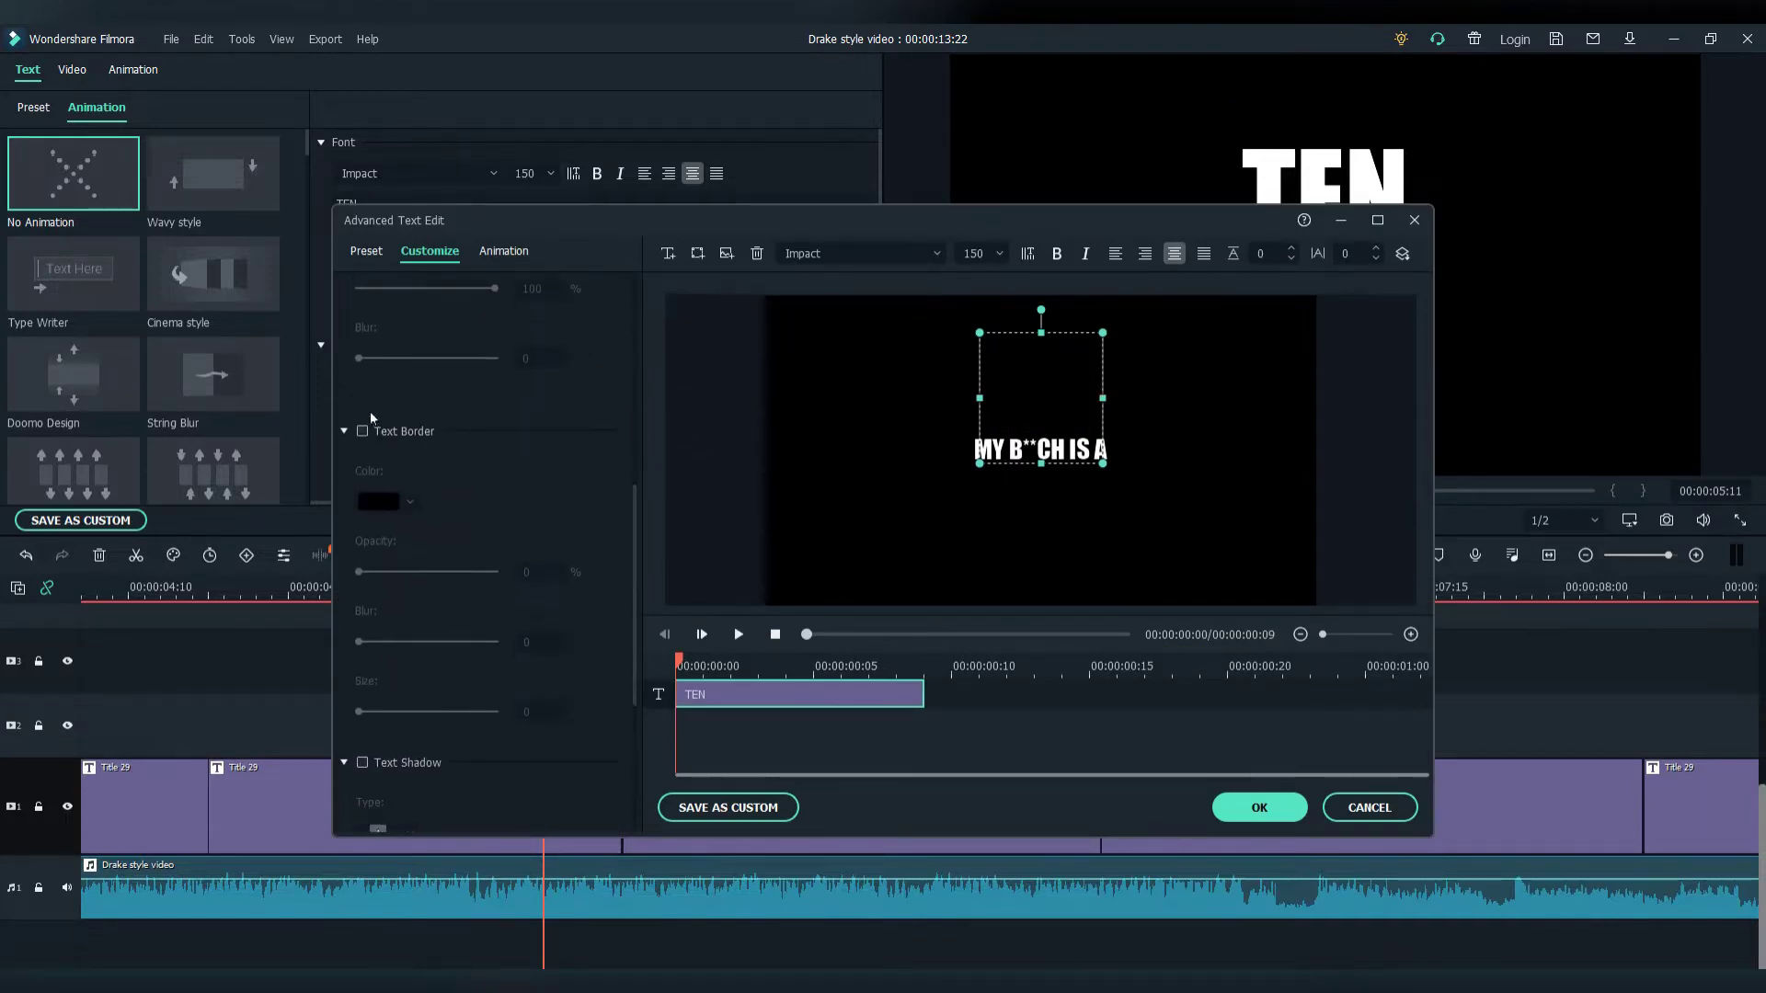
# Give the upper TEN title a white (#ffffff) text border of size 1 and apply the changes.
pyautogui.click(362, 431)
pyautogui.click(394, 503)
pyautogui.click(388, 642)
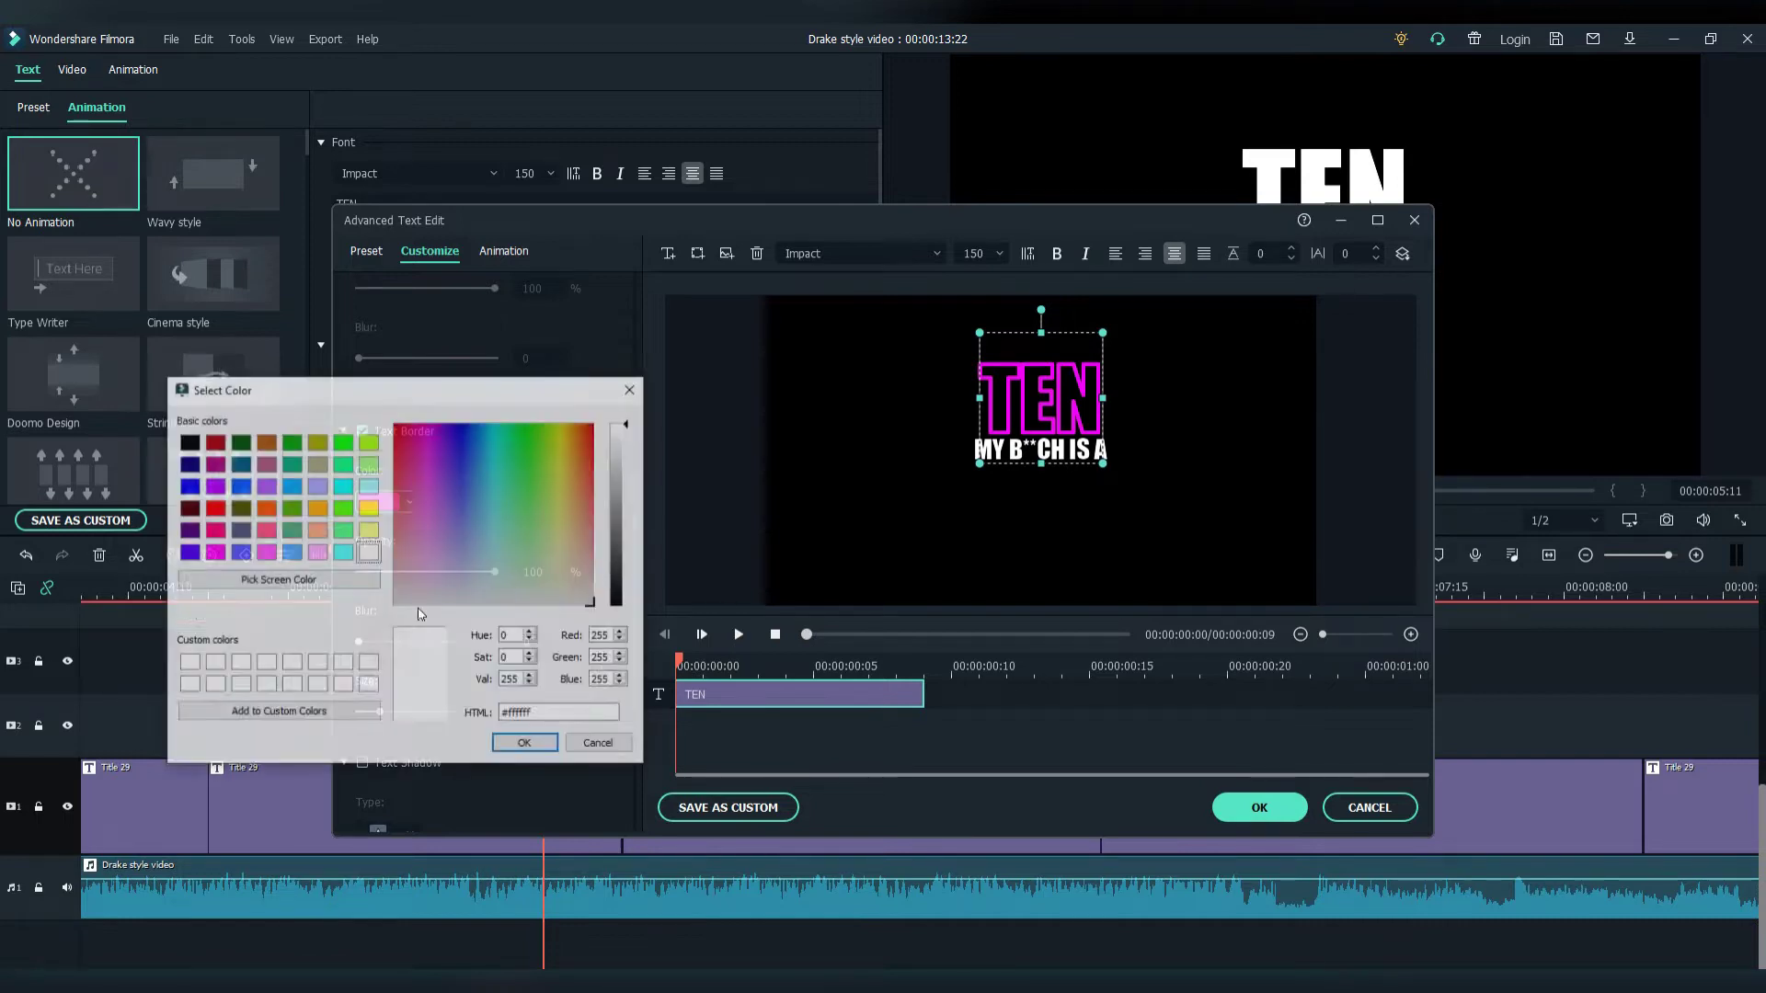
pyautogui.click(246, 580)
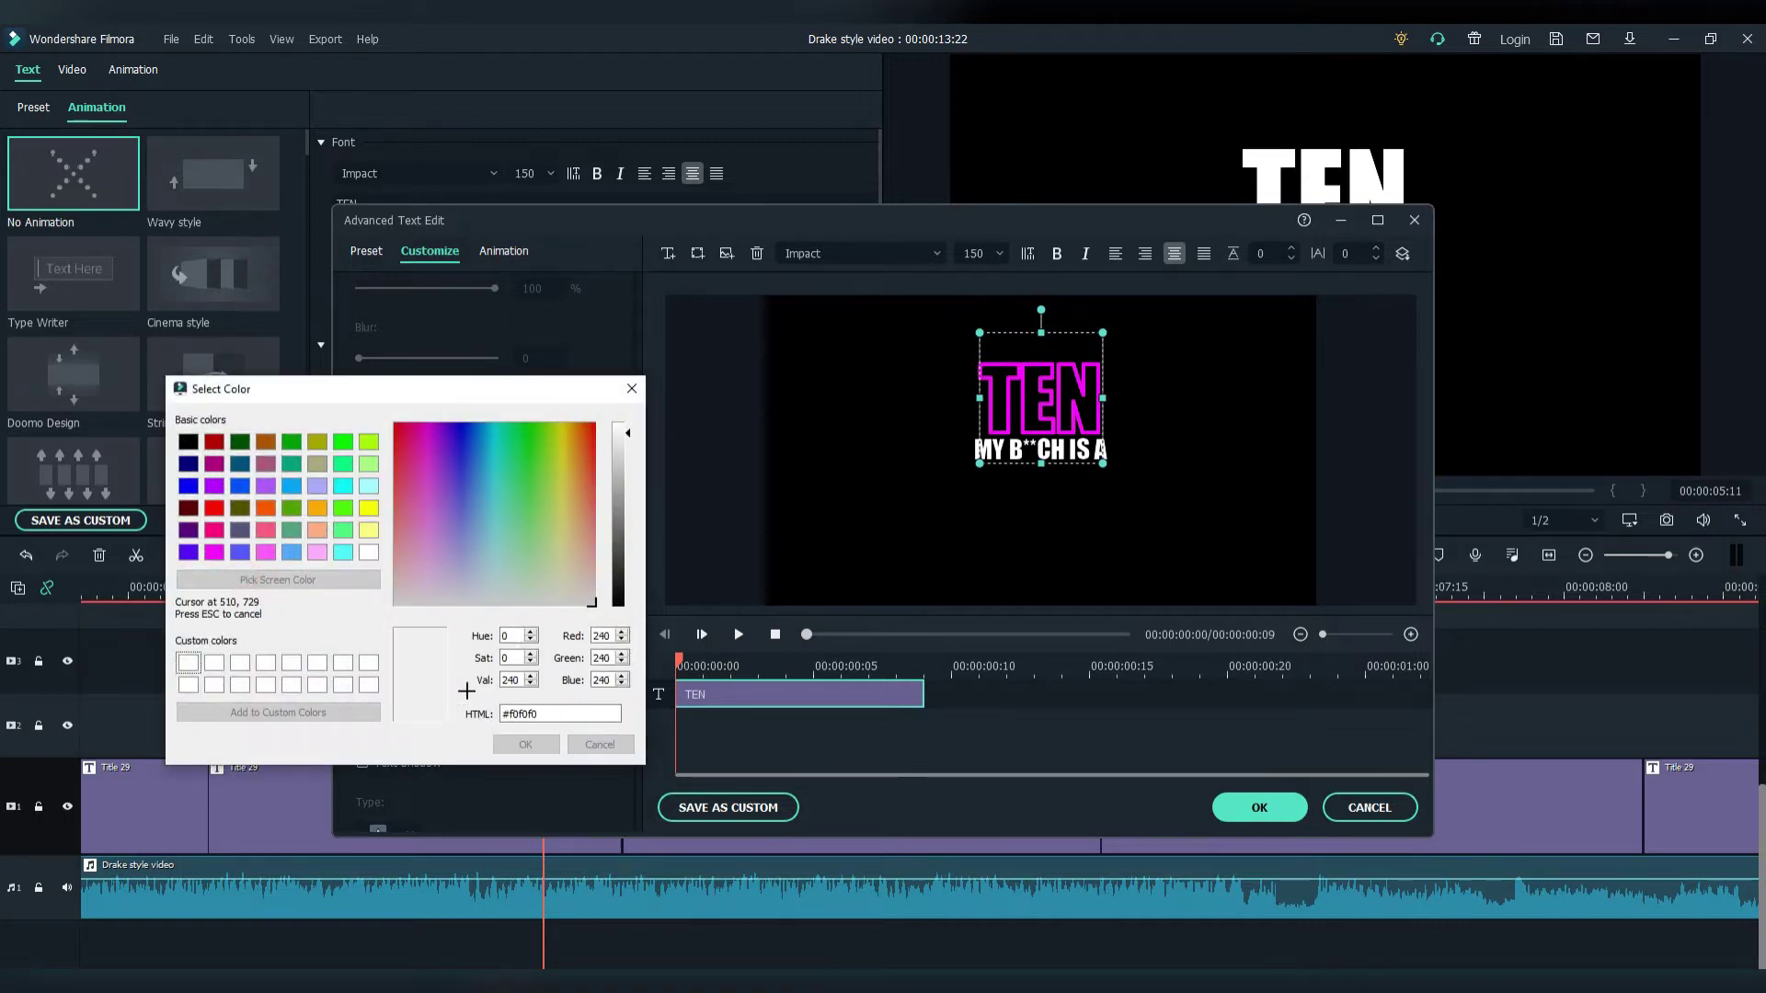
pyautogui.click(566, 711)
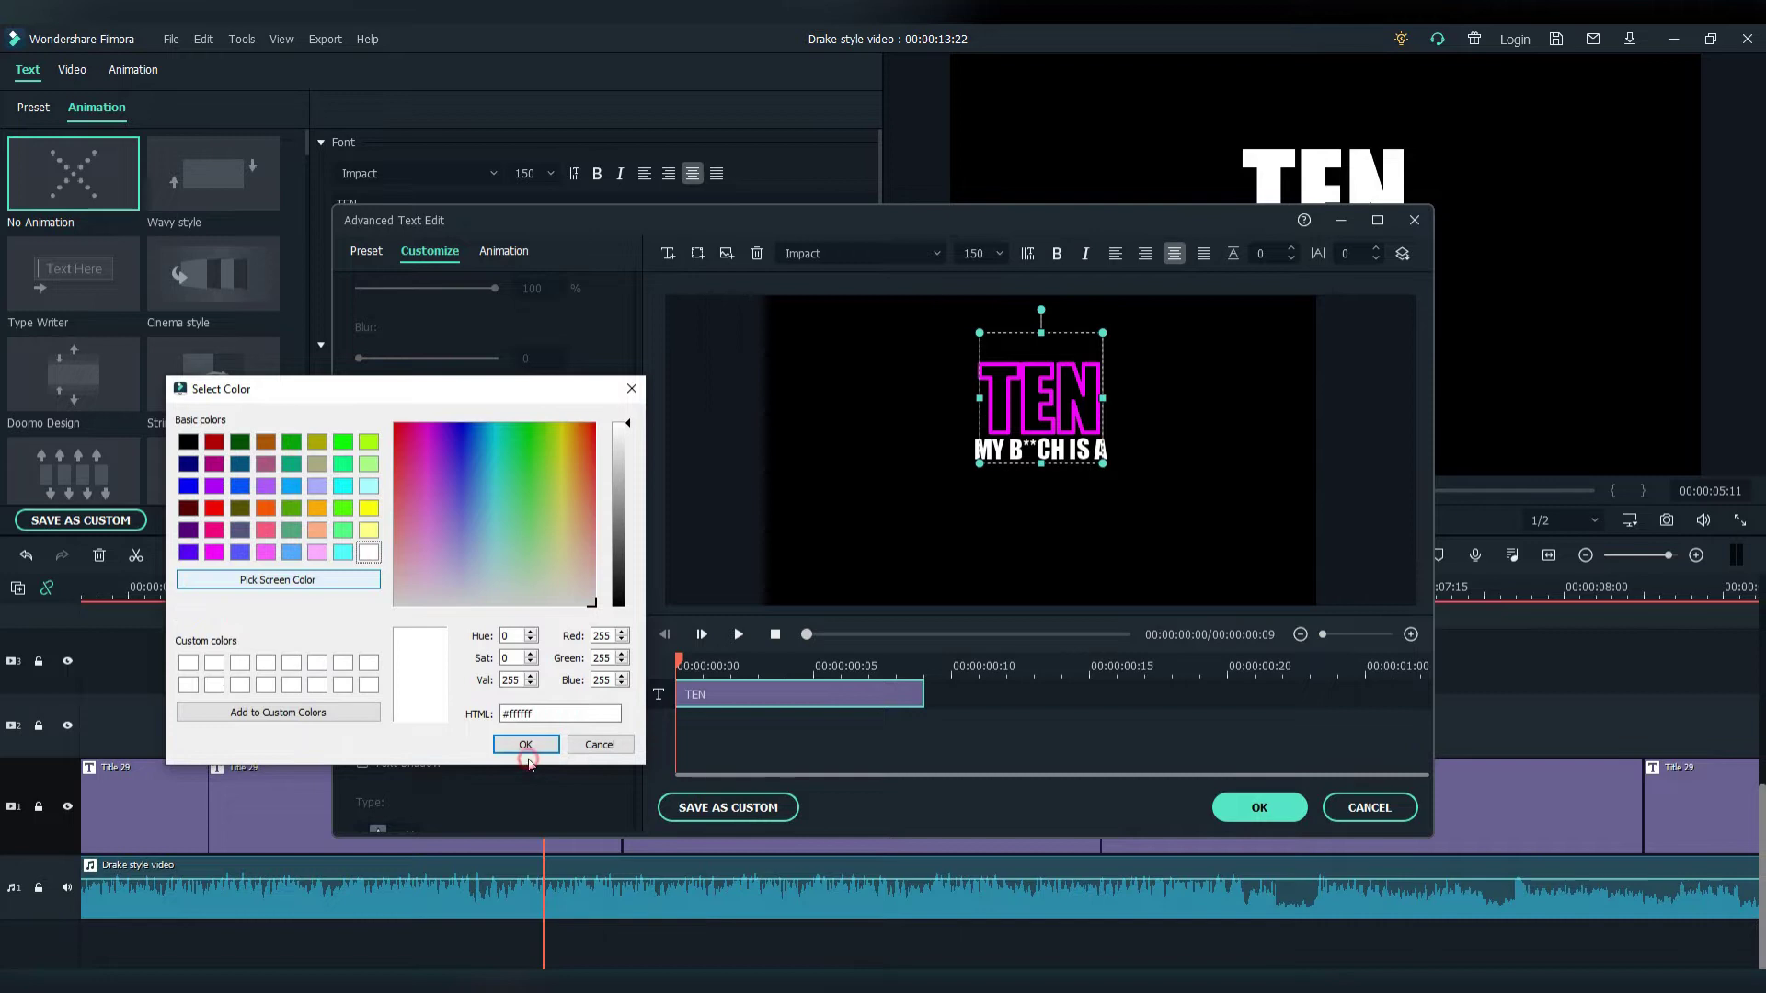
pyautogui.click(525, 745)
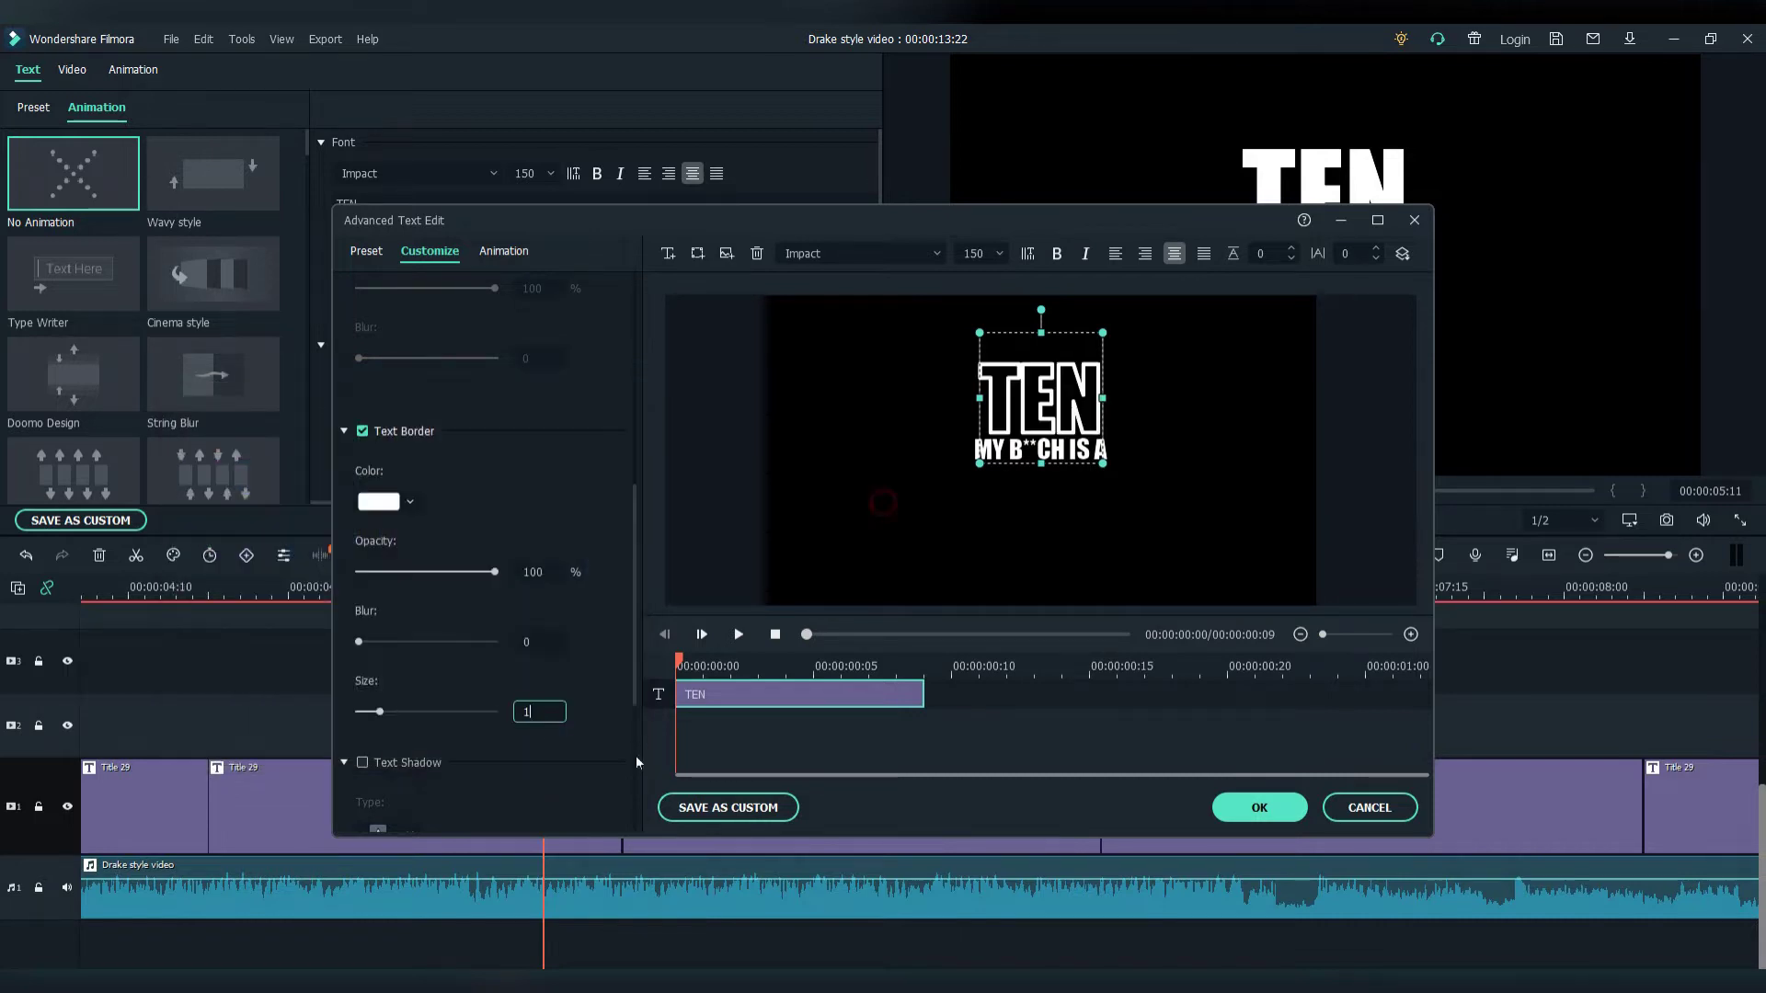
pyautogui.press('Return')
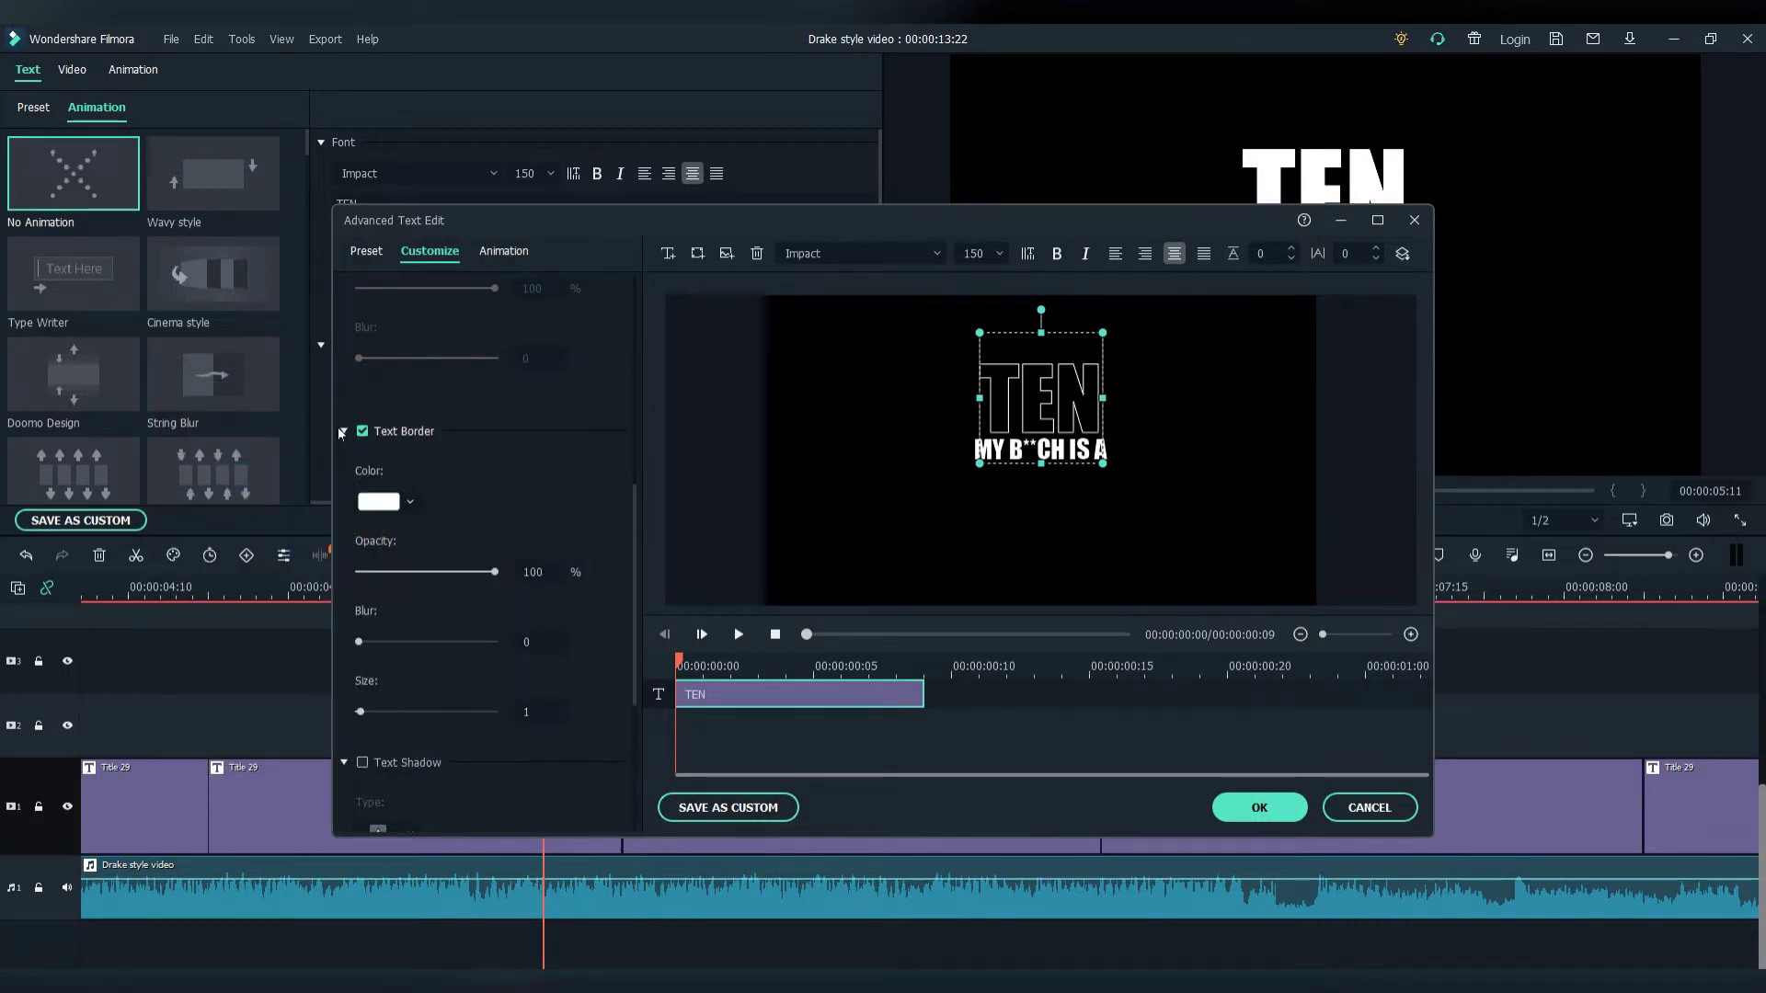
pyautogui.click(1259, 808)
# Open the lower TEN title in the advanced text editor and add a white (#ffffff) text border.
pyautogui.click(1325, 370)
pyautogui.click(740, 520)
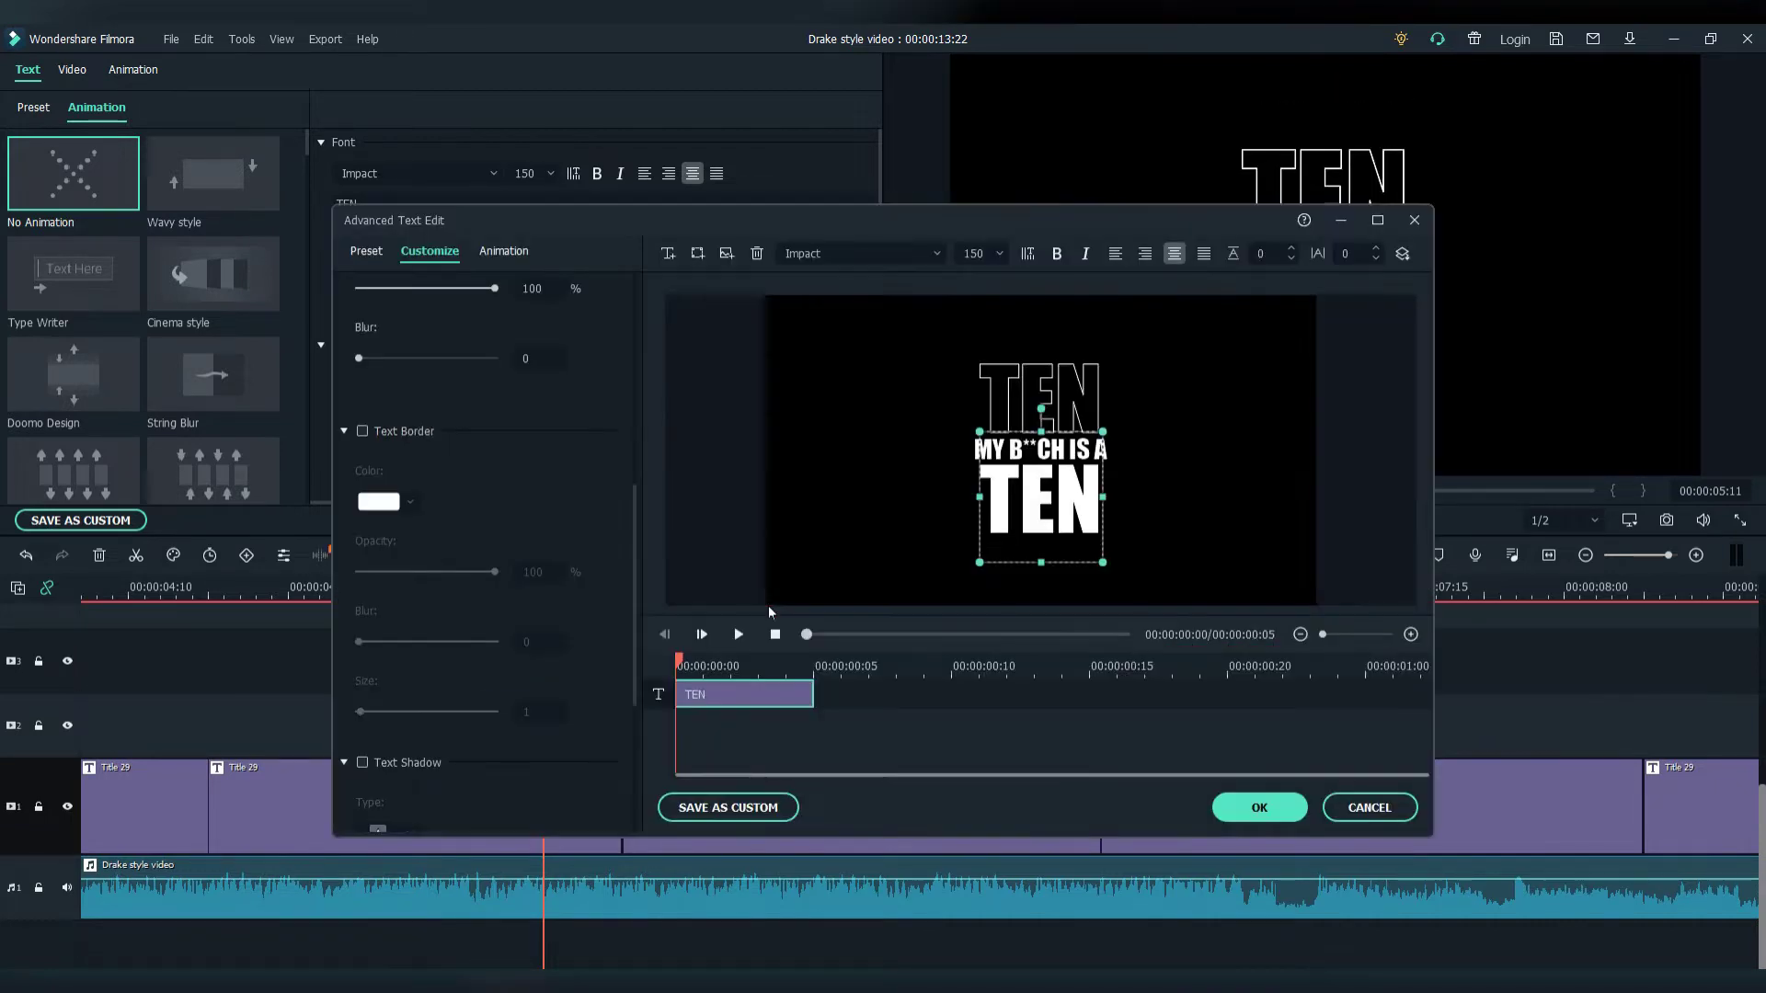
pyautogui.click(362, 431)
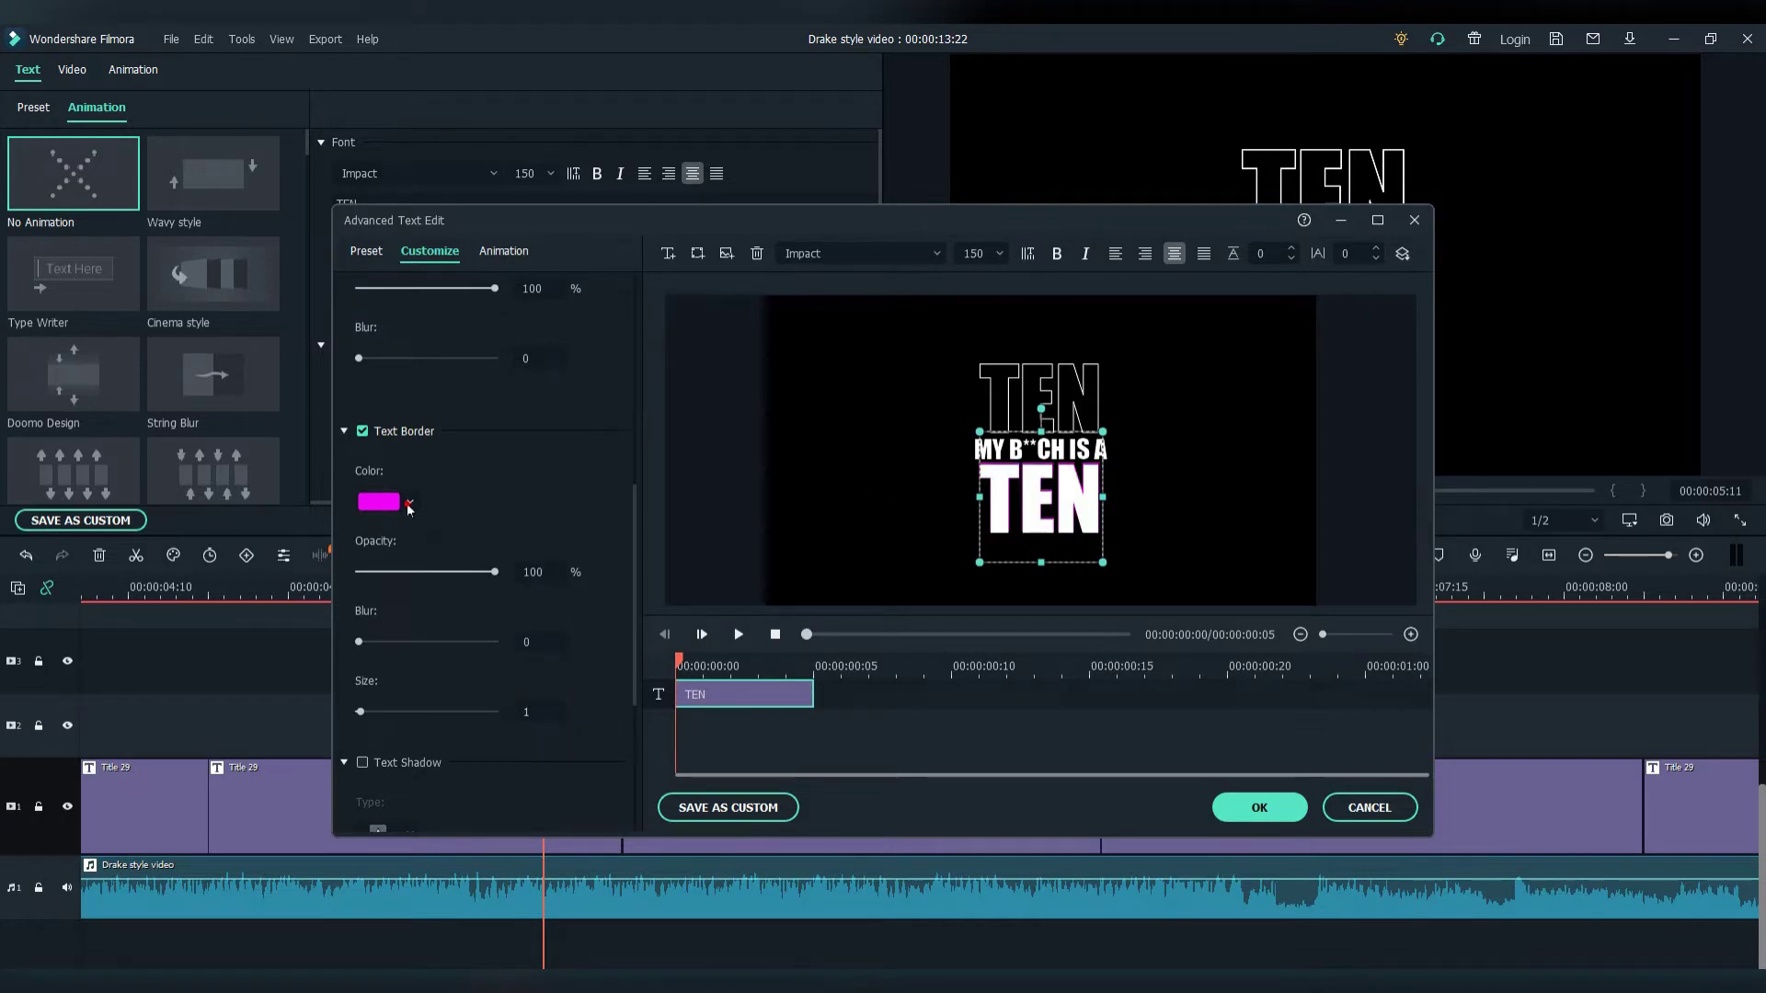
pyautogui.click(368, 507)
pyautogui.click(407, 634)
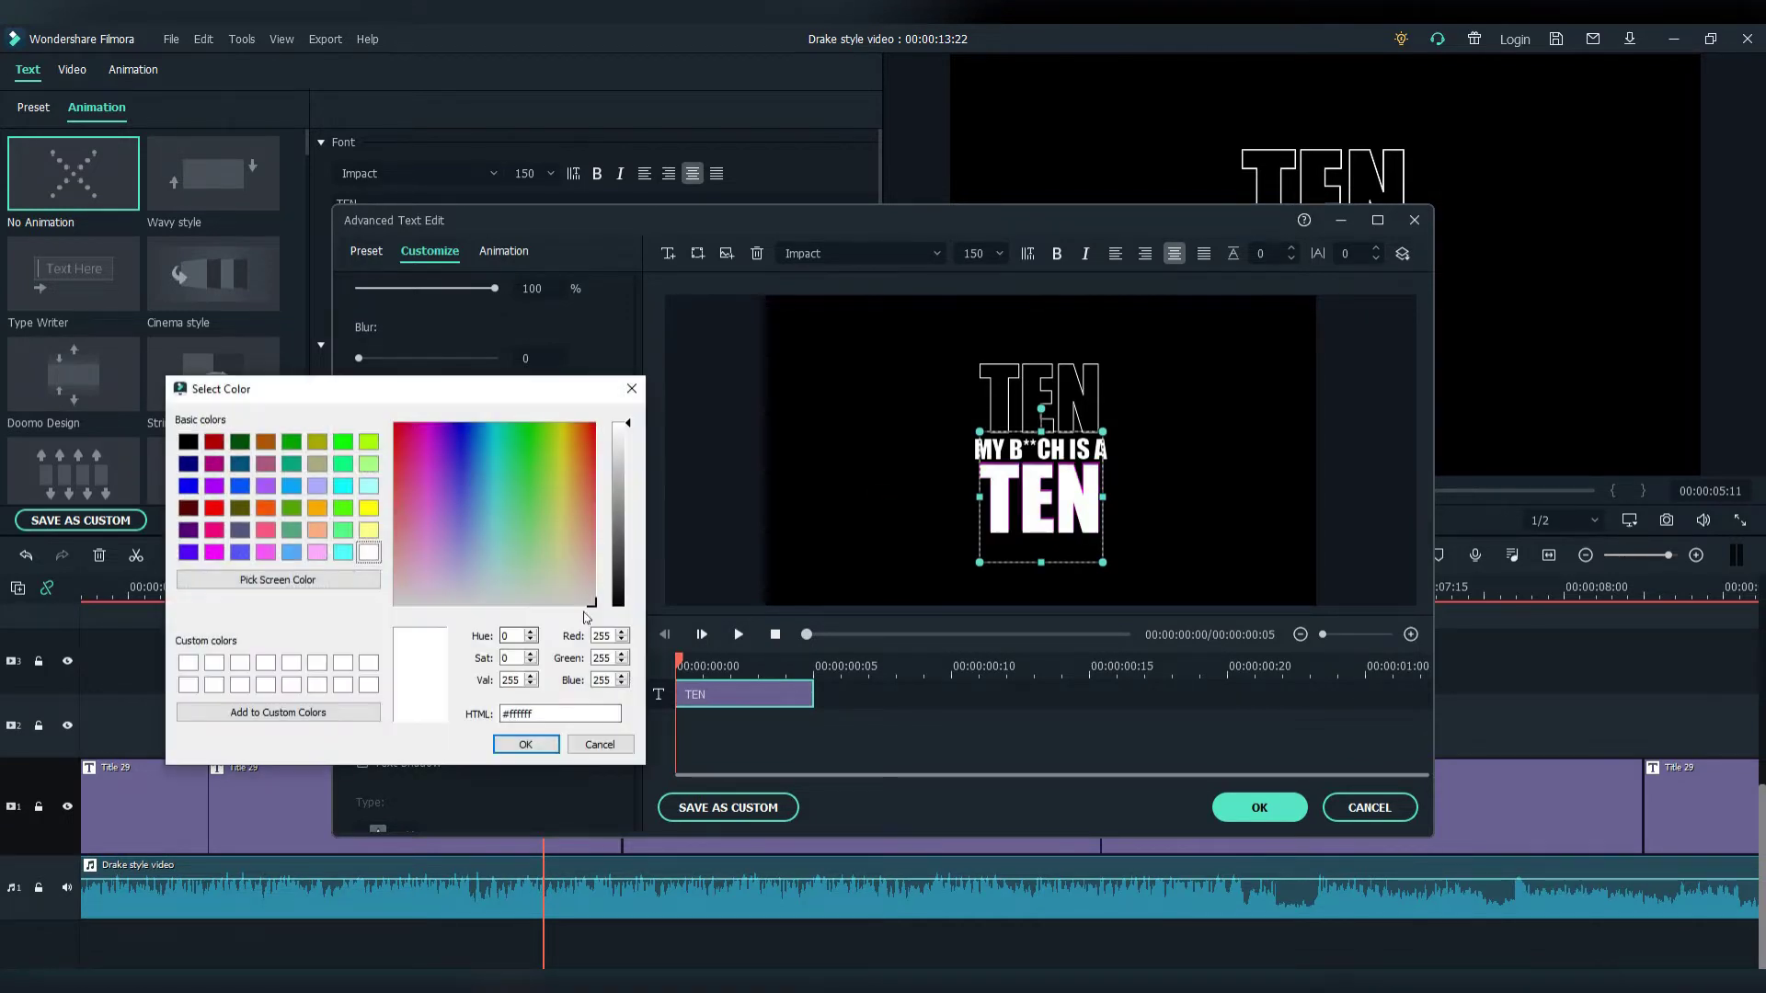
pyautogui.click(525, 745)
# Turn off the text fill of the lower TEN title and apply the changes.
pyautogui.scroll(4, 430, 413)
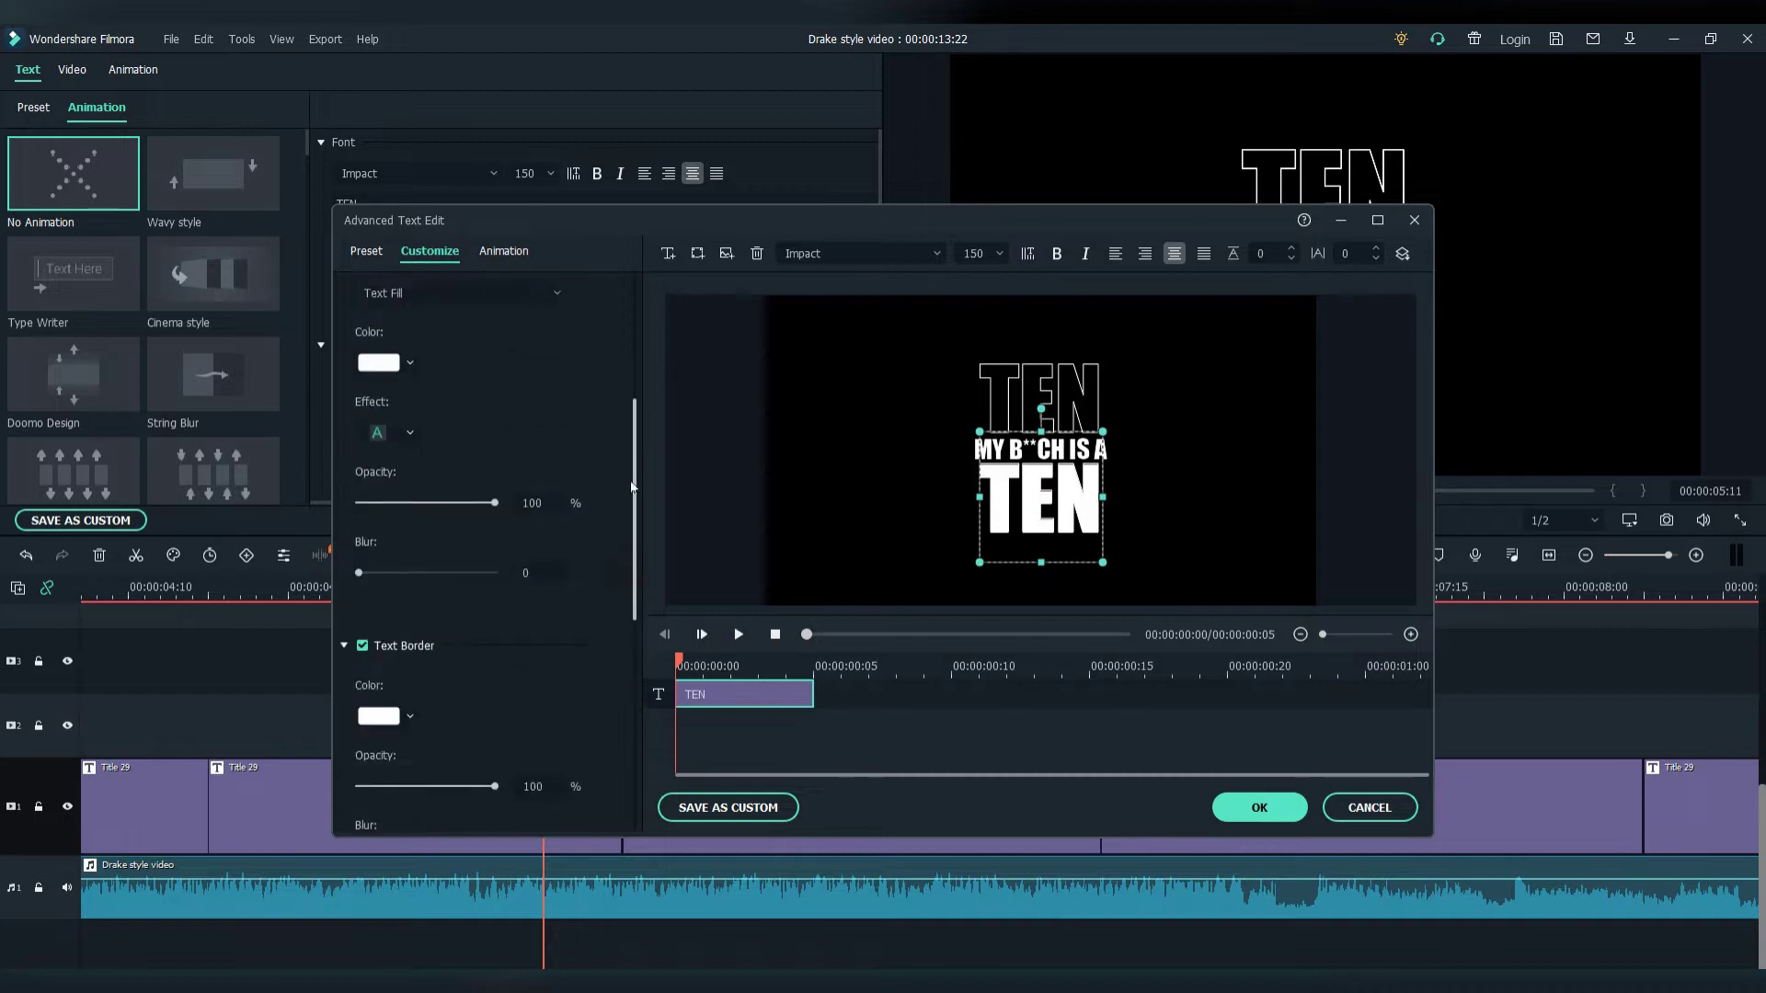
pyautogui.click(407, 389)
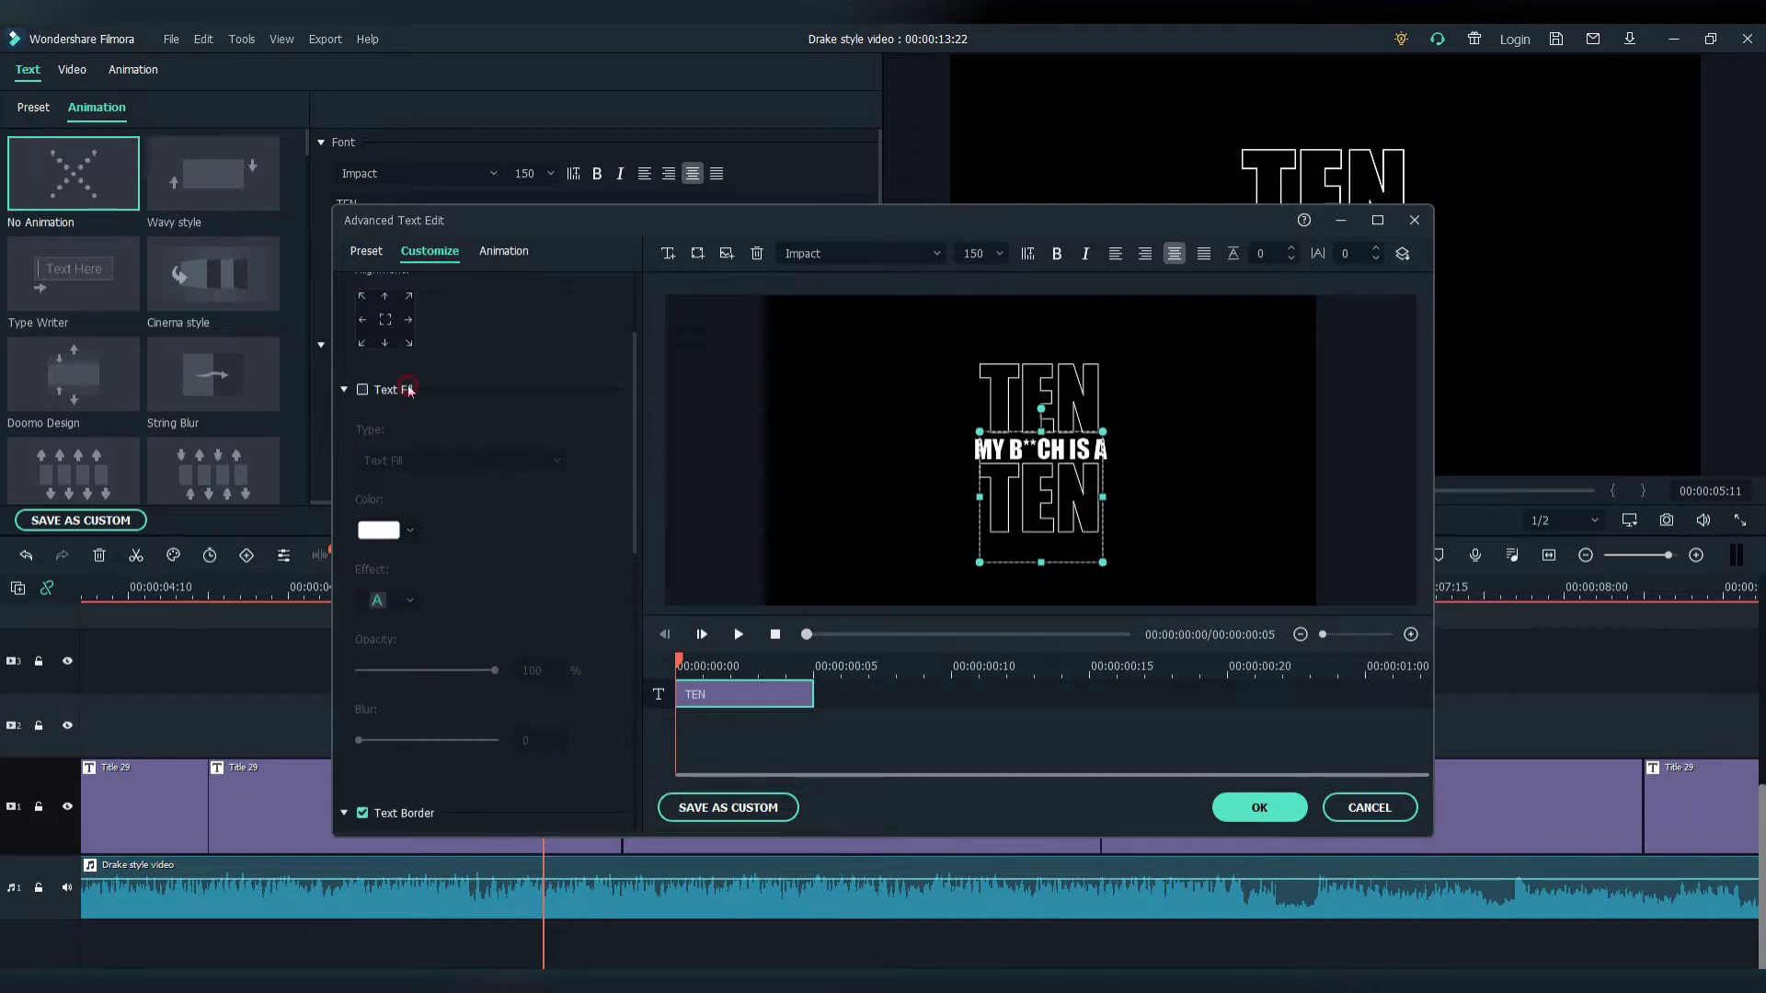
pyautogui.click(1259, 809)
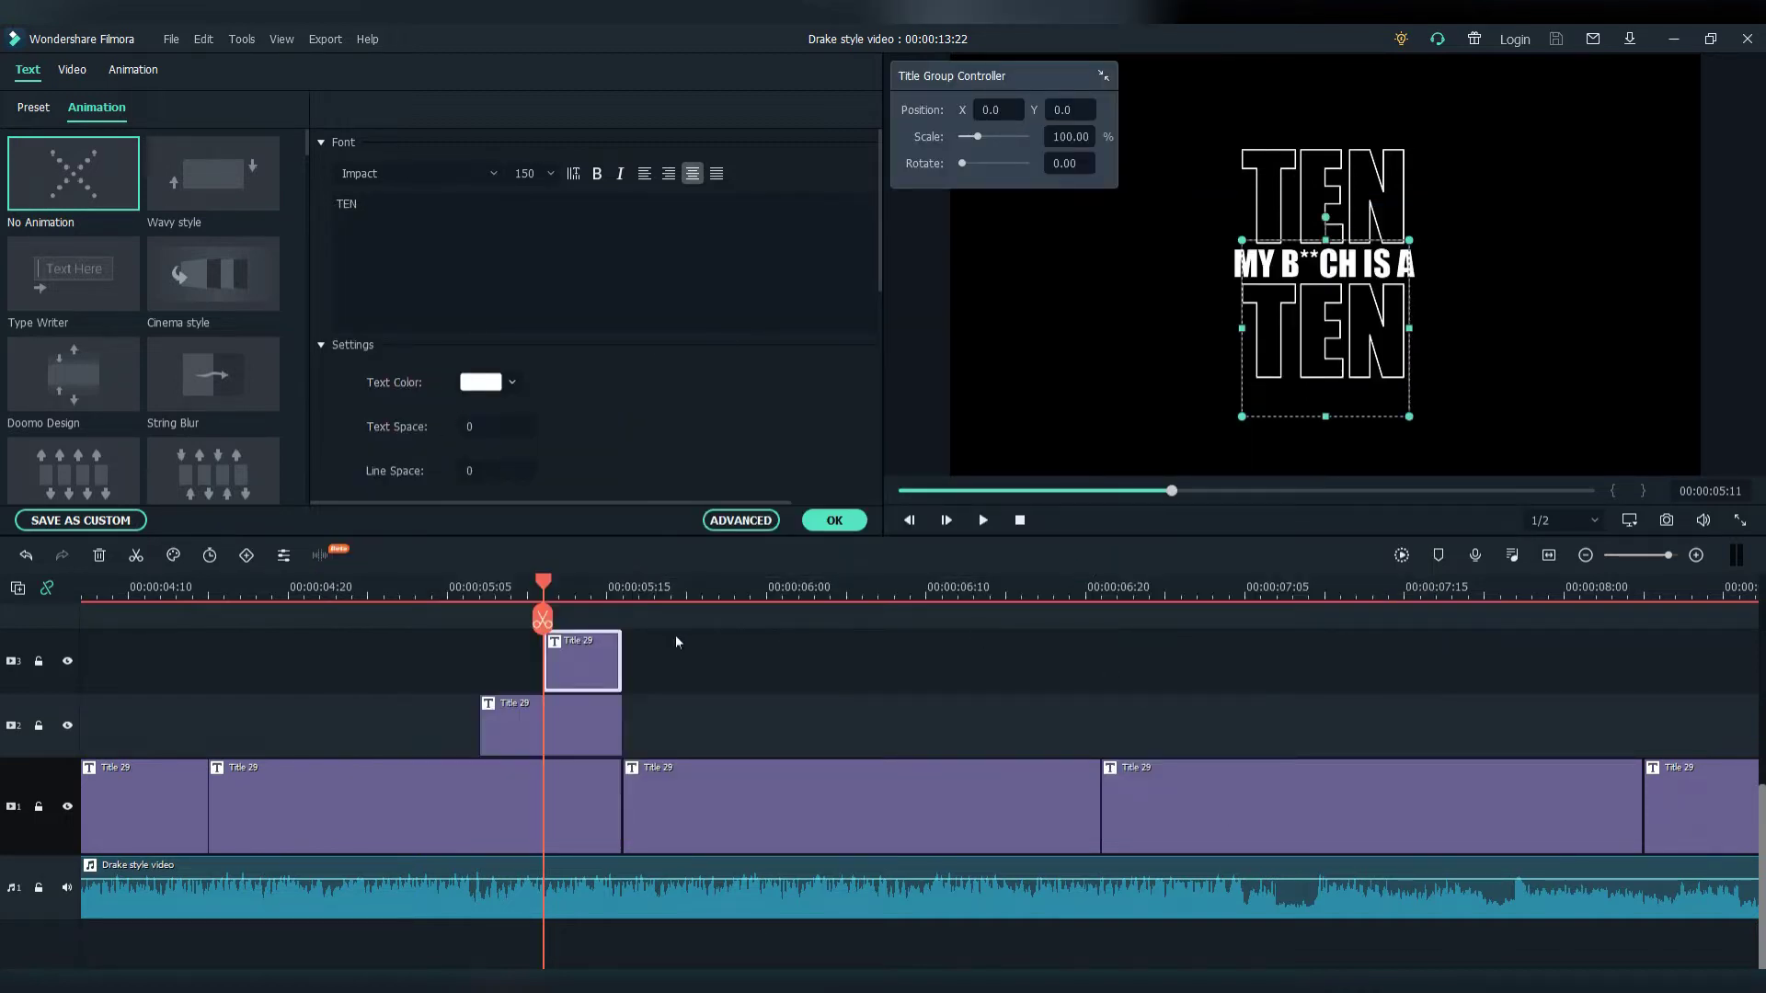
# Play back the titles and extend the starts of both TEN clips to begin earlier on the timeline.
pyautogui.click(144, 583)
pyautogui.press('space')
pyautogui.moveTo(480, 722); pyautogui.dragTo(473, 721)
pyautogui.moveTo(472, 721); pyautogui.dragTo(432, 721)
pyautogui.moveTo(545, 660); pyautogui.dragTo(496, 661)
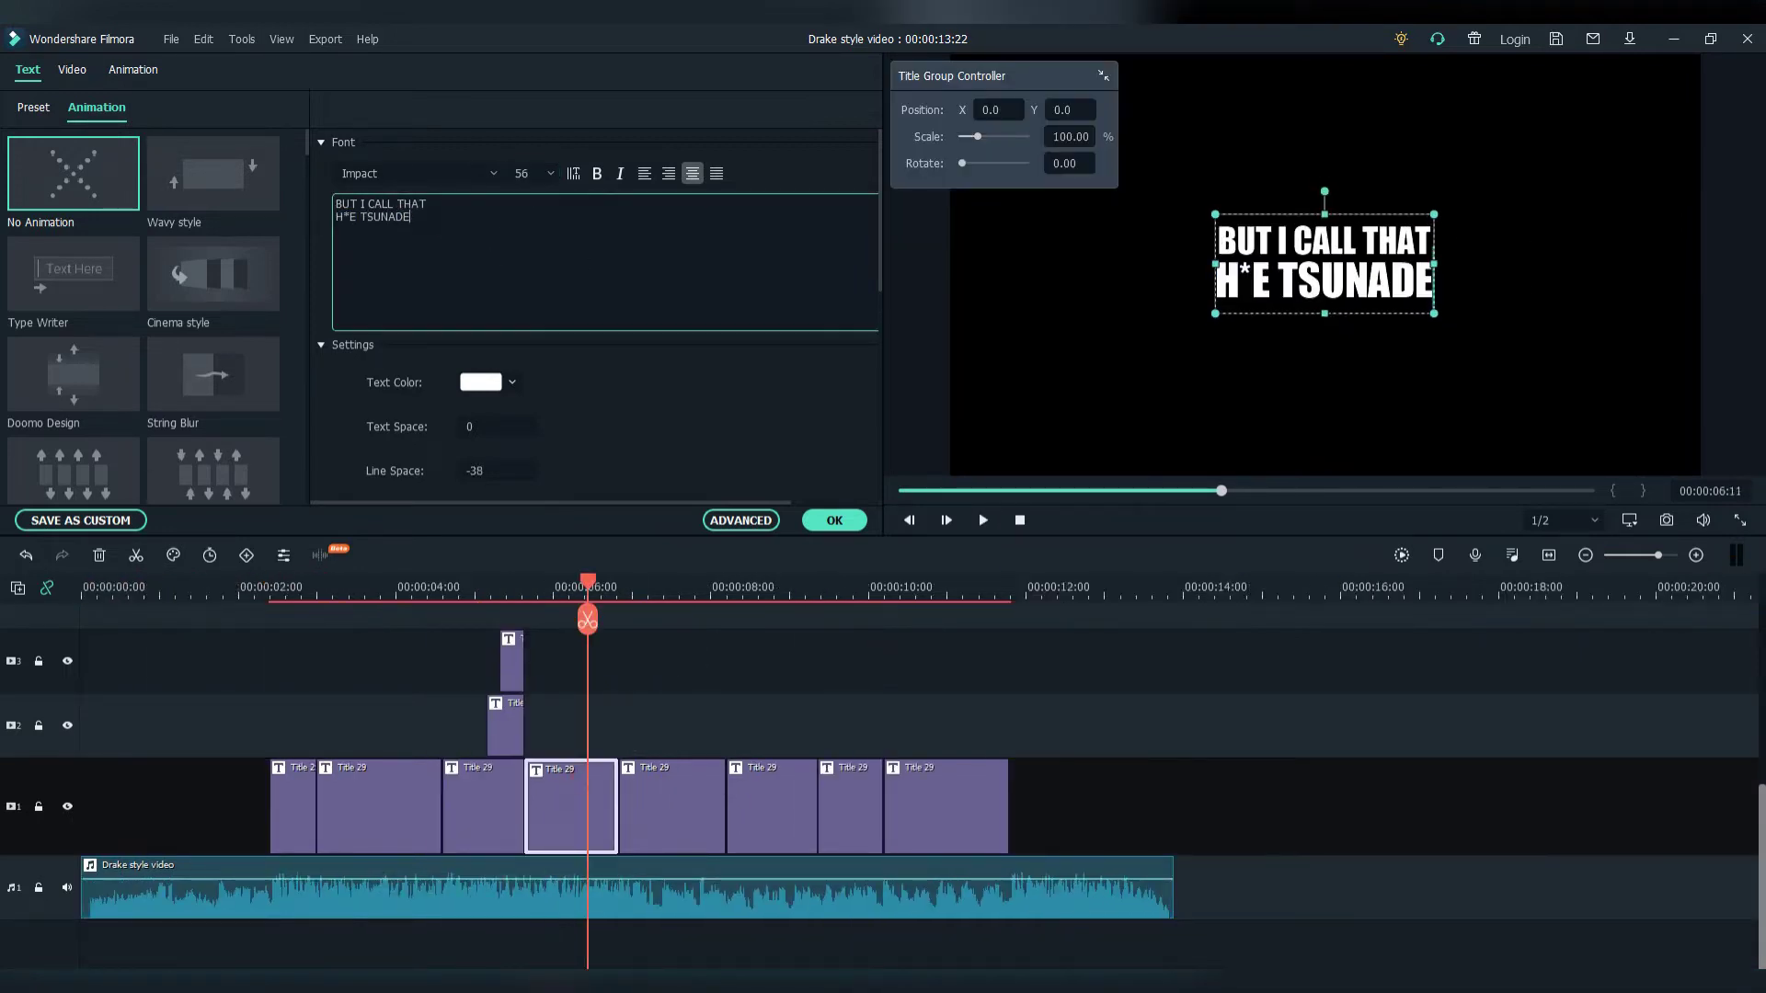
# Set the "BUT I CALL THAT H*E TSUNADE" title to font size 90 and remove the text fill from its second line only.
pyautogui.click(740, 521)
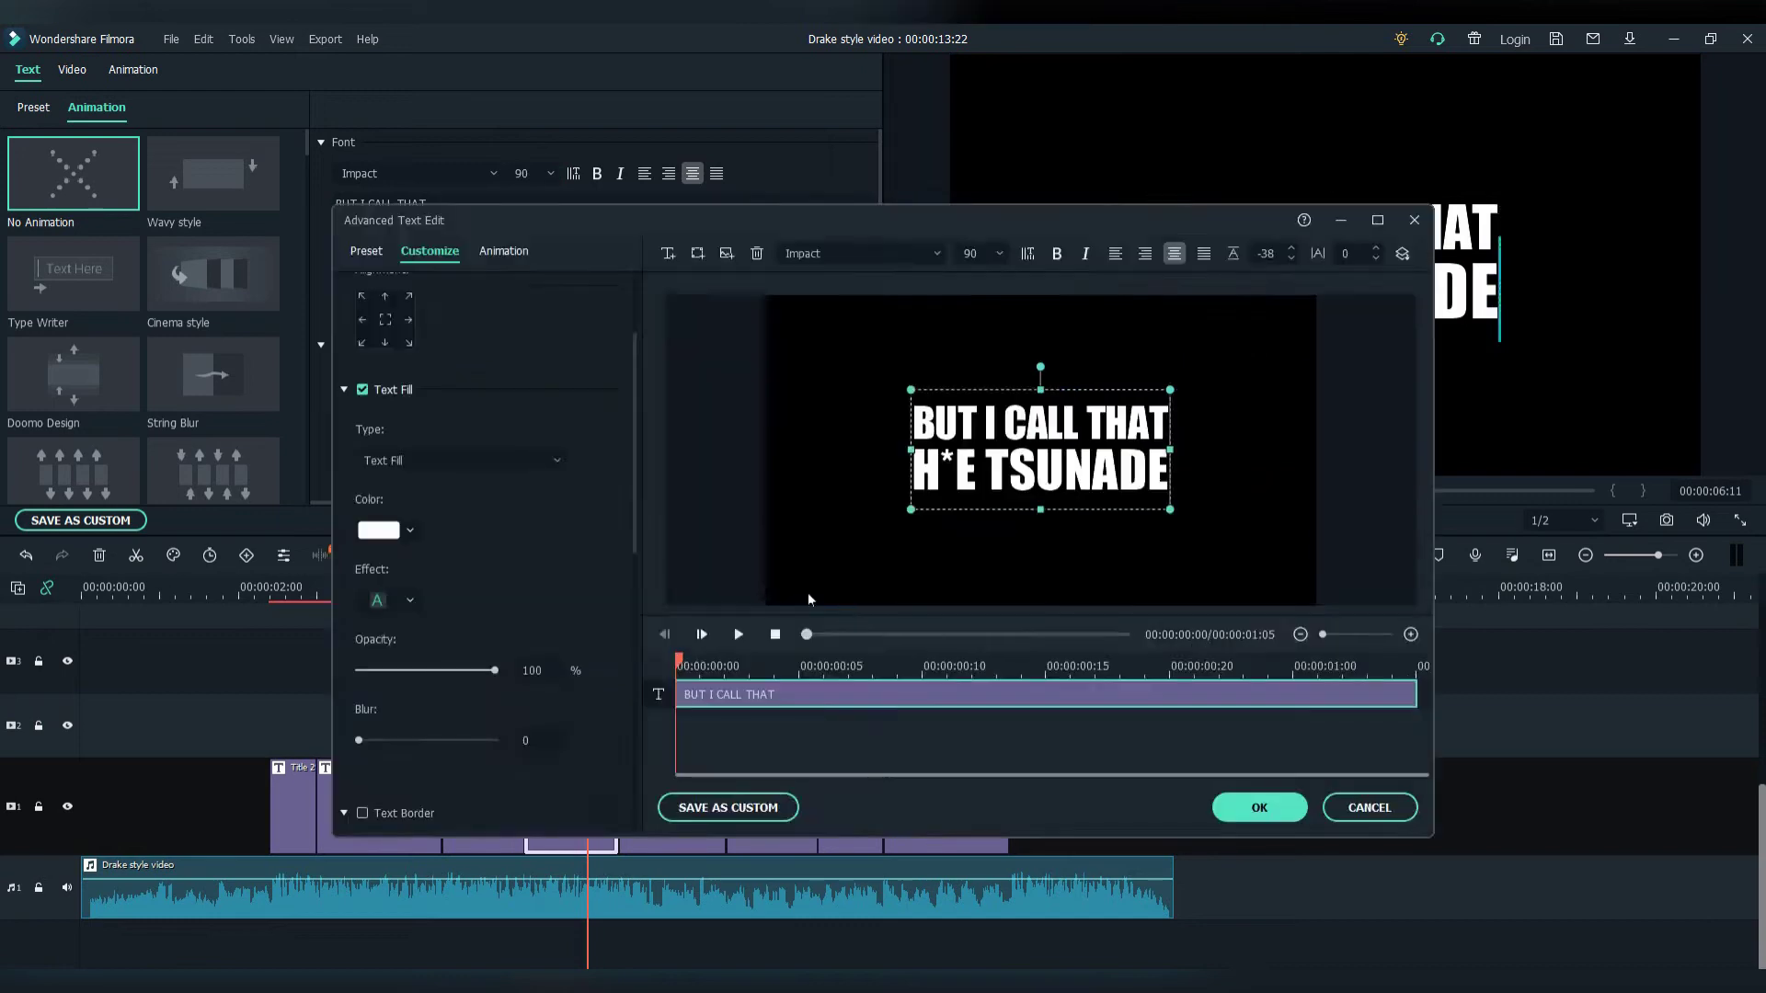
pyautogui.scroll(3, 497, 382)
pyautogui.moveTo(473, 344); pyautogui.dragTo(261, 346)
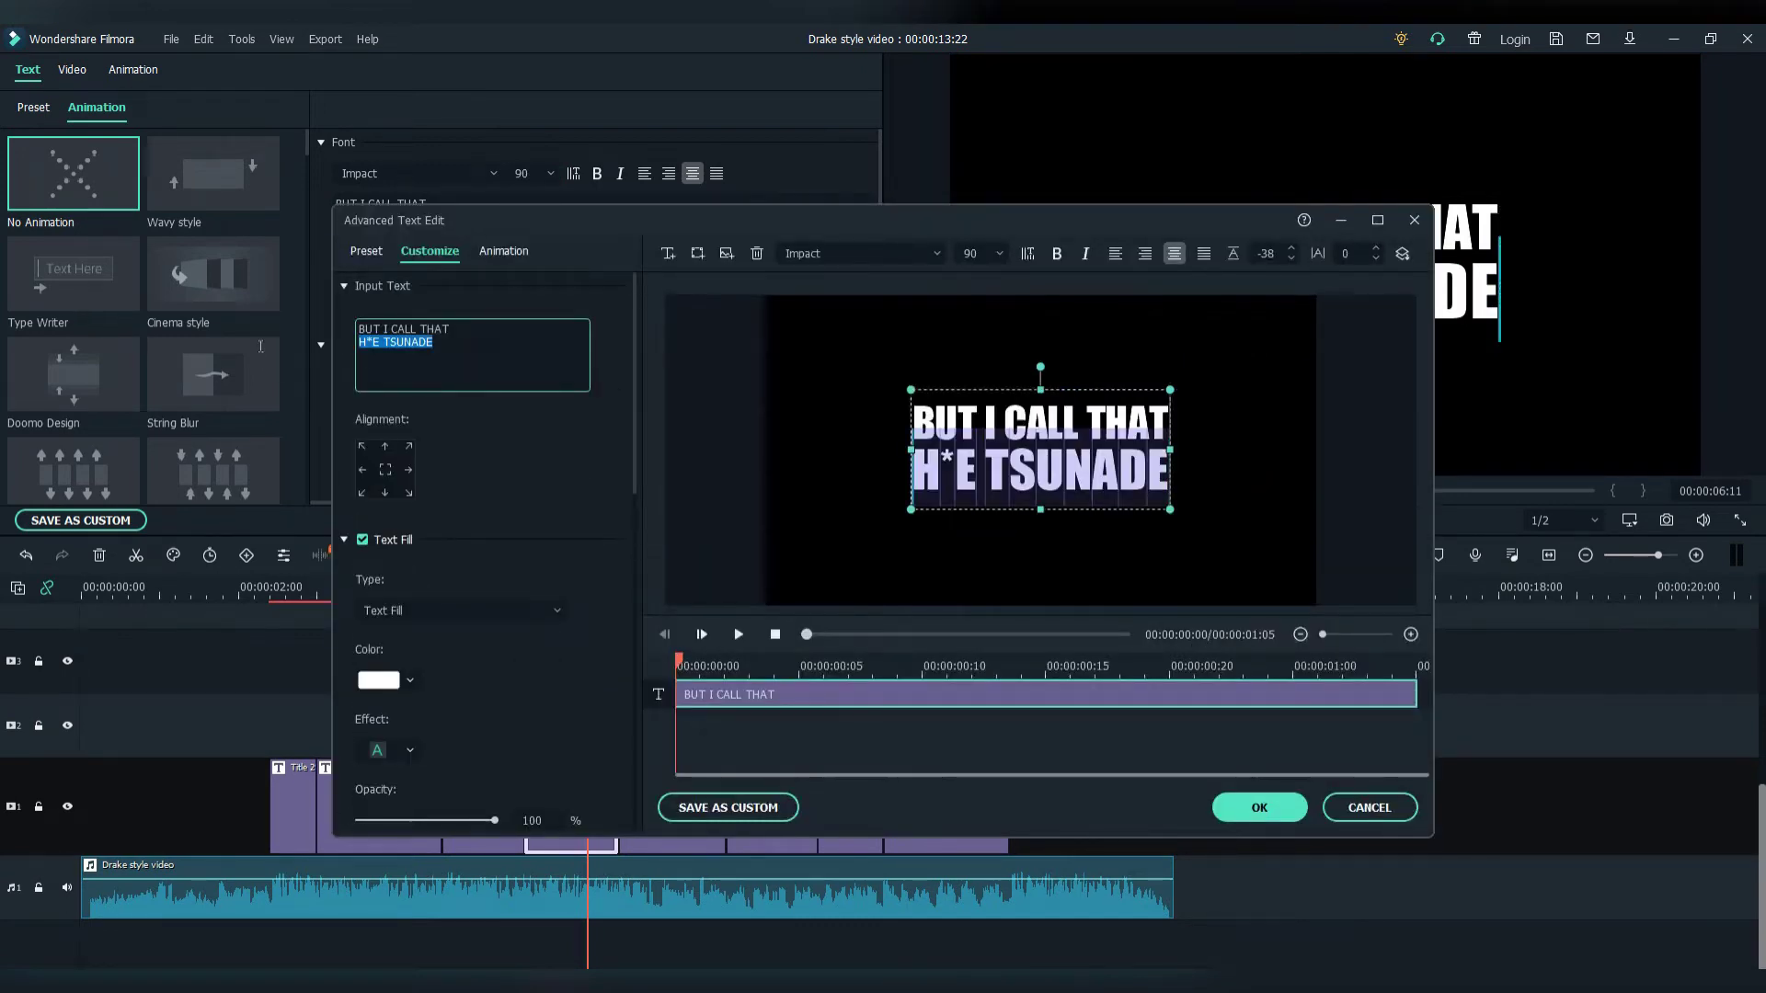
pyautogui.click(368, 535)
# Outline "H*E TSUNADE" with a white text border of size 1, apply it and save the project.
pyautogui.moveTo(632, 487); pyautogui.dragTo(616, 683)
pyautogui.click(363, 440)
pyautogui.click(404, 512)
pyautogui.click(407, 643)
pyautogui.click(513, 754)
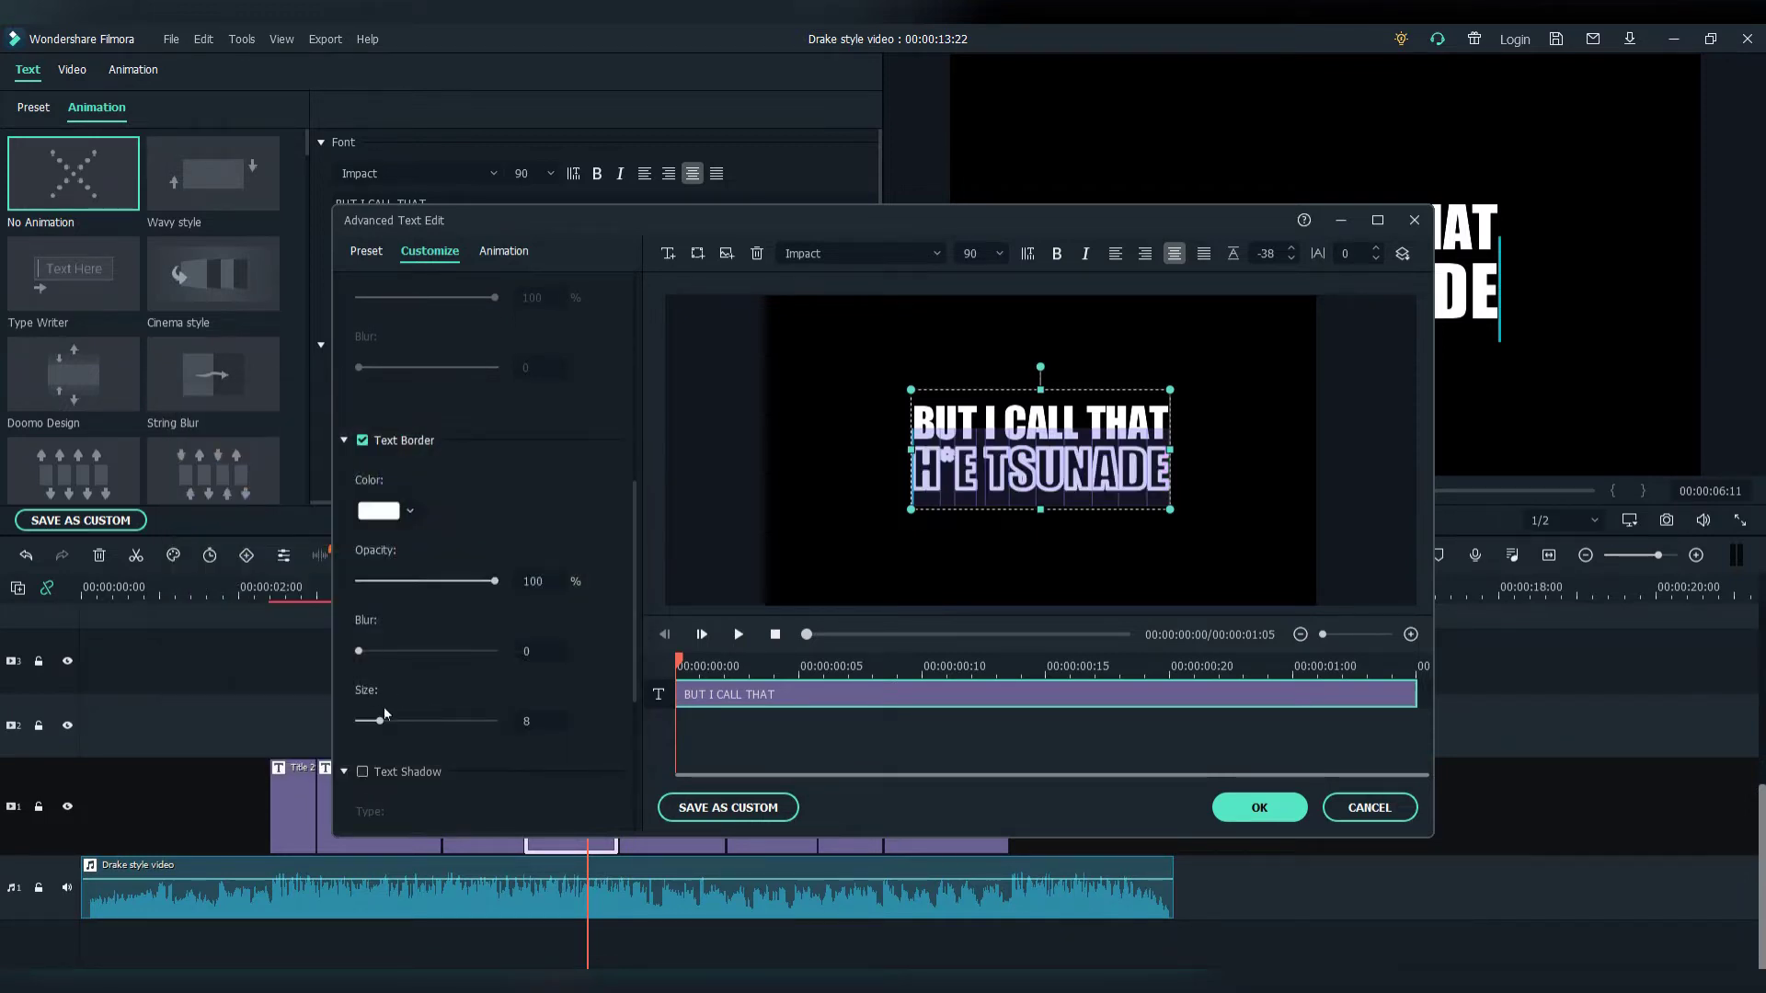
pyautogui.moveTo(378, 722); pyautogui.dragTo(364, 723)
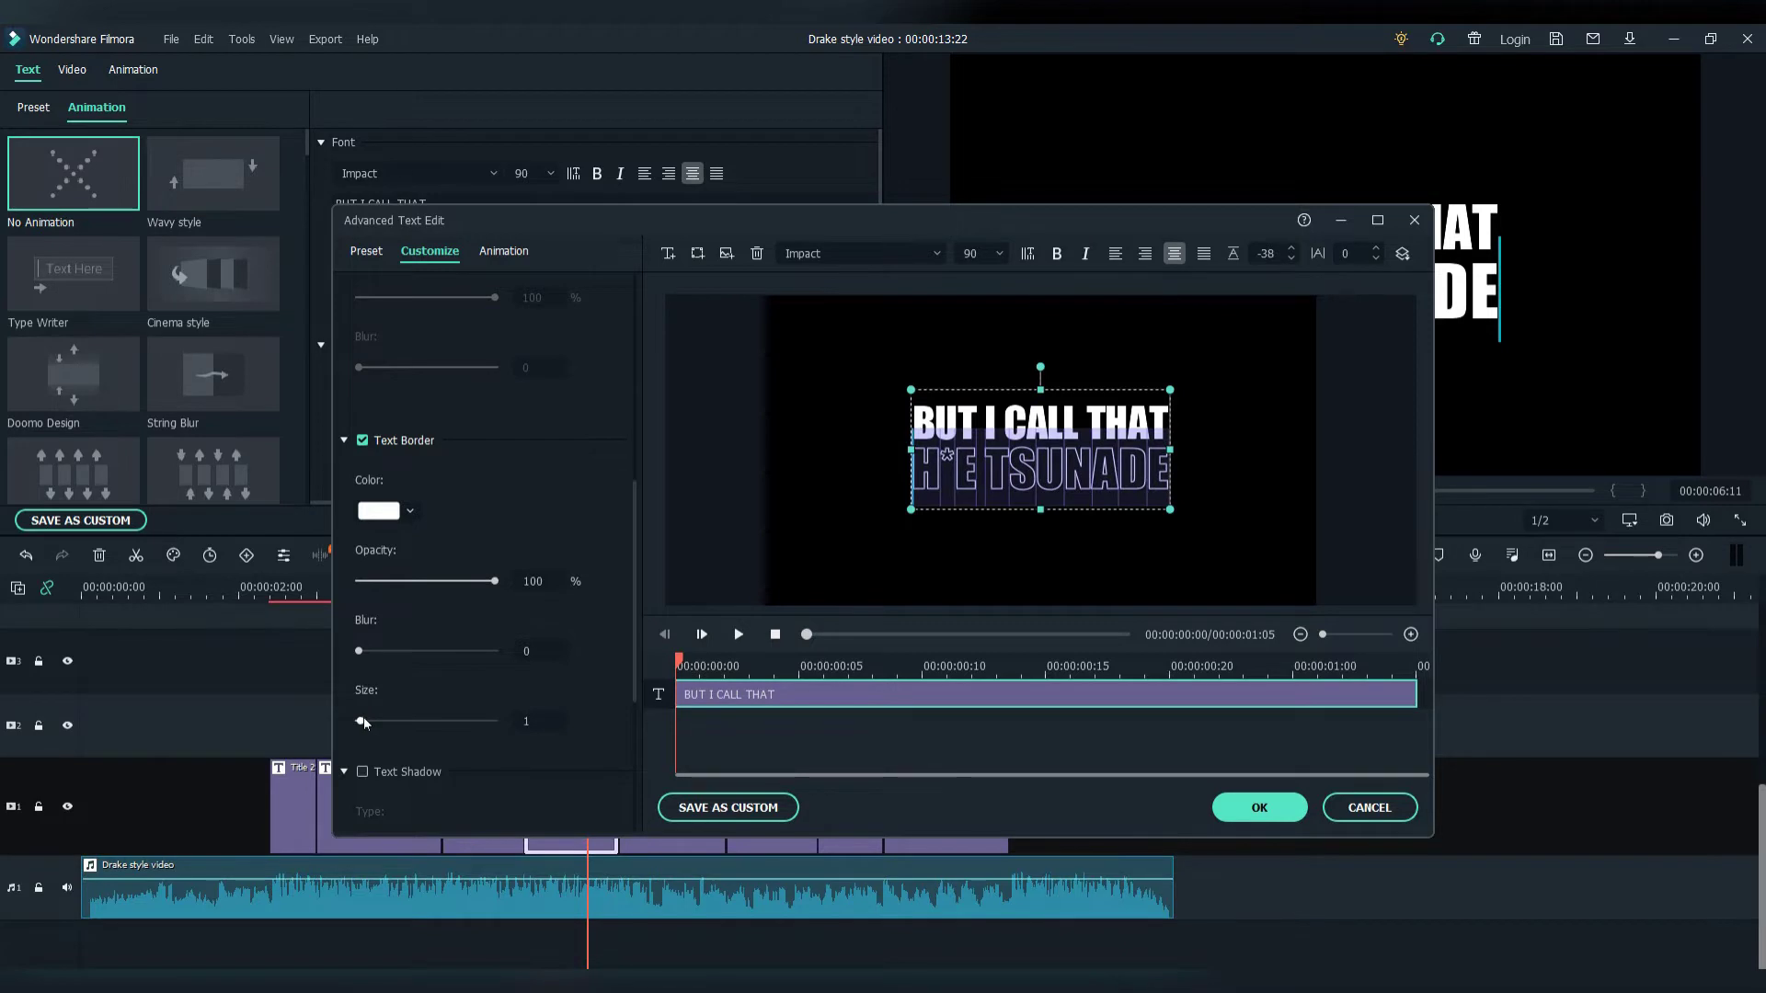
pyautogui.click(1242, 802)
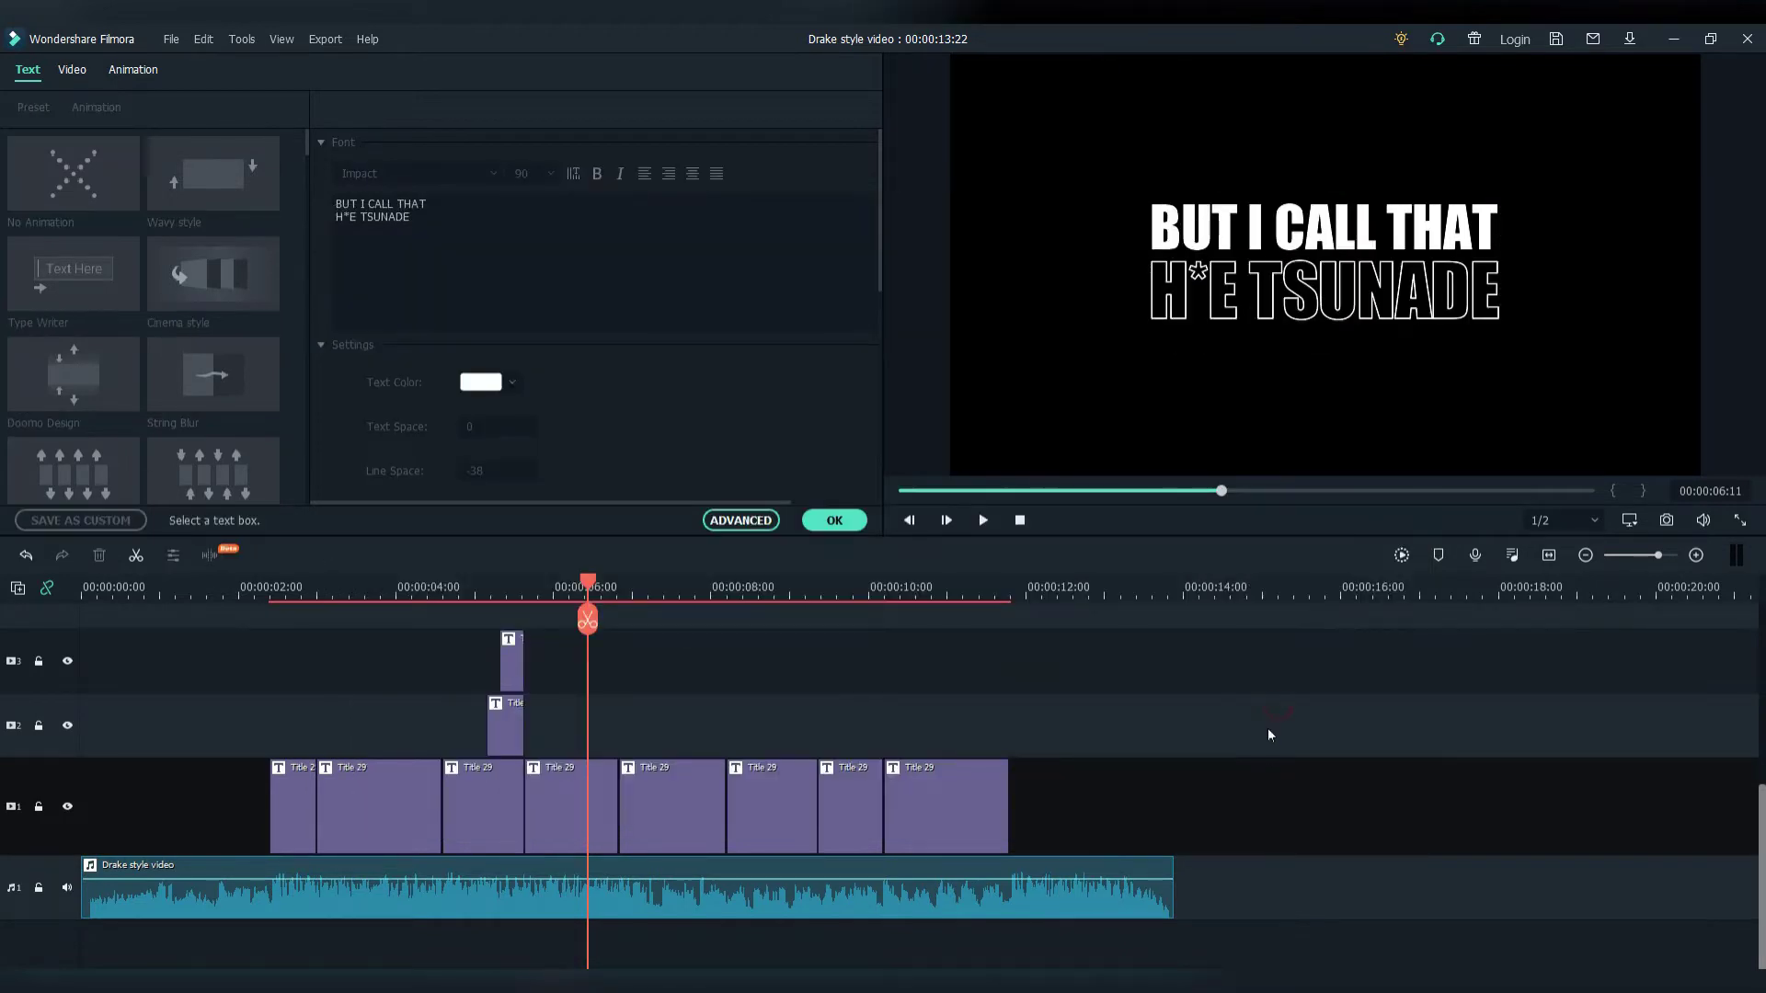
pyautogui.hotkey('ctrl', 's')
# Play back the titles and set the font size of the title right after "BUT I CALL THAT H*E TSUNADE" to 56.
pyautogui.click(302, 598)
pyautogui.press('space')
pyautogui.press('space')
pyautogui.moveTo(361, 583); pyautogui.dragTo(646, 583)
pyautogui.doubleClick(671, 805)
pyautogui.doubleClick(522, 173)
pyautogui.write('56')
pyautogui.press('Return')
# Select only "GIVE ME" in the "TELL EM' GIVE ME MY SPACE" title and turn off its text fill.
pyautogui.doubleClick(763, 805)
pyautogui.moveTo(429, 204); pyautogui.dragTo(386, 205)
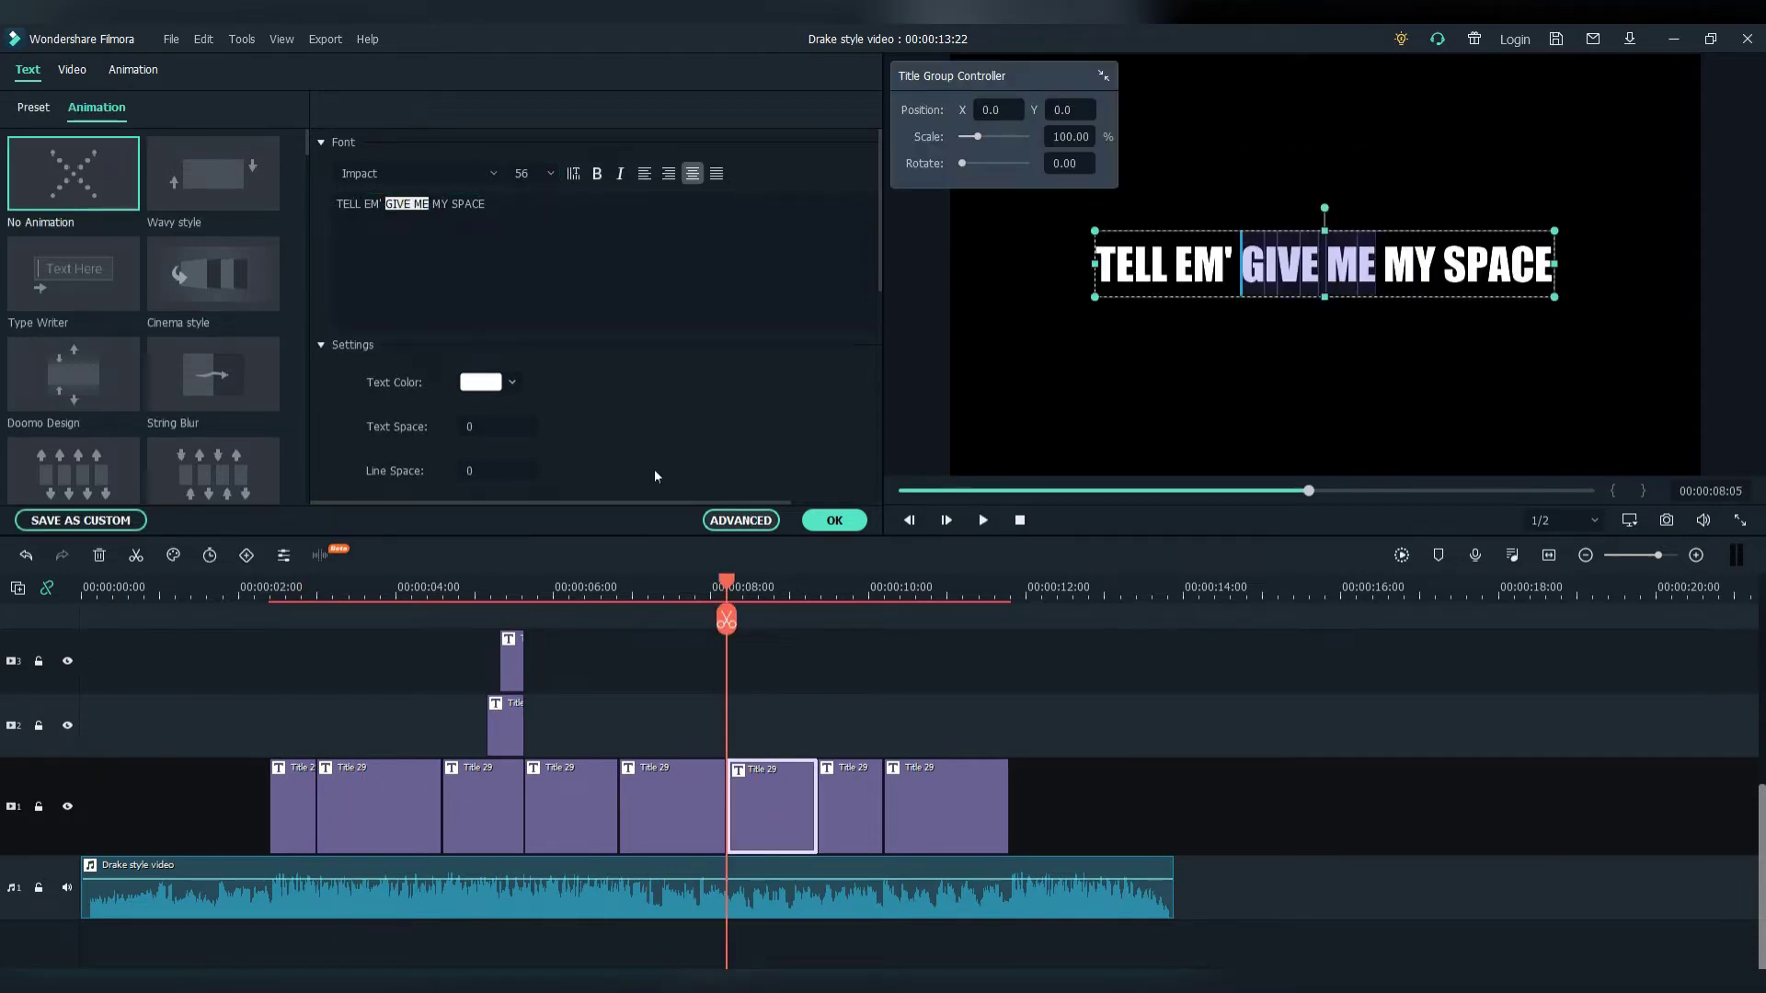
pyautogui.click(740, 520)
pyautogui.scroll(5, 511, 340)
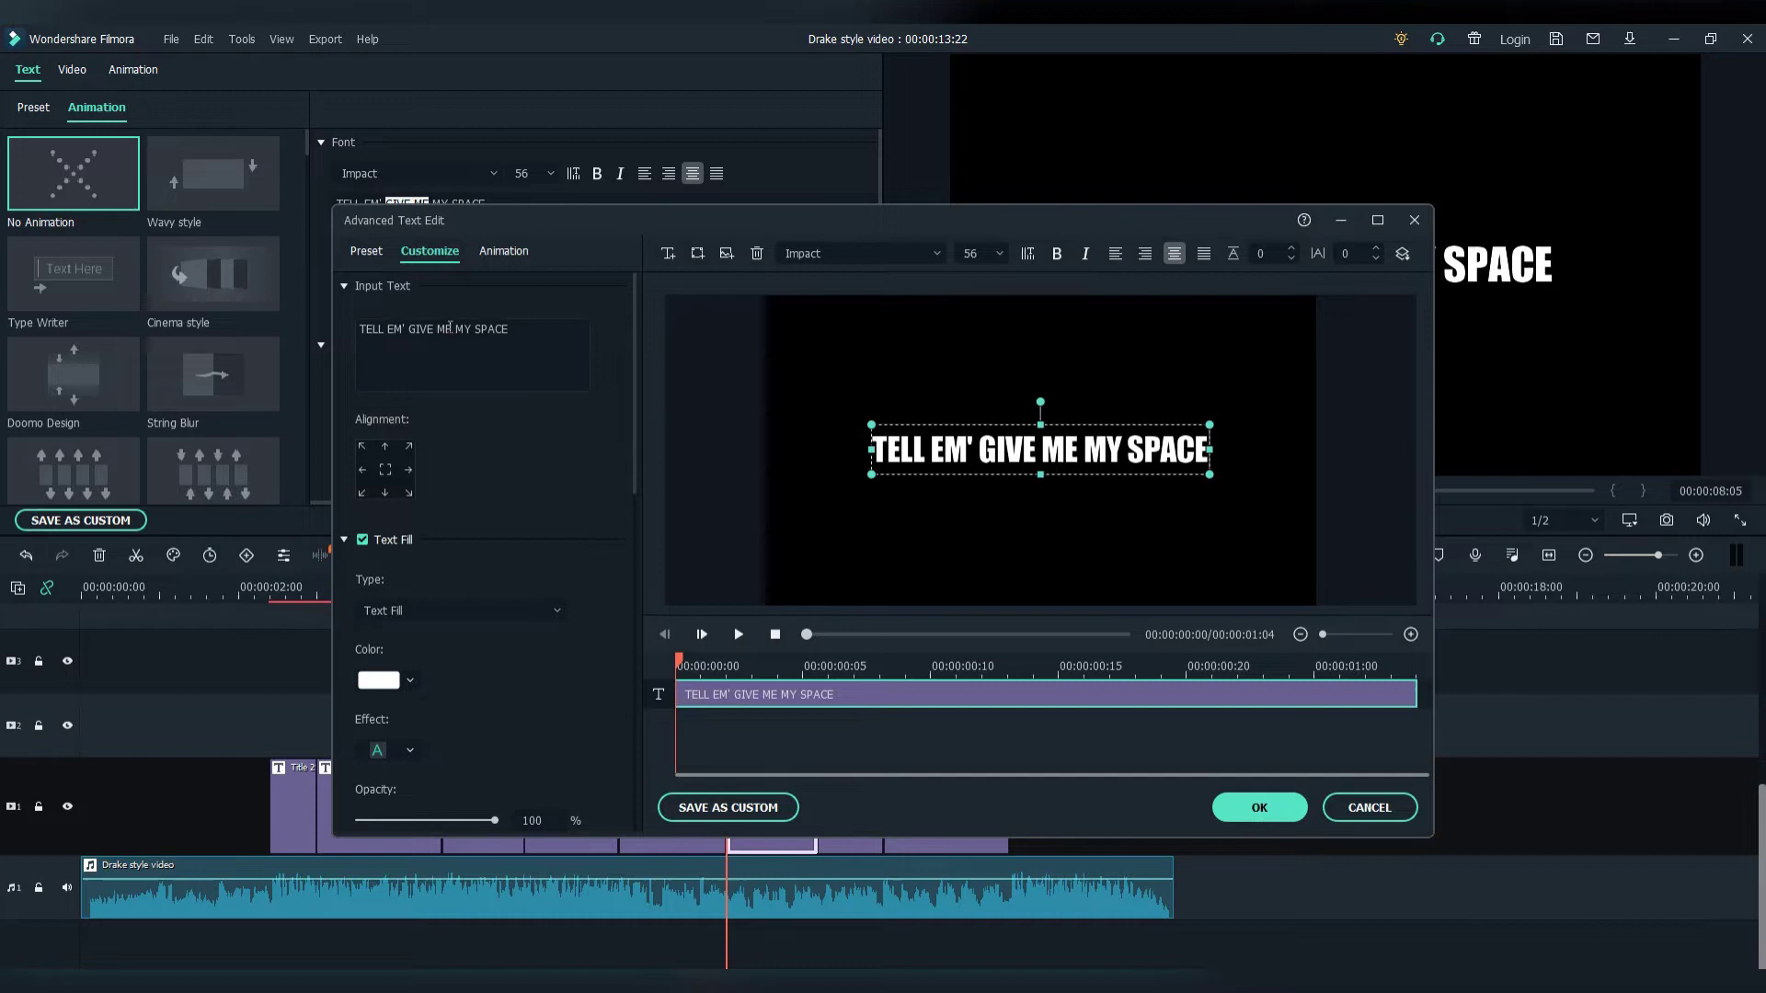
pyautogui.click(388, 549)
# Outline "GIVE ME" with a white text border of size 1 and apply the changes.
pyautogui.moveTo(636, 454); pyautogui.dragTo(631, 625)
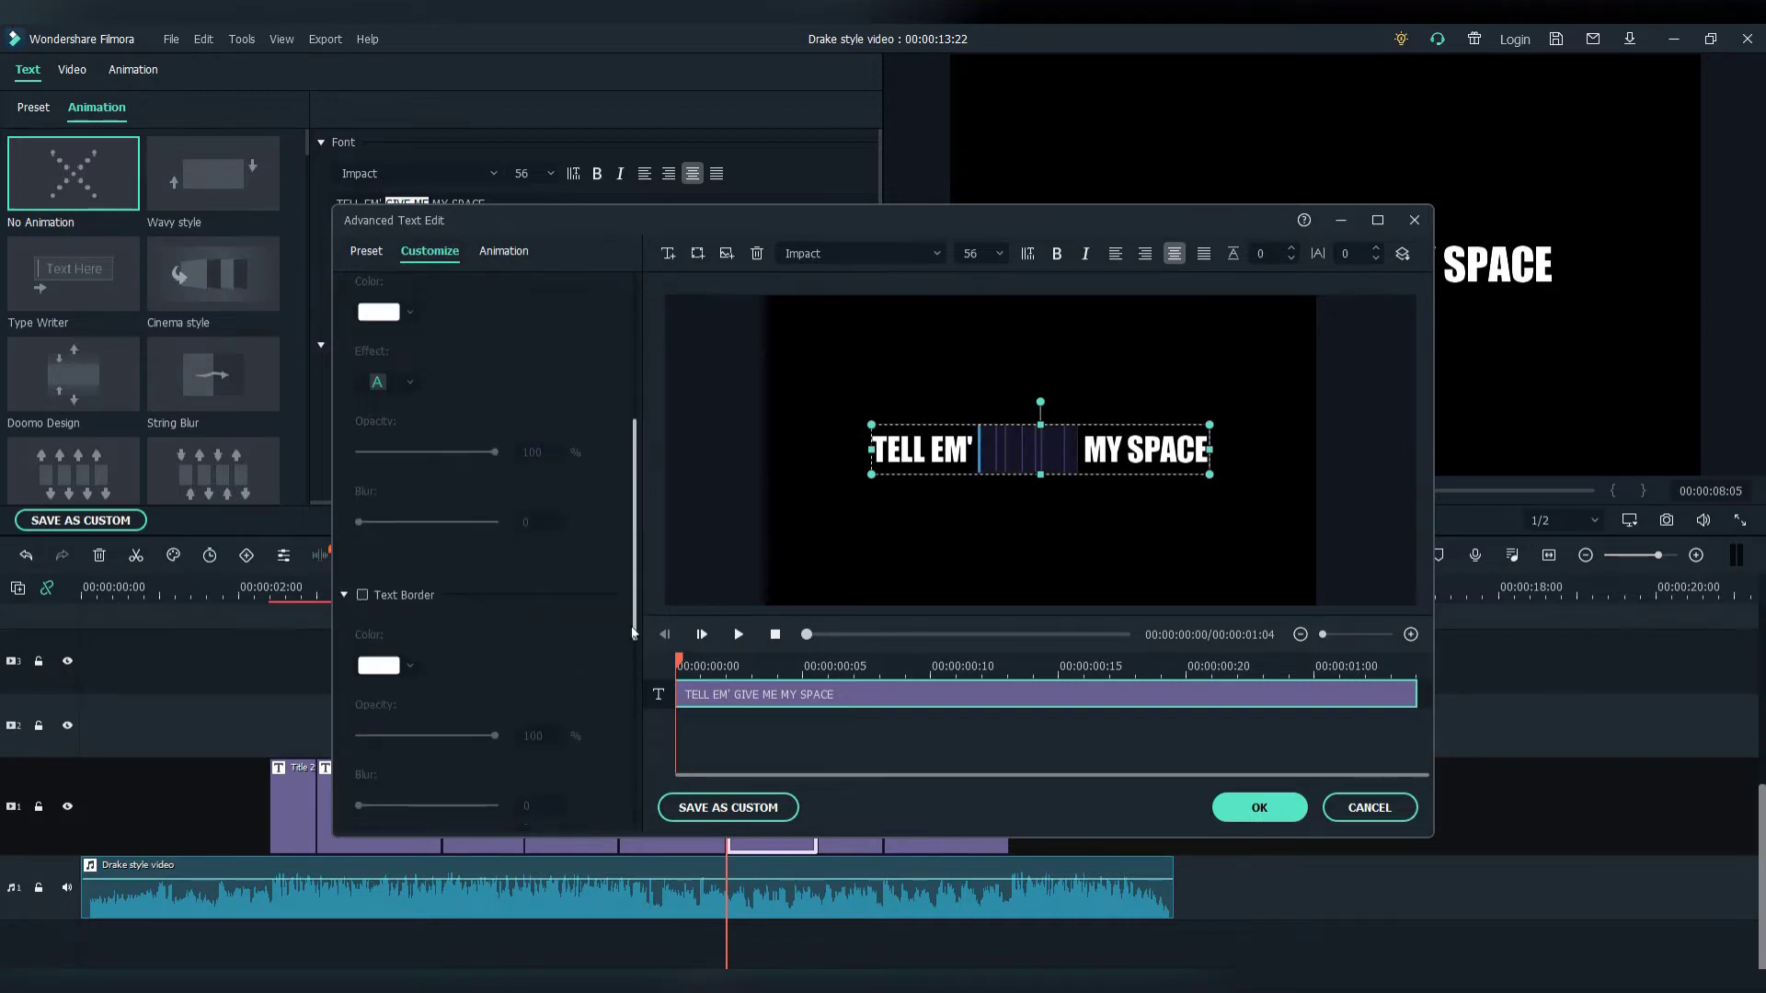
pyautogui.click(410, 476)
pyautogui.click(405, 549)
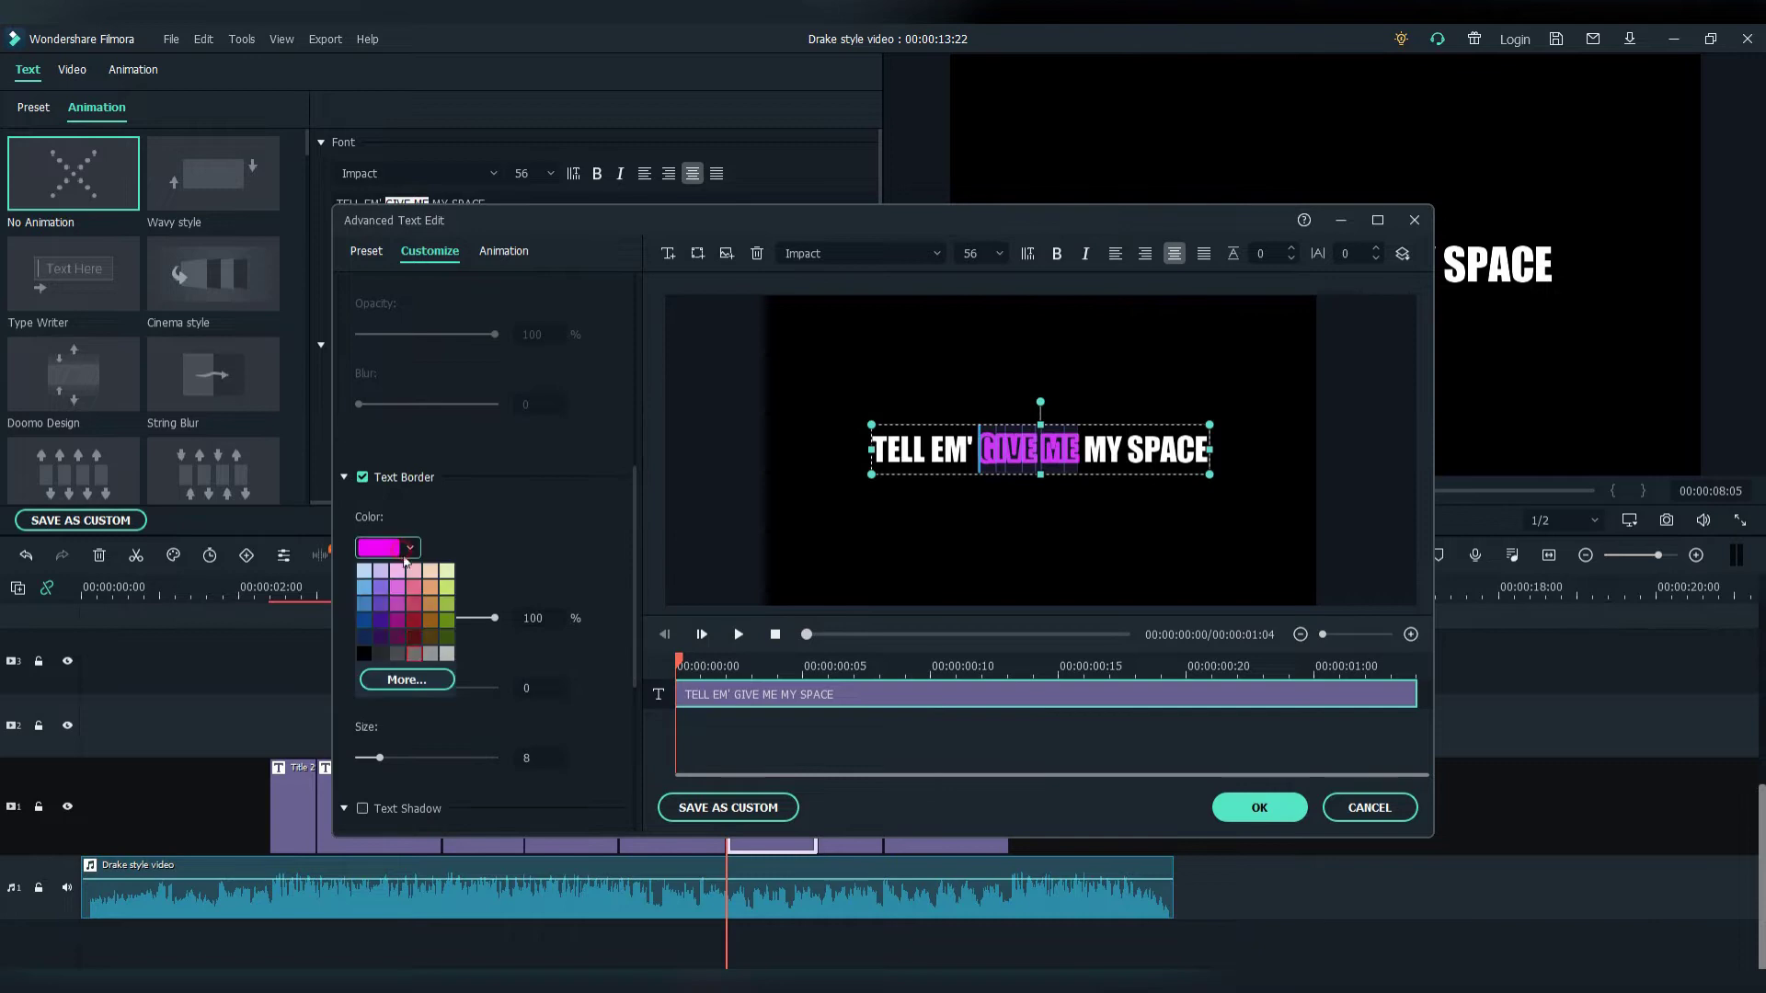
pyautogui.click(407, 680)
pyautogui.click(369, 599)
pyautogui.click(515, 784)
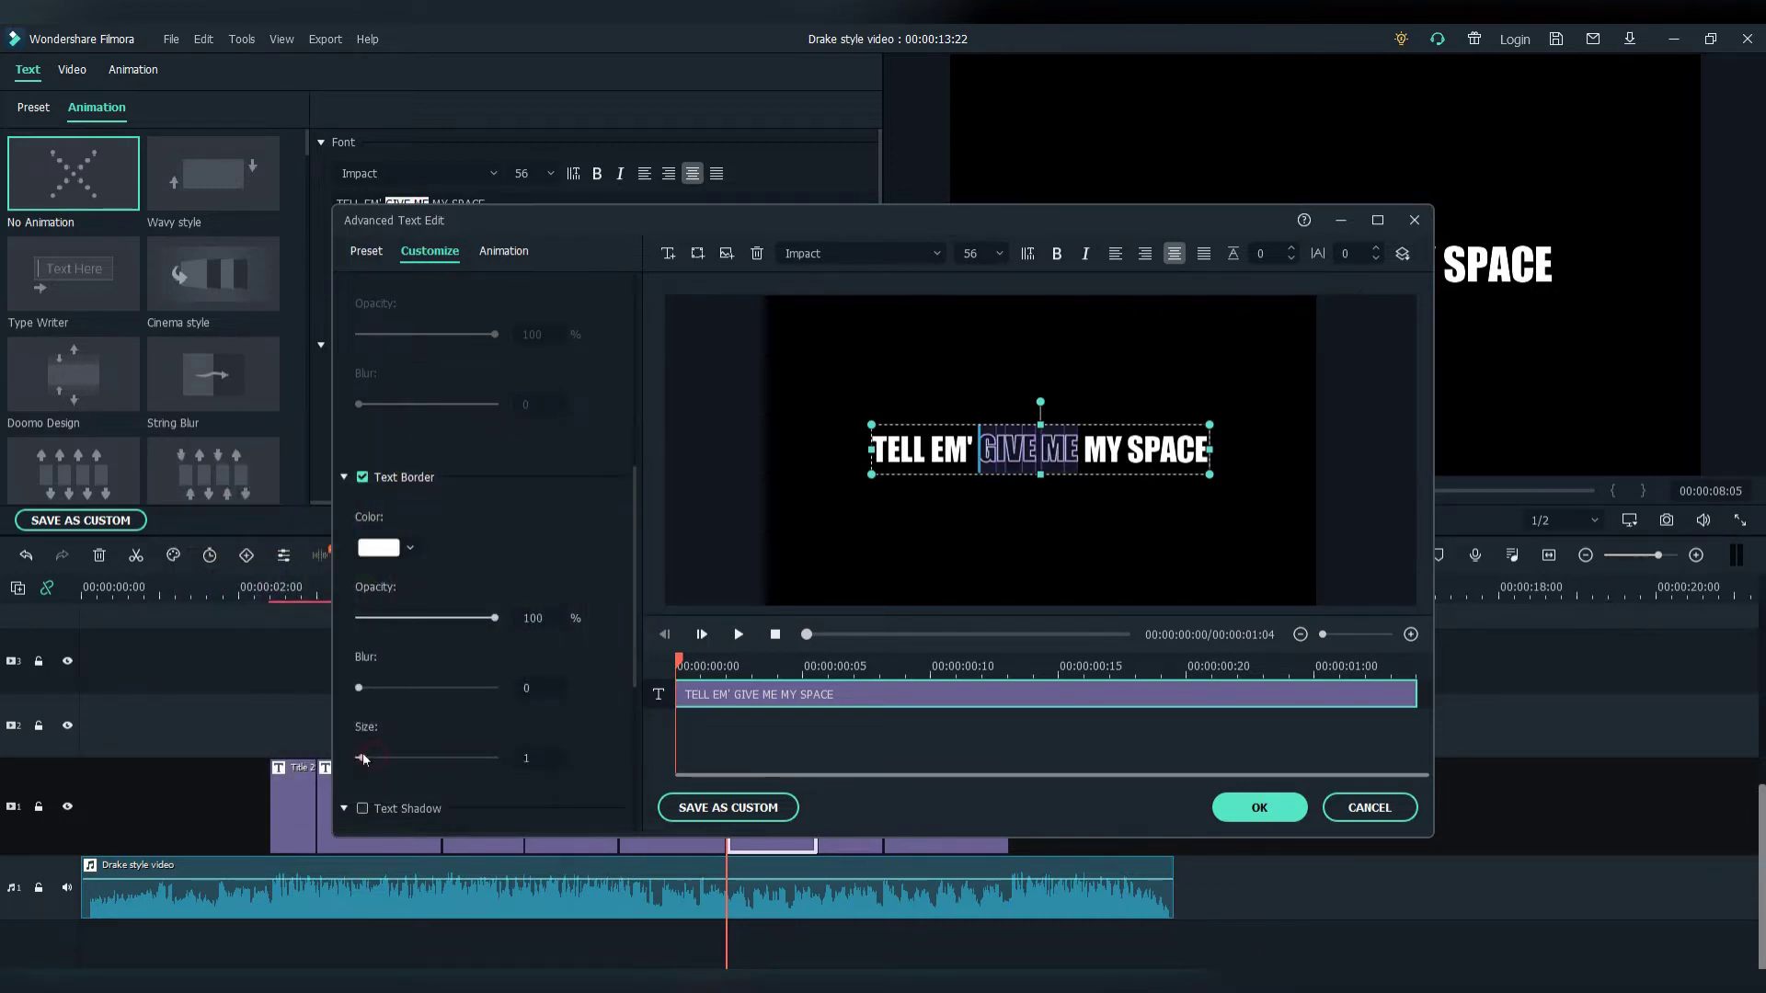
pyautogui.click(1253, 811)
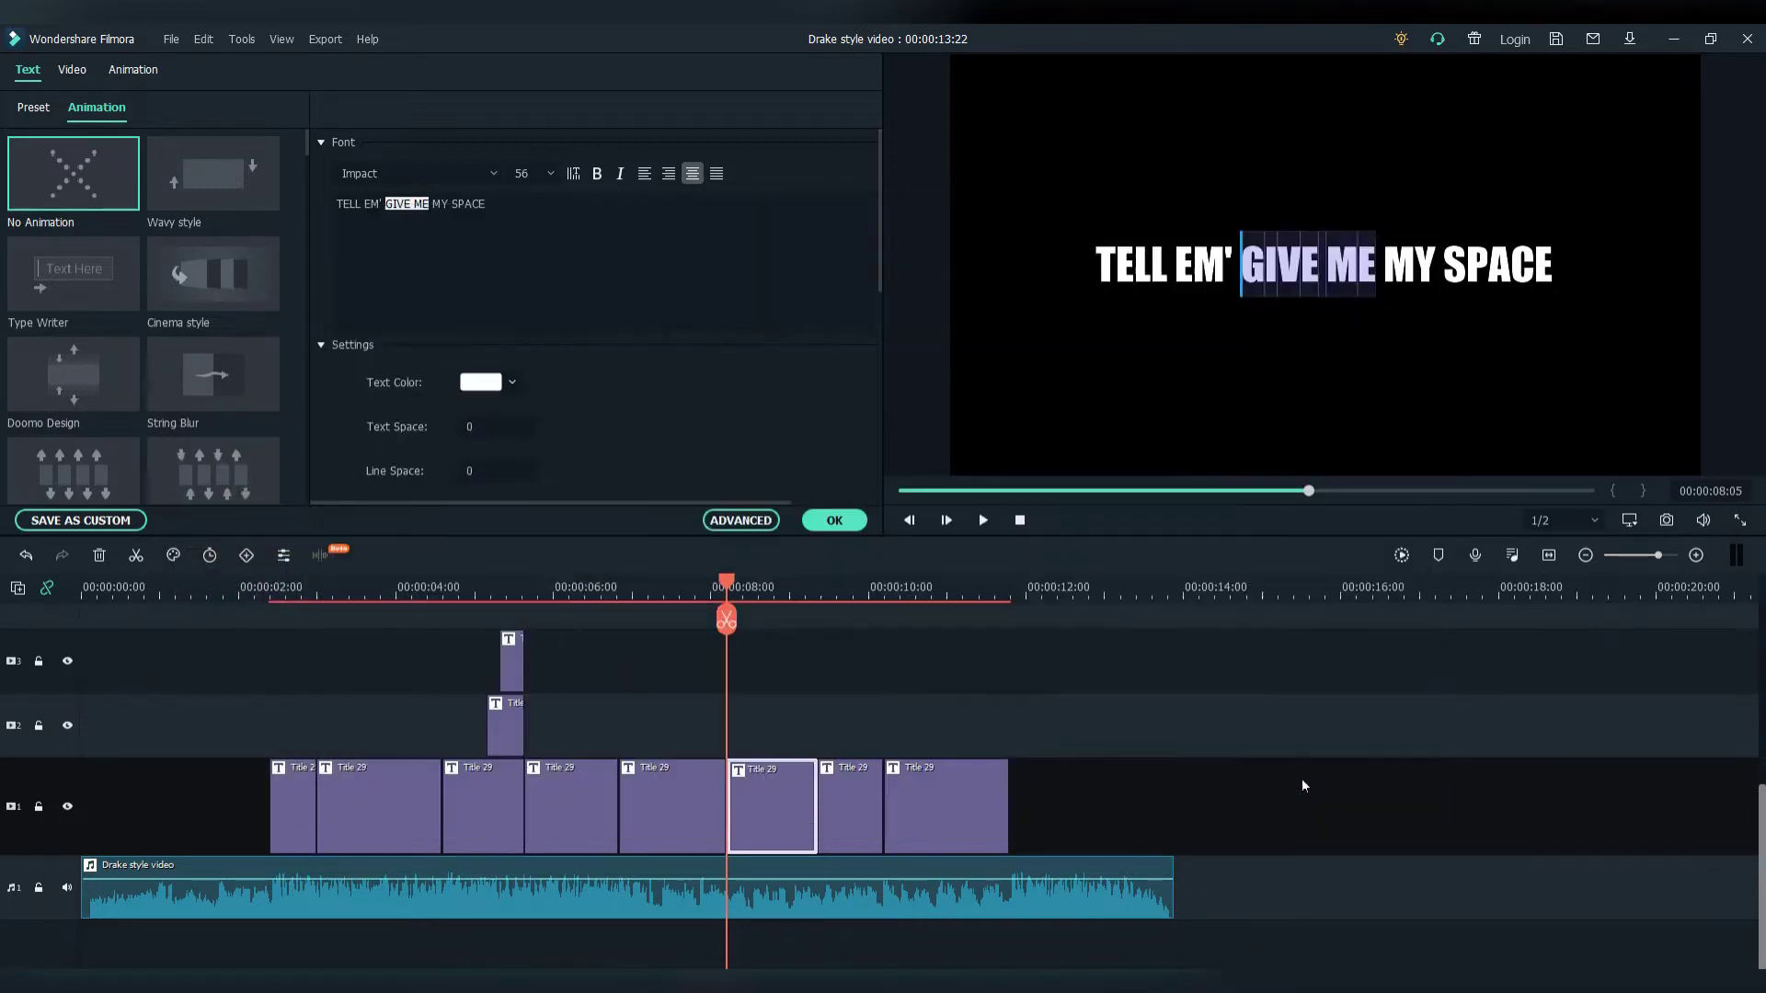
# Play back the titles and paste a copy of the "MY GIRL A BEYONCE" title on the track directly above the original.
pyautogui.click(659, 589)
pyautogui.press('space')
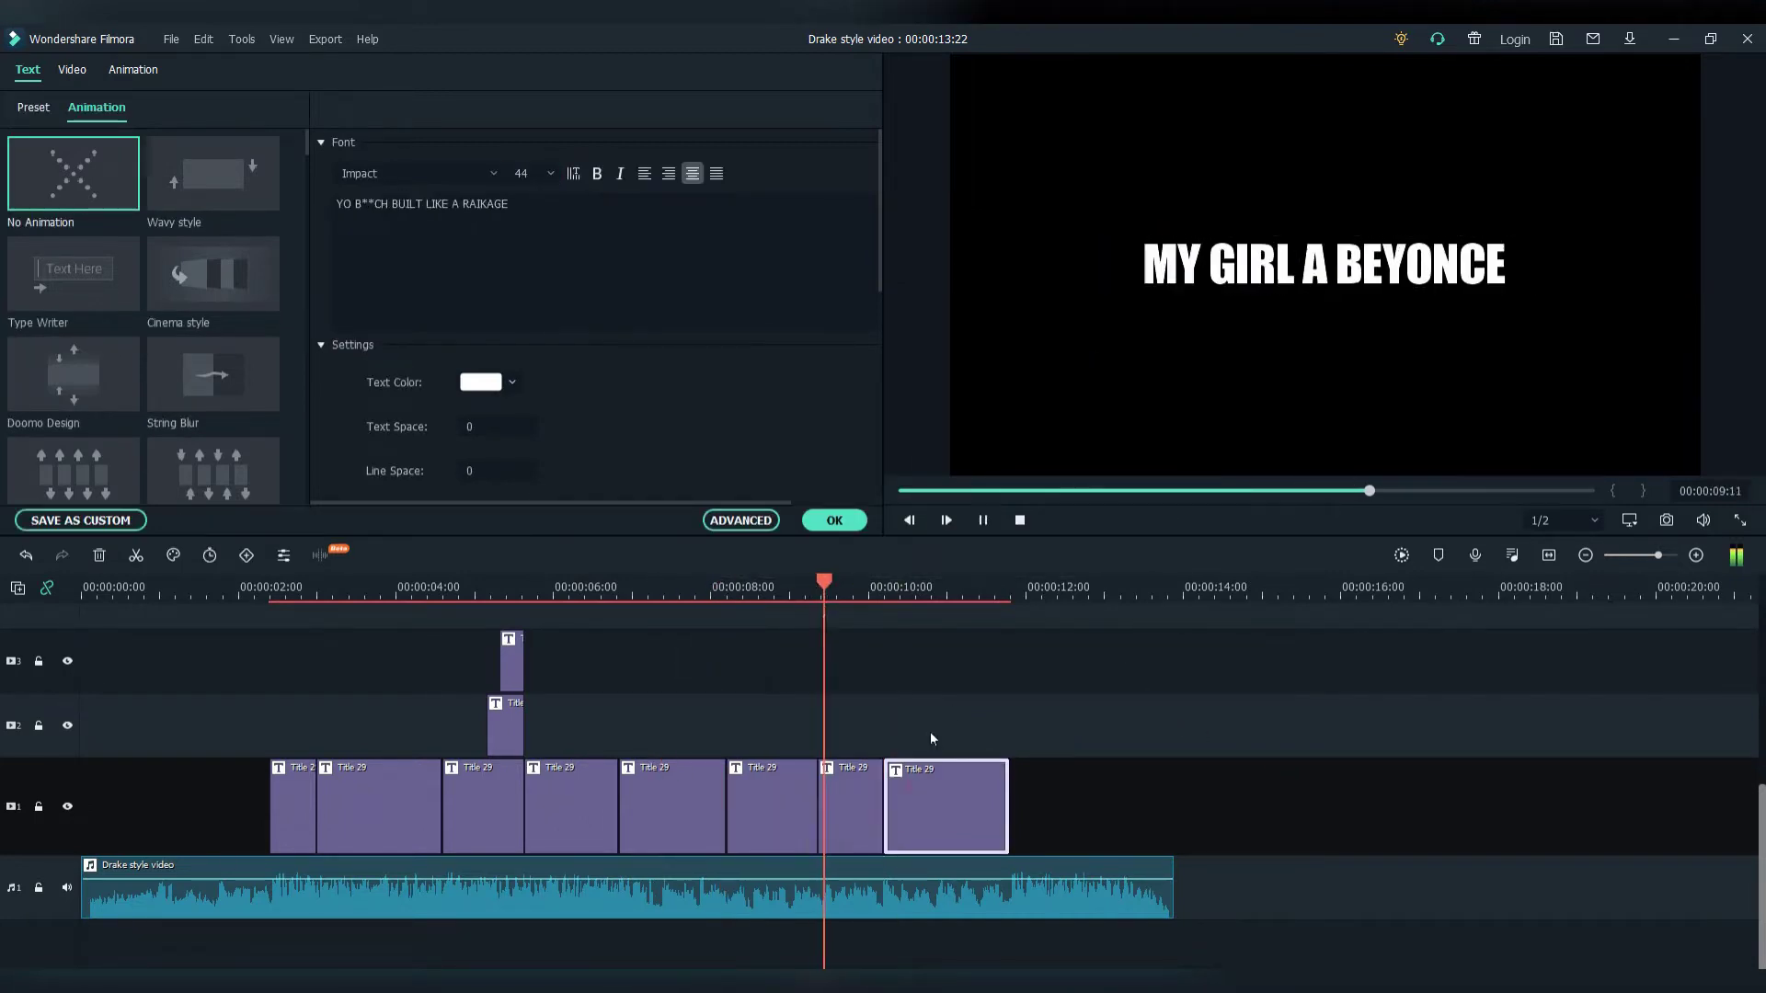
pyautogui.press('space')
pyautogui.click(1056, 586)
pyautogui.hotkey('ctrl', 'v')
pyautogui.moveTo(1062, 772); pyautogui.dragTo(823, 709)
pyautogui.click(855, 589)
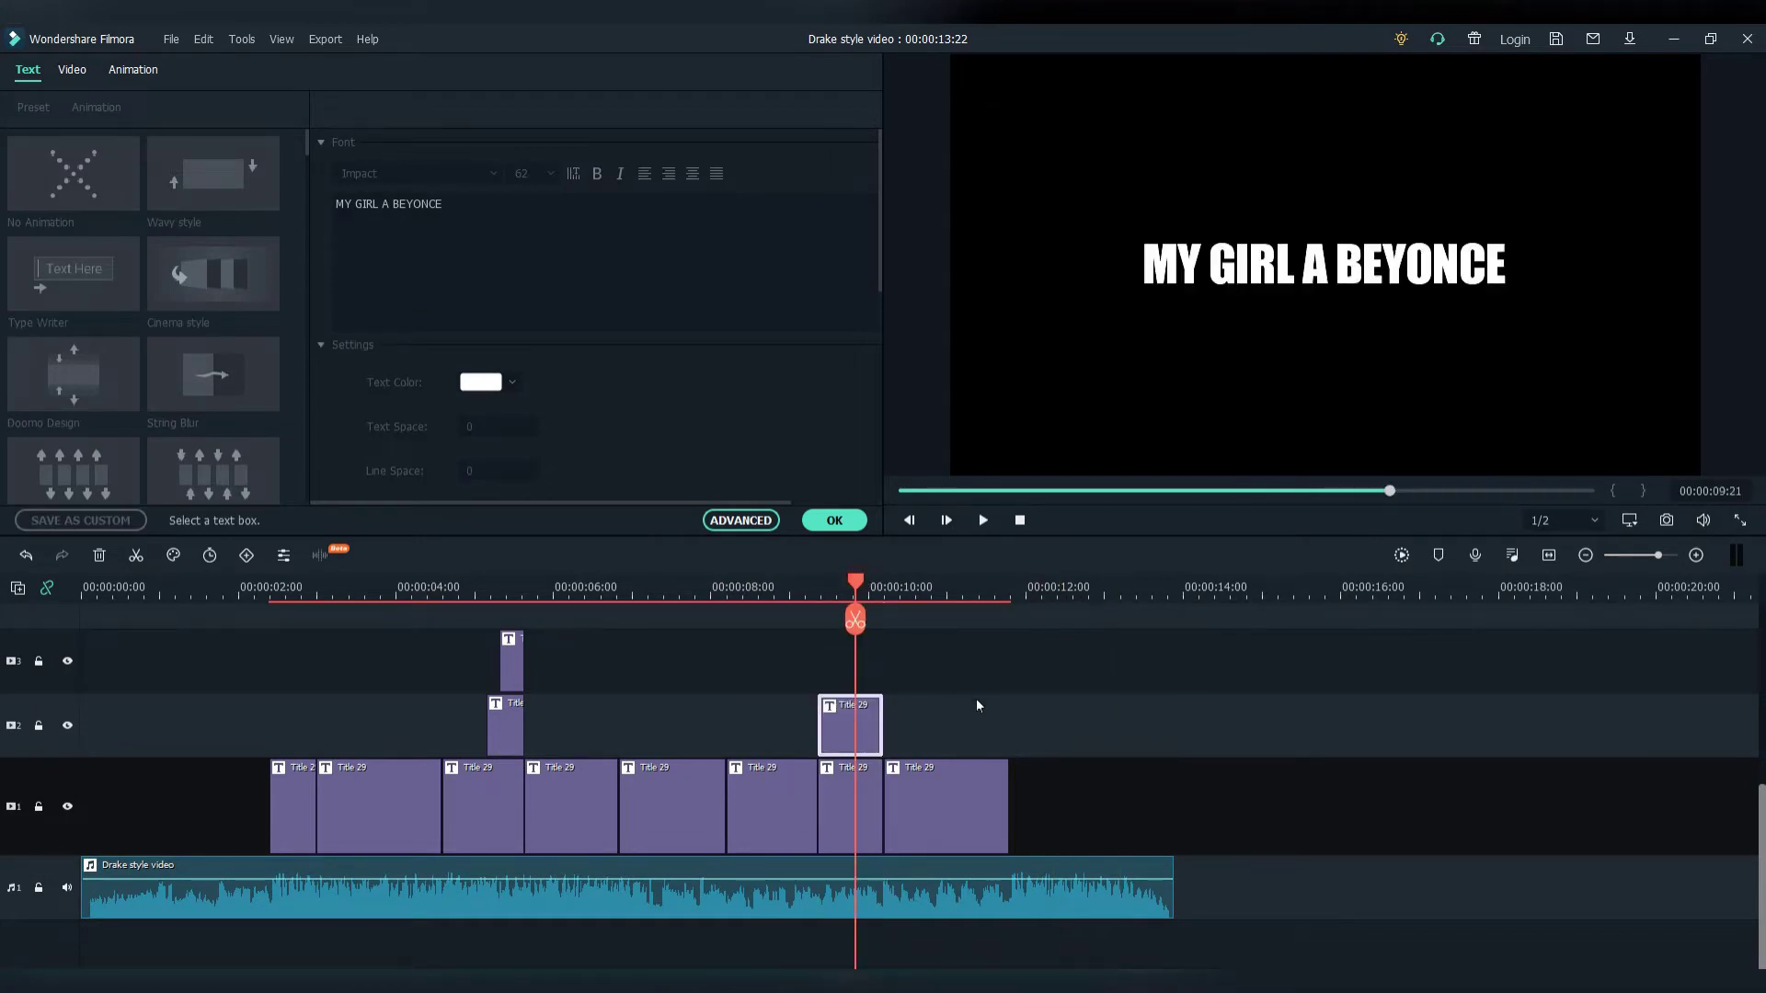
# Move the copied "MY GIRL A BEYONCE" text below the original line in the preview.
pyautogui.click(1024, 586)
pyautogui.click(833, 589)
pyautogui.doubleClick(872, 738)
pyautogui.moveTo(1276, 266); pyautogui.dragTo(1263, 379)
# Give the copied "MY GIRL A BEYONCE" title a white text border of size 1 in the advanced text editor.
pyautogui.click(755, 523)
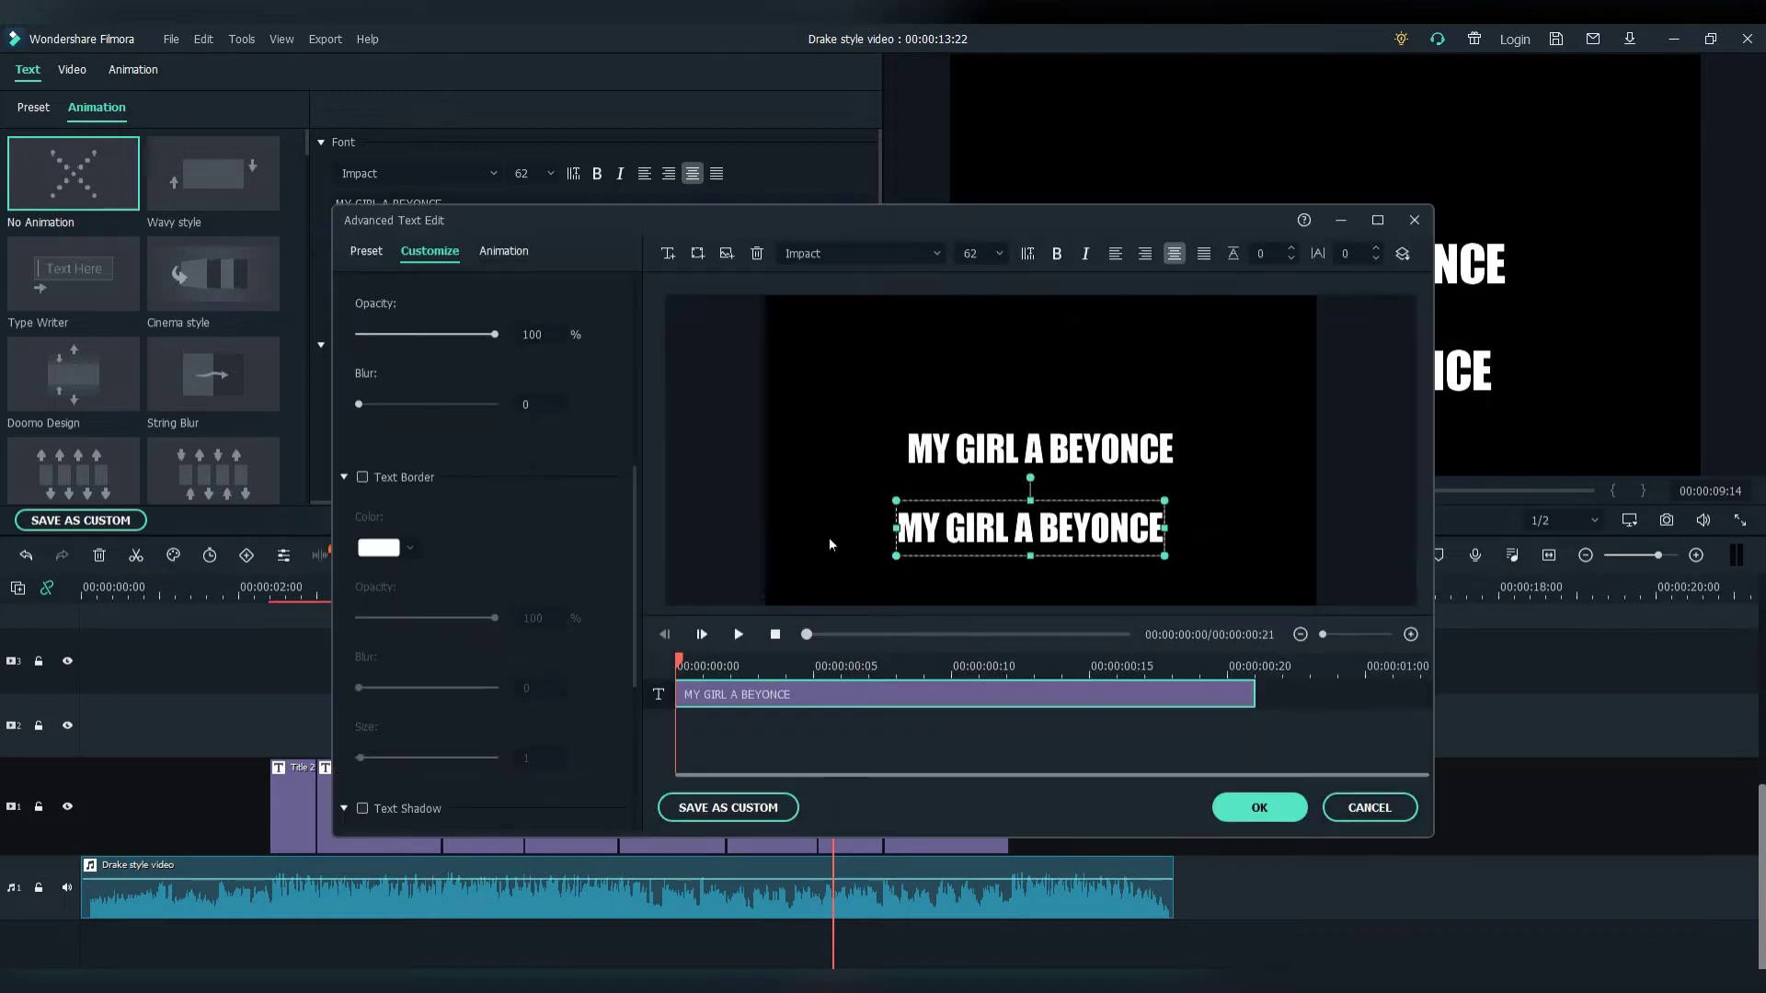
pyautogui.click(431, 479)
pyautogui.click(387, 547)
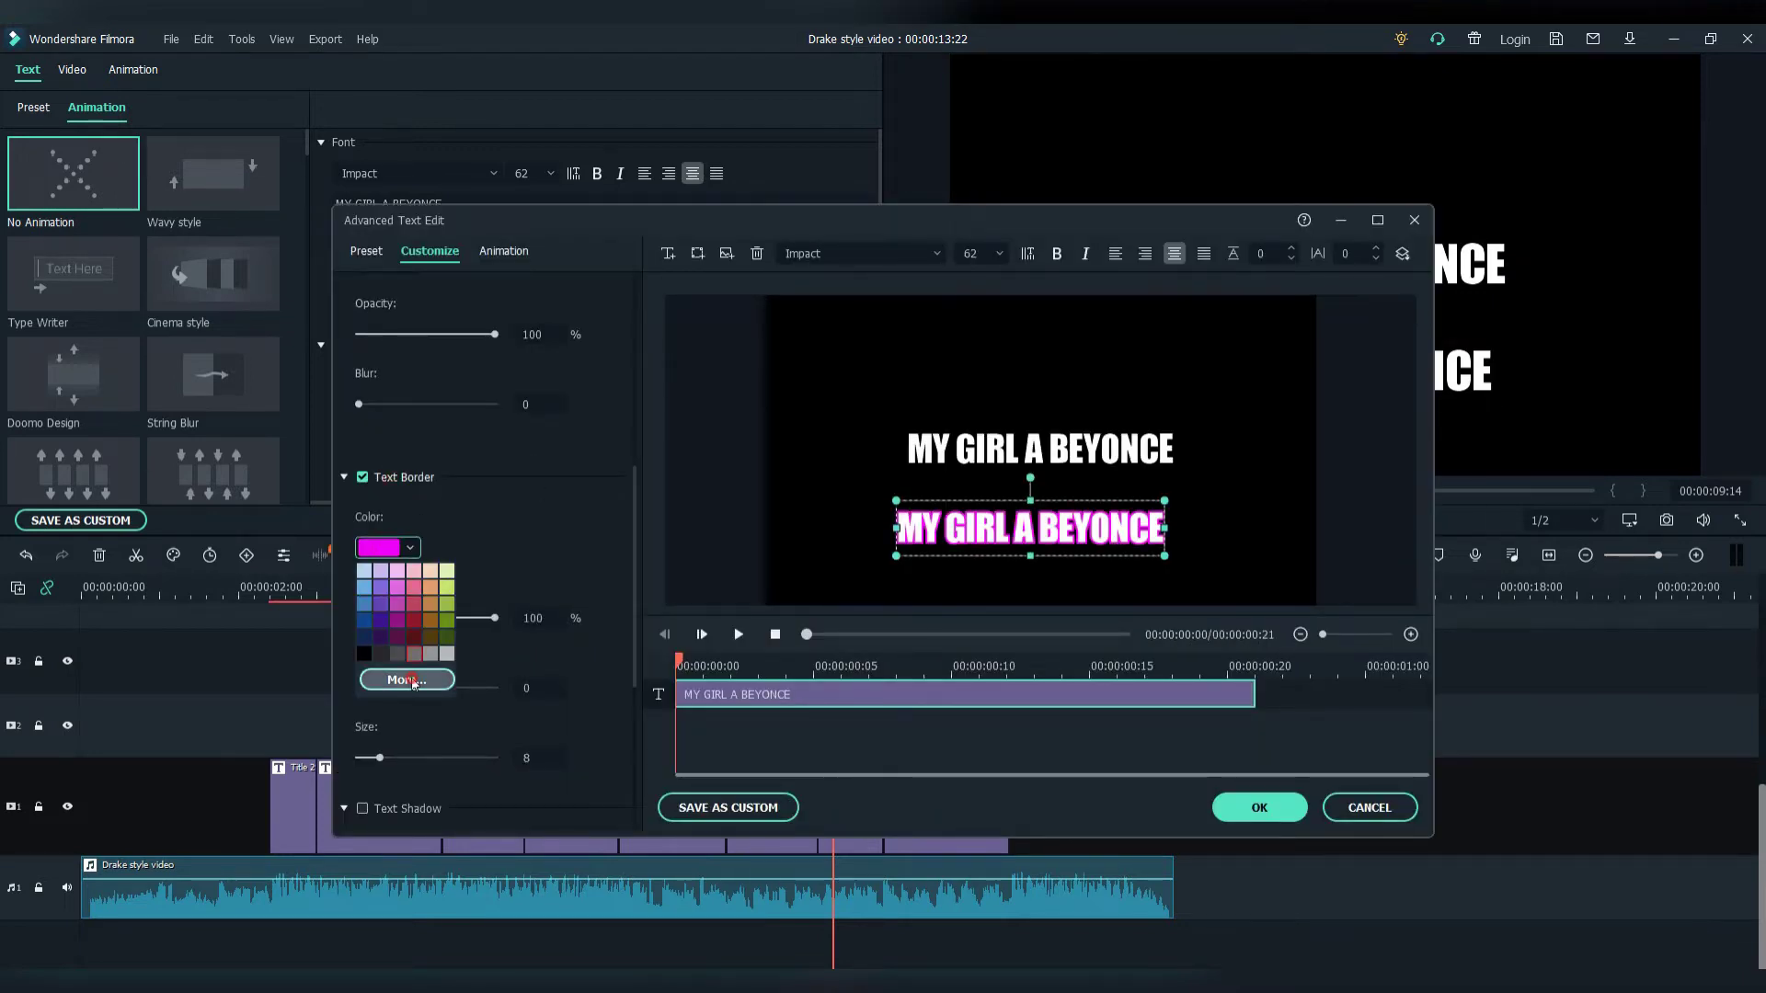
pyautogui.click(413, 682)
pyautogui.click(527, 793)
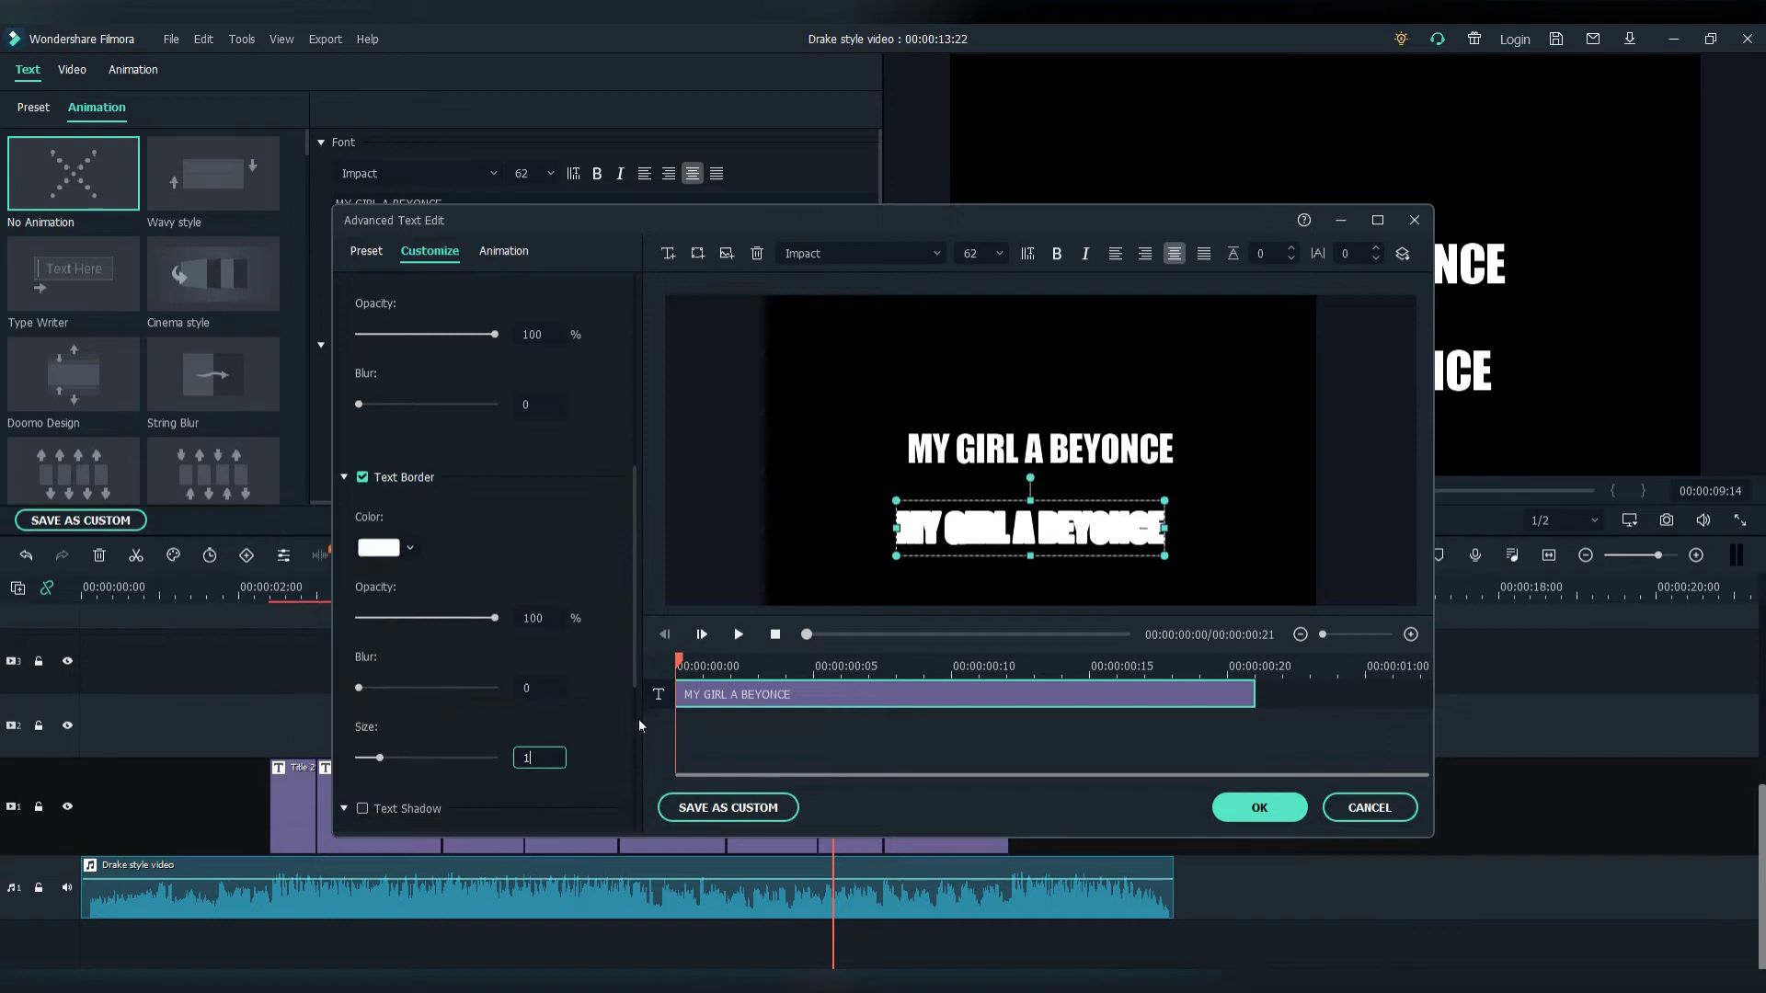
pyautogui.press('Return')
# Turn off the text fill of the copied "MY GIRL A BEYONCE" title and apply the changes.
pyautogui.scroll(3, 418, 307)
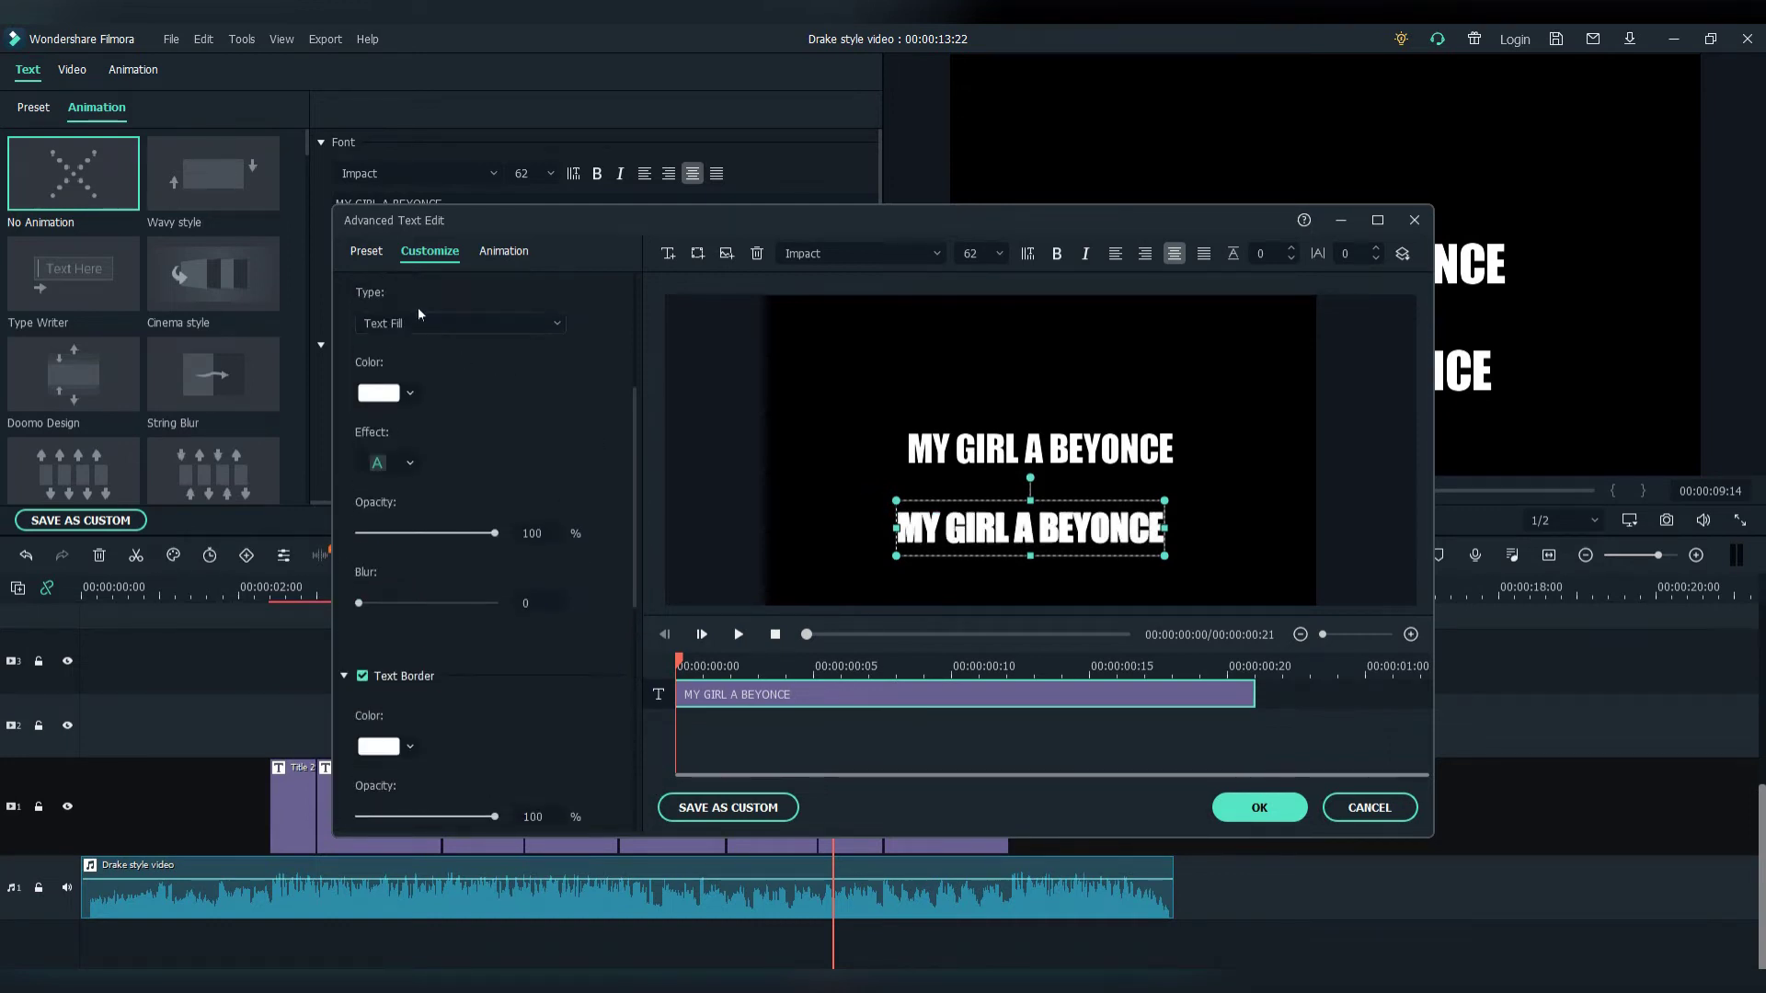
pyautogui.scroll(3, 408, 378)
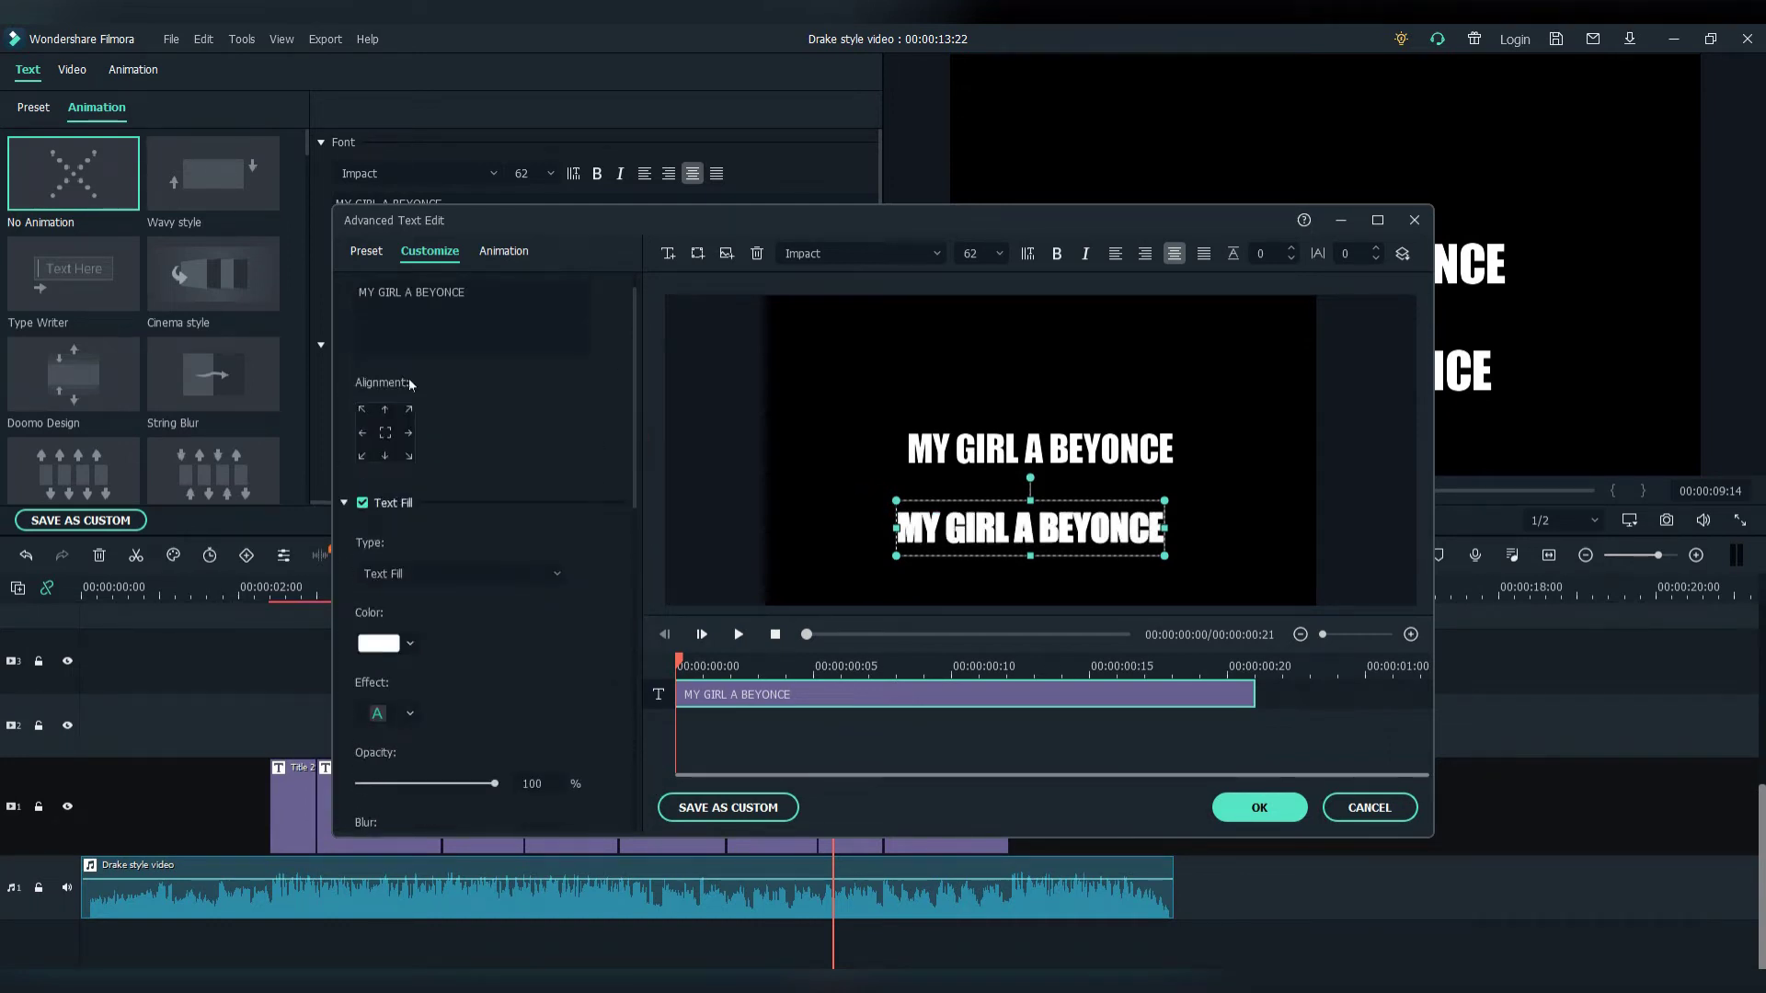
pyautogui.click(411, 506)
pyautogui.click(1259, 800)
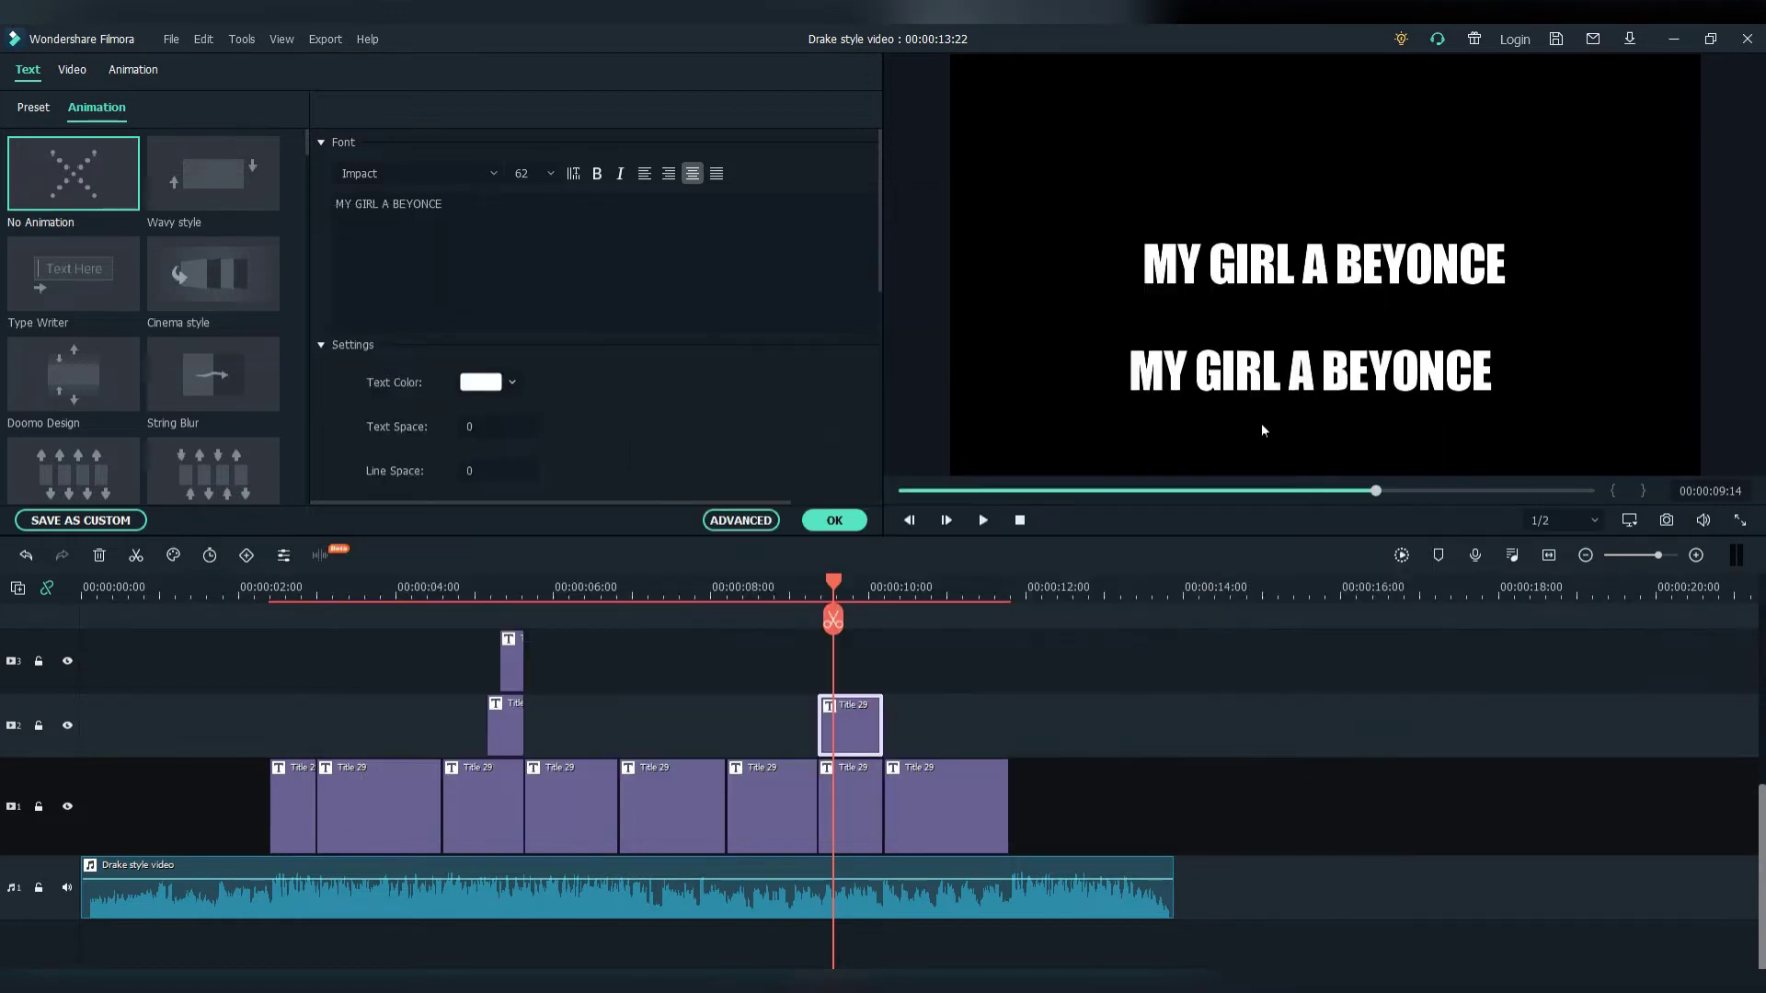
# Set the outlined title's font size to 56 and place it centred directly beneath the solid line.
pyautogui.click(517, 178)
pyautogui.press('Down')
pyautogui.press('Down')
pyautogui.press('Up')
pyautogui.moveTo(1347, 323); pyautogui.dragTo(1349, 306)
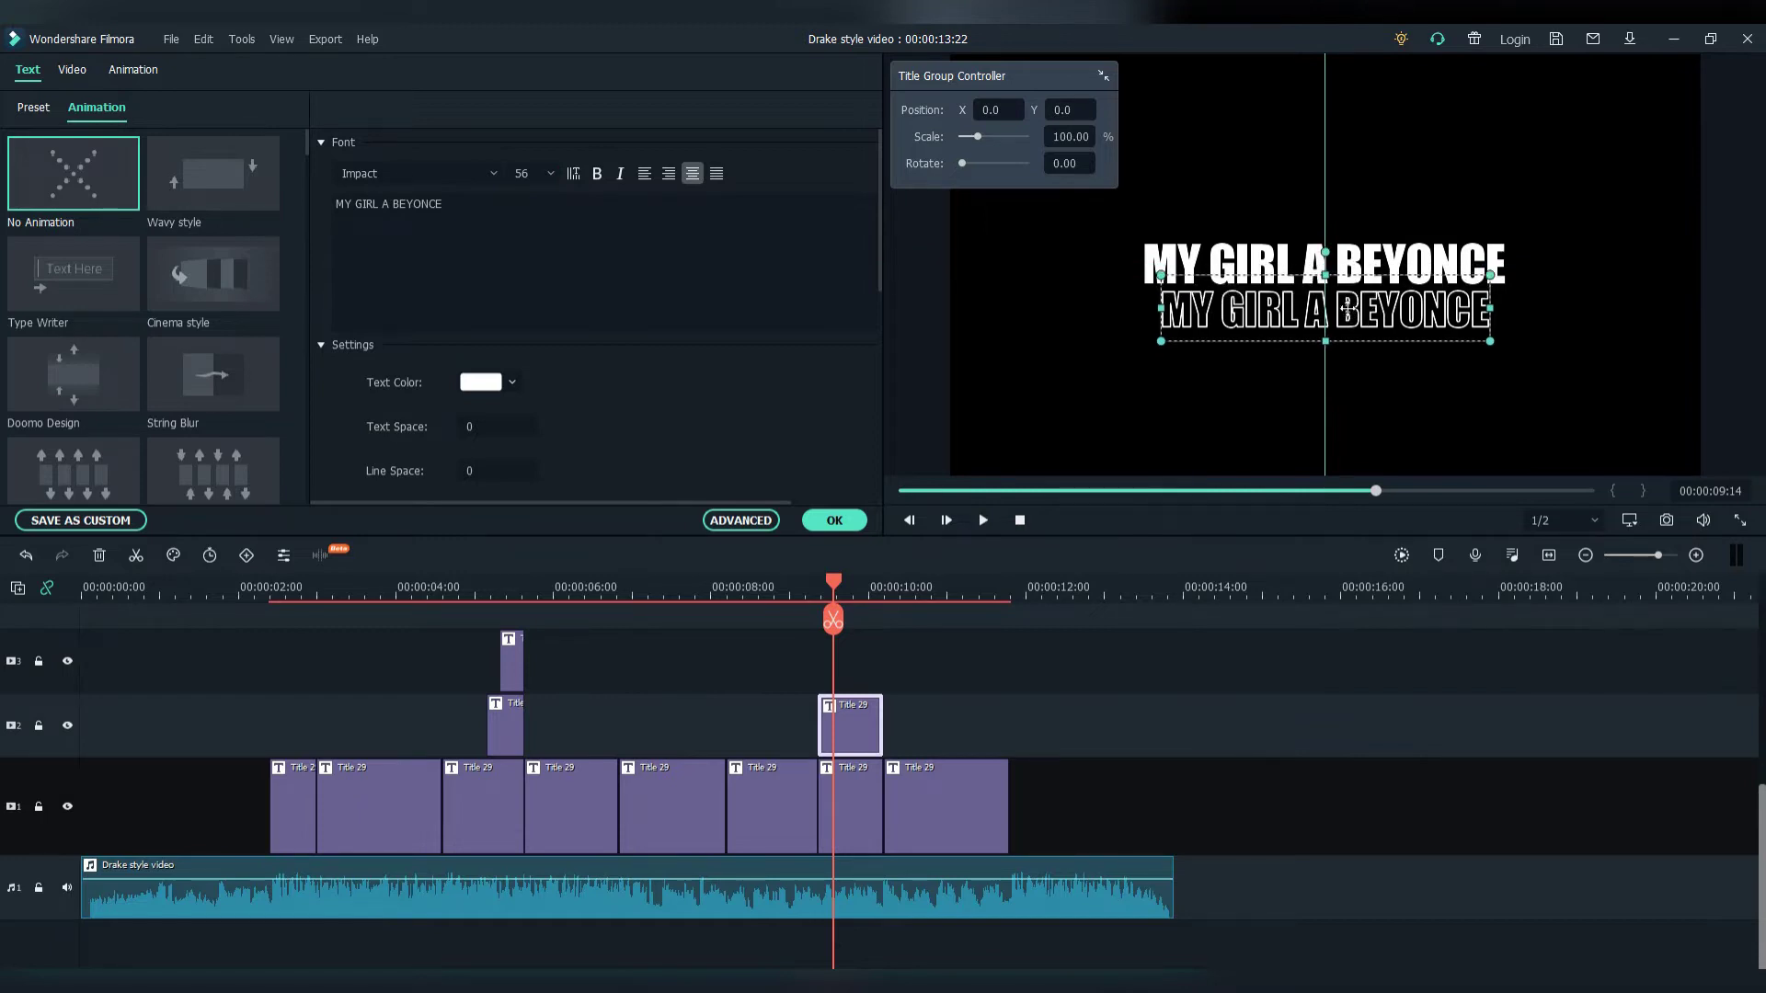
pyautogui.click(1352, 379)
# Copy the outlined "MY GIRL A BEYONCE" title and paste four copies in a row after the last title on the timeline.
pyautogui.click(843, 748)
pyautogui.hotkey('ctrl', 'c')
pyautogui.hotkey('ctrl', 'v')
pyautogui.hotkey('ctrl', 'v')
pyautogui.hotkey('ctrl', 'z')
pyautogui.hotkey('ctrl', 'z')
pyautogui.click(1118, 592)
pyautogui.hotkey('ctrl', 'v')
pyautogui.hotkey('ctrl', 'v')
pyautogui.hotkey('ctrl', 'v')
pyautogui.hotkey('ctrl', 'v')
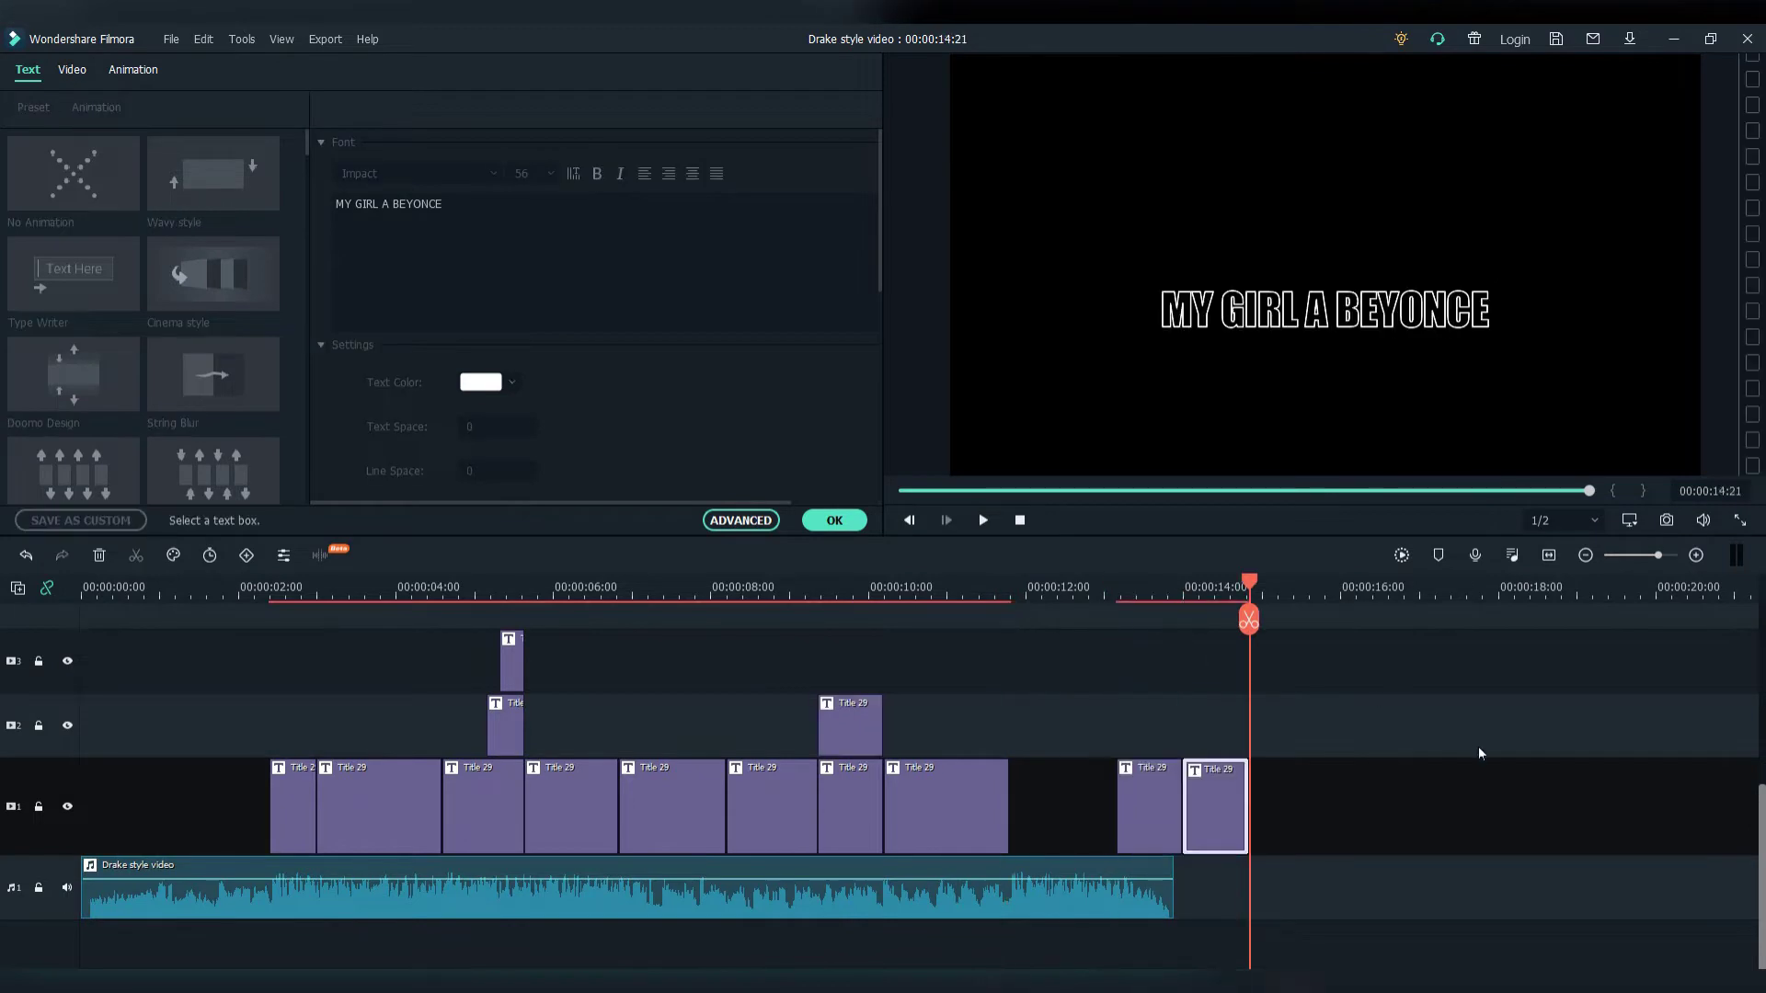
# Move the four copies to track 3, starting above the "MY GIRL A BEYONCE" titles, and position the first copy's text directly above the solid line.
pyautogui.click(1150, 797)
pyautogui.moveTo(1149, 797); pyautogui.dragTo(851, 661)
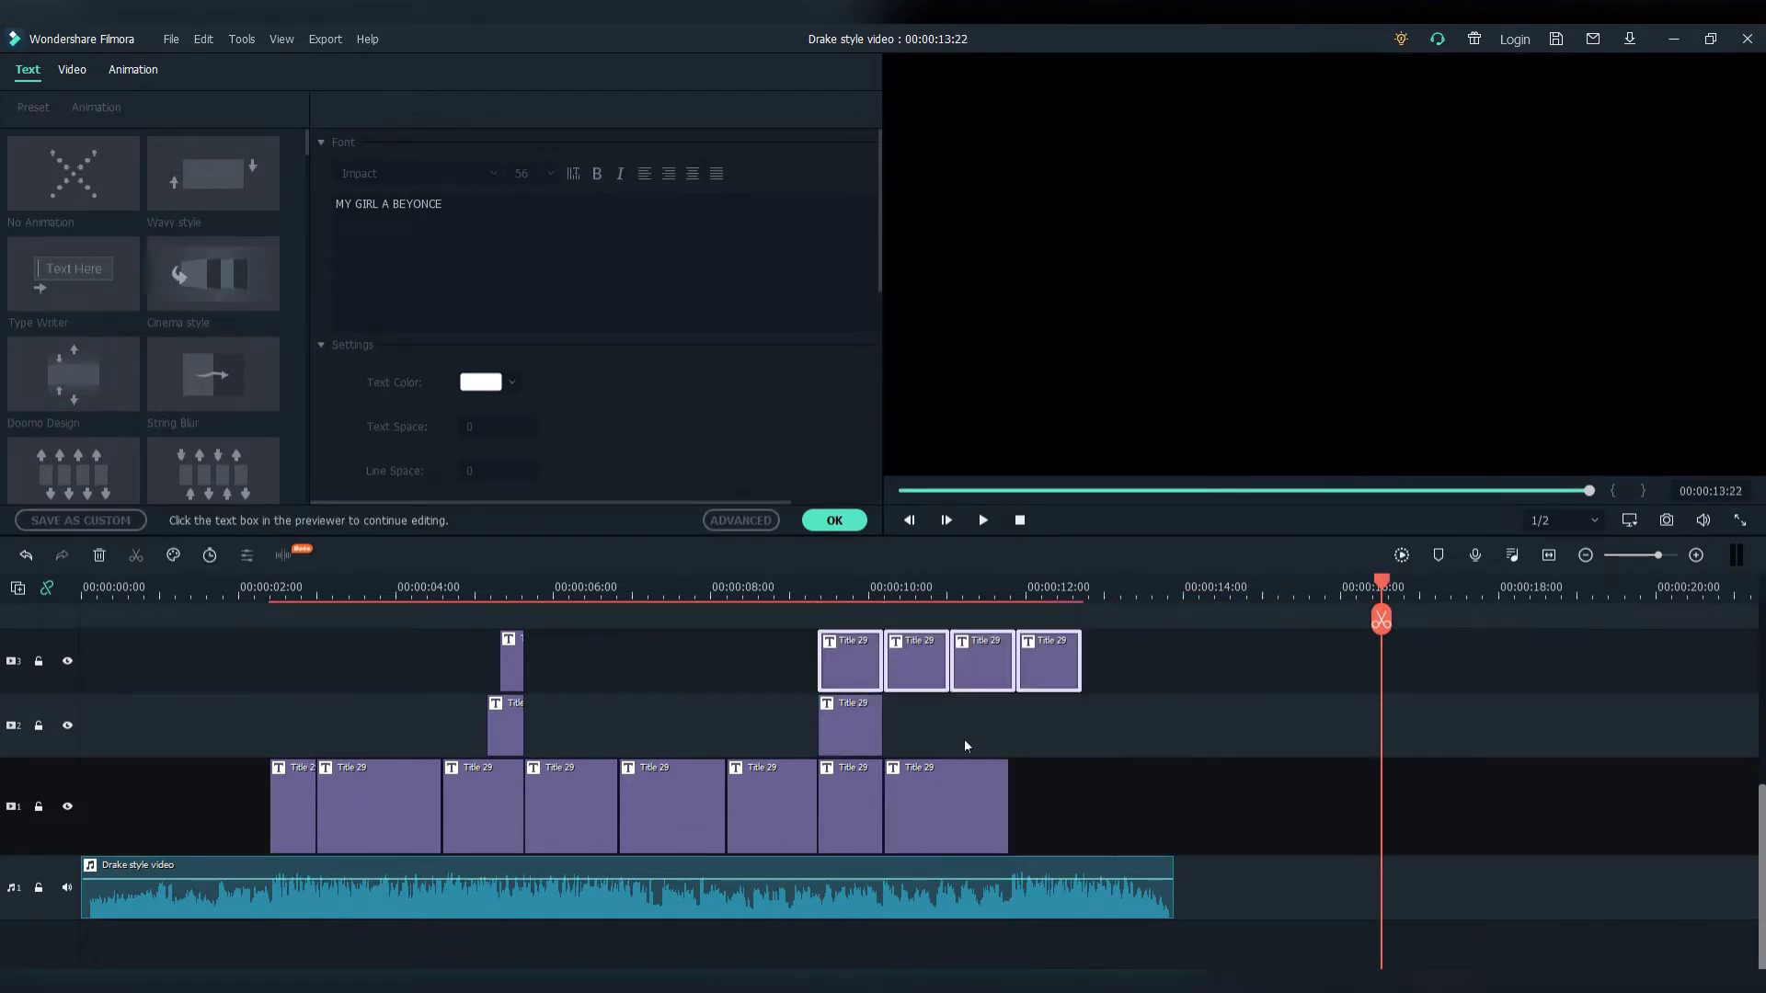
pyautogui.click(864, 658)
pyautogui.moveTo(1321, 298); pyautogui.dragTo(1321, 227)
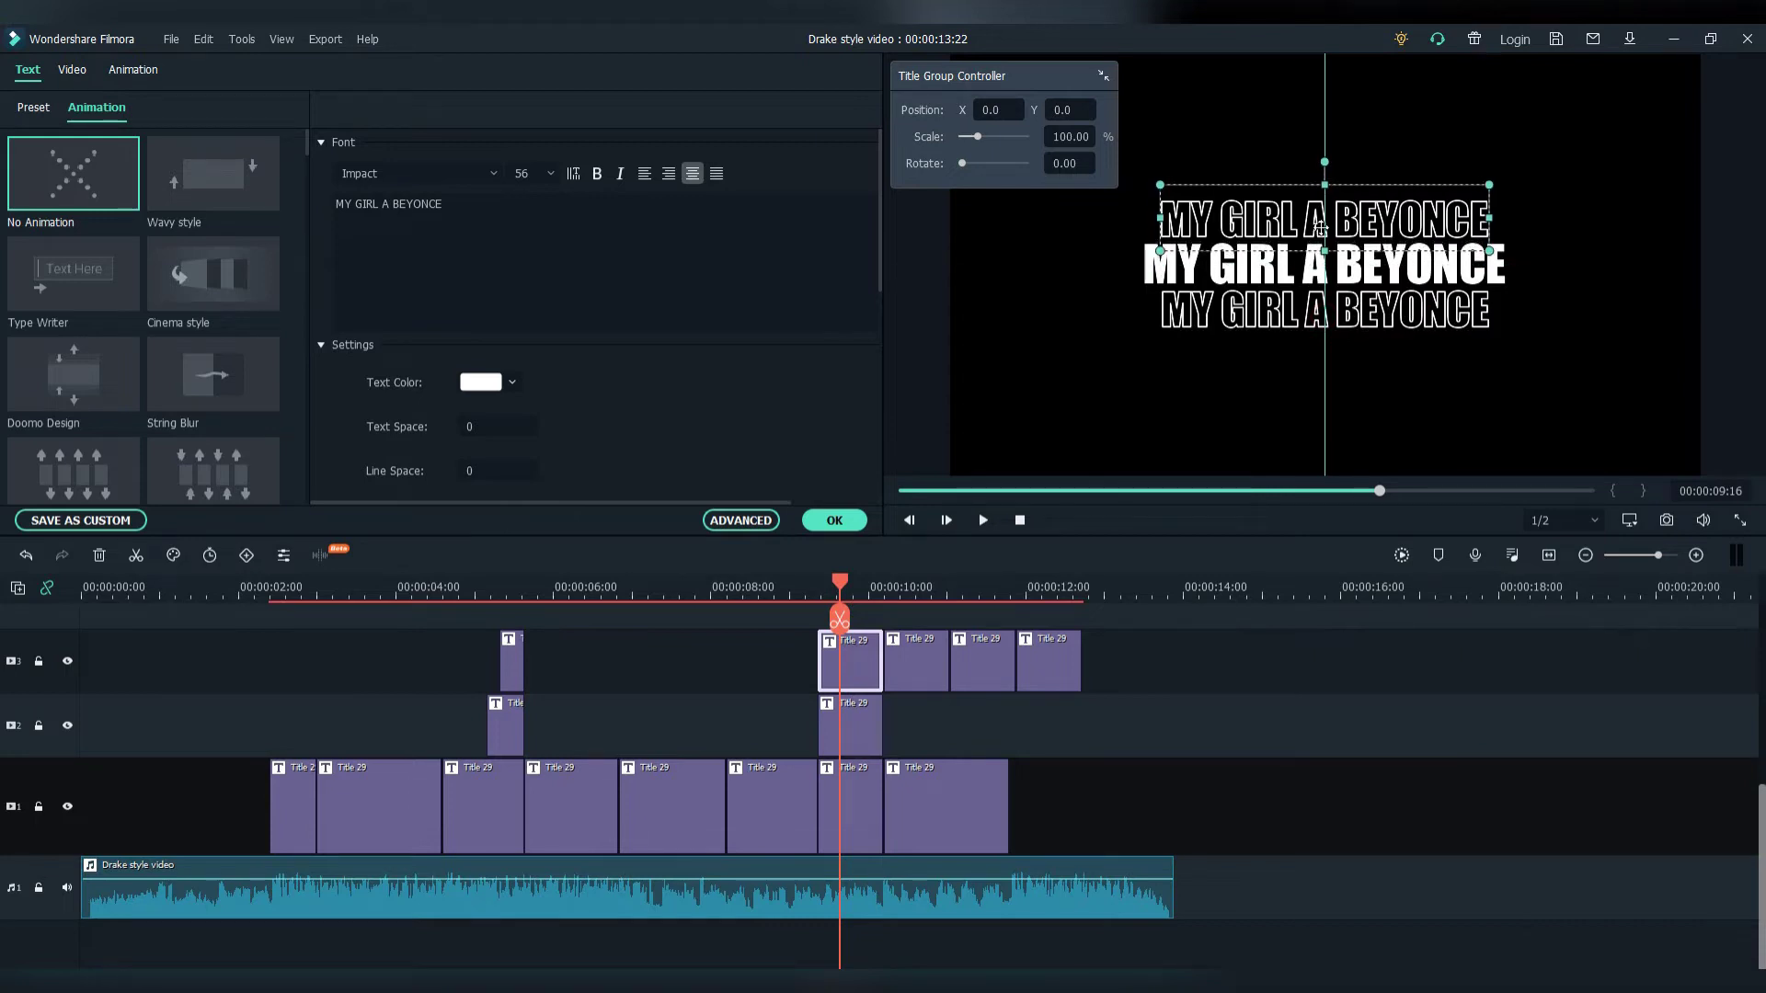
# Stack the second outlined copy on track 4 over the first and position its text as the lowest line.
pyautogui.click(1164, 599)
pyautogui.moveTo(926, 672); pyautogui.dragTo(871, 645)
pyautogui.click(844, 589)
pyautogui.moveTo(1315, 320); pyautogui.dragTo(1315, 366)
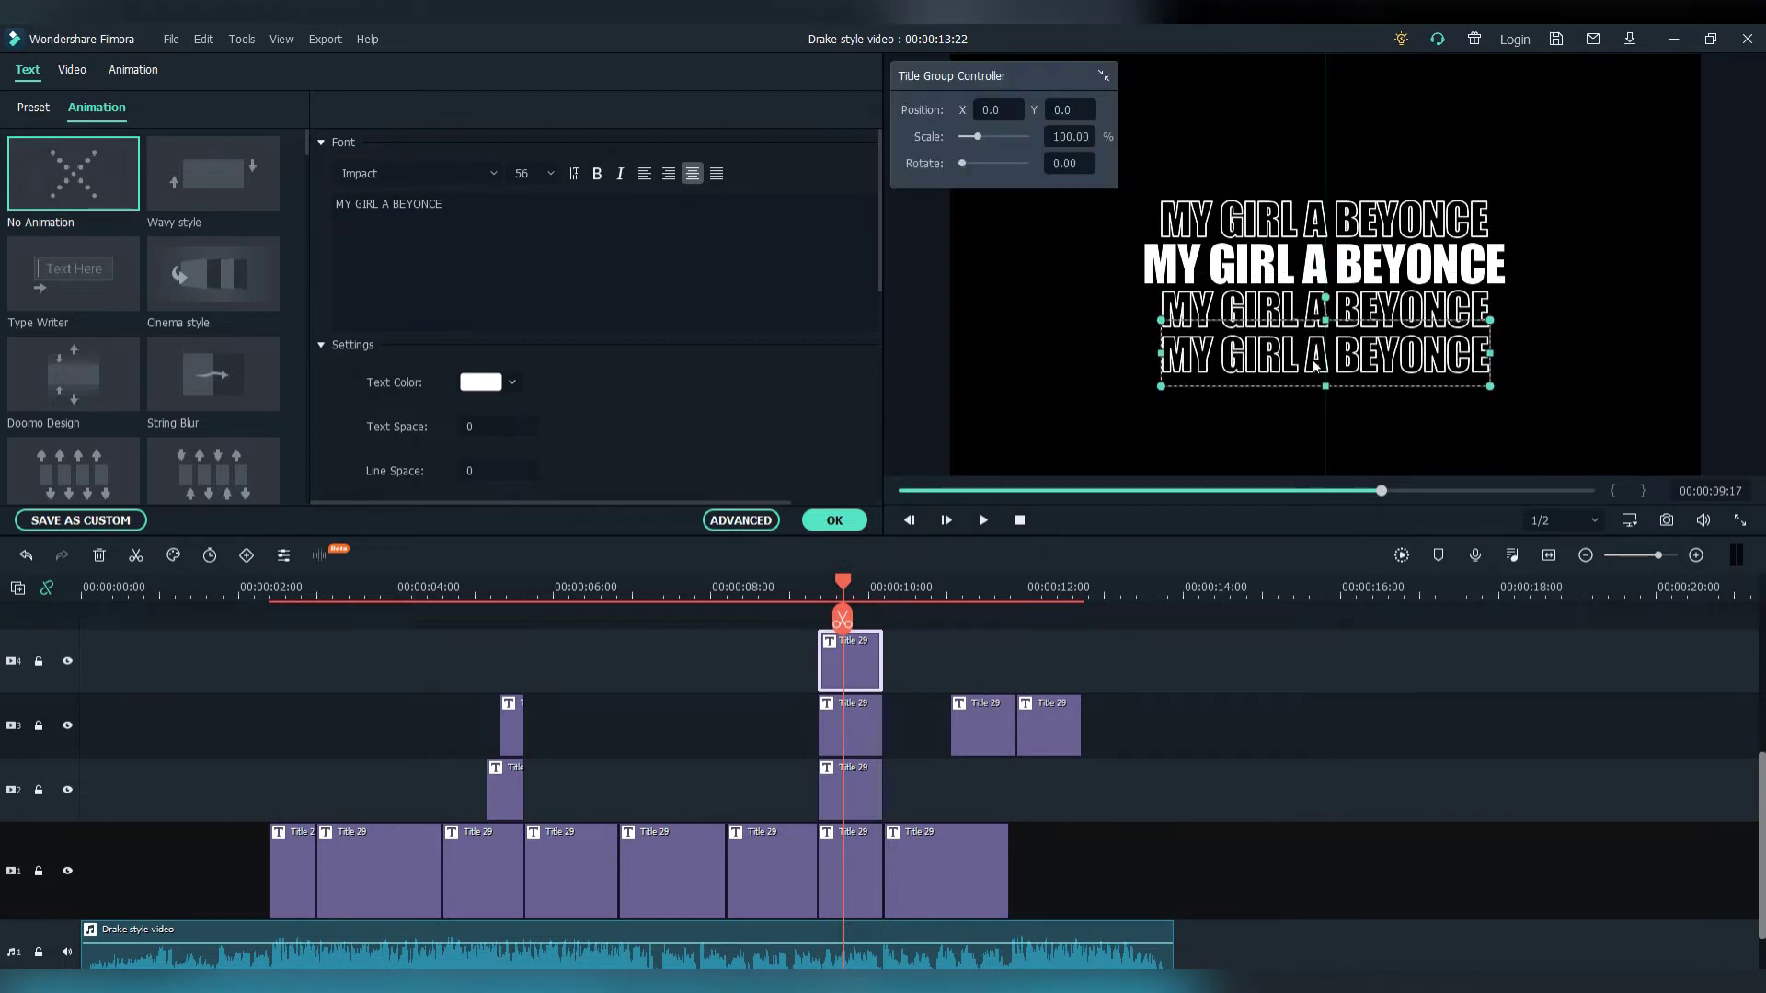
pyautogui.click(1304, 414)
# Stack the third outlined copy on track 5 with its text as the topmost line and delete the leftover fourth copy.
pyautogui.moveTo(972, 720); pyautogui.dragTo(839, 617)
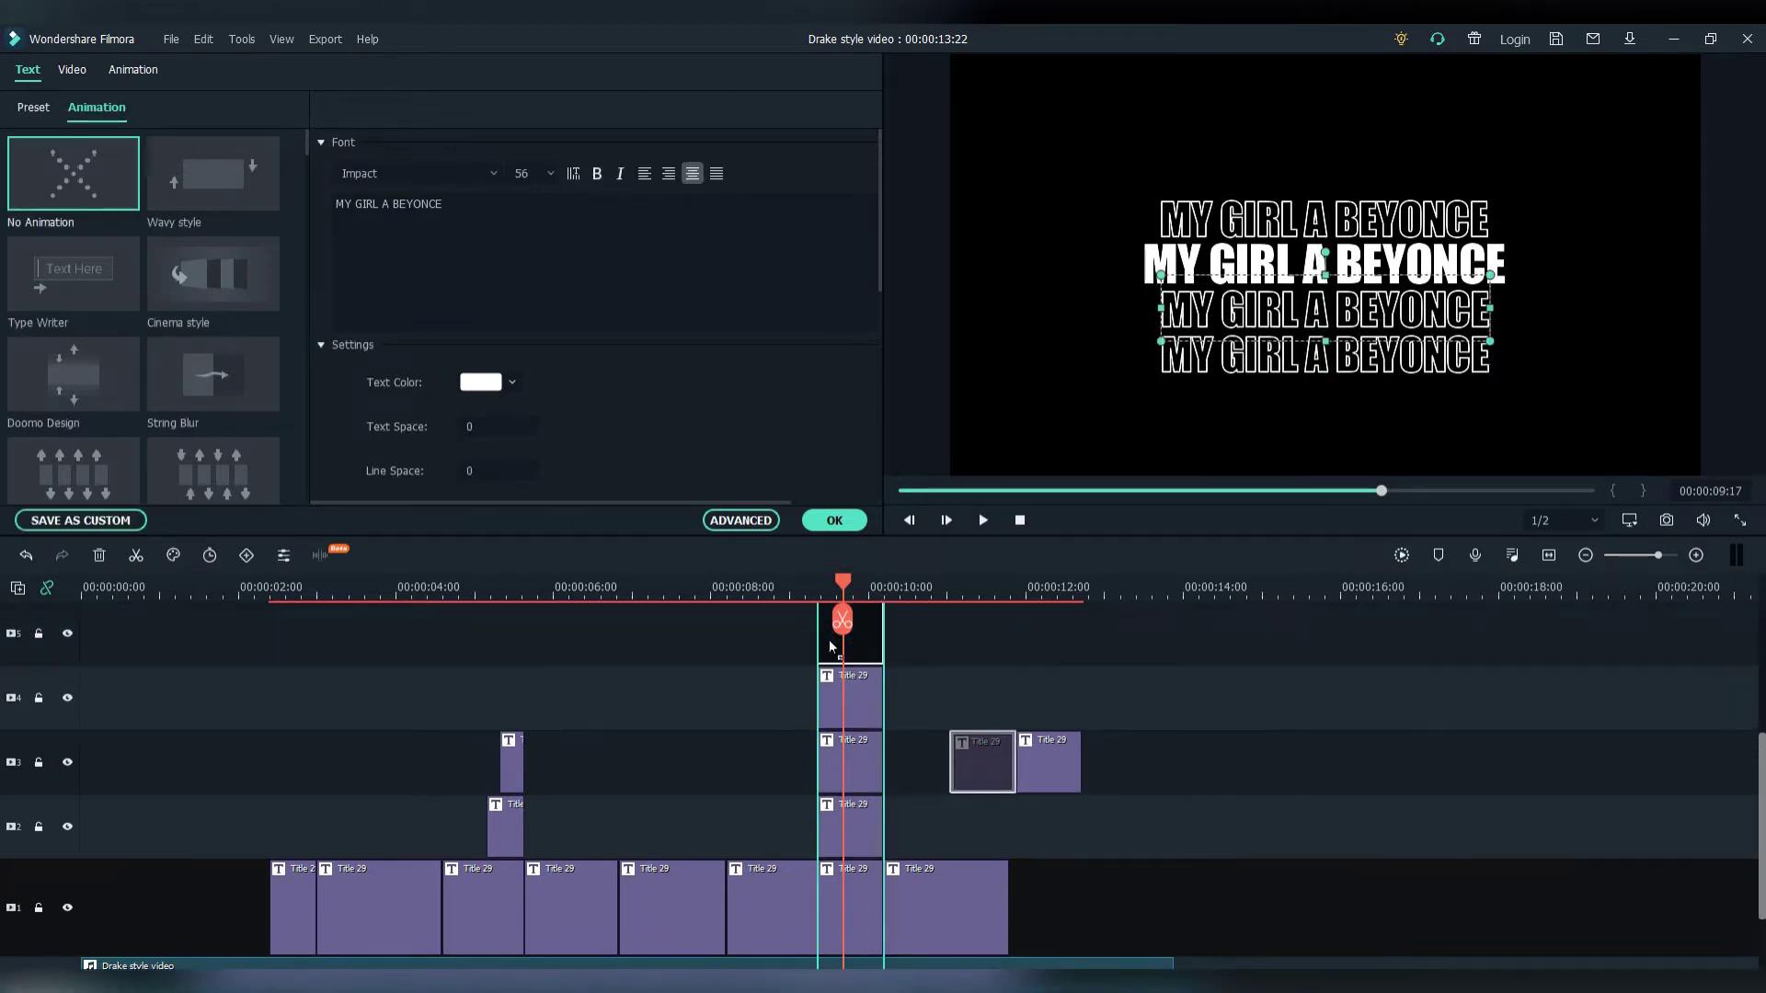
pyautogui.moveTo(1316, 311); pyautogui.dragTo(1313, 175)
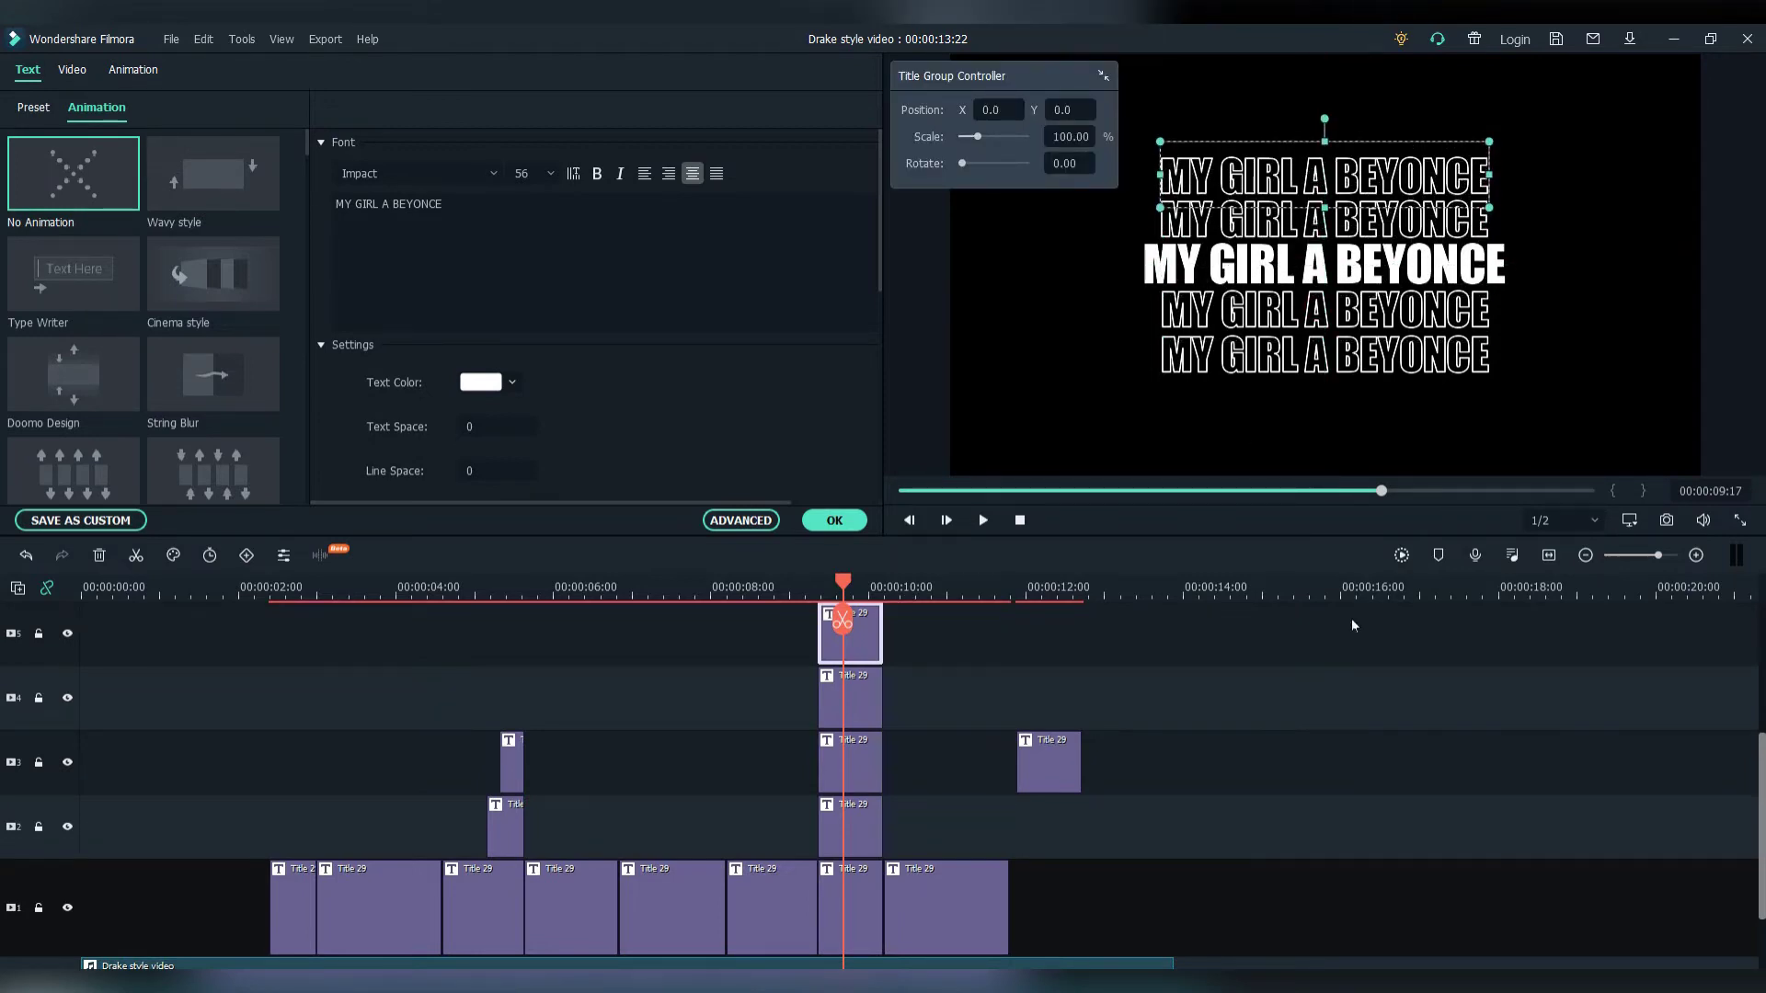
pyautogui.click(1049, 763)
pyautogui.press('Delete')
# Play back the stack and cut off the beginning of the four outlined titles so they start at 00:00:09:22.
pyautogui.press('space')
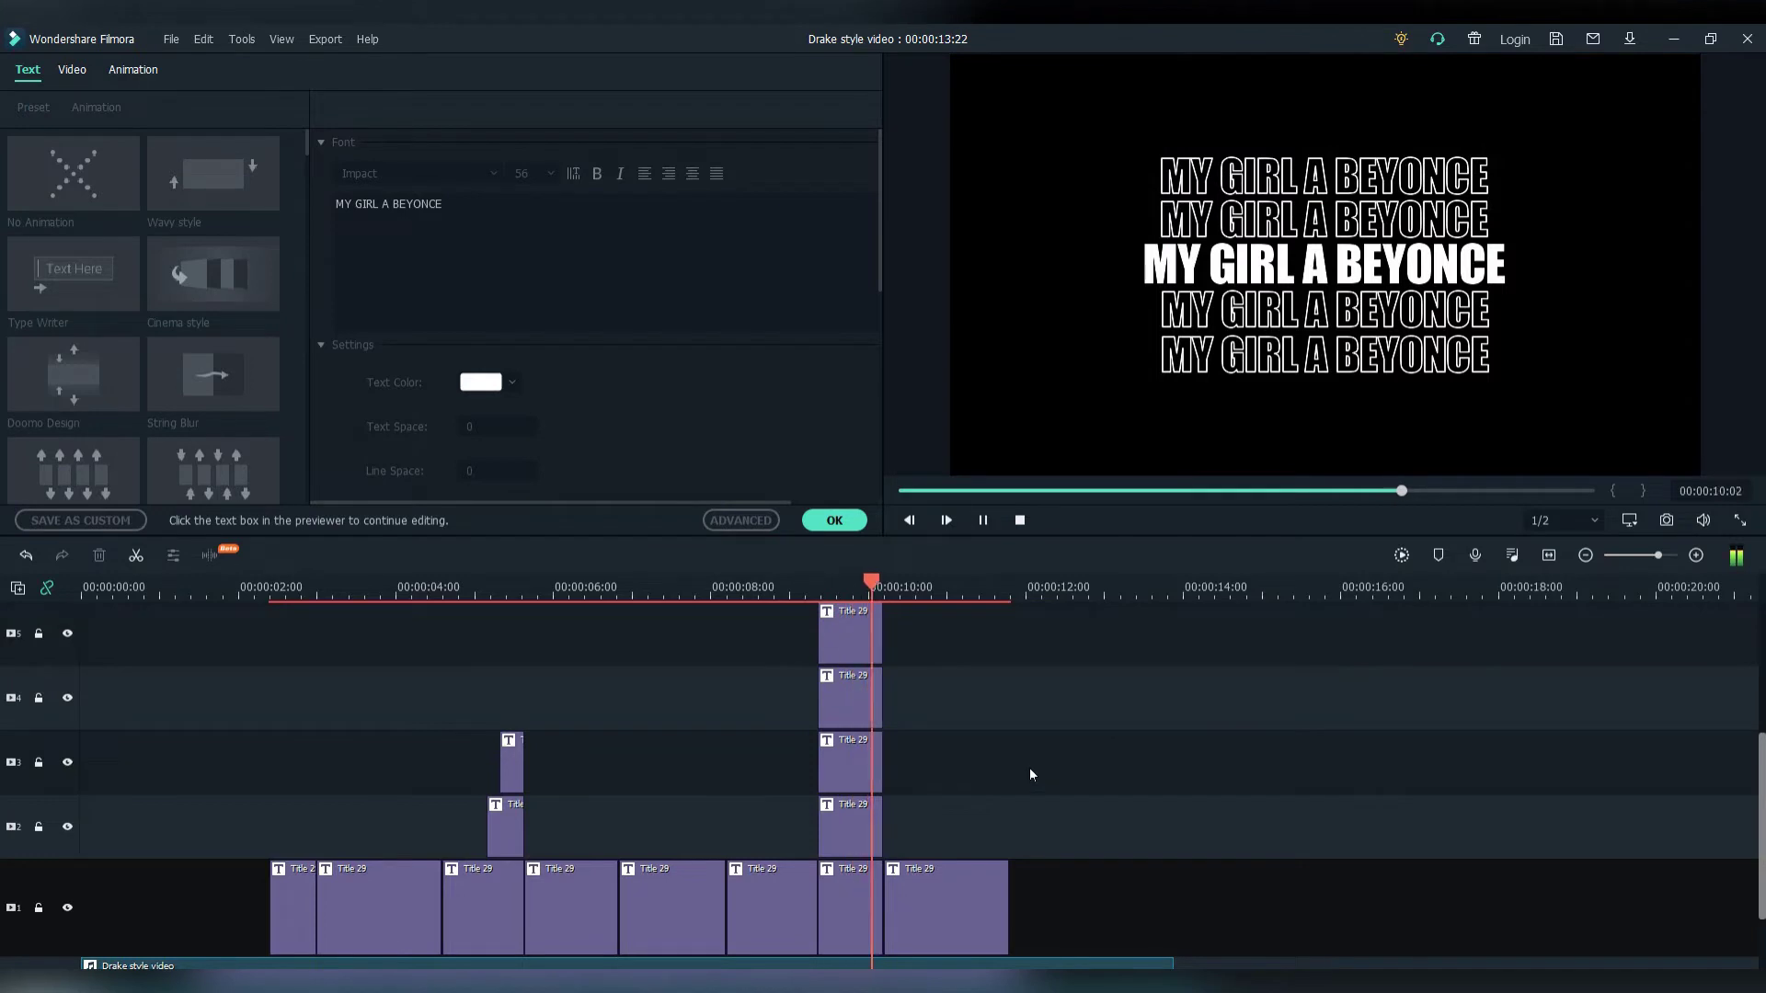
pyautogui.click(760, 586)
pyautogui.moveTo(867, 595); pyautogui.dragTo(1111, 603)
pyautogui.press('space')
pyautogui.moveTo(822, 609); pyautogui.dragTo(993, 817)
pyautogui.click(989, 619)
pyautogui.moveTo(819, 626); pyautogui.dragTo(930, 810)
pyautogui.press('Delete')
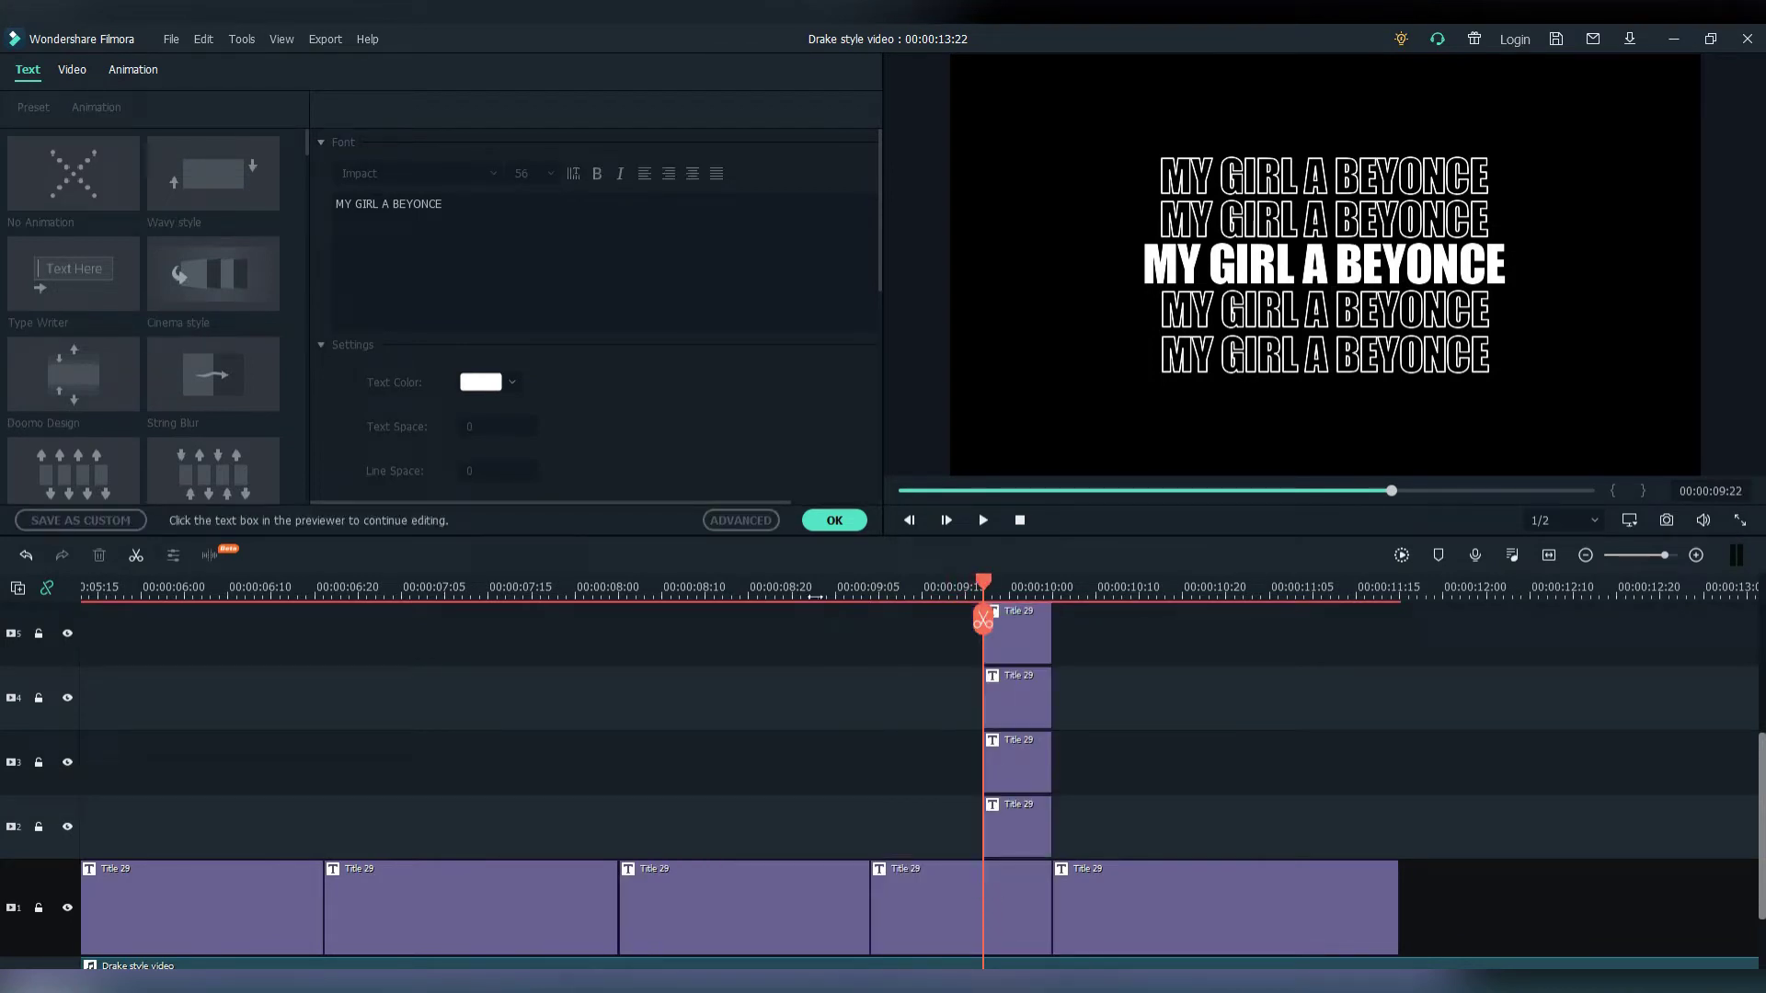
# Play back the result, extend the start of the four outlined titles a few frames earlier and save the project.
pyautogui.click(815, 596)
pyautogui.press('space')
pyautogui.hotkey('ctrl', 's')
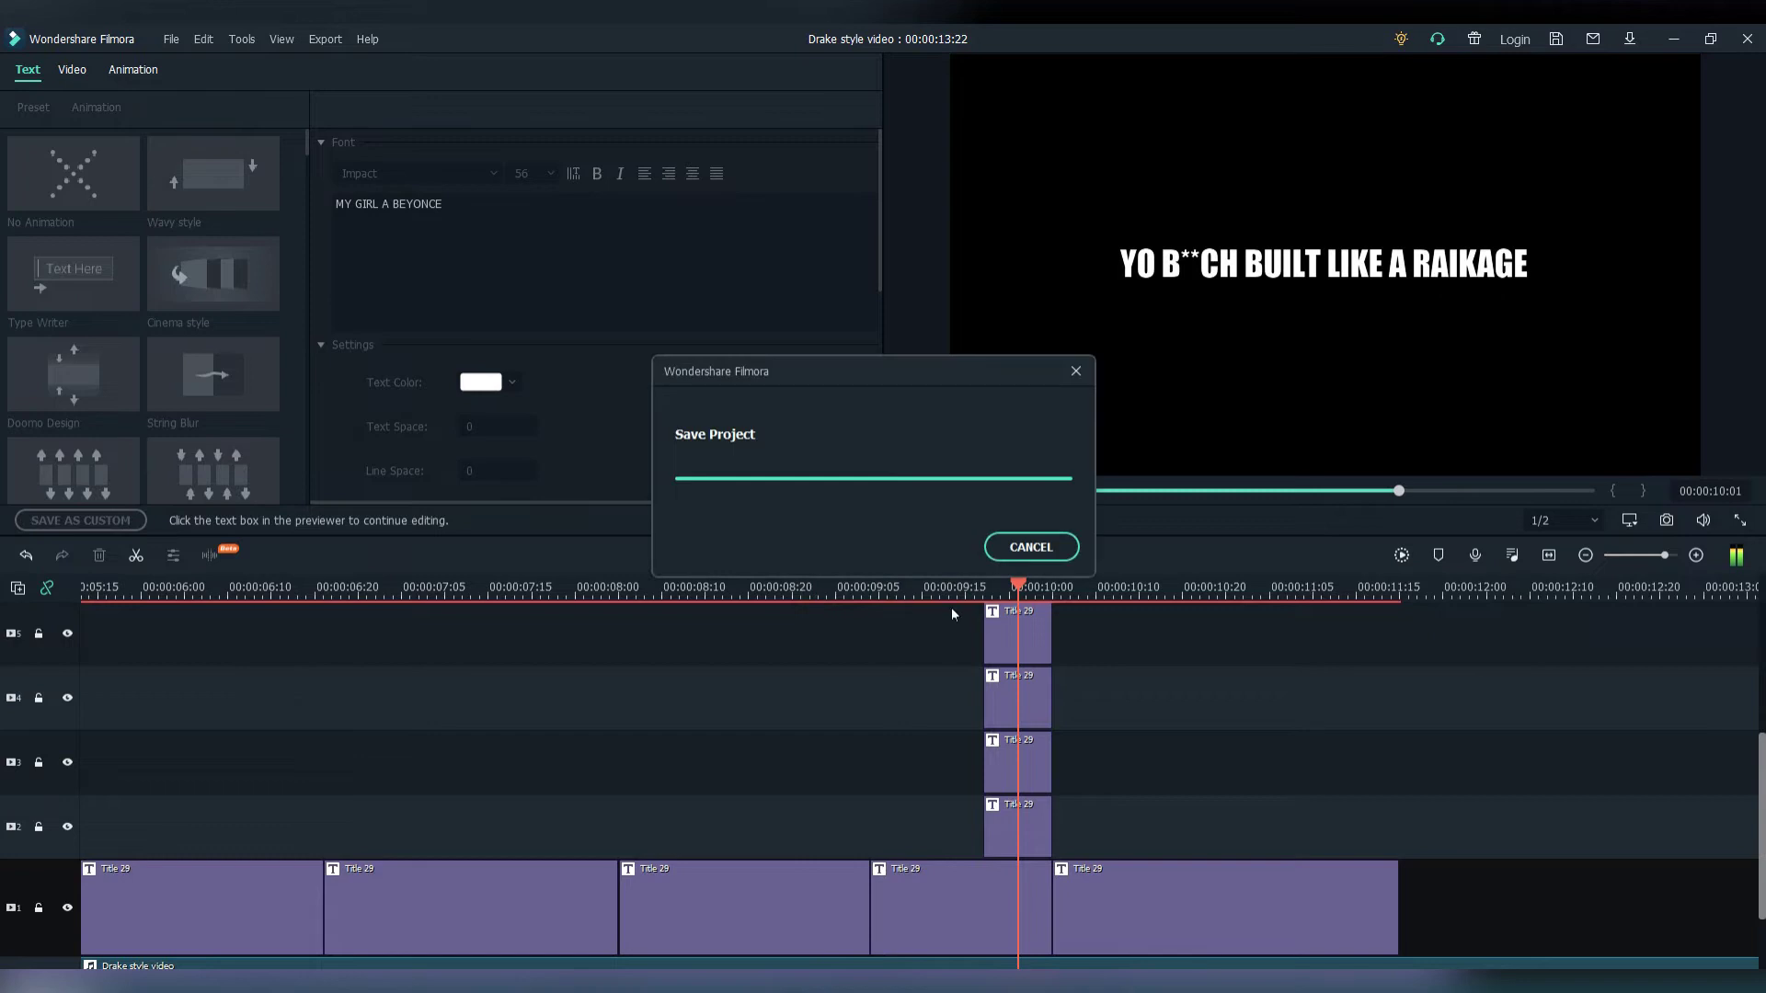
pyautogui.moveTo(959, 633); pyautogui.dragTo(958, 828)
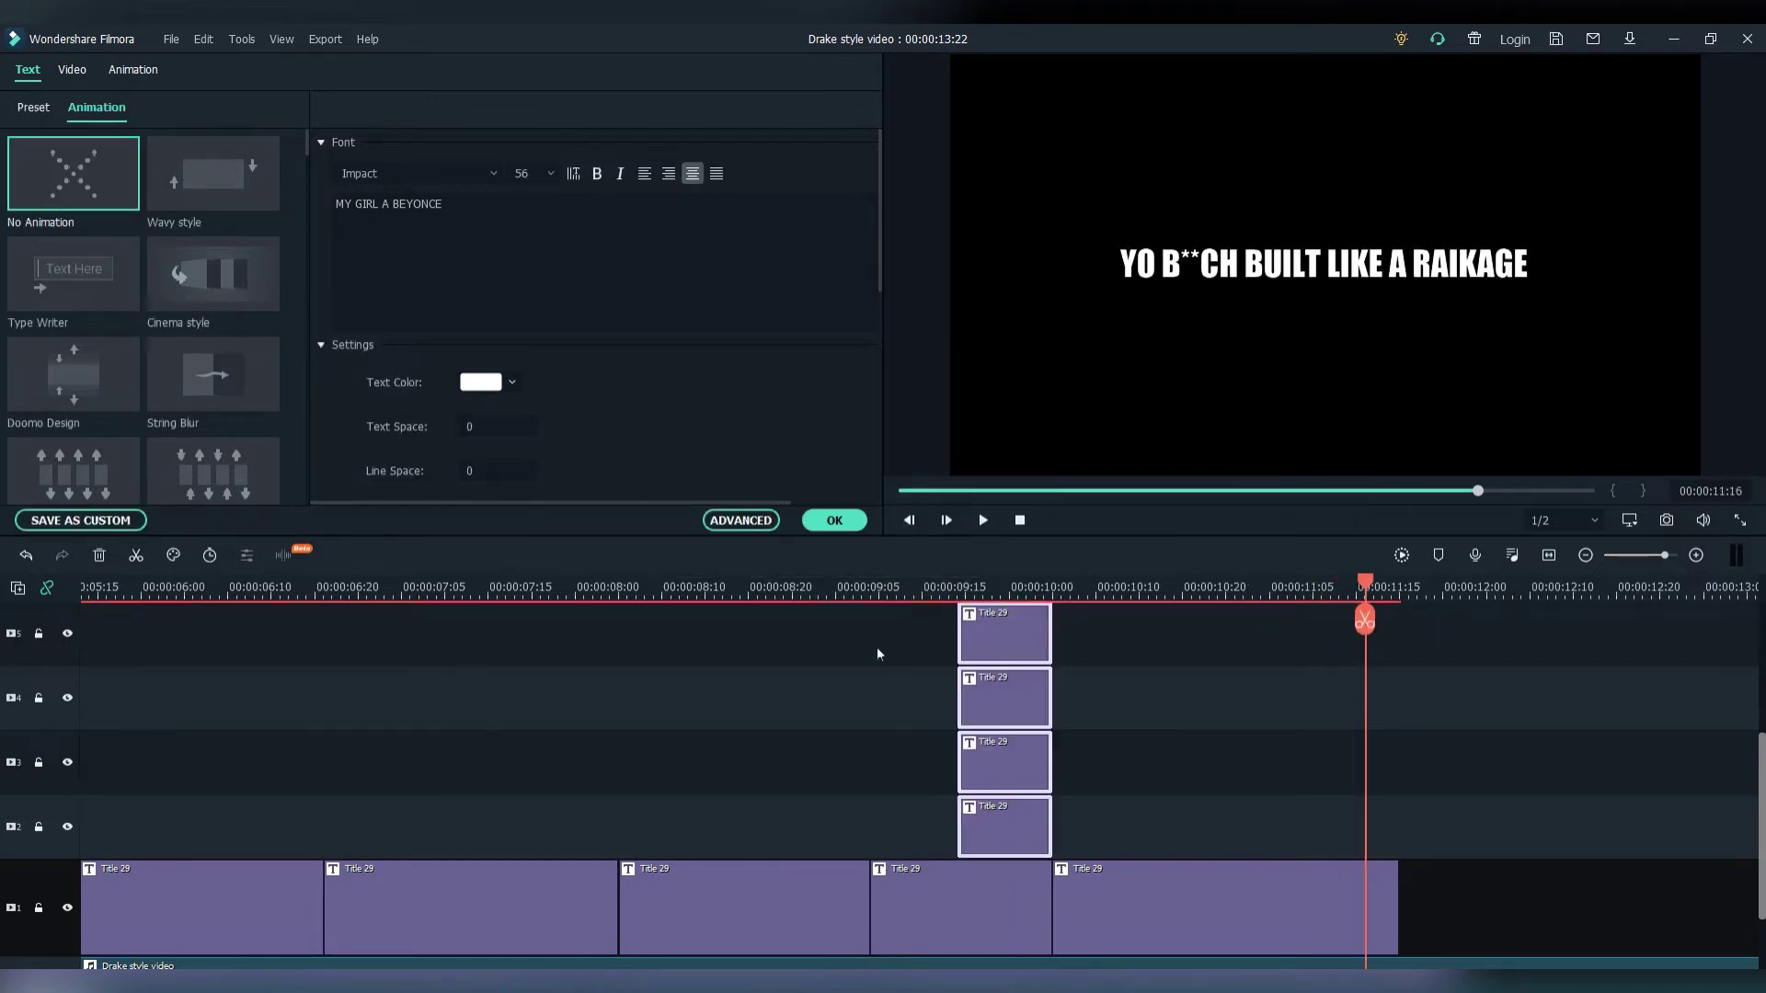
pyautogui.moveTo(881, 584); pyautogui.dragTo(284, 593)
pyautogui.hotkey('ctrl', 's')
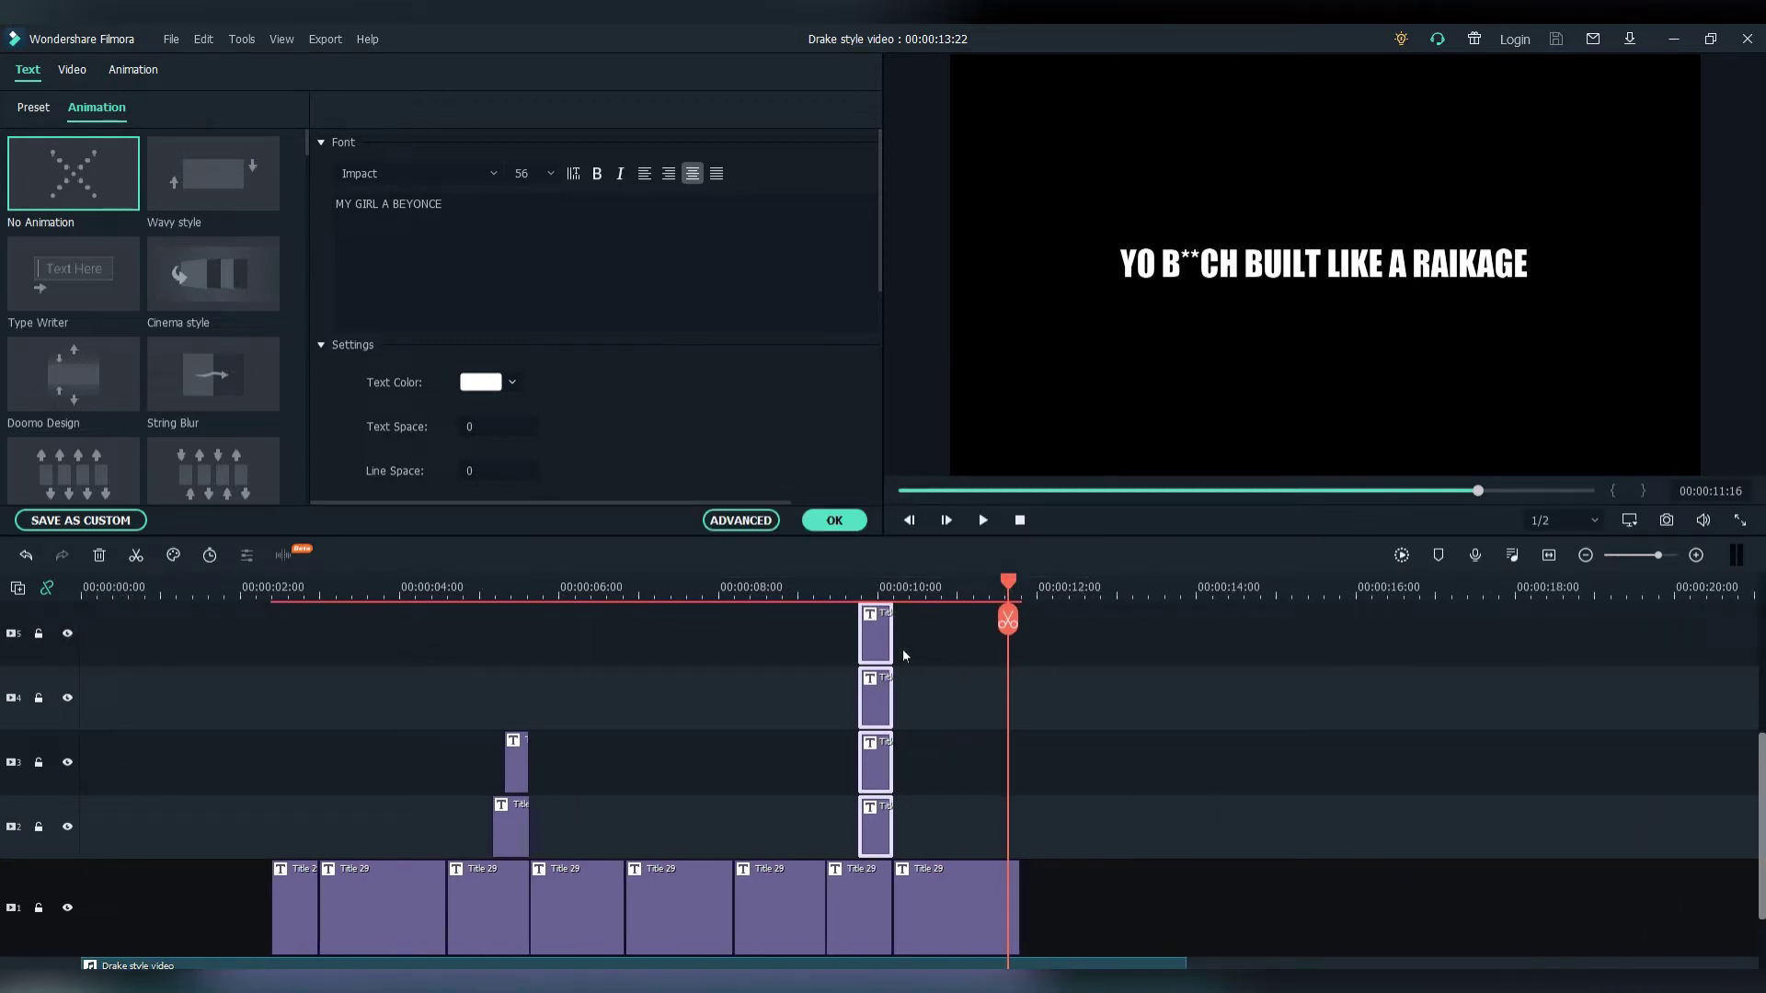
pyautogui.click(249, 595)
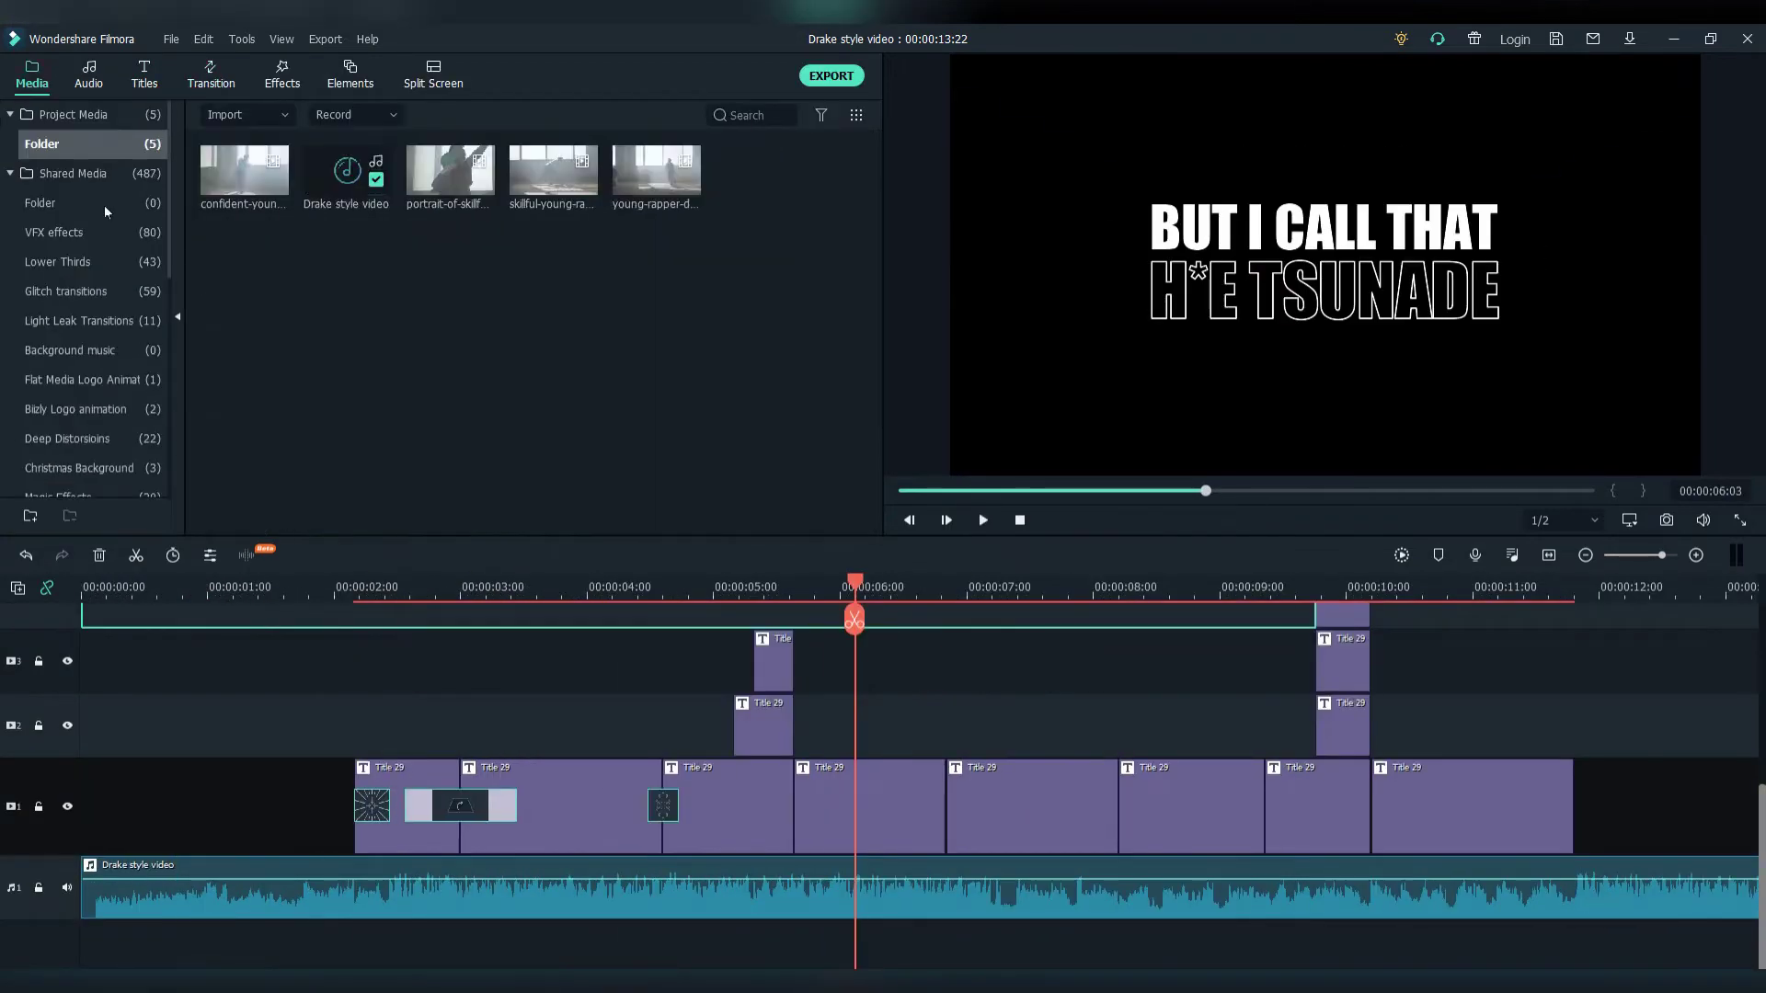
# Add the DD_03 clip from the Deep Distorsioins folder on track 4 over the "TEN" titles and play it back.
pyautogui.click(92, 439)
pyautogui.moveTo(346, 253); pyautogui.dragTo(812, 614)
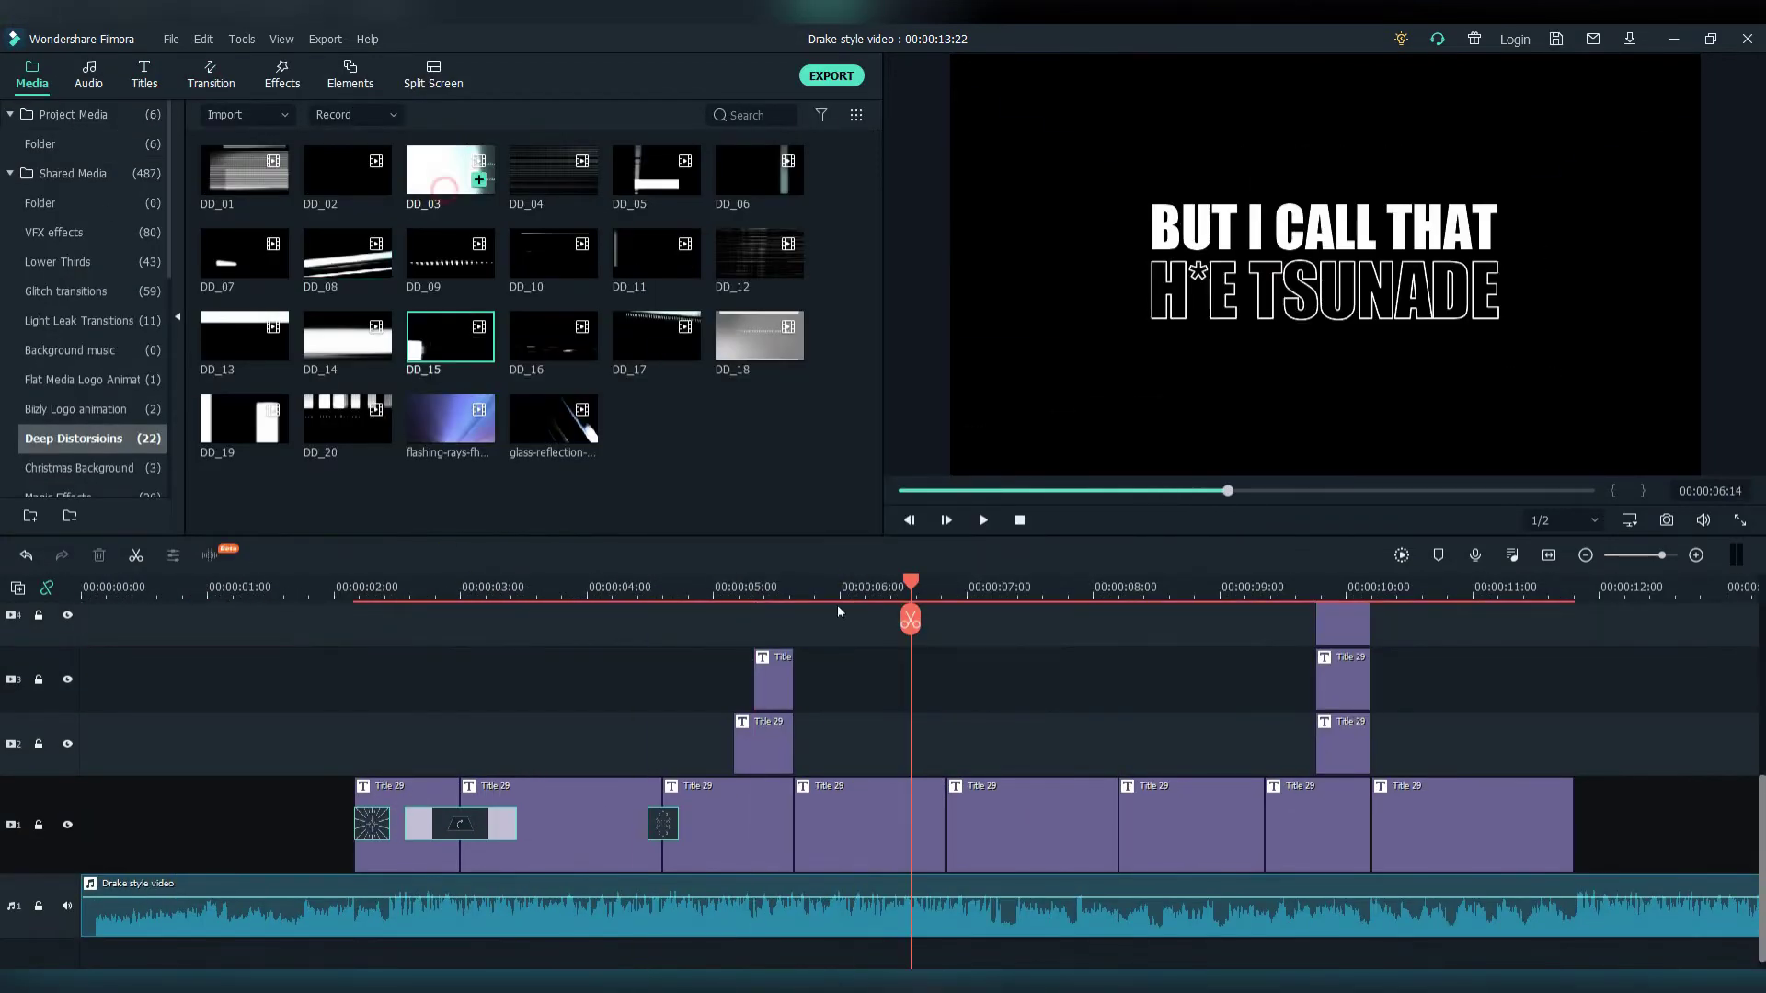
pyautogui.moveTo(451, 182); pyautogui.dragTo(721, 570)
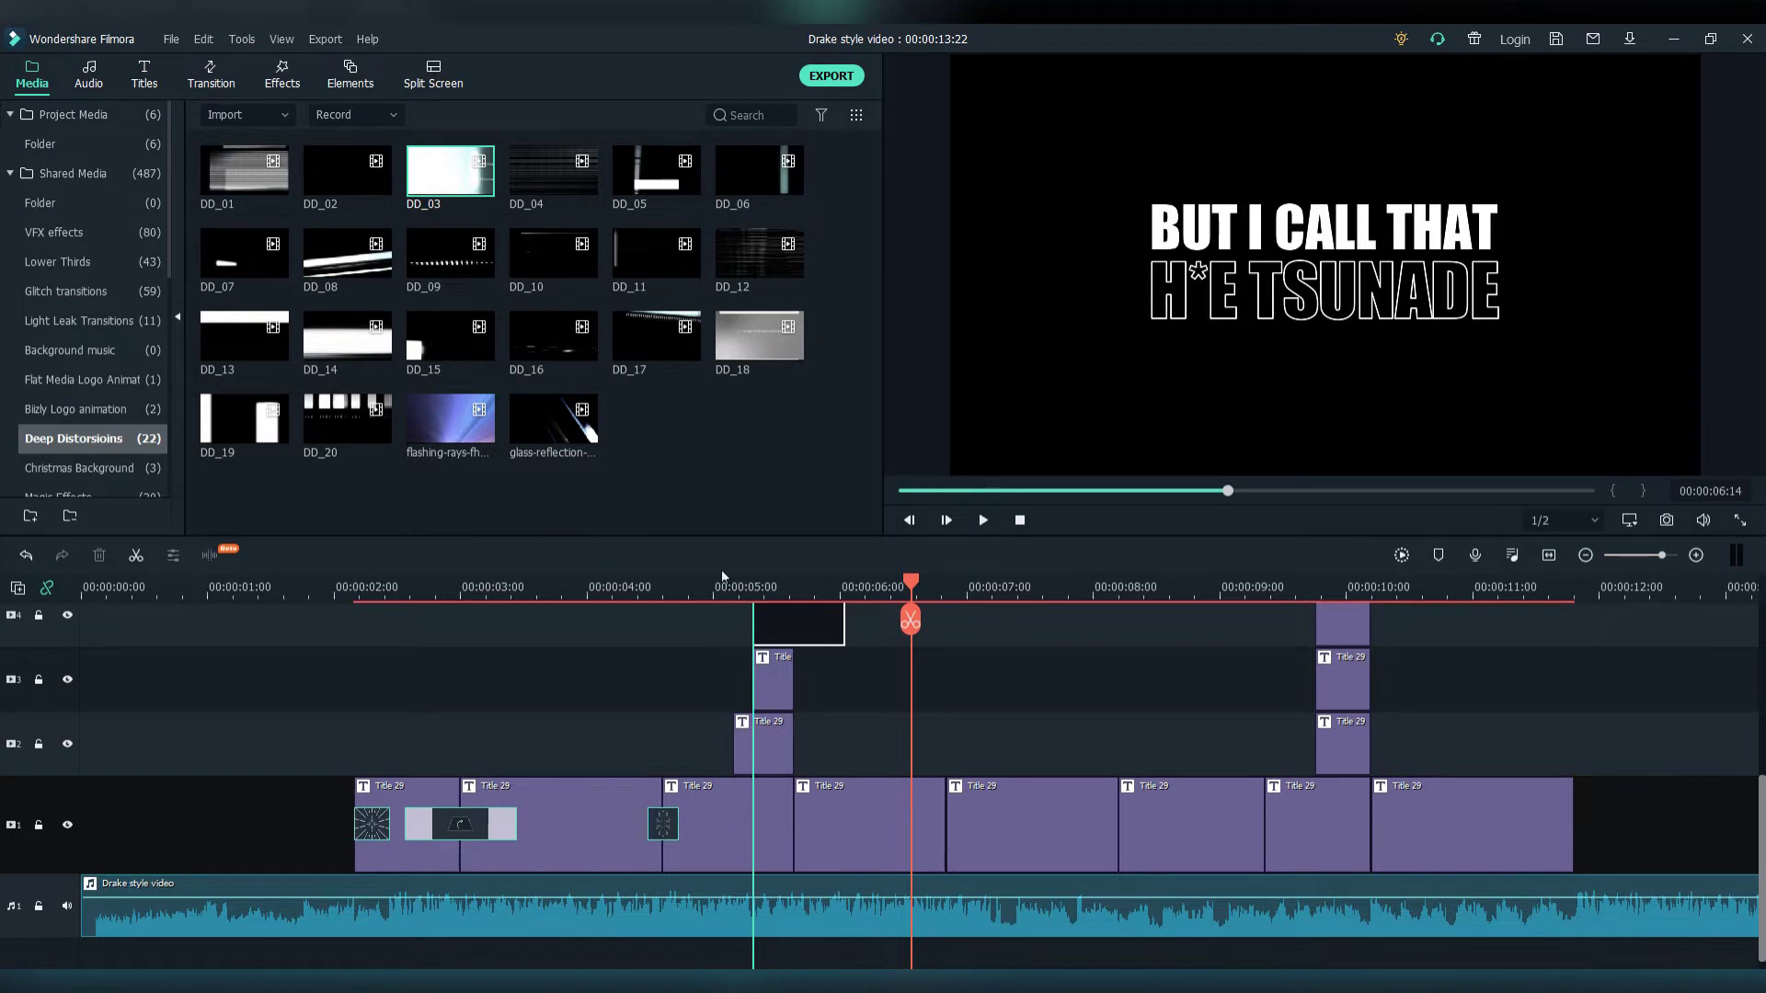
pyautogui.click(986, 546)
pyautogui.click(723, 593)
pyautogui.press('space')
pyautogui.click(805, 586)
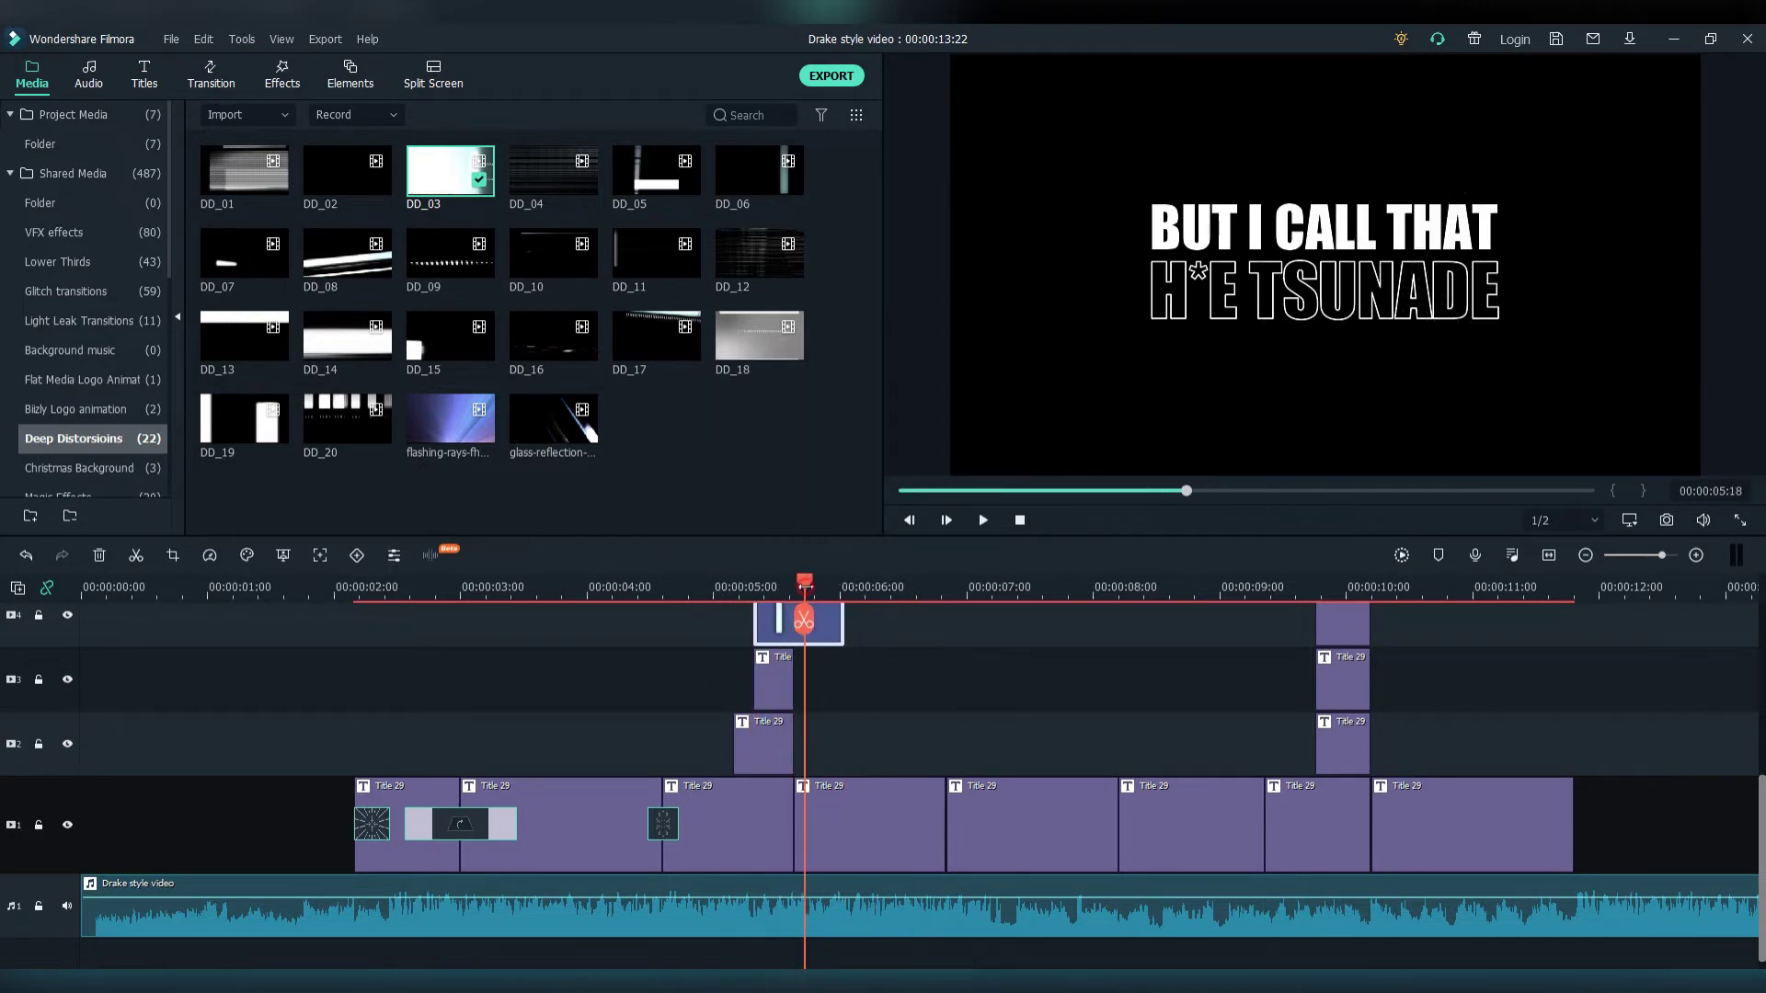
# Shift the DD_03 clip later so the marker on its white flash lines up with the end of the "TEN" titles, and play it back.
pyautogui.moveTo(805, 589); pyautogui.dragTo(1076, 589)
pyautogui.scroll(2, 1076, 709)
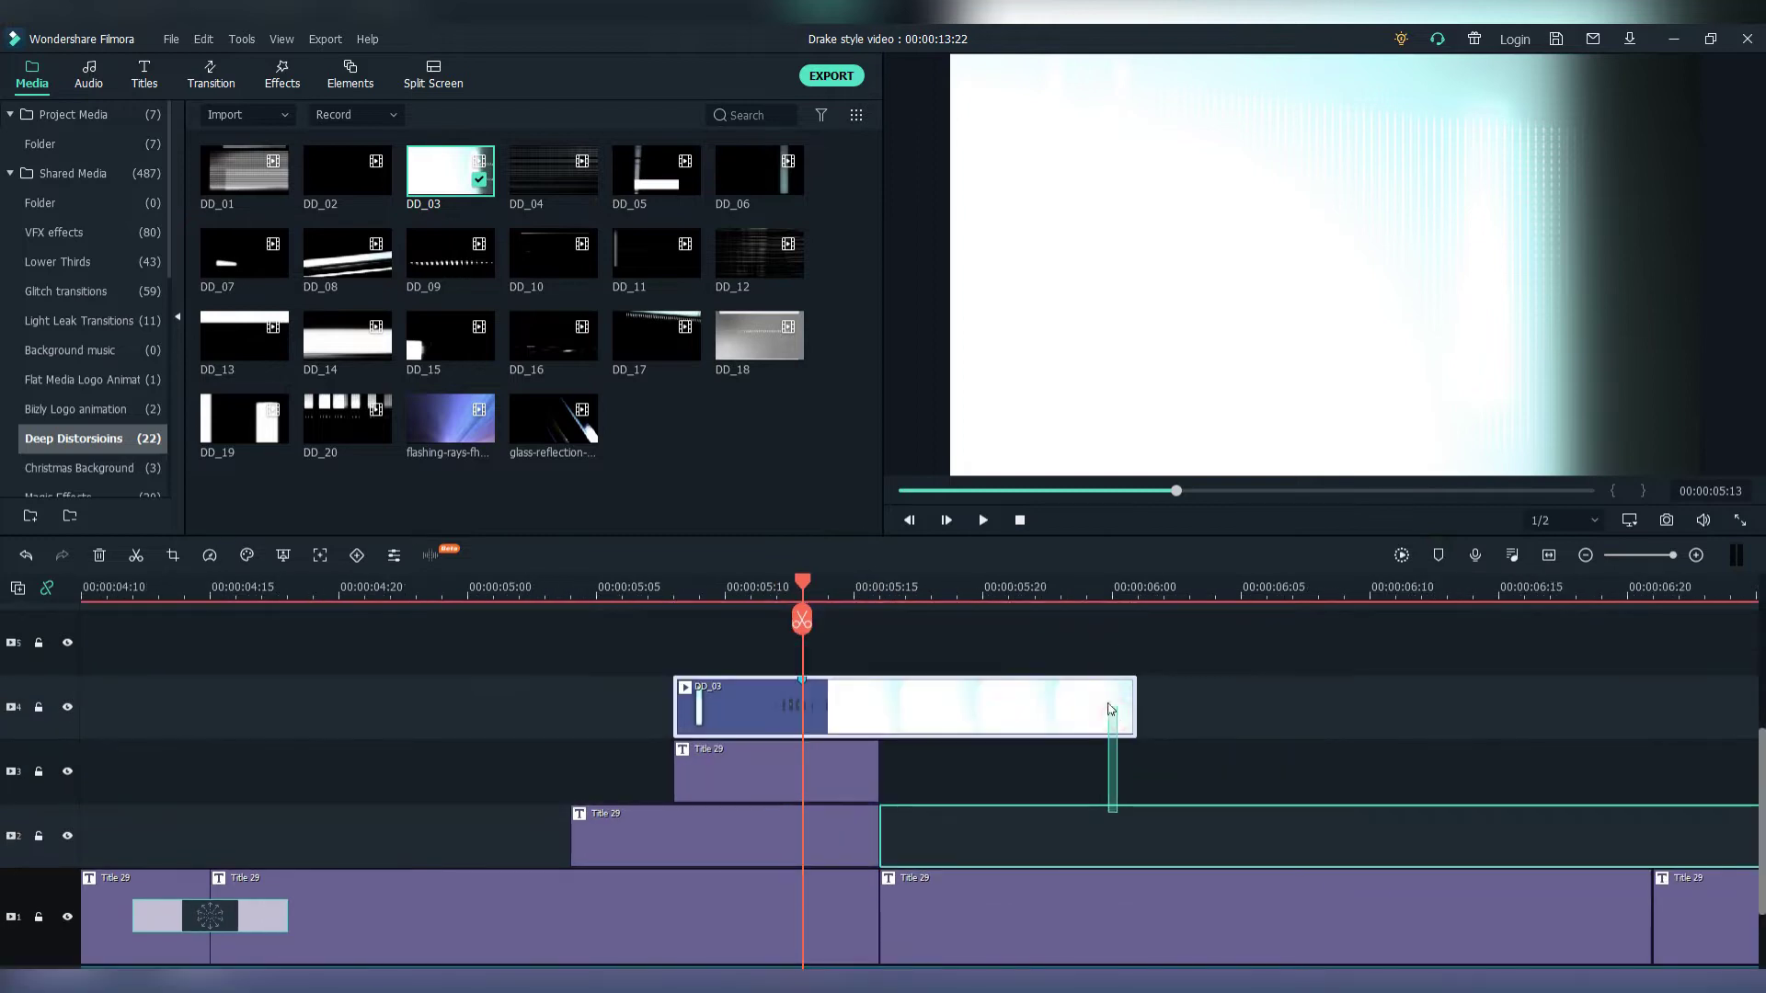
pyautogui.moveTo(897, 713); pyautogui.dragTo(960, 718)
pyautogui.press('space')
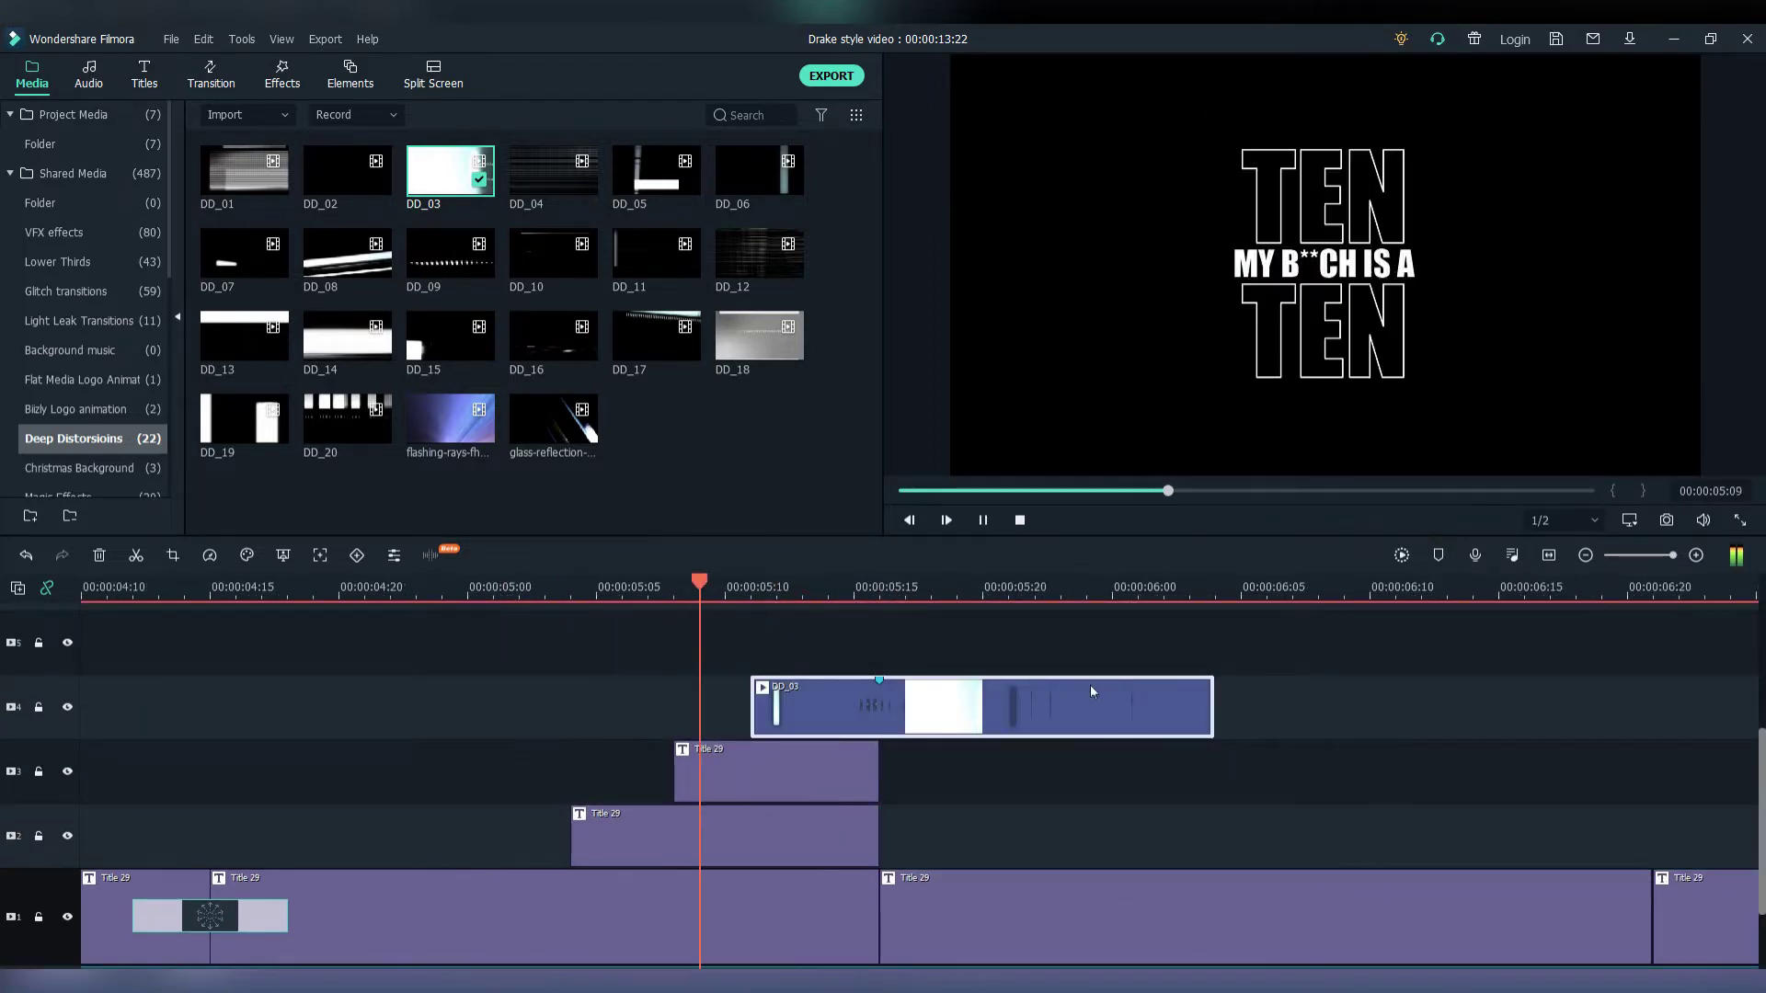
pyautogui.moveTo(1123, 598); pyautogui.dragTo(805, 644)
pyautogui.press('space')
pyautogui.click(212, 74)
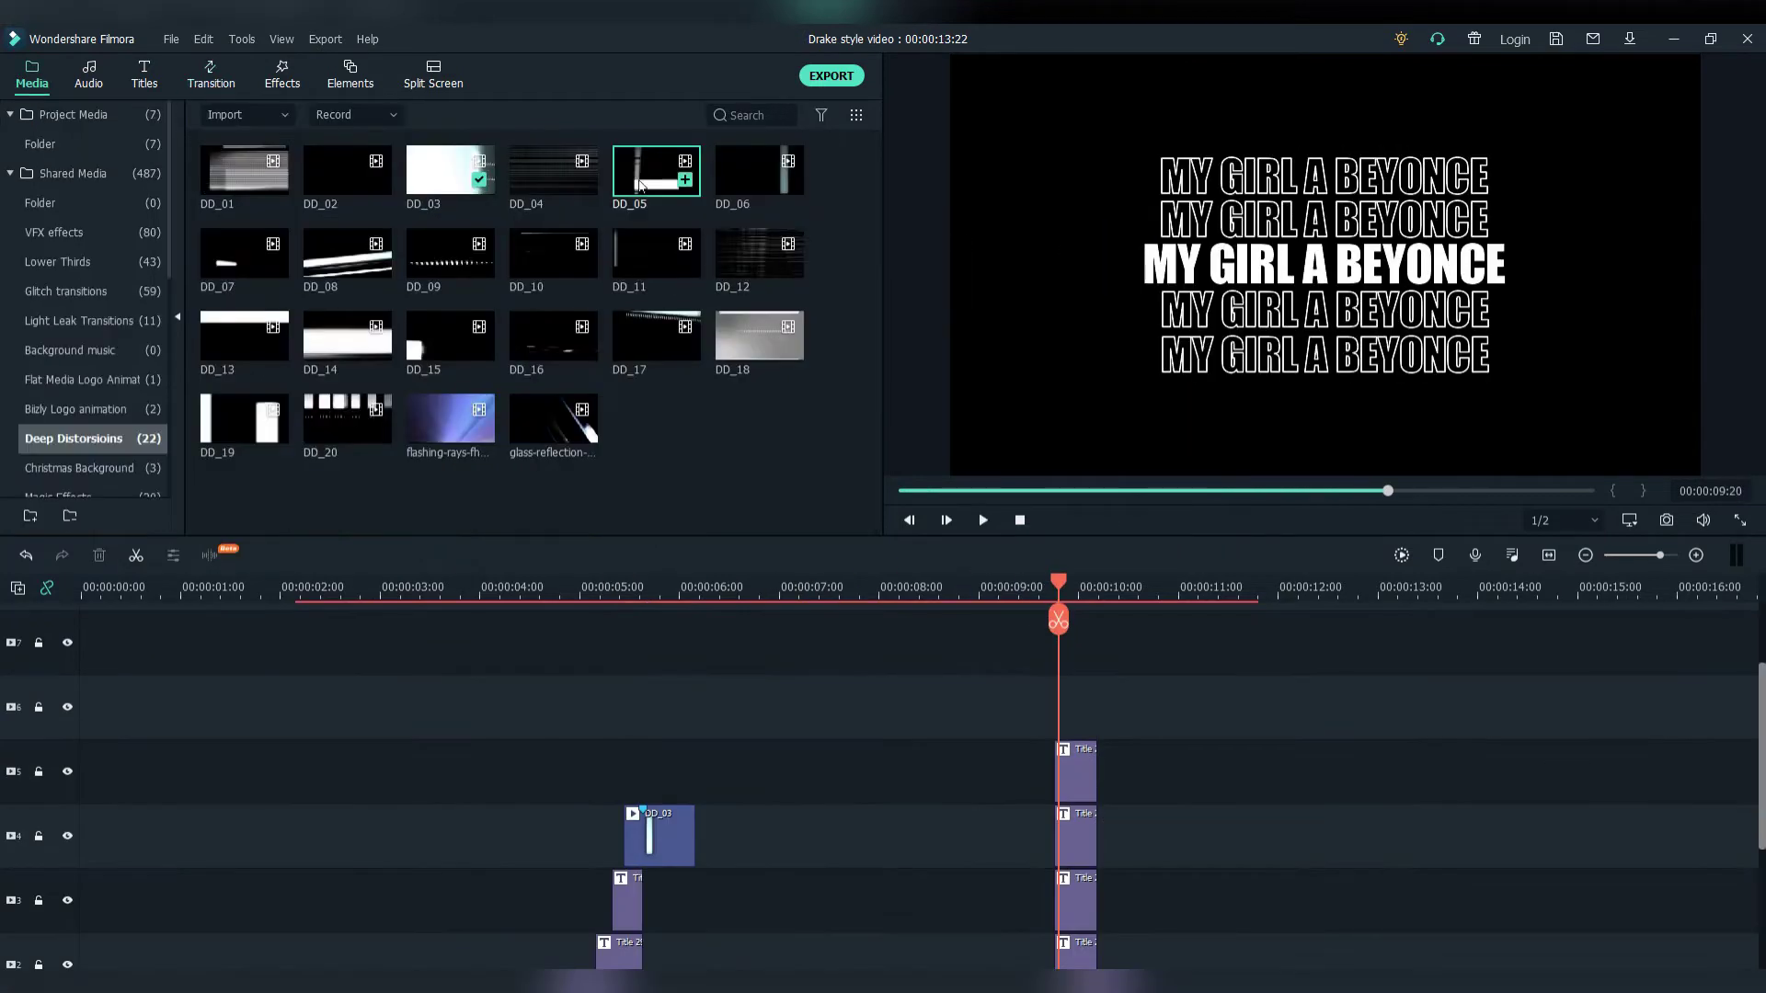
# Preview the DD_05 clip, add it on track 6 over the "MY GIRL A BEYONCE" titles and play back the section.
pyautogui.doubleClick(641, 184)
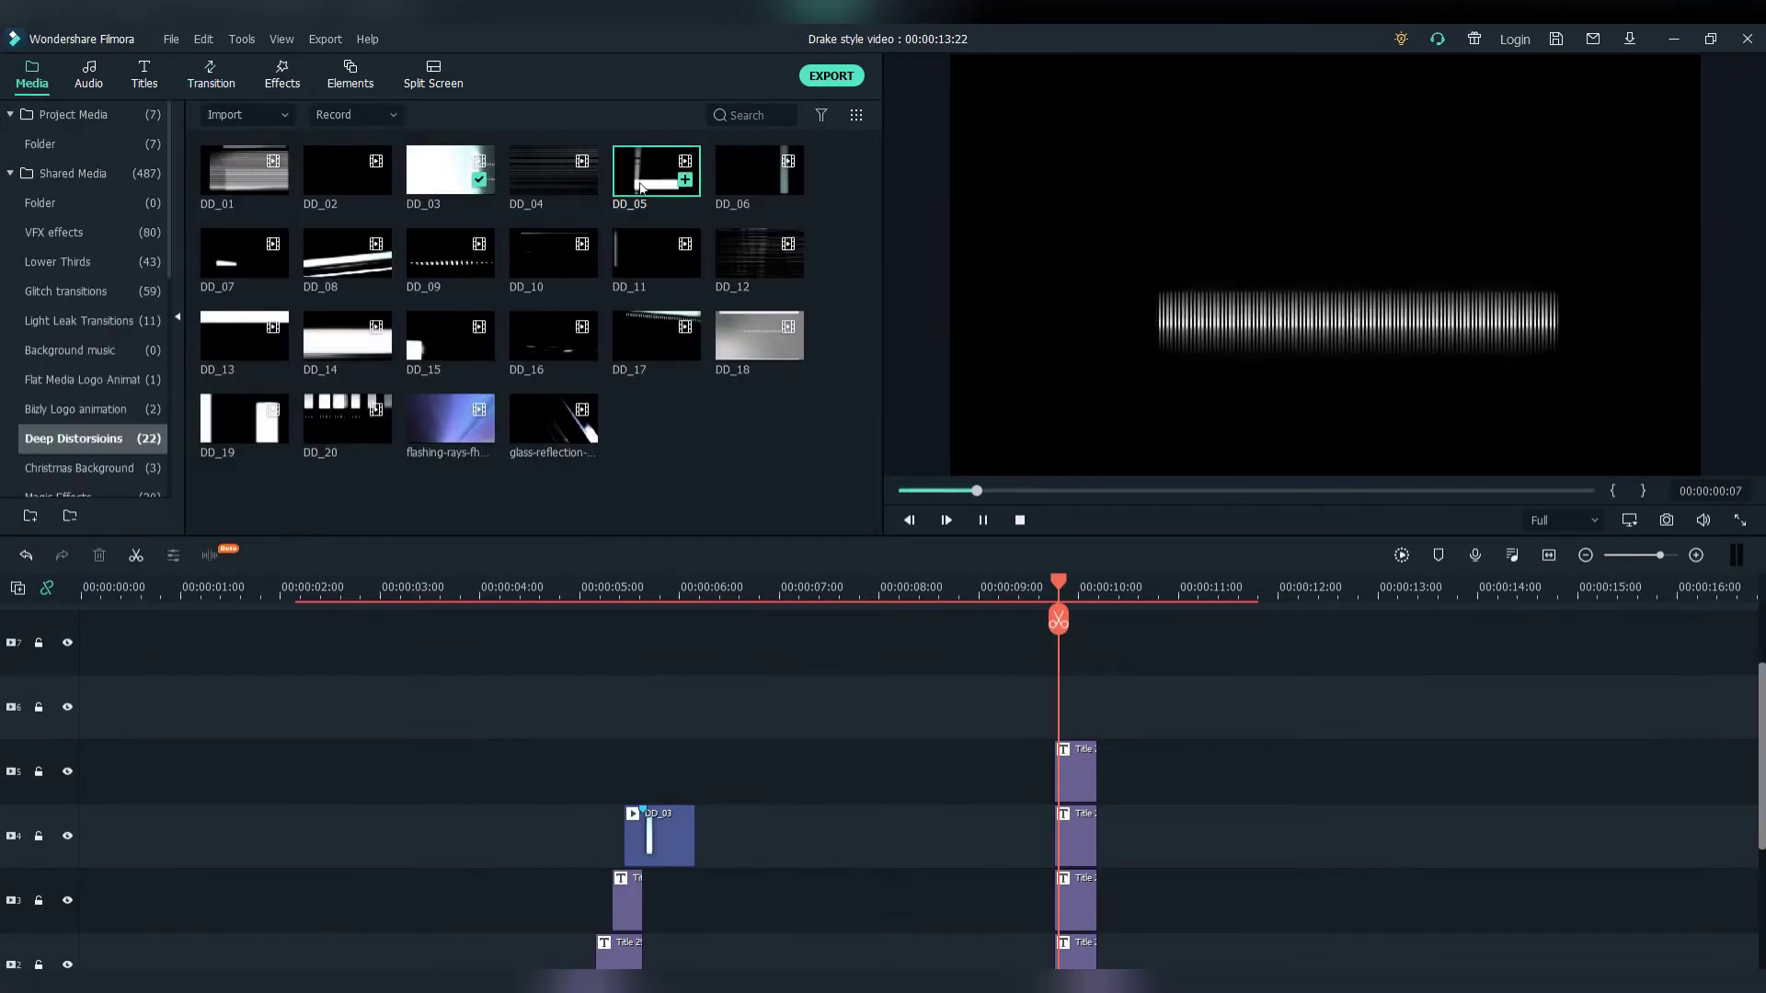
pyautogui.moveTo(641, 184); pyautogui.dragTo(1040, 736)
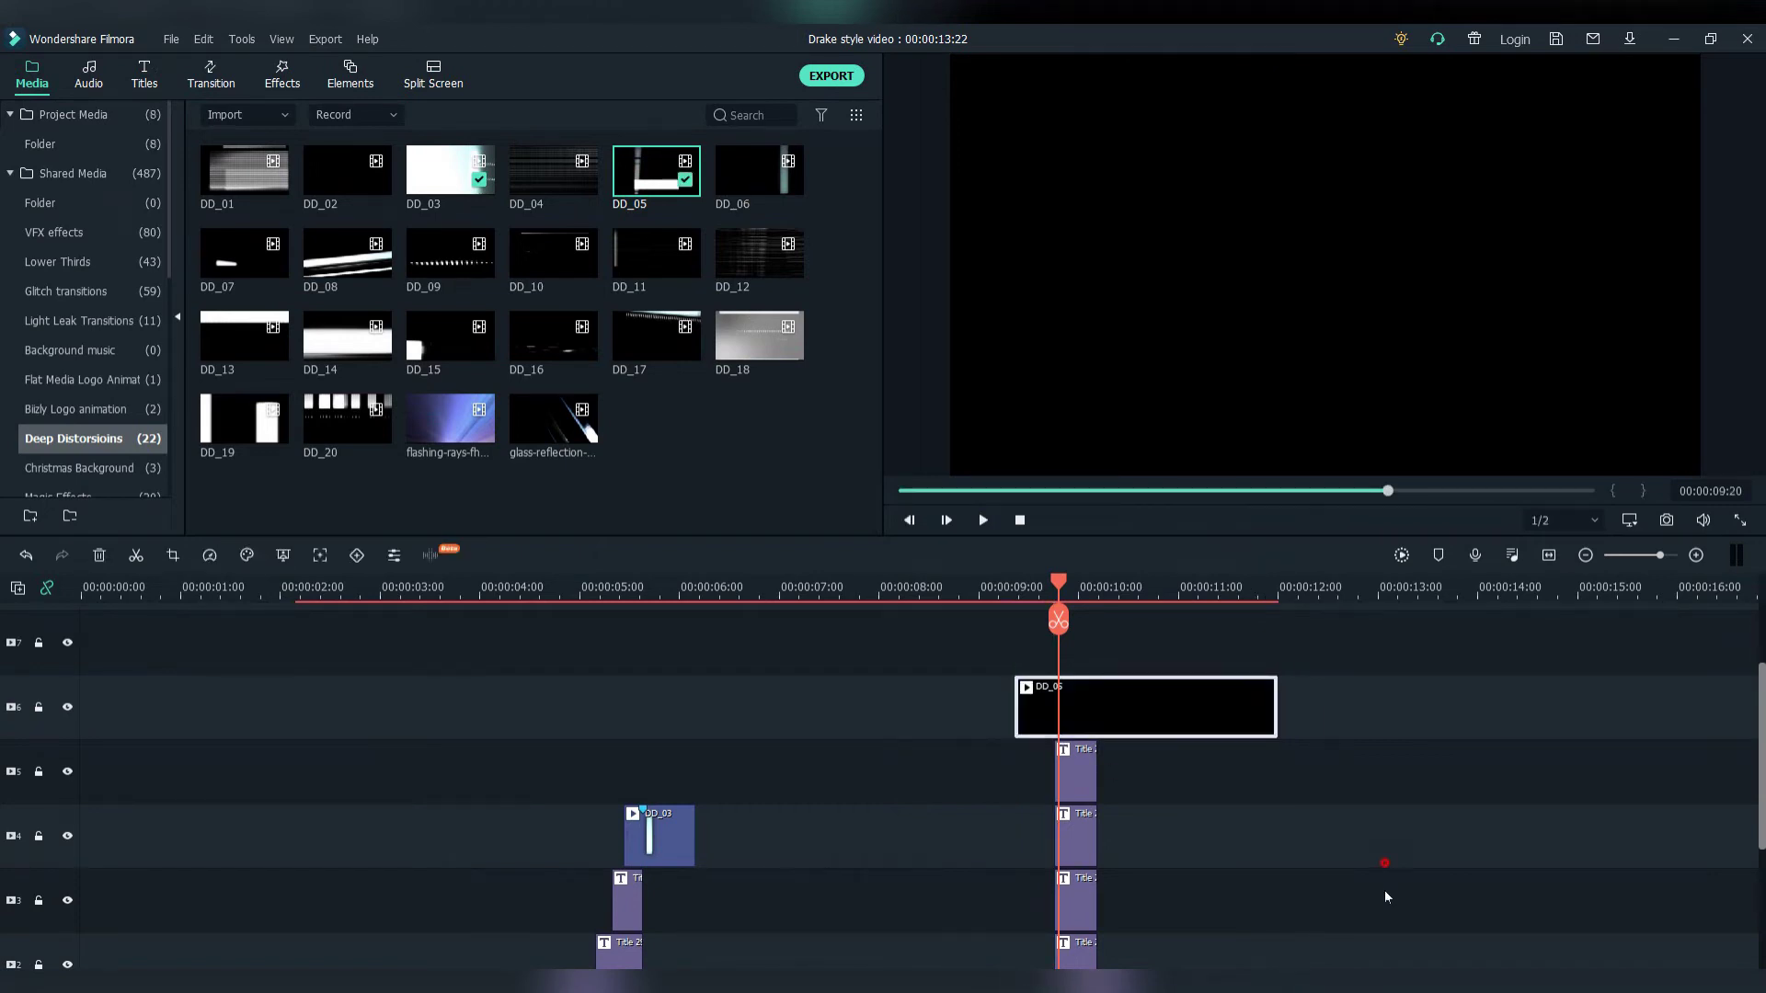
pyautogui.press('space')
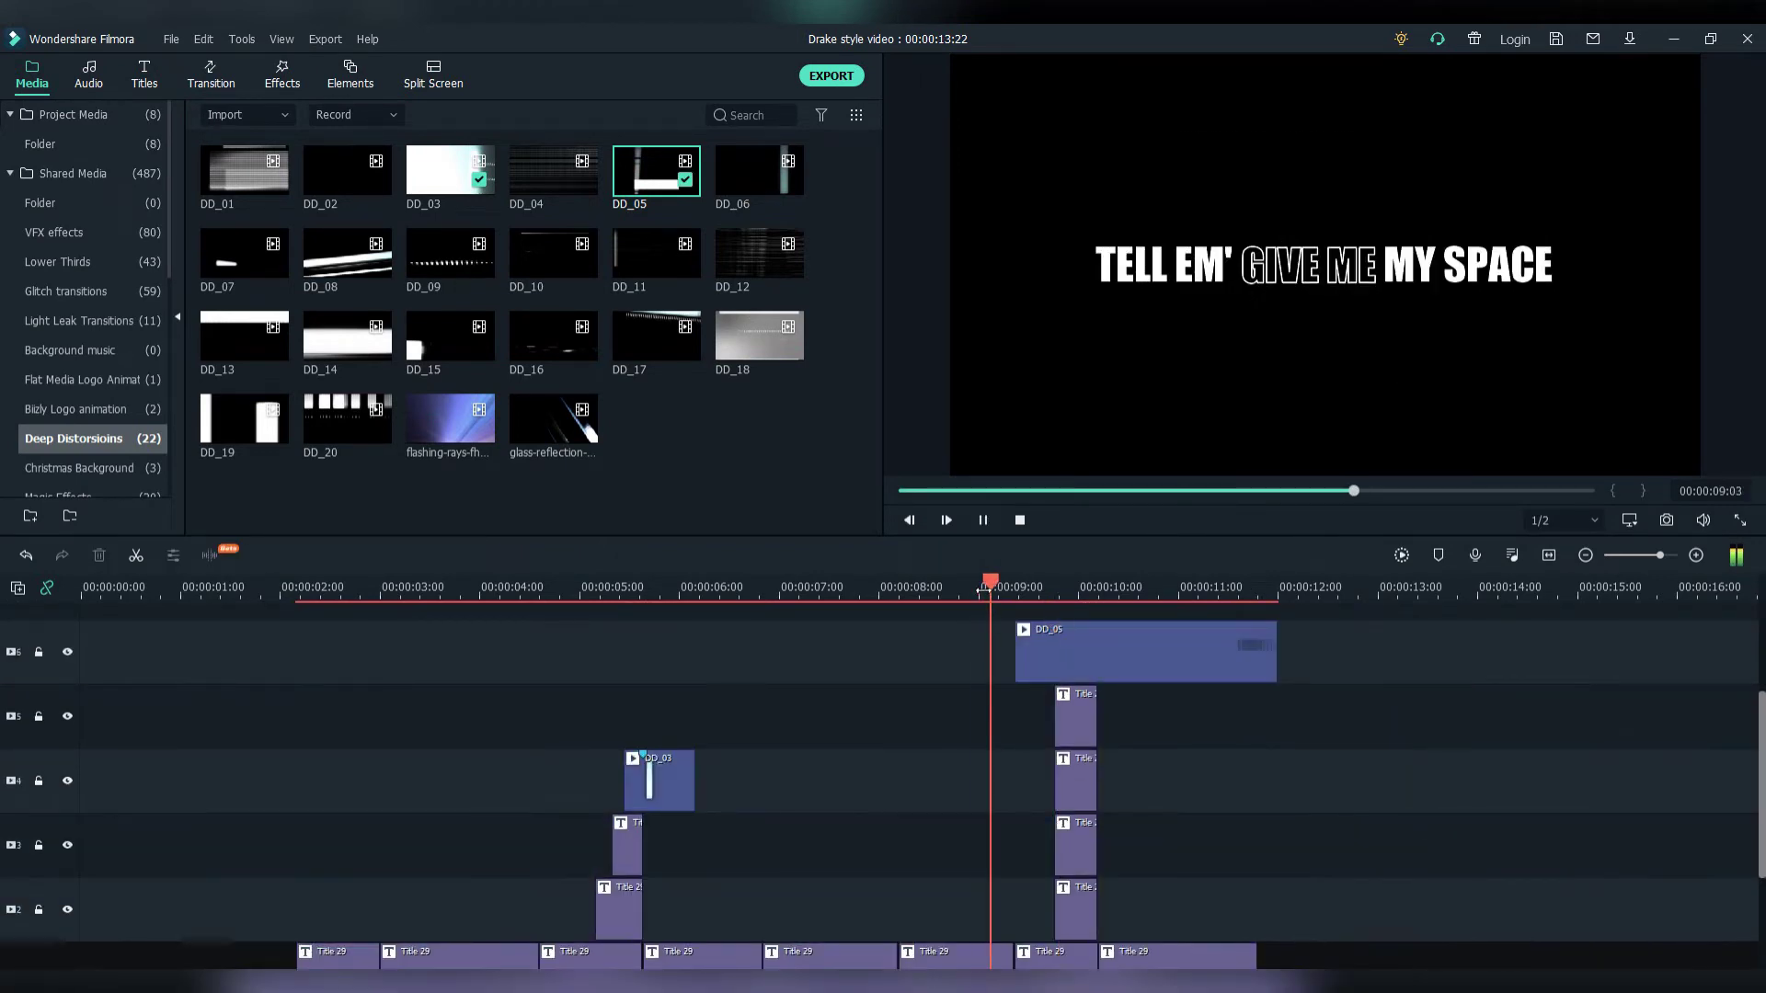
pyautogui.press('space')
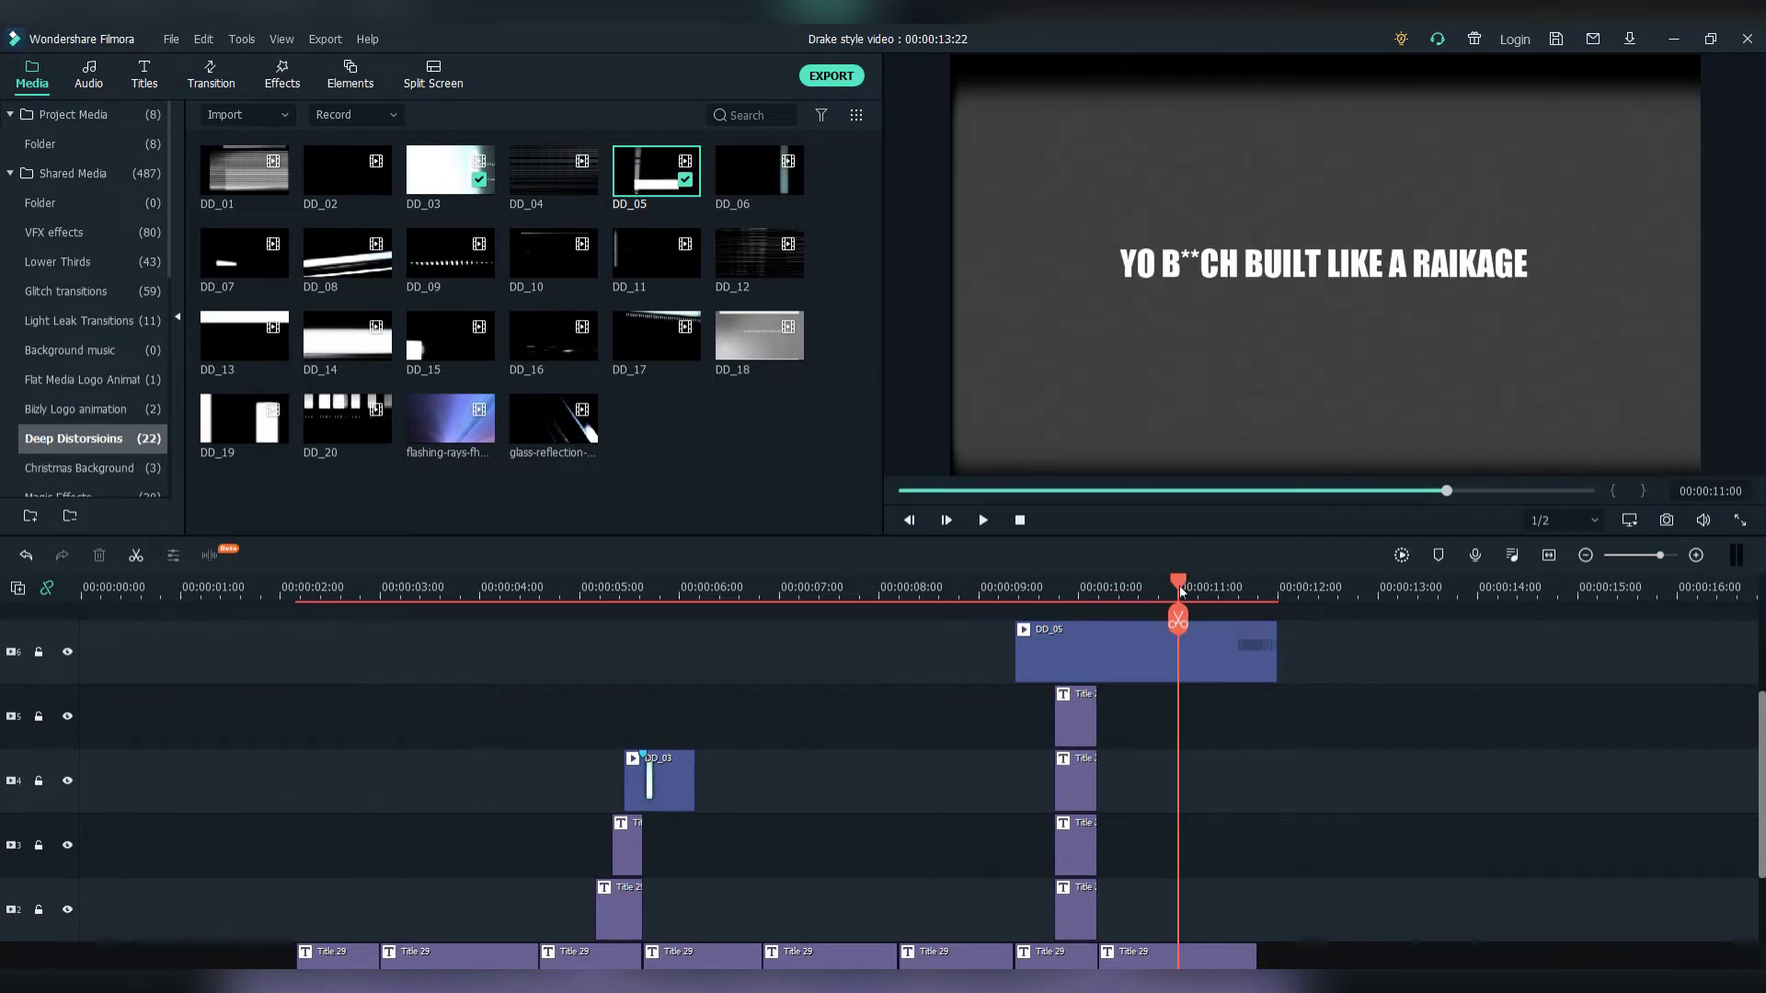
# Mark the DD_05 clip's white flash at 00:00:10:24, align that marker with the end of the "MY GIRL A BEYONCE" titles and play it back.
pyautogui.click(1225, 679)
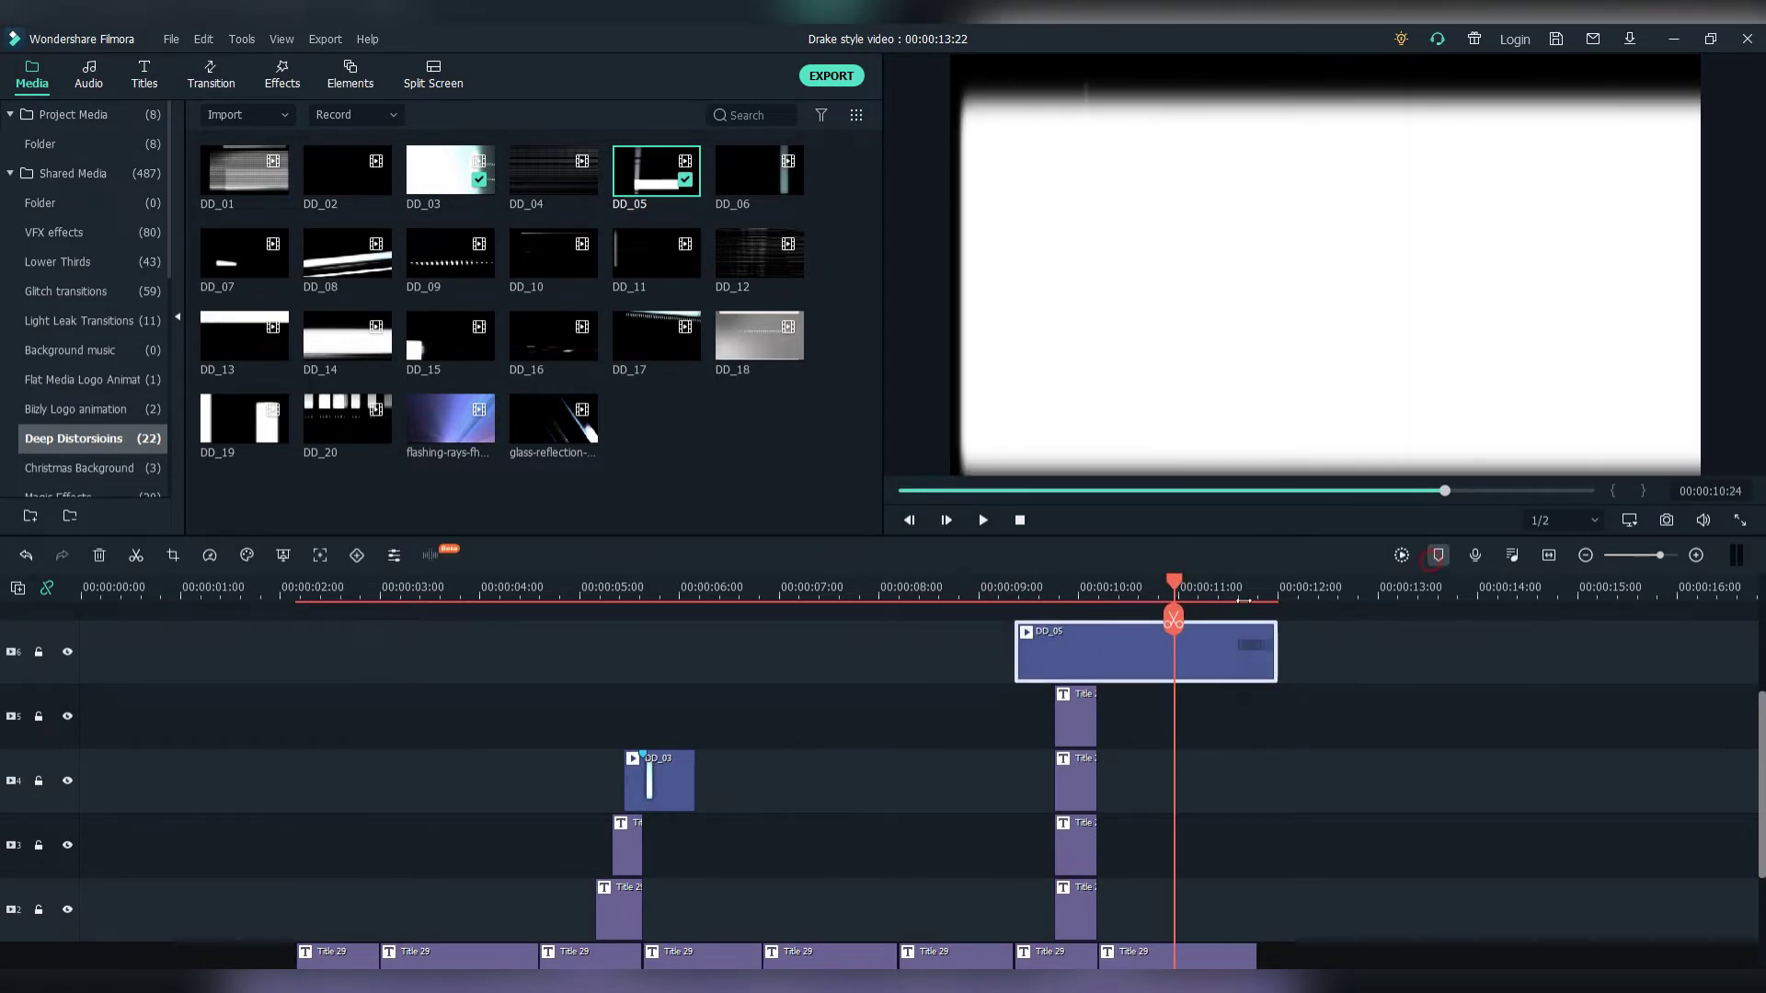
pyautogui.scroll(2, 1323, 631)
pyautogui.moveTo(1323, 631); pyautogui.dragTo(1073, 655)
pyautogui.click(554, 588)
pyautogui.press('space')
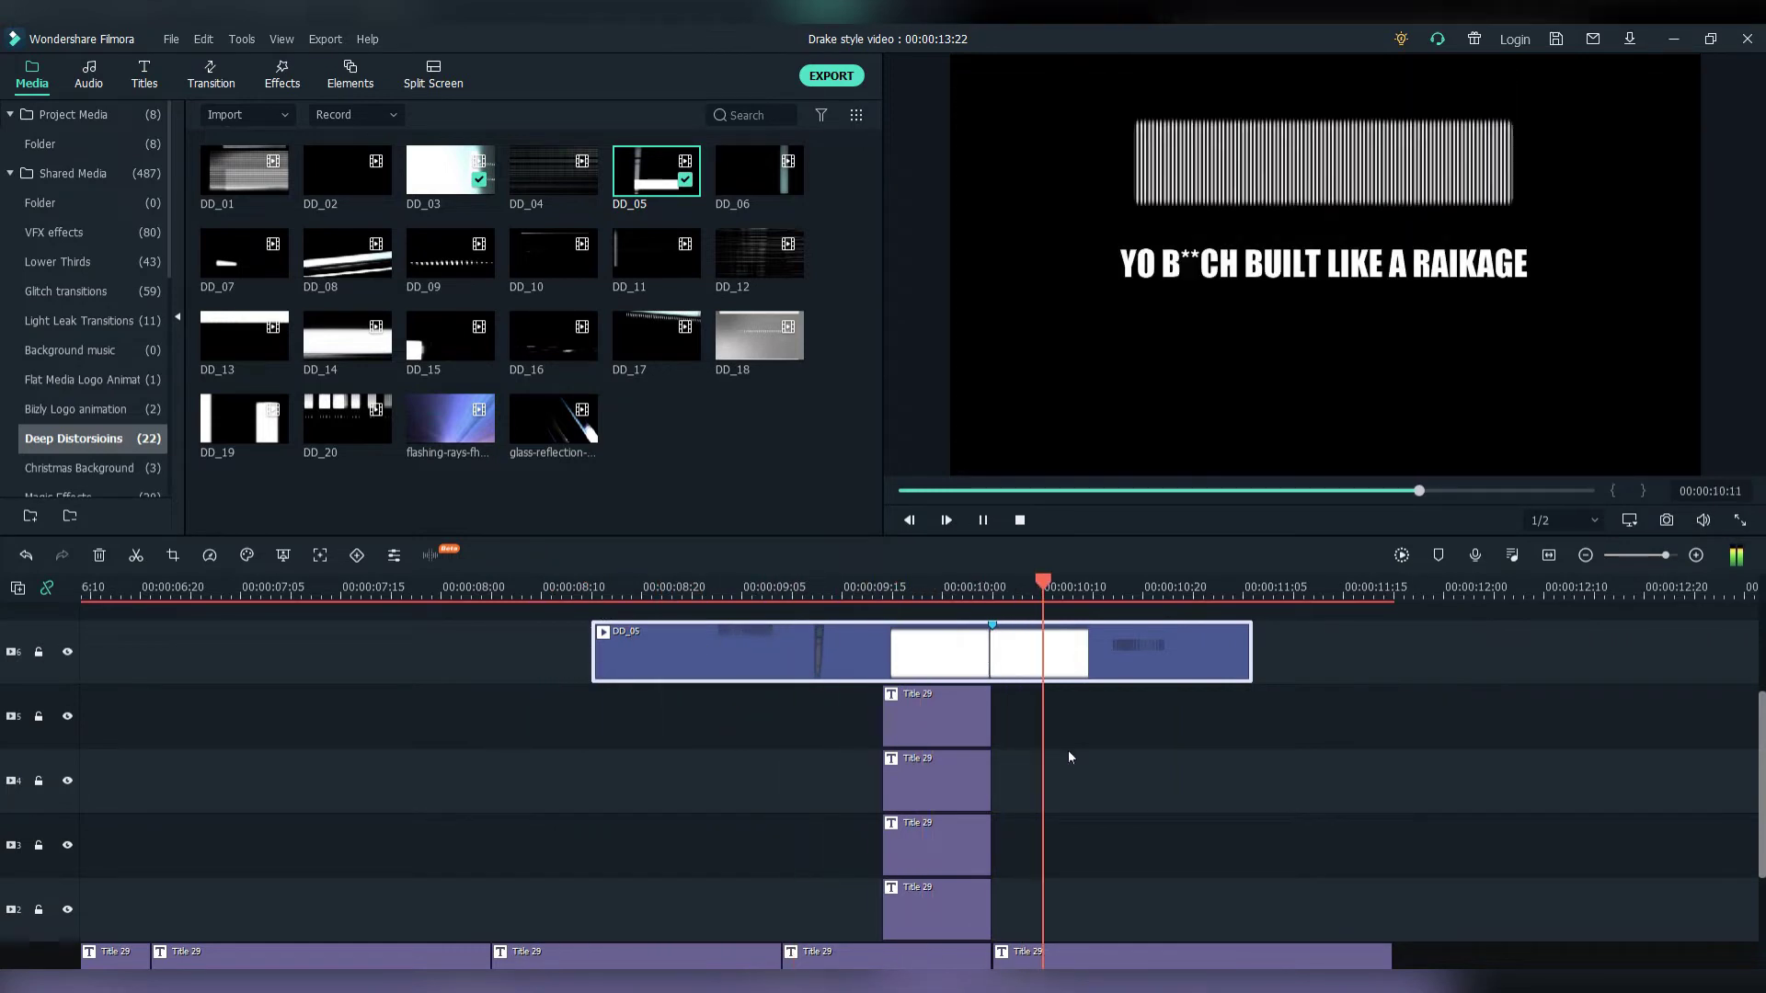
# Add the Warp Zoom 3 transition to the end of the last title and play it back.
pyautogui.scroll(-3, 1445, 706)
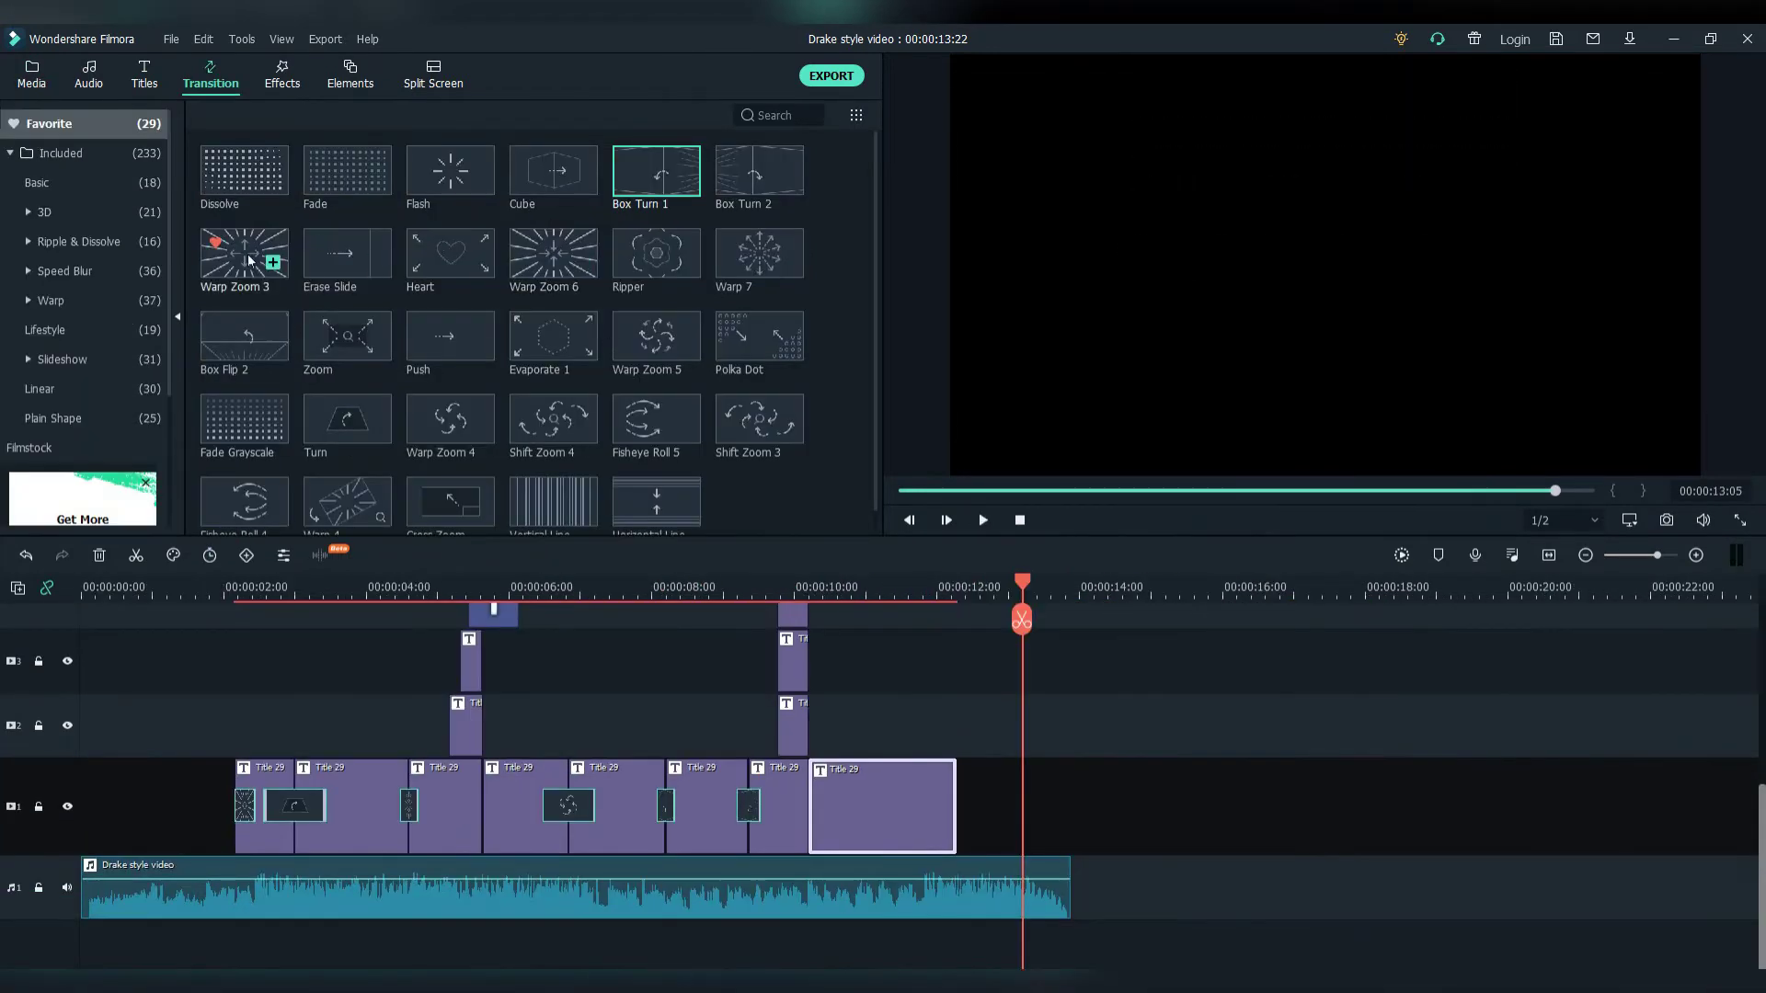
pyautogui.moveTo(248, 260); pyautogui.dragTo(921, 811)
pyautogui.click(898, 586)
pyautogui.press('space')
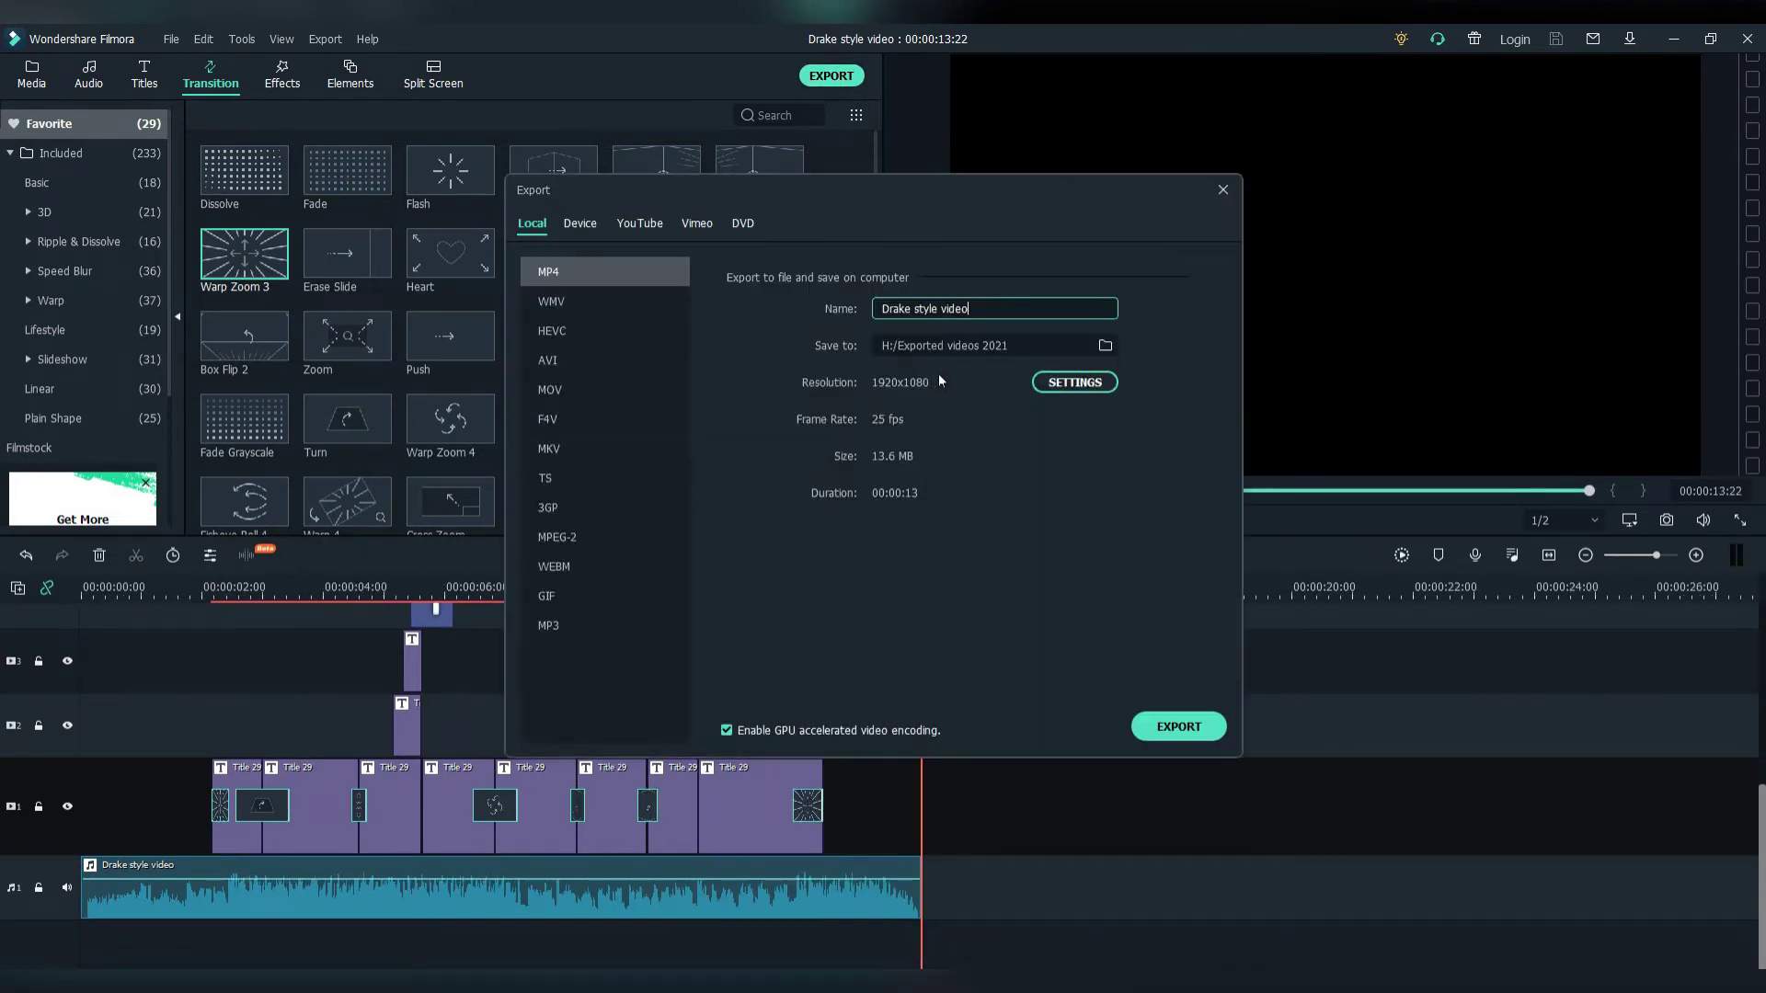
# Set the MP4 export's video encoder to MPEG-4 and its video bit rate to 30000 kbps.
pyautogui.click(1049, 382)
pyautogui.click(858, 312)
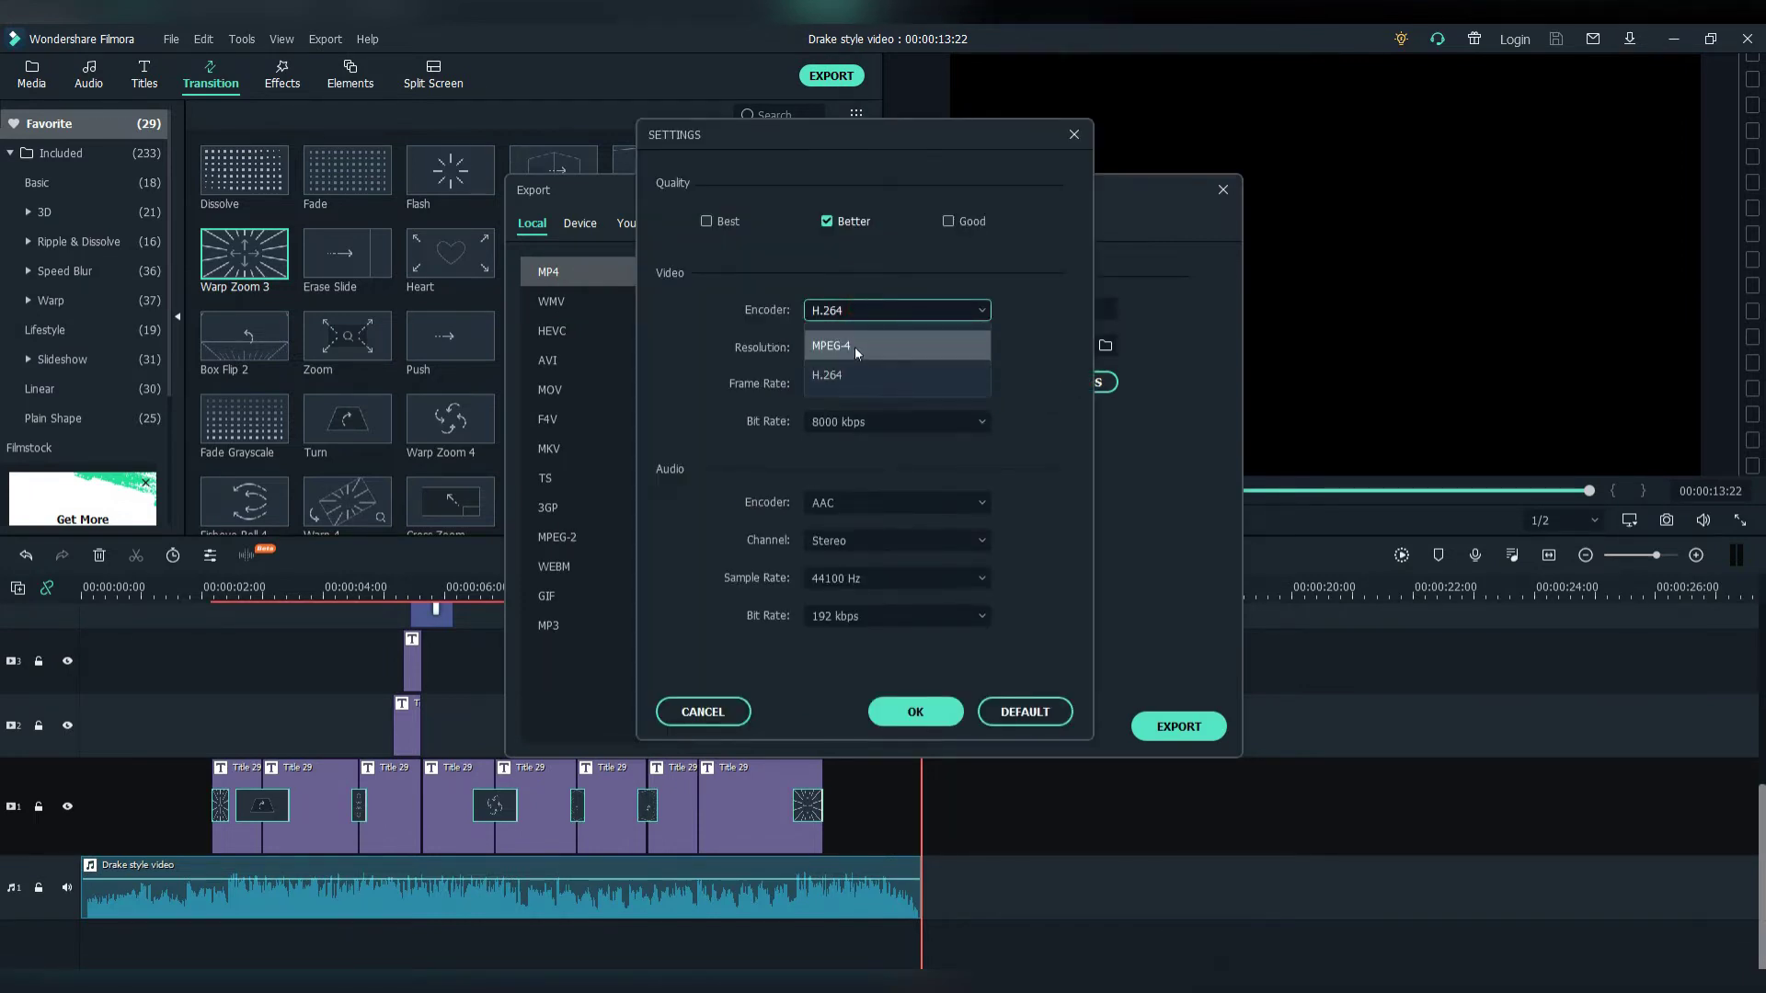
pyautogui.click(854, 346)
pyautogui.click(849, 405)
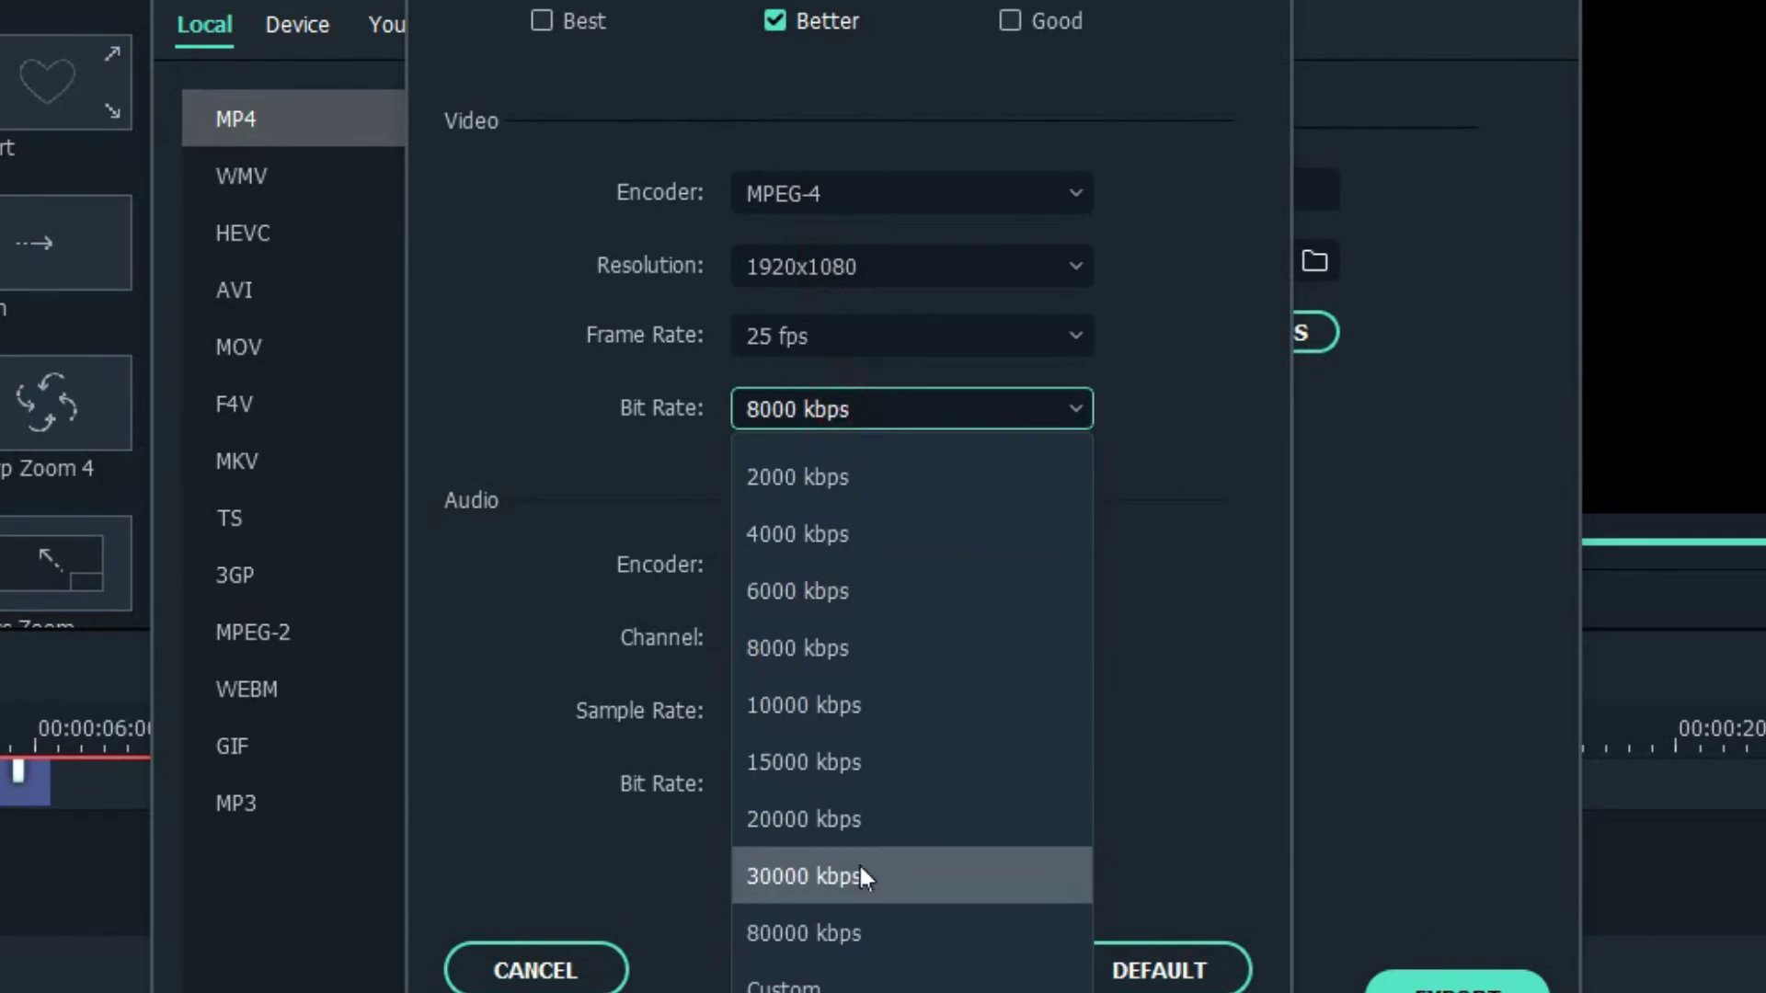
pyautogui.click(867, 822)
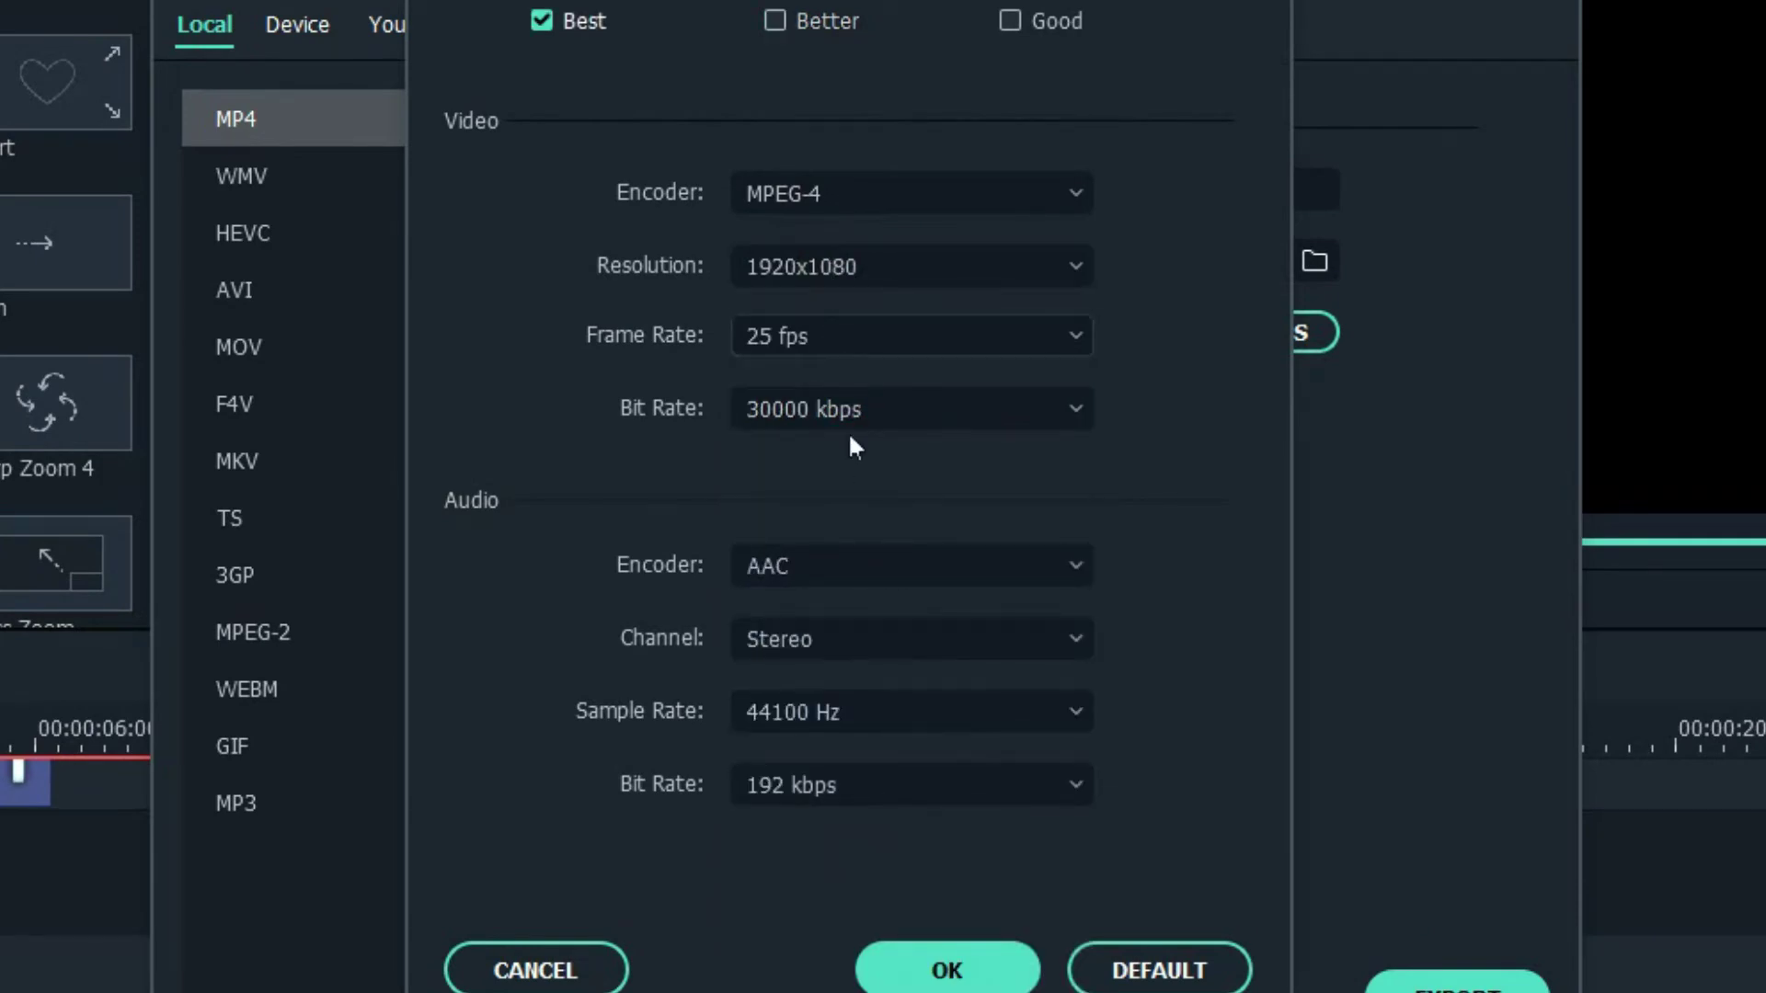
# Change the audio sample rate and audio bit rate, accept the export settings and export the video.
pyautogui.click(852, 713)
pyautogui.click(839, 839)
pyautogui.click(810, 787)
pyautogui.click(834, 916)
pyautogui.click(948, 970)
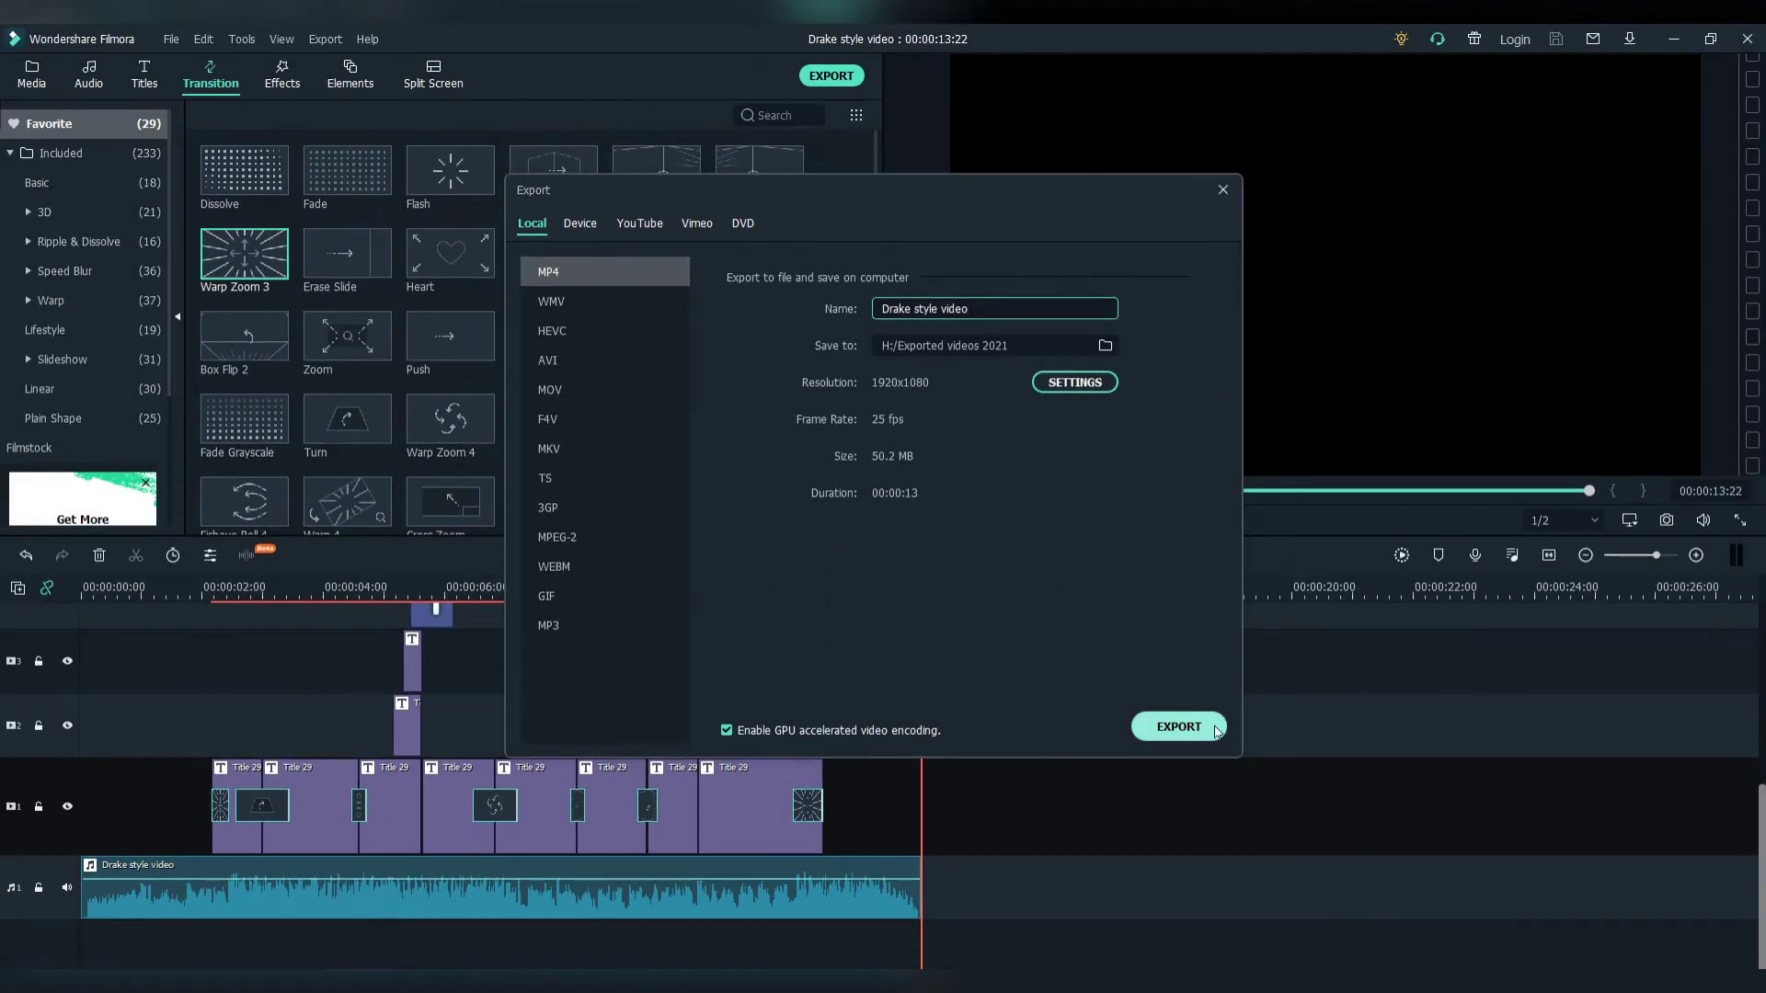
pyautogui.click(1179, 727)
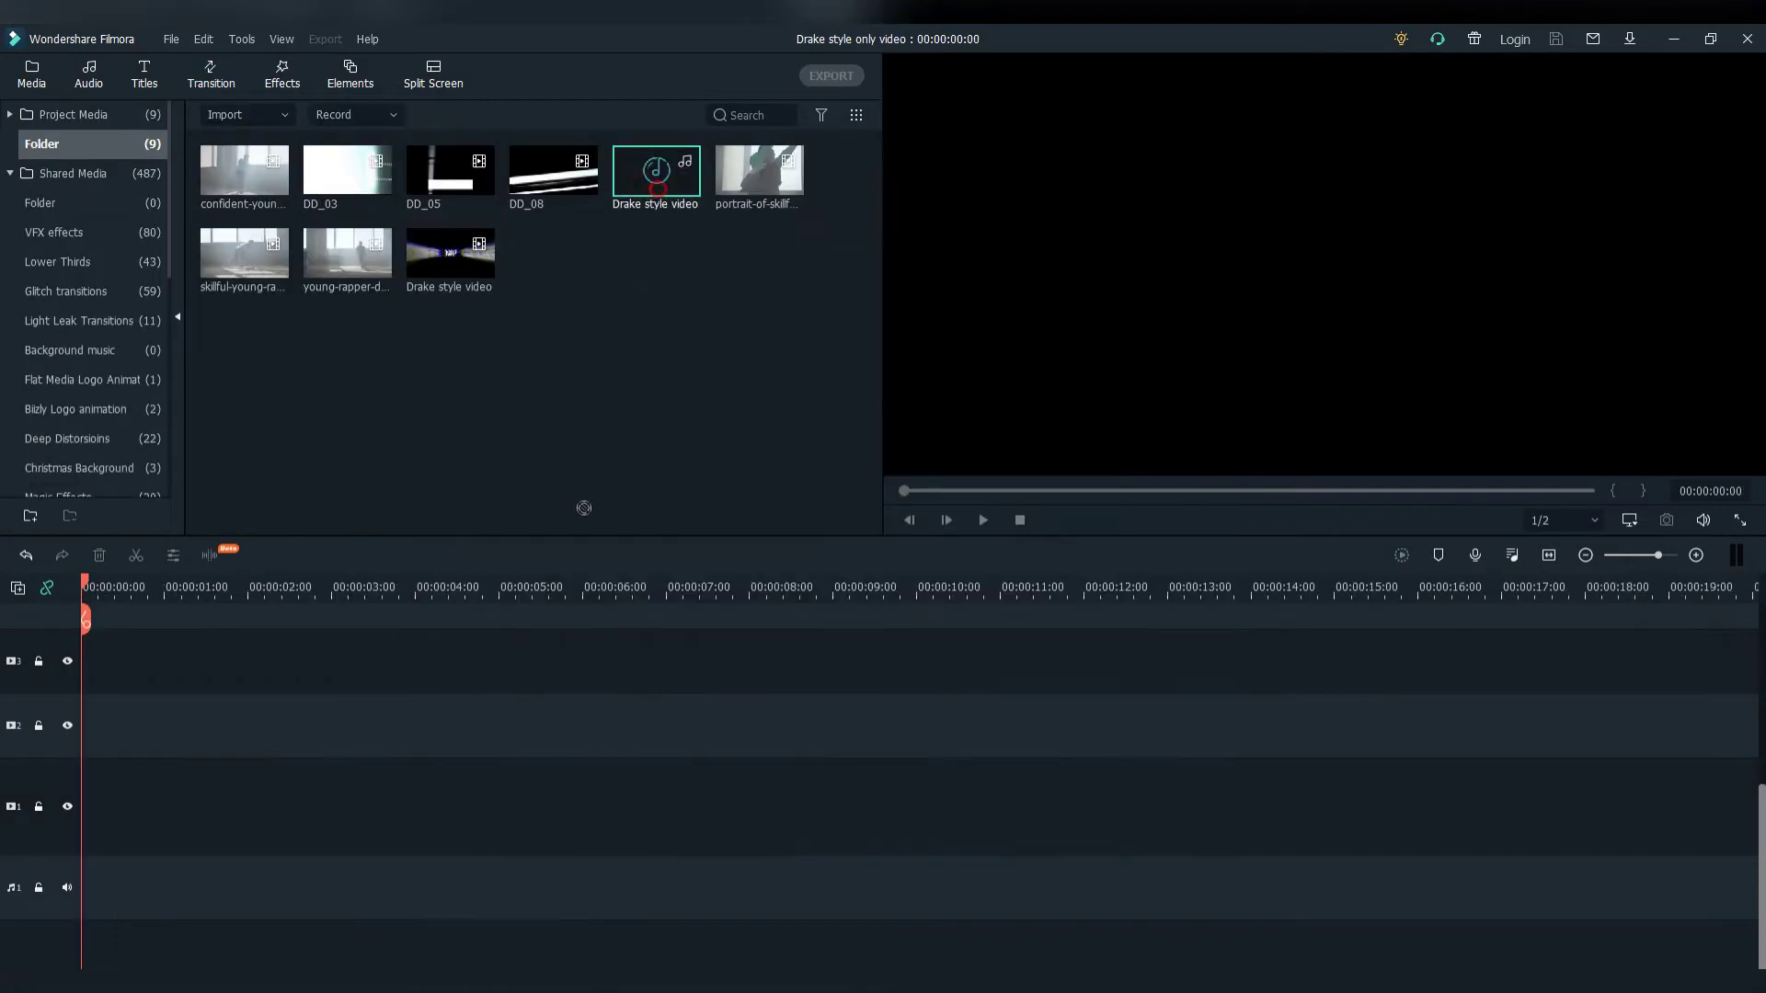
# Place the Drake style video audio on the audio track and the confident-young-rapper clip on video track 1, save and play them back.
pyautogui.moveTo(657, 189); pyautogui.dragTo(602, 781)
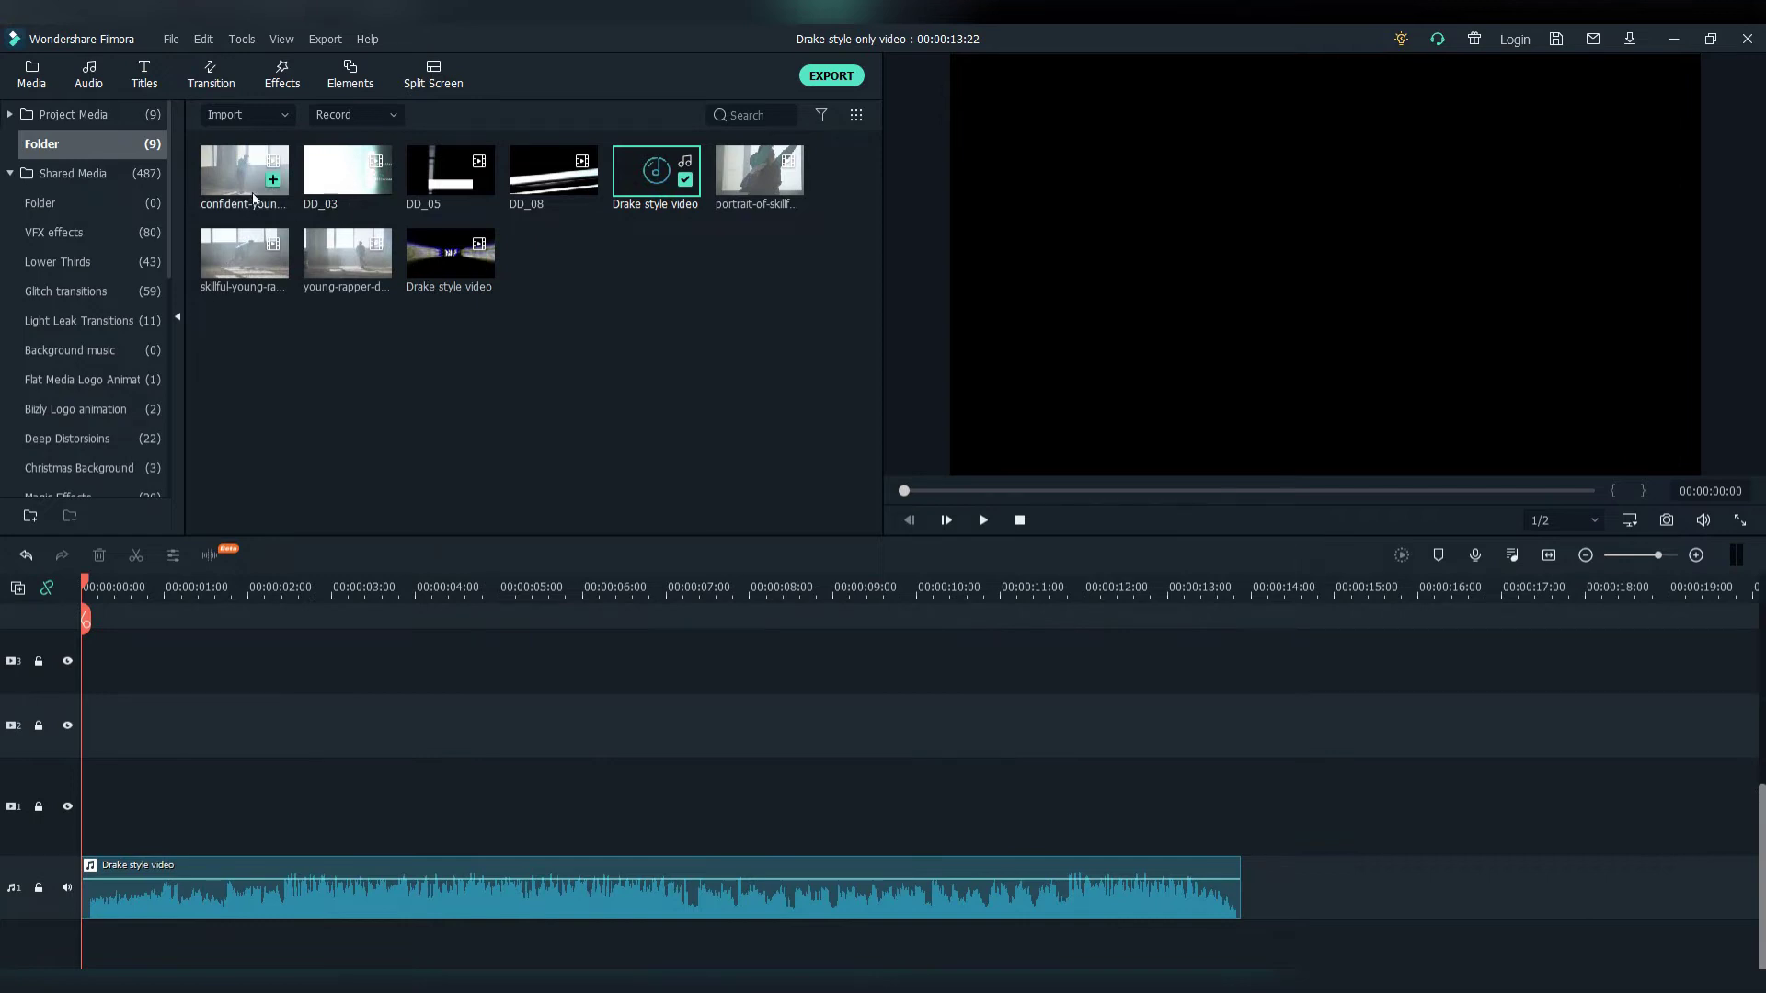
pyautogui.moveTo(234, 194); pyautogui.dragTo(552, 760)
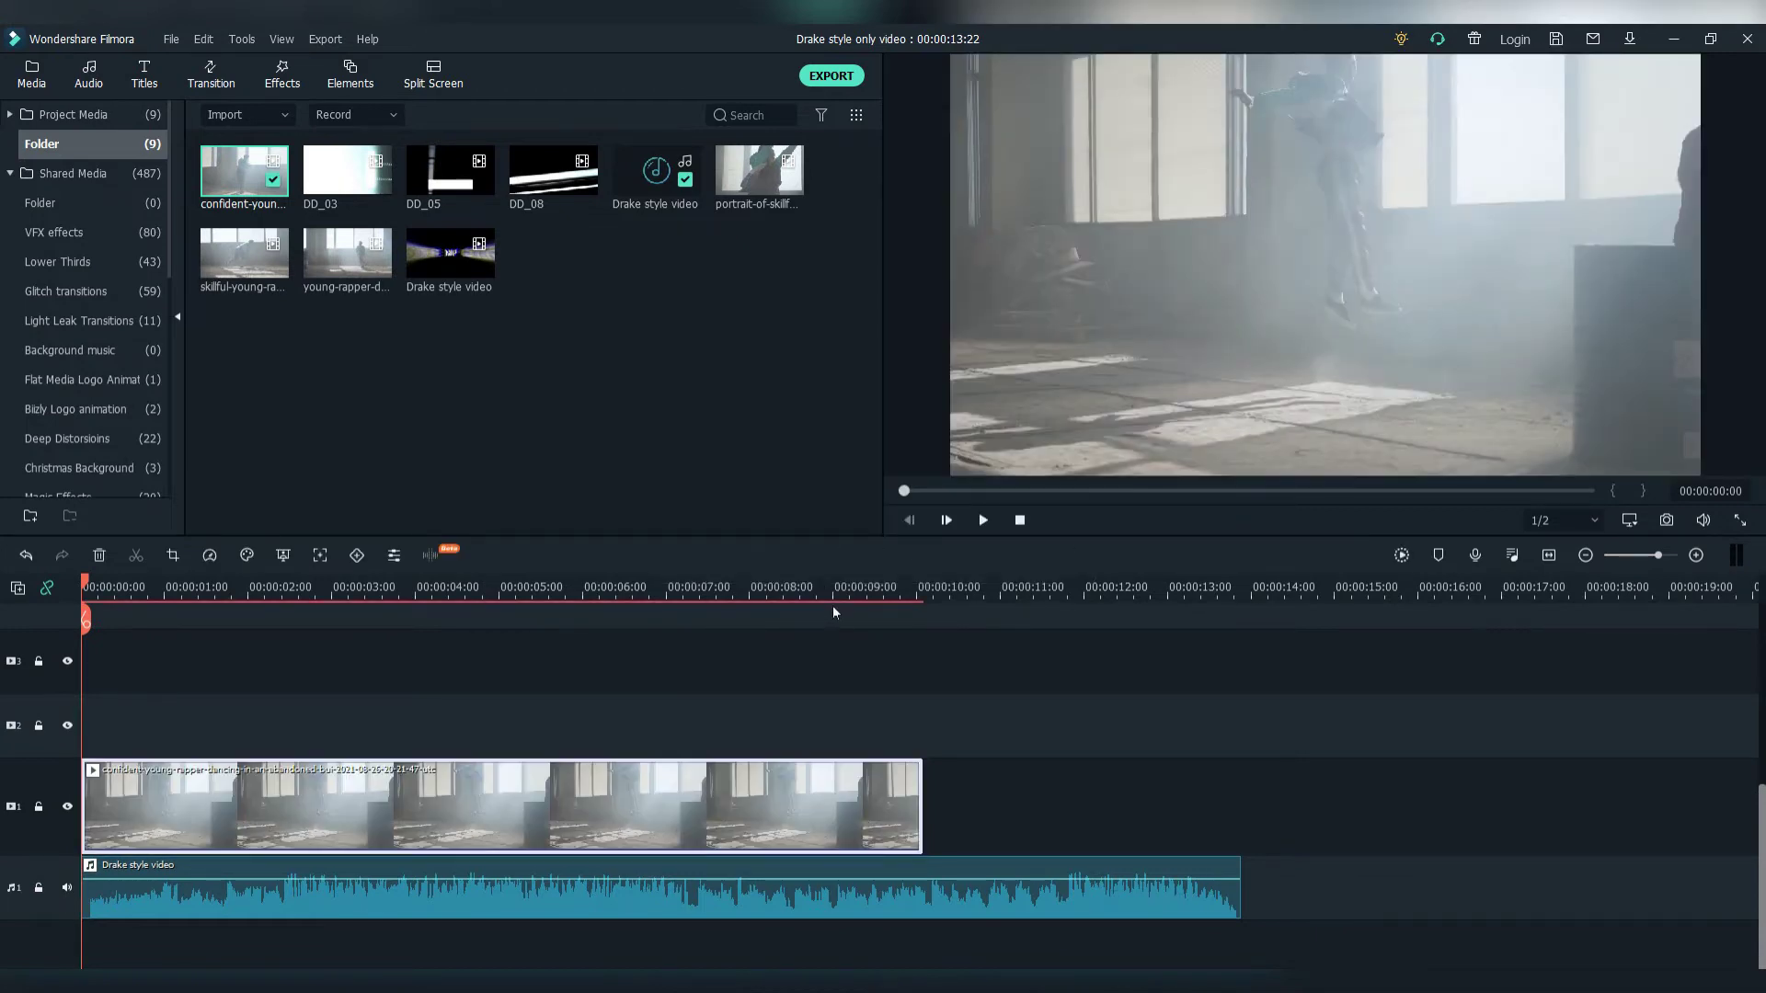
pyautogui.hotkey('ctrl', 's')
pyautogui.press('space')
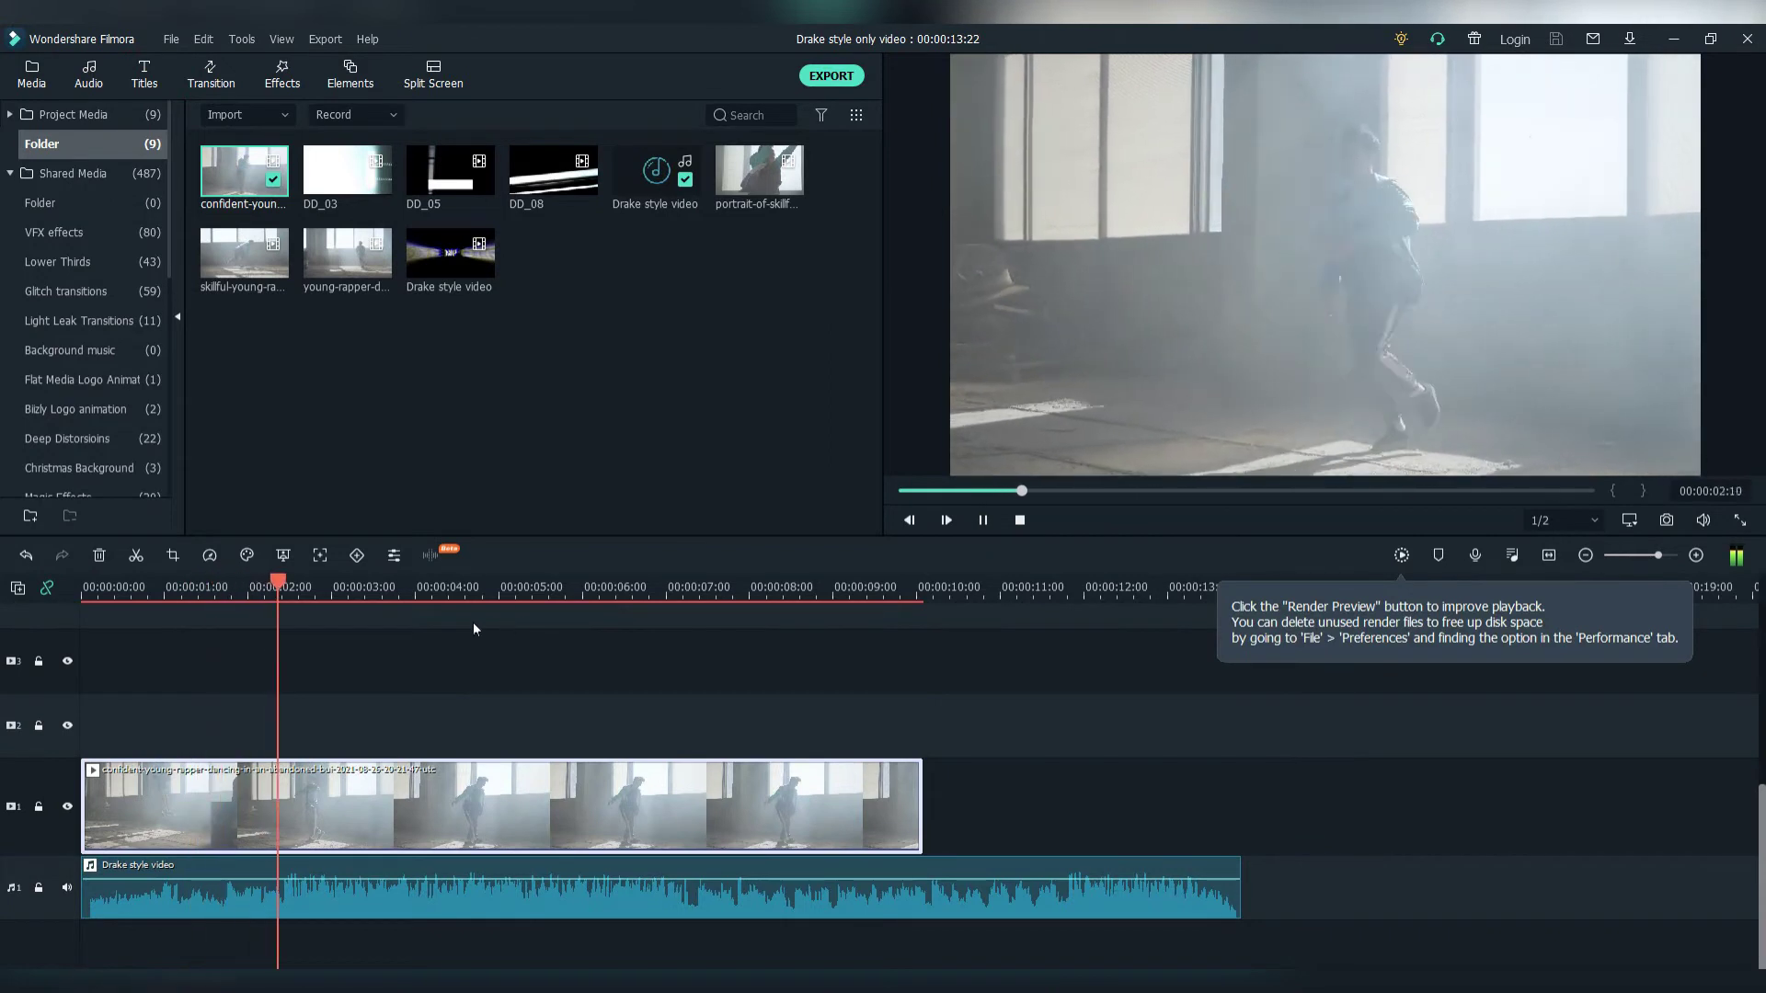
pyautogui.press('space')
# Split the confident-young-rapper clip, cut it again at 00:00:03:05 and delete the remainder after that point.
pyautogui.moveTo(311, 587); pyautogui.dragTo(348, 585)
pyautogui.hotkey('ctrl', 'b')
pyautogui.hotkey('ctrl', 'b')
pyautogui.press('Delete')
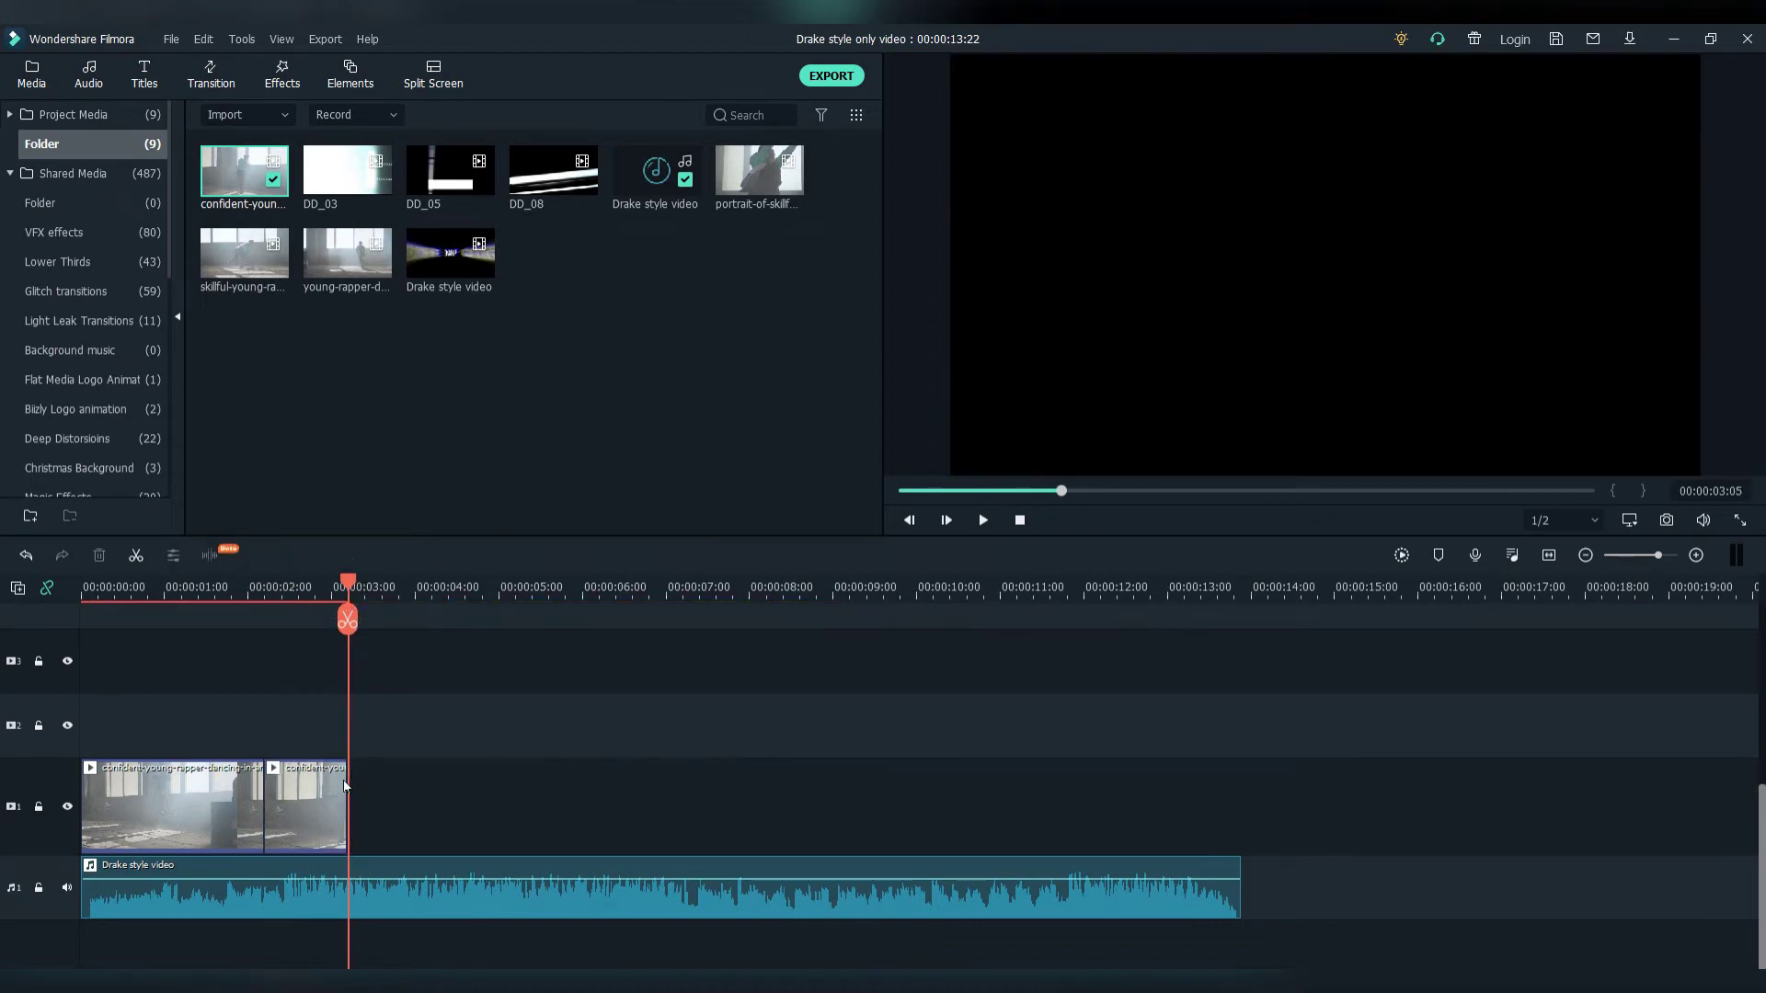
# Speed up the short second segment to 4.50x so it ends where the audio beat kicks in, and save the project.
pyautogui.rightClick(342, 796)
pyautogui.click(478, 419)
pyautogui.click(920, 571)
pyautogui.click(234, 585)
pyautogui.moveTo(562, 616); pyautogui.dragTo(571, 767)
pyautogui.hotkey('ctrl', 's')
# Apply the favorite effects Glitch Lines and Extreme to the sped-up segment, play it back and save the project.
pyautogui.click(285, 73)
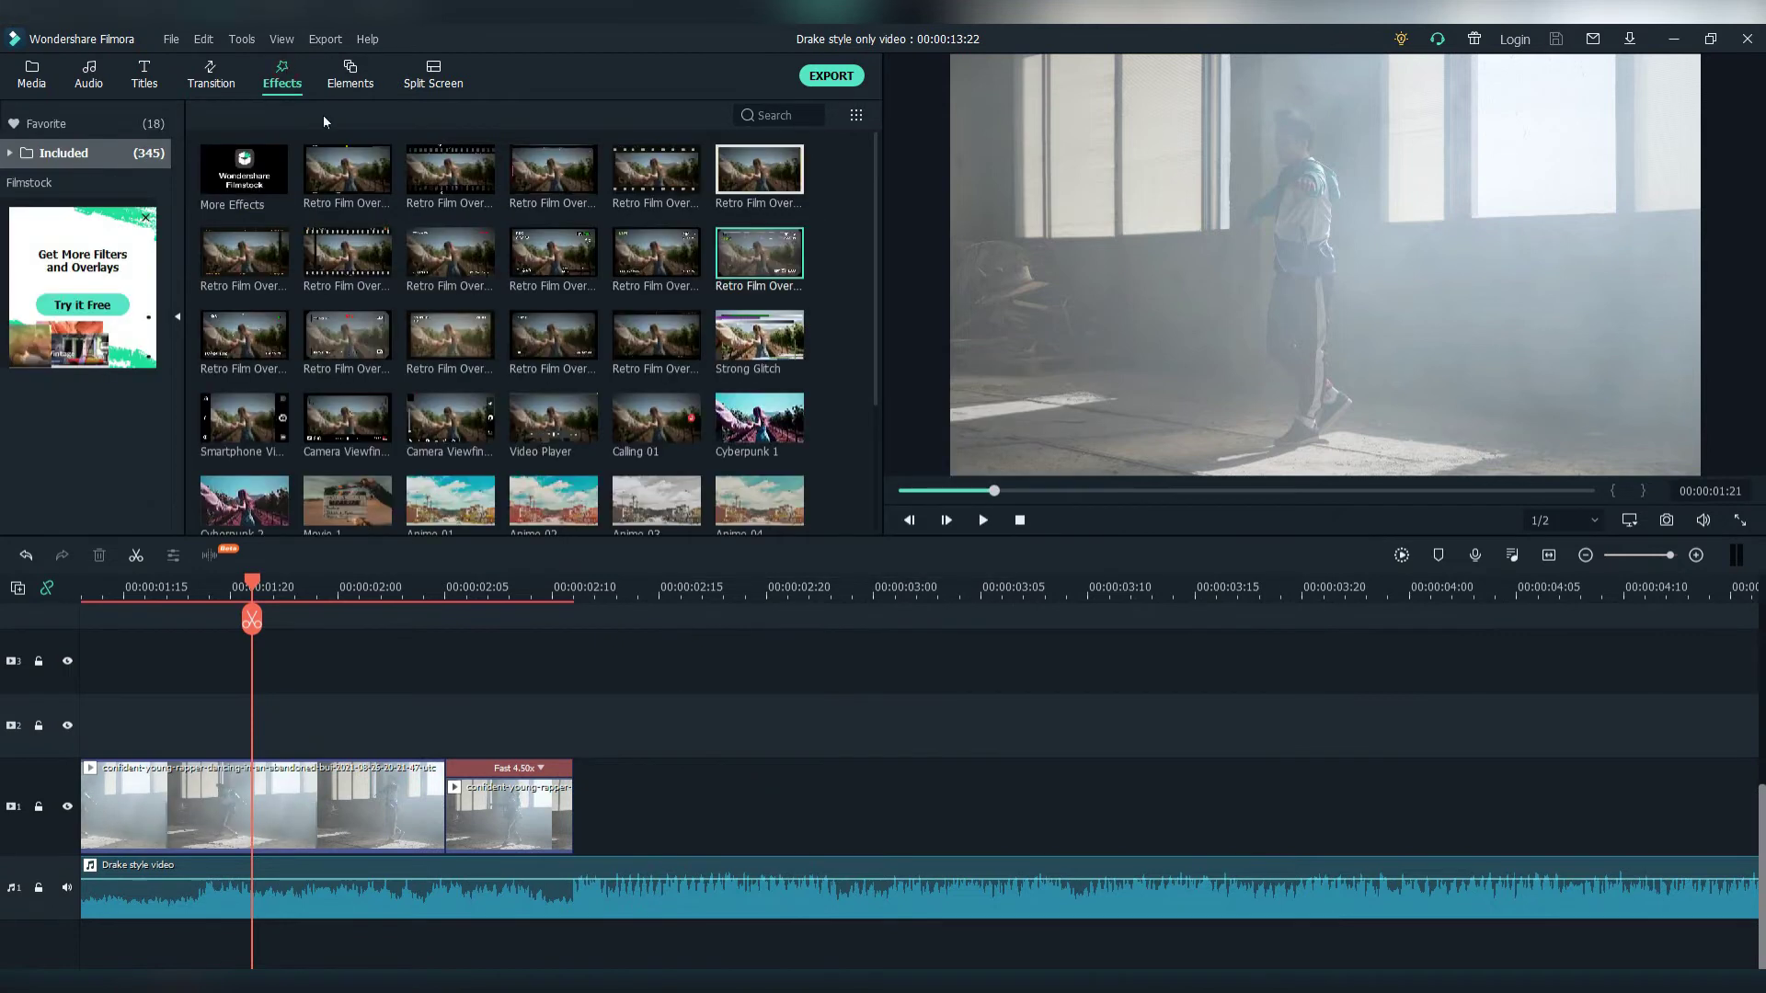
pyautogui.click(50, 123)
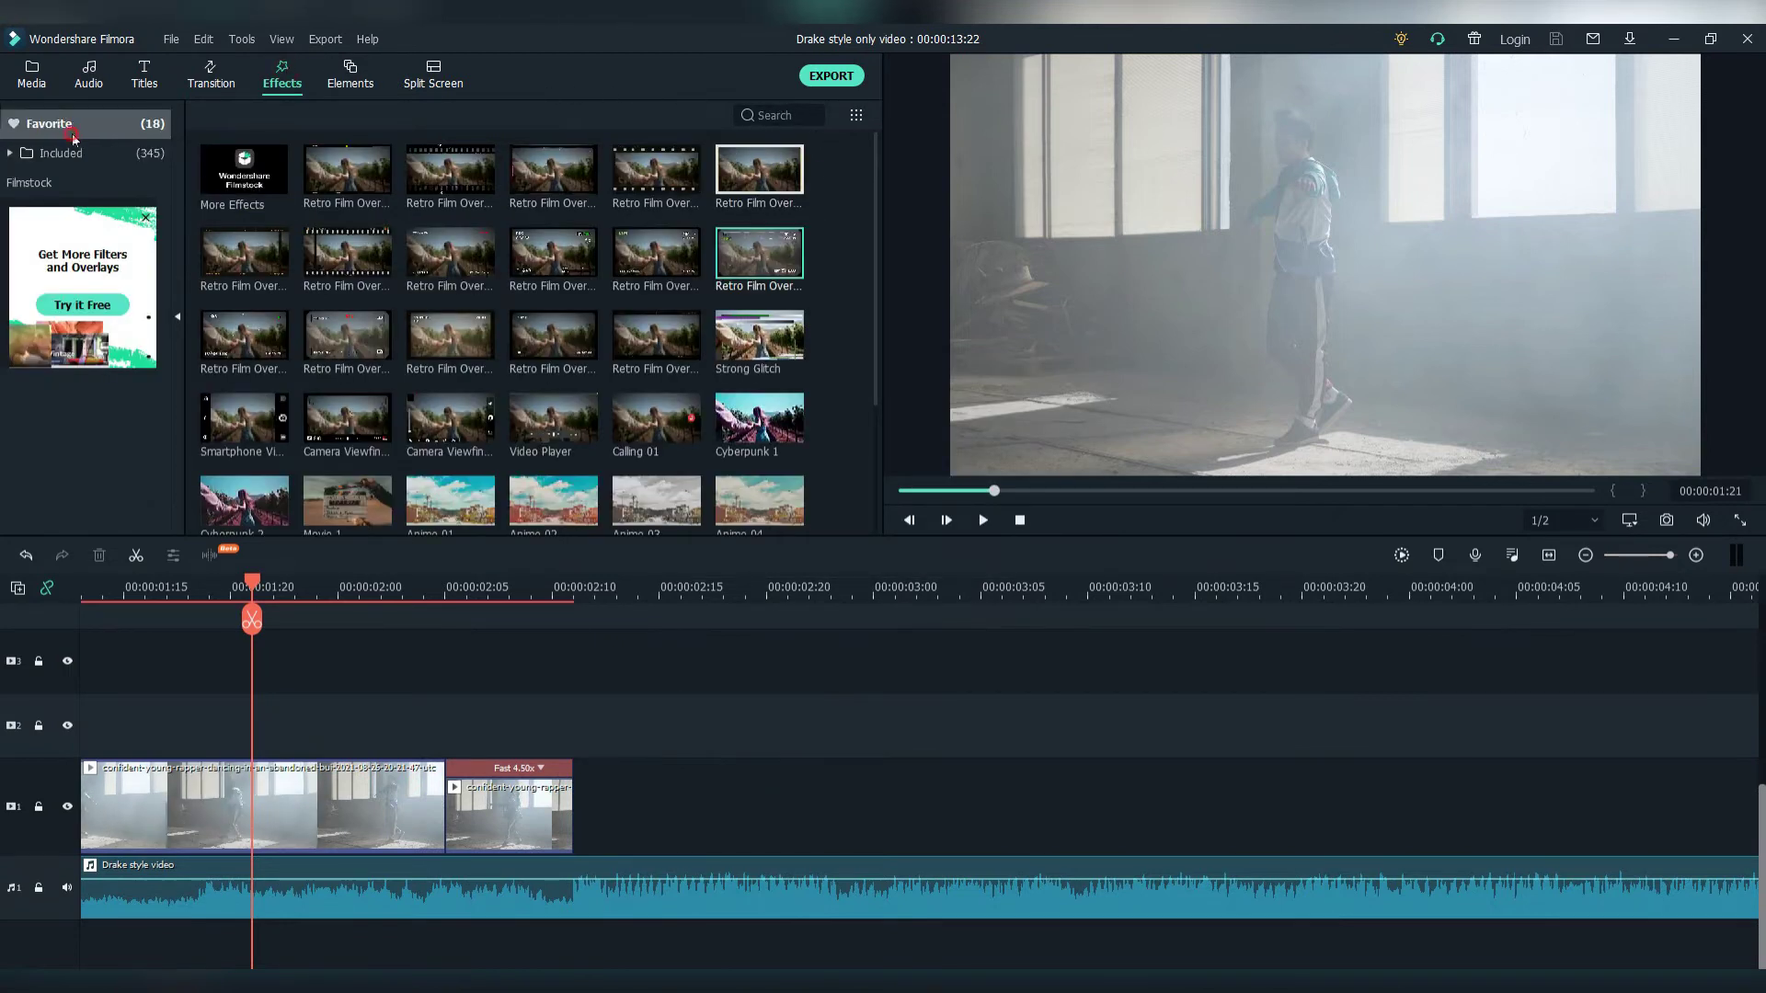
pyautogui.moveTo(345, 274); pyautogui.dragTo(532, 803)
pyautogui.moveTo(552, 368); pyautogui.dragTo(538, 786)
pyautogui.press('space')
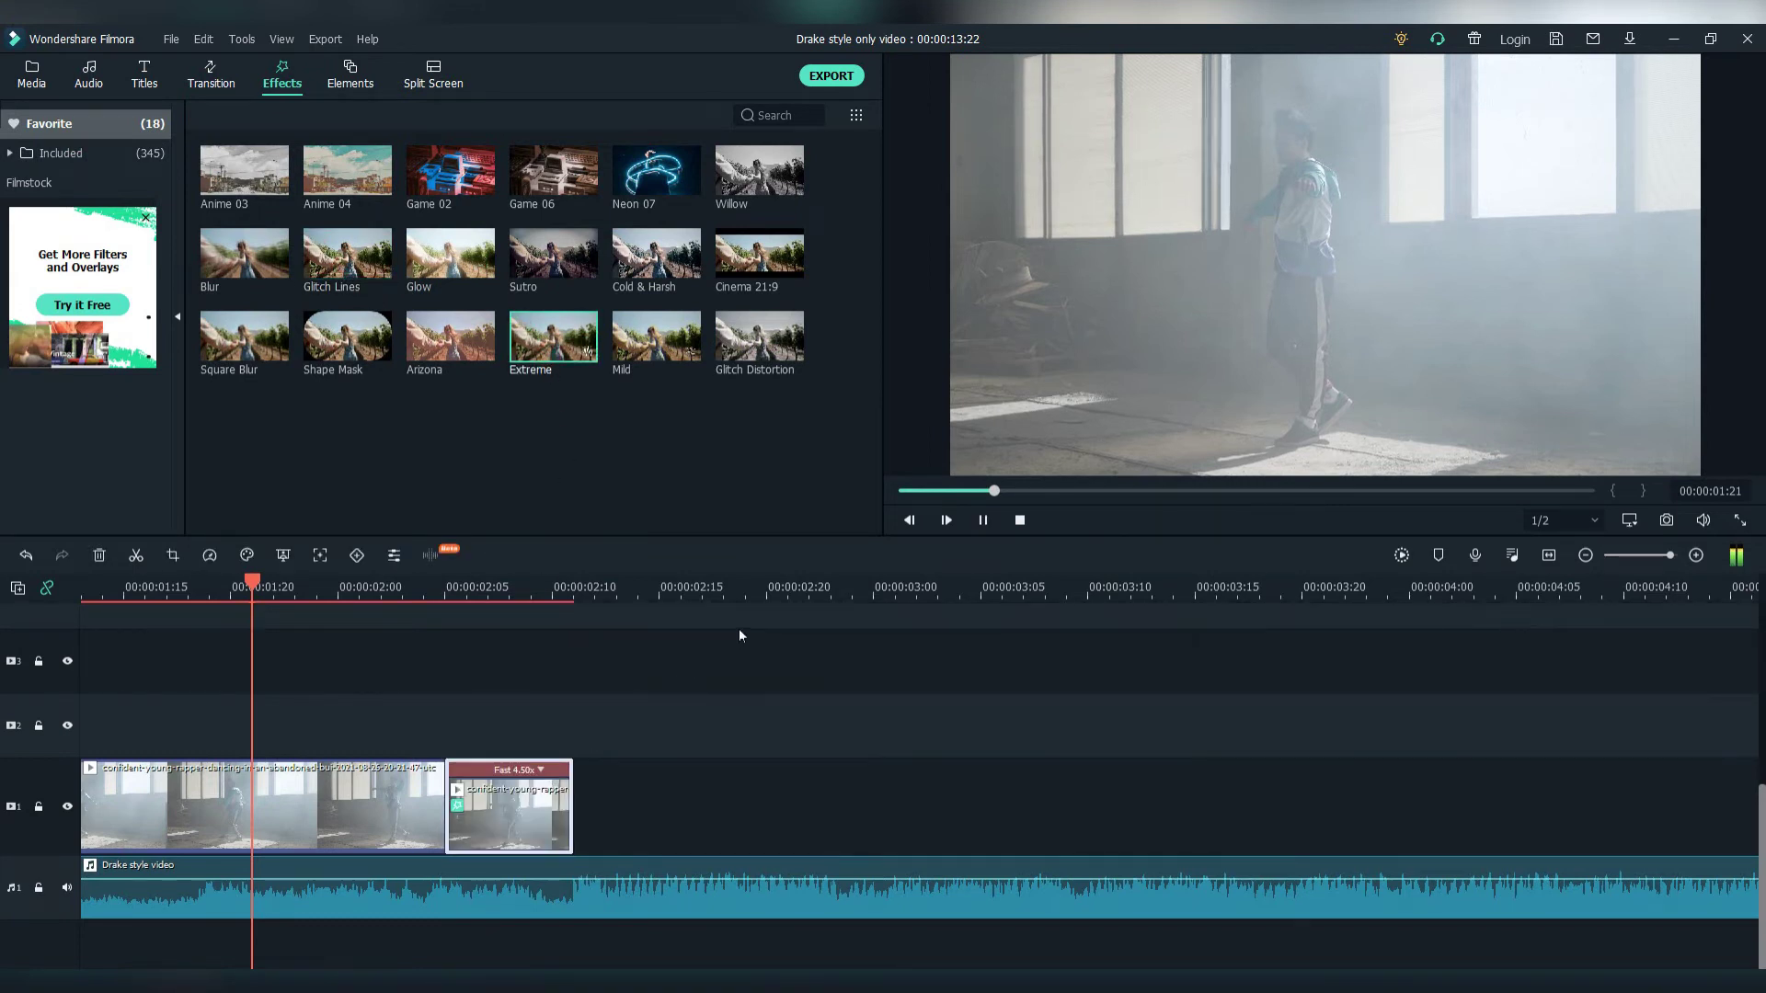
pyautogui.click(745, 598)
pyautogui.scroll(-3, 580, 609)
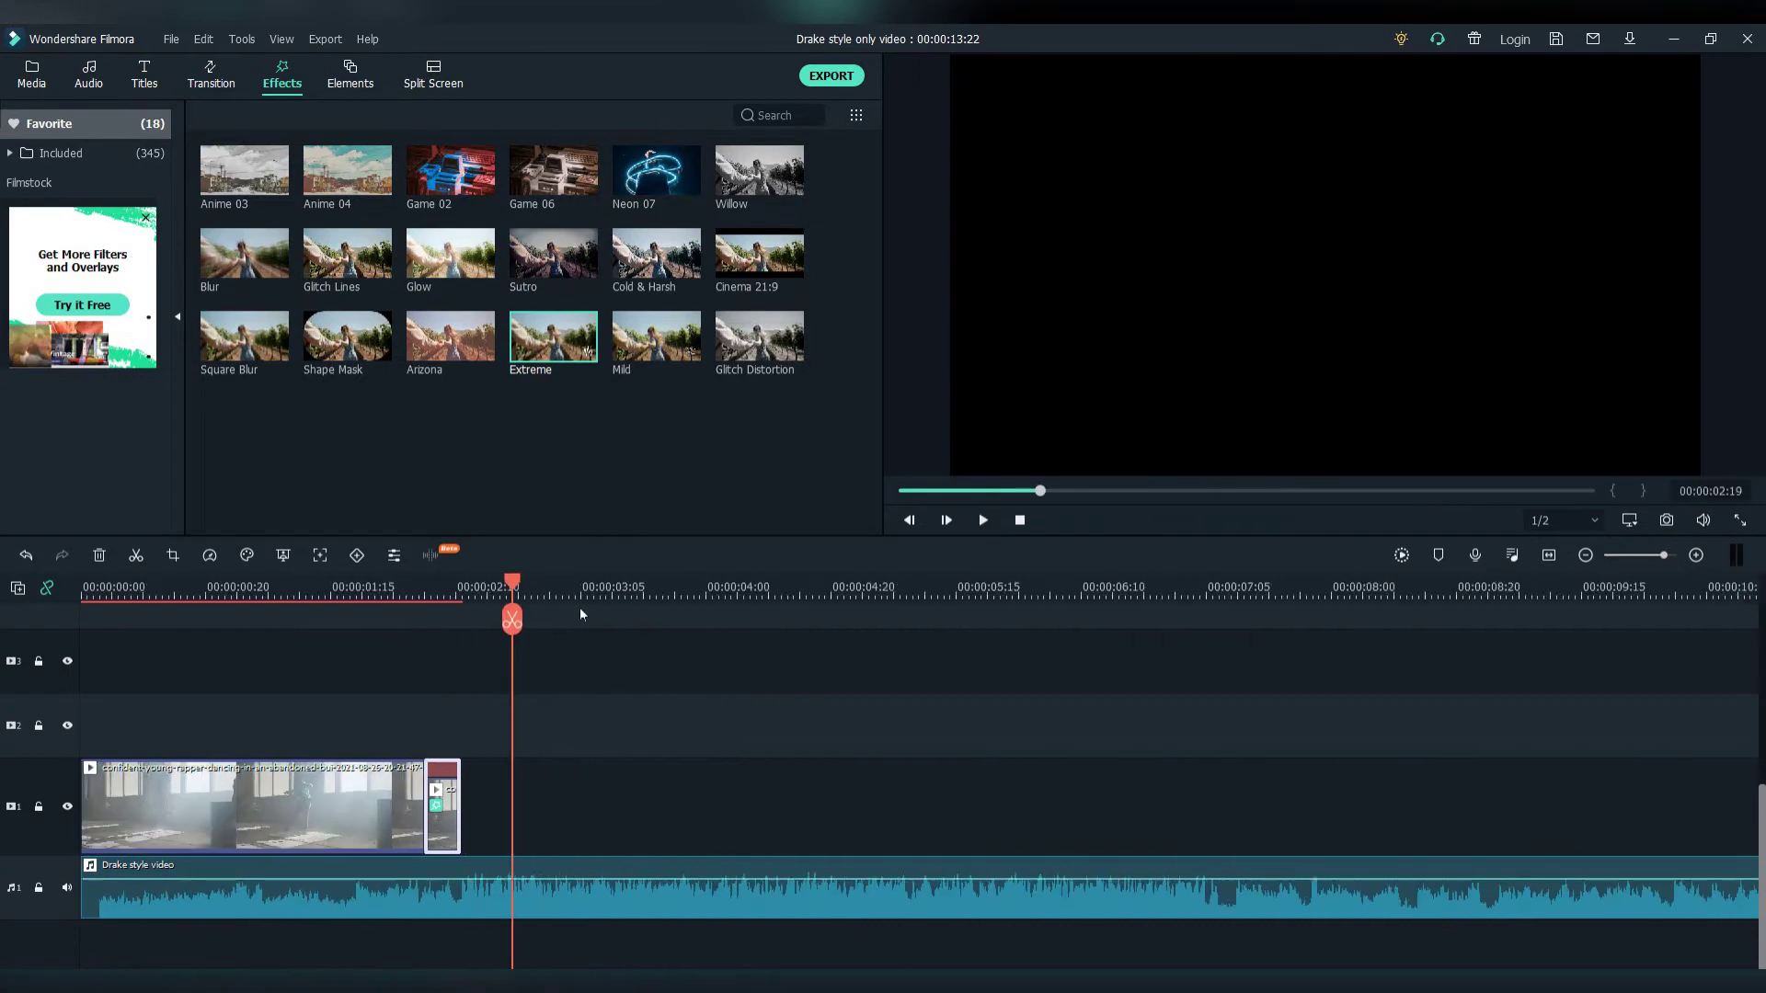
pyautogui.hotkey('ctrl', 's')
# Add the portrait-of-skillful-young-rapper clip directly after the sped-up segment, save the project and play the edit from the start.
pyautogui.click(34, 76)
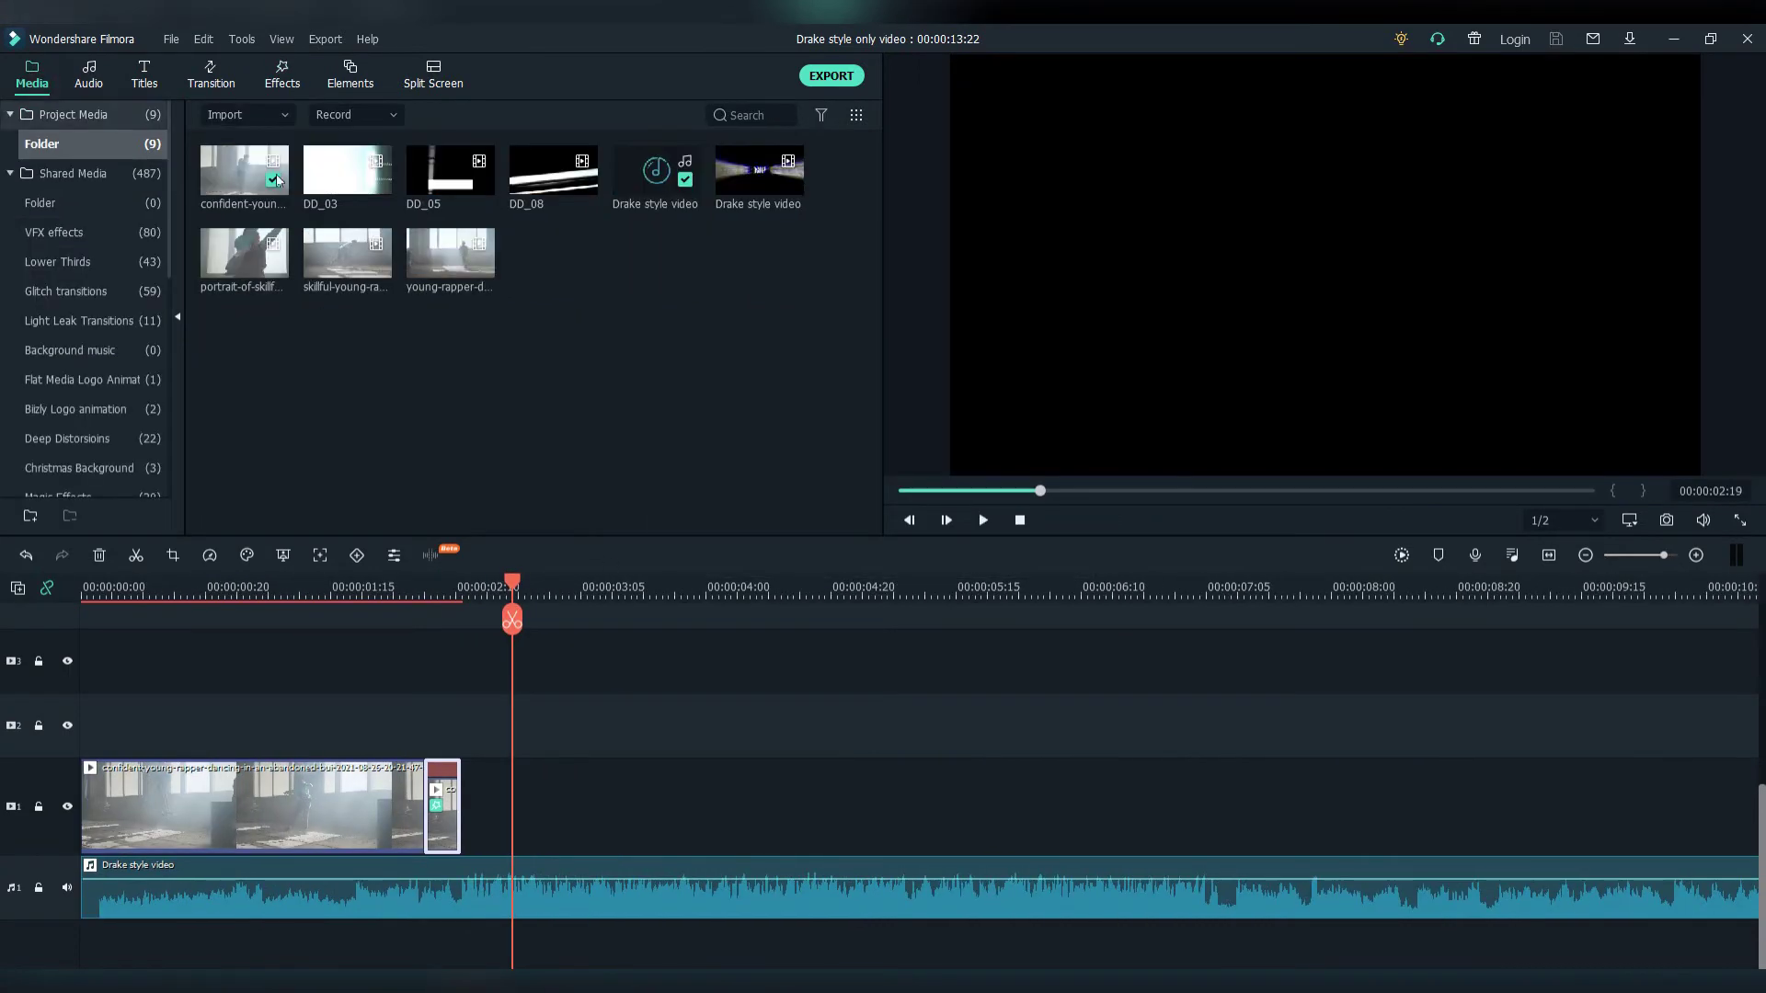
pyautogui.moveTo(222, 273); pyautogui.dragTo(465, 800)
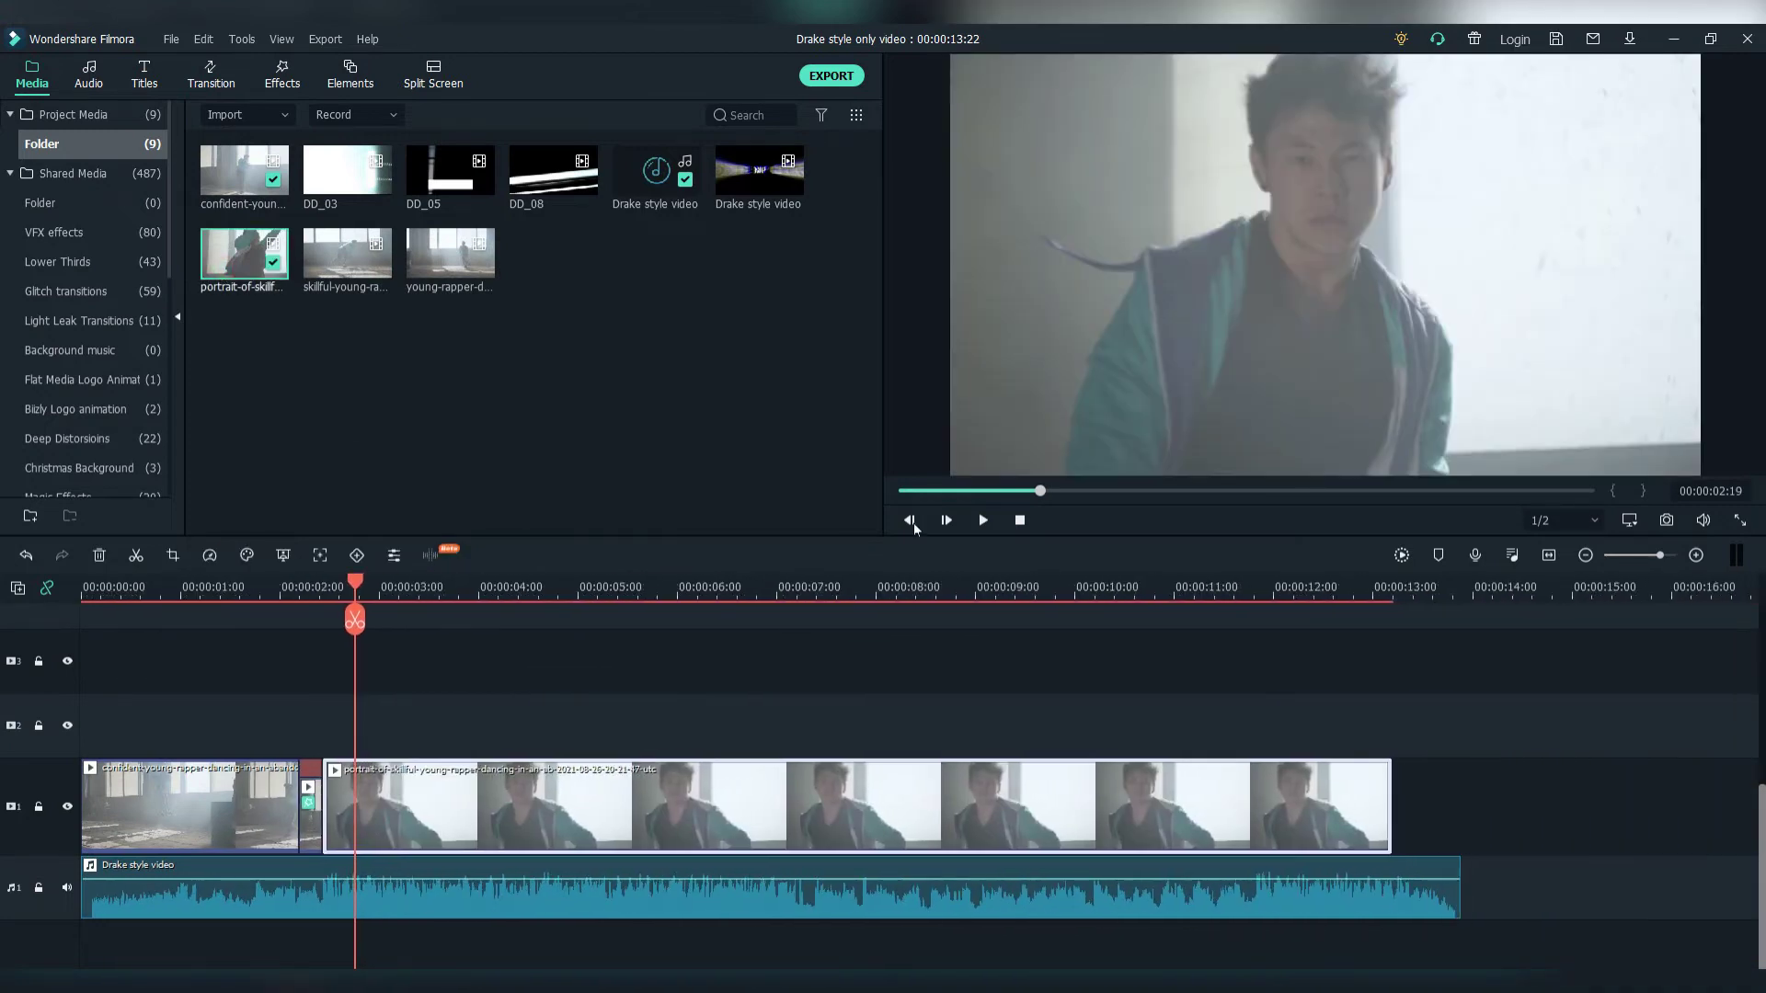
pyautogui.hotkey('ctrl', 's')
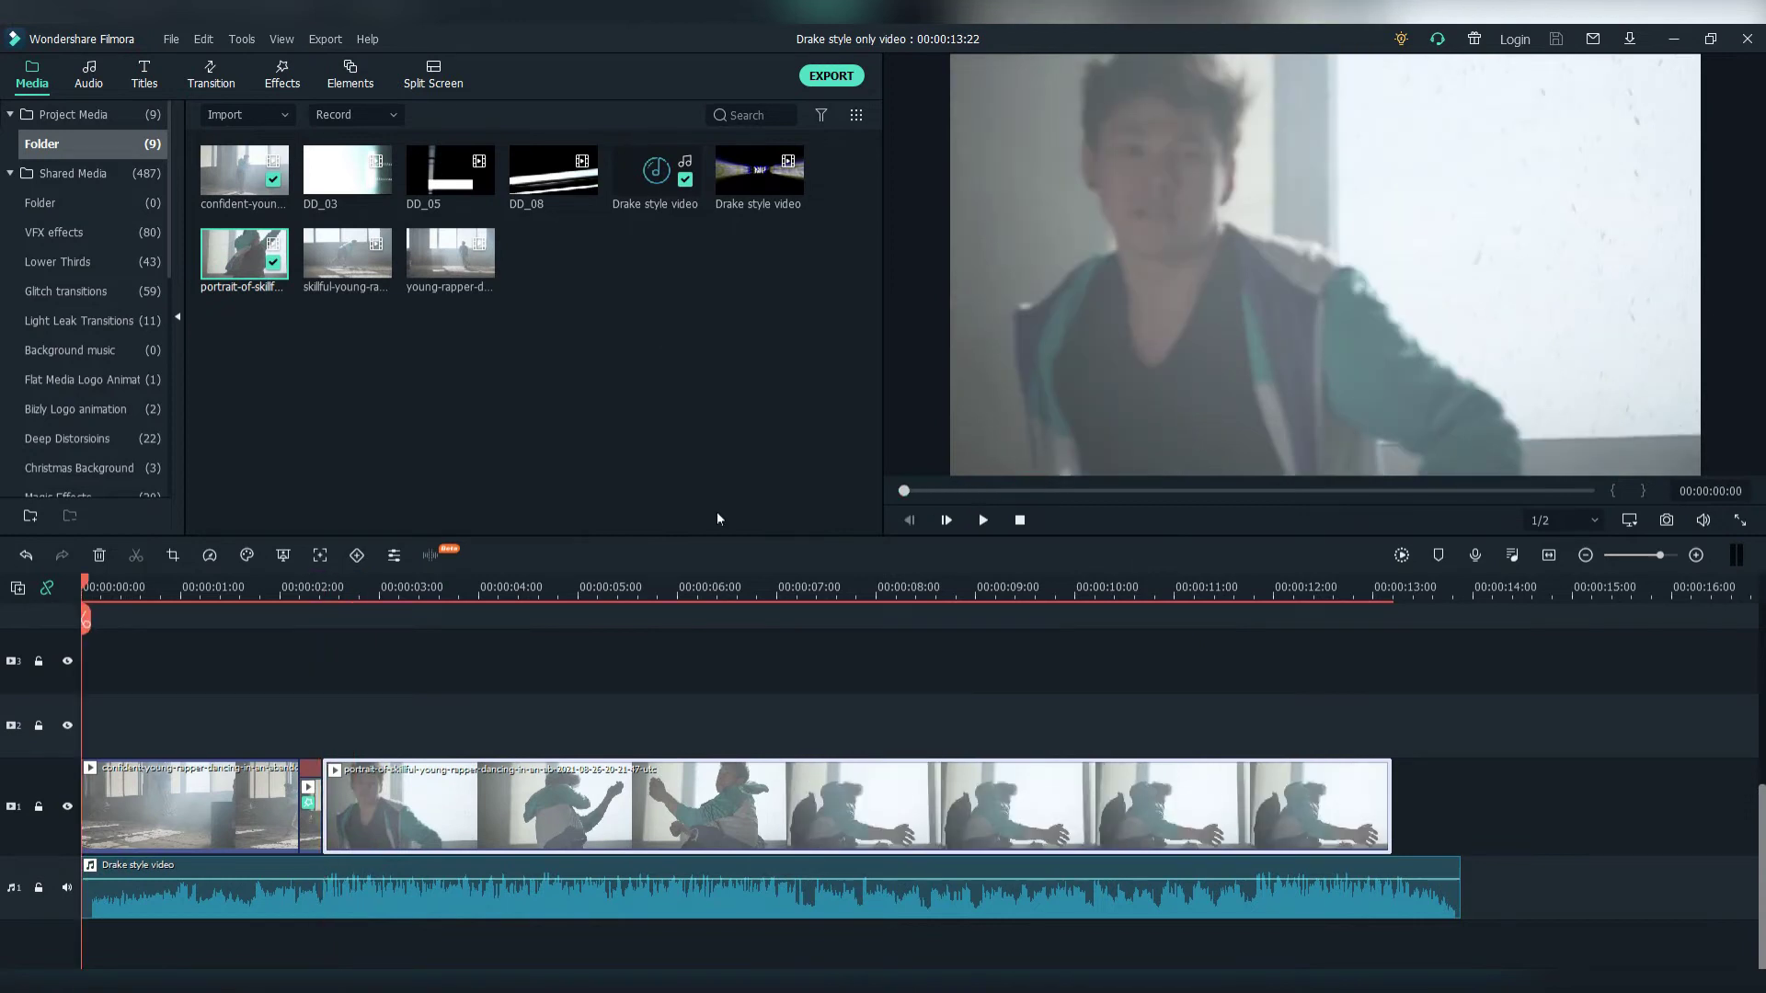
pyautogui.press('space')
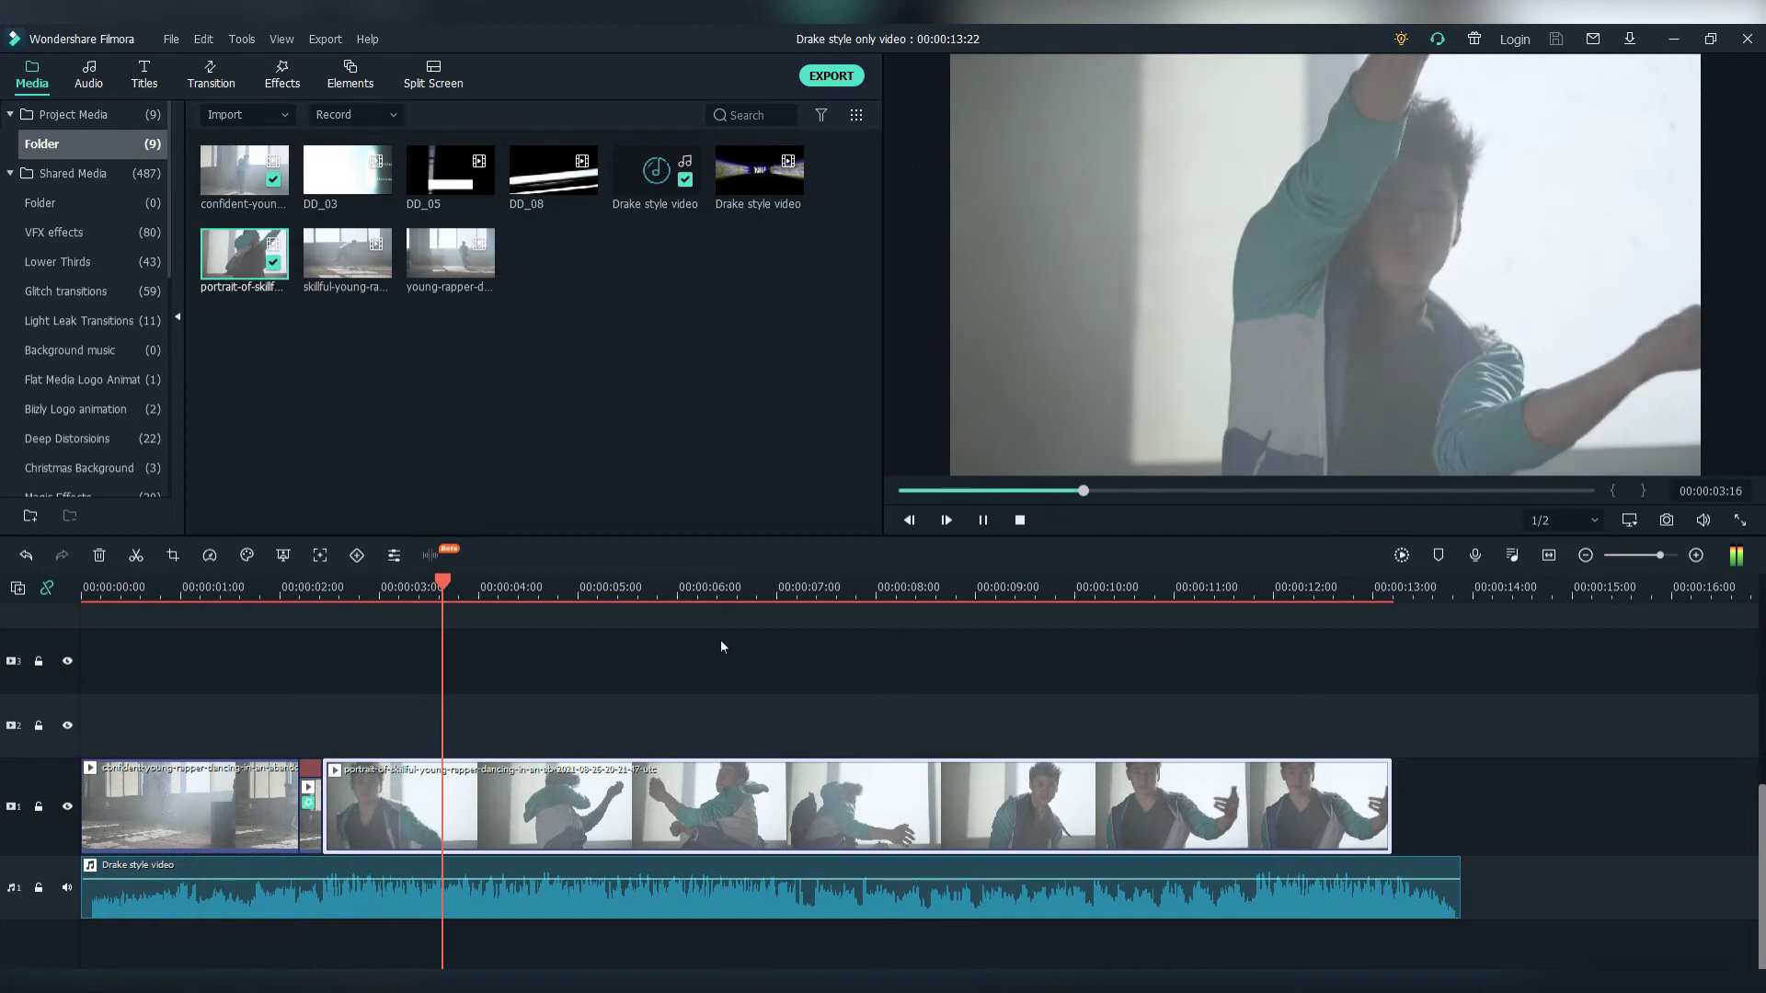
pyautogui.press('space')
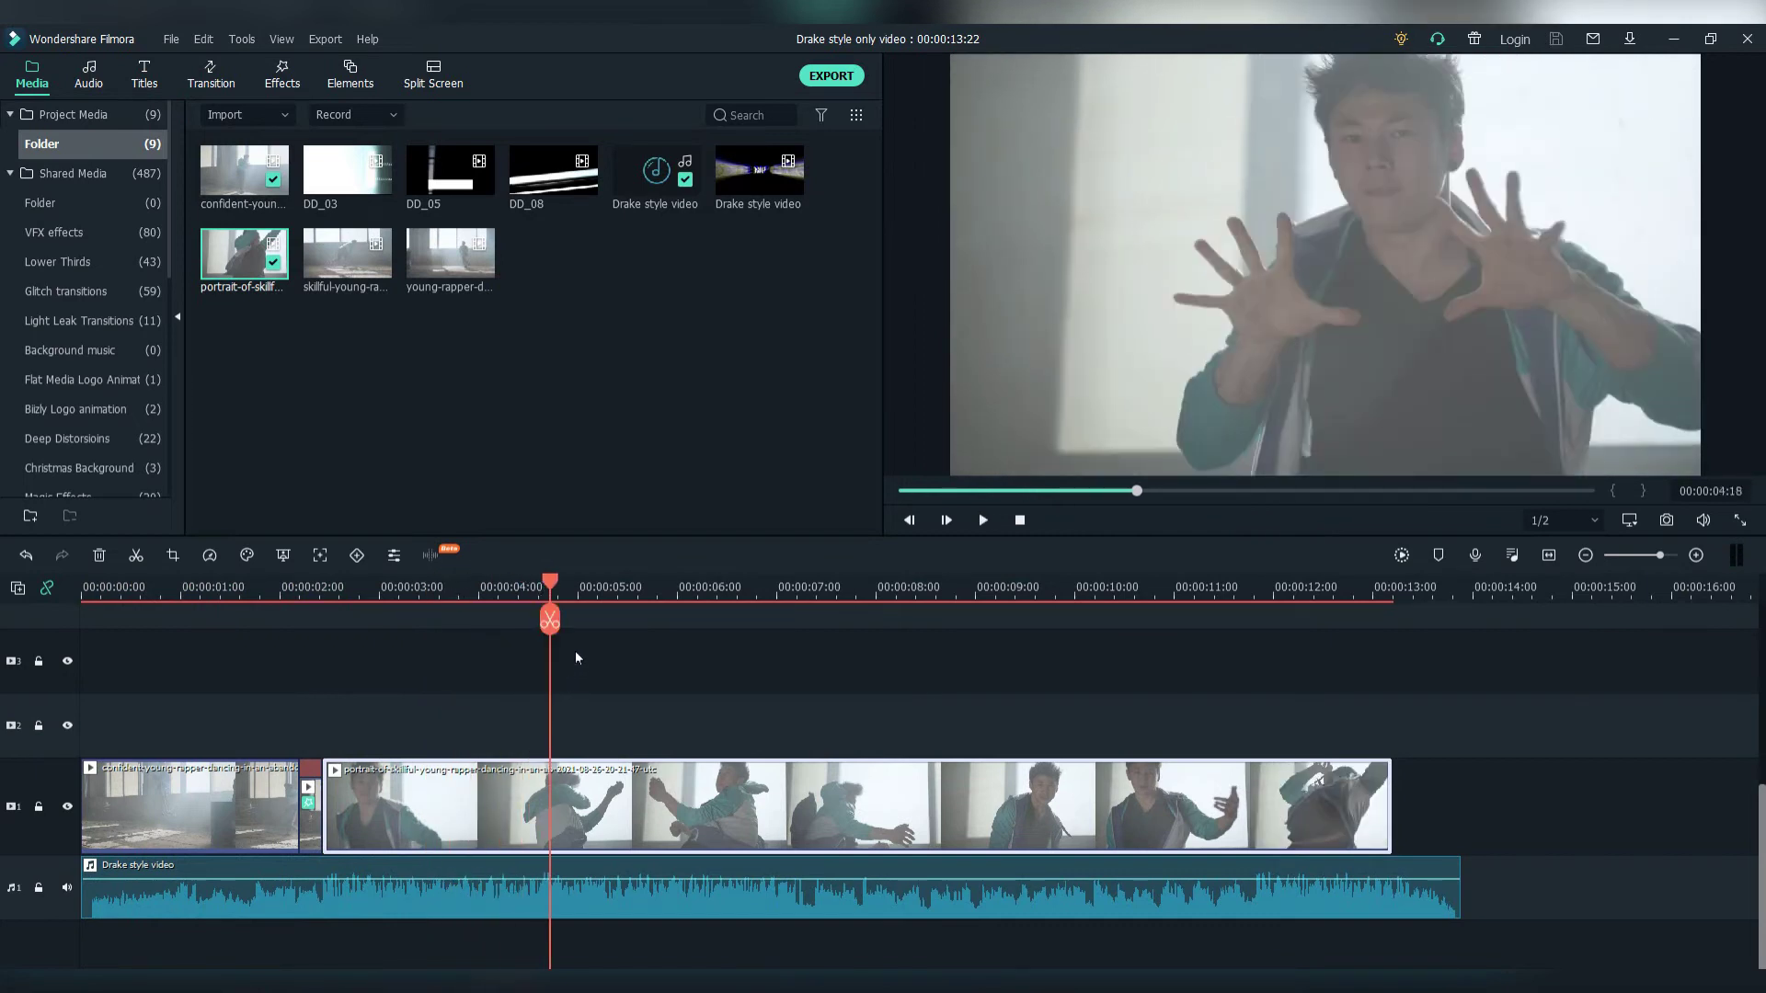
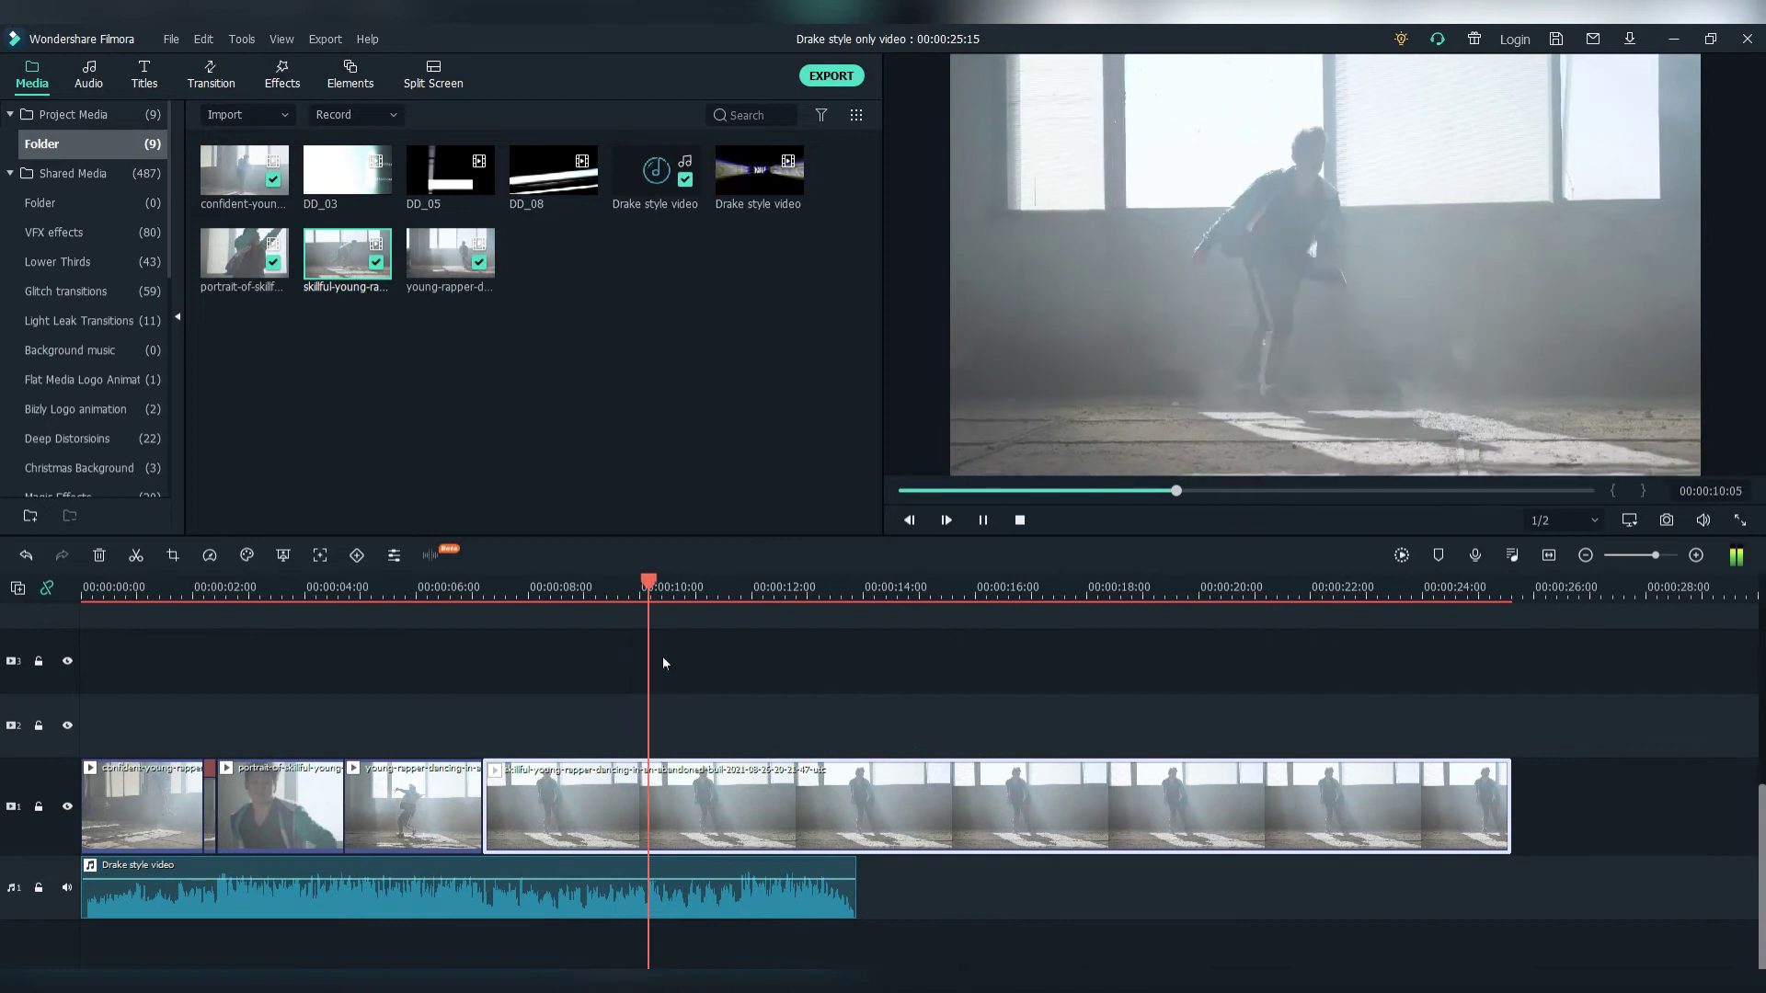
# Stop playback and split the skillful-young-rapper clip at 00:00:11:15.
pyautogui.press('space')
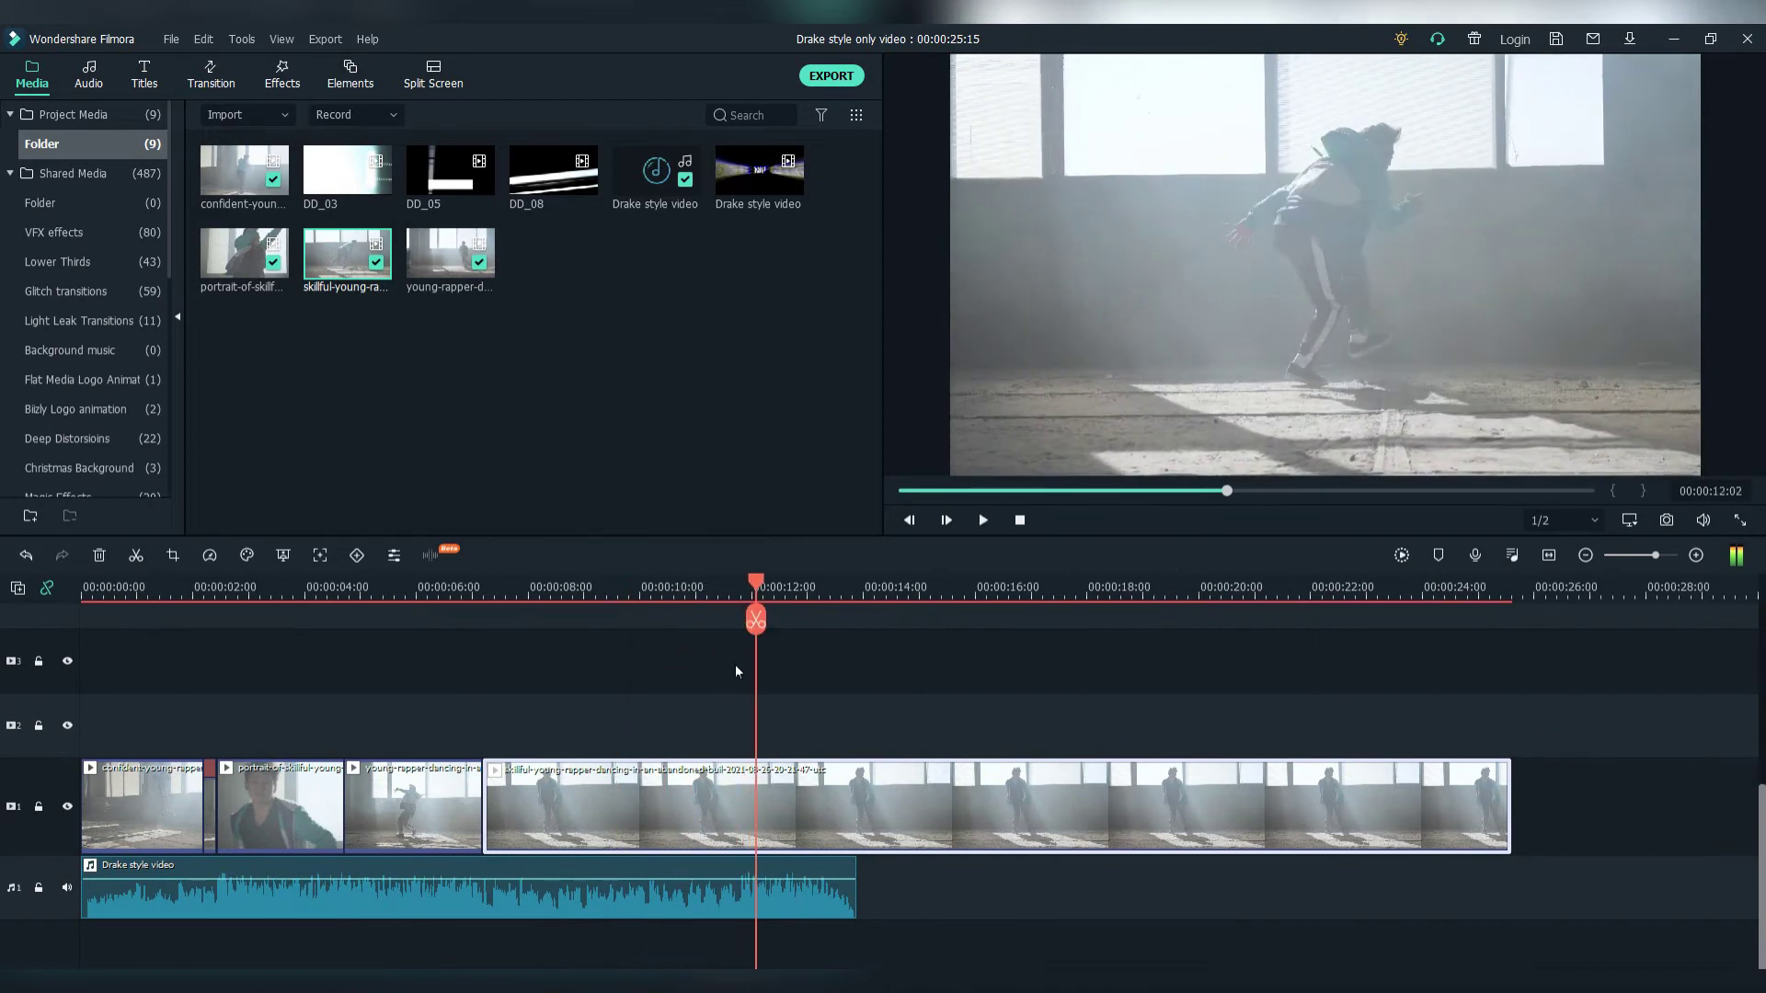
pyautogui.moveTo(757, 589); pyautogui.dragTo(744, 594)
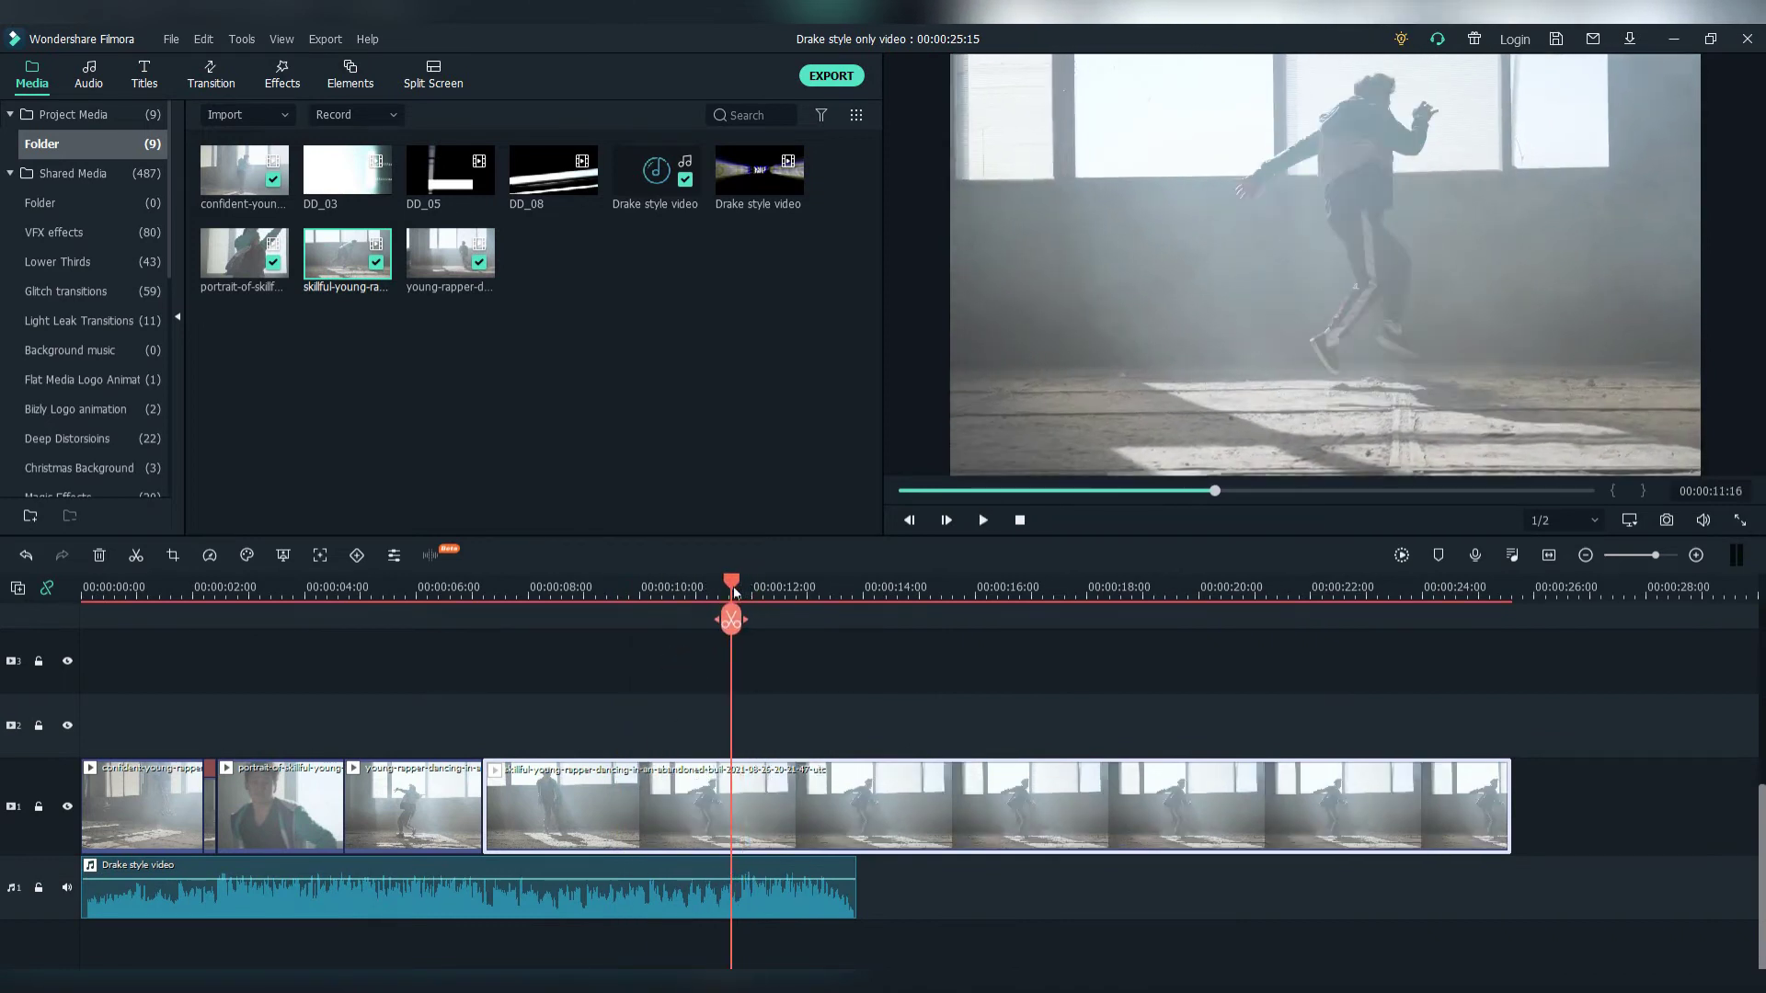
pyautogui.click(739, 593)
pyautogui.hotkey('ctrl', 'b')
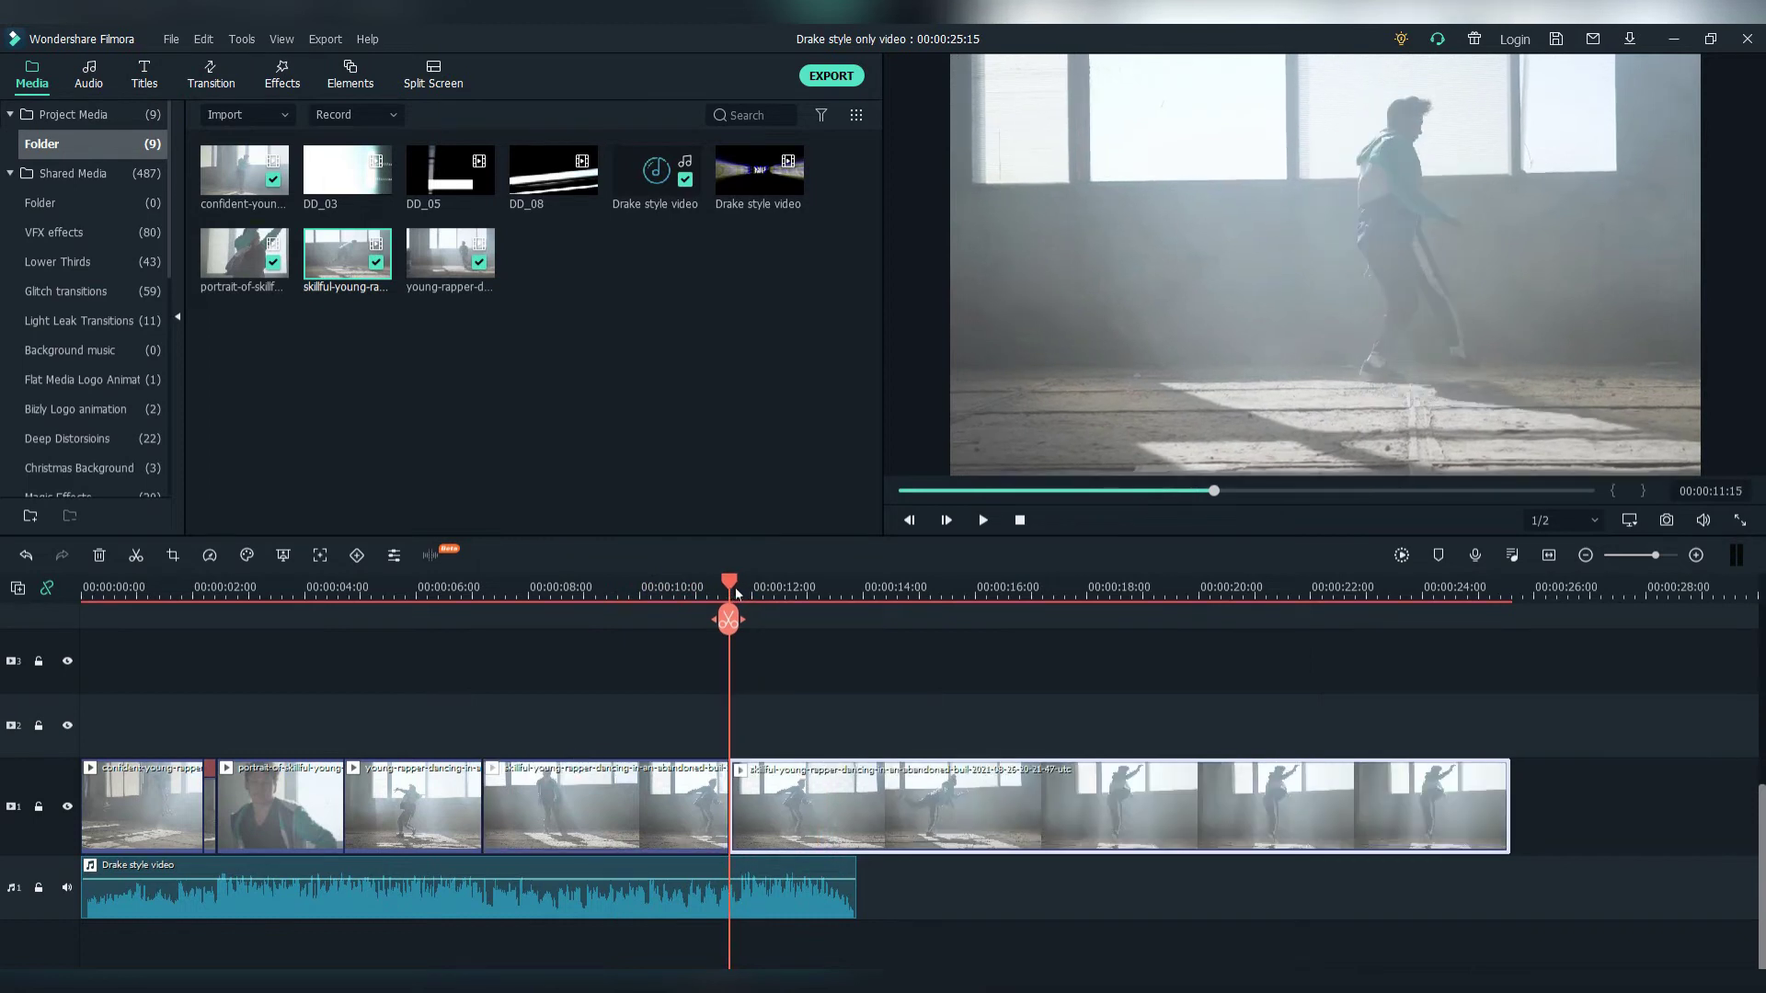
# Set the speed of the skillful-young-rapper section between 00:00:11:15 and 00:00:12:16 to 2.00x.
pyautogui.rightClick(775, 805)
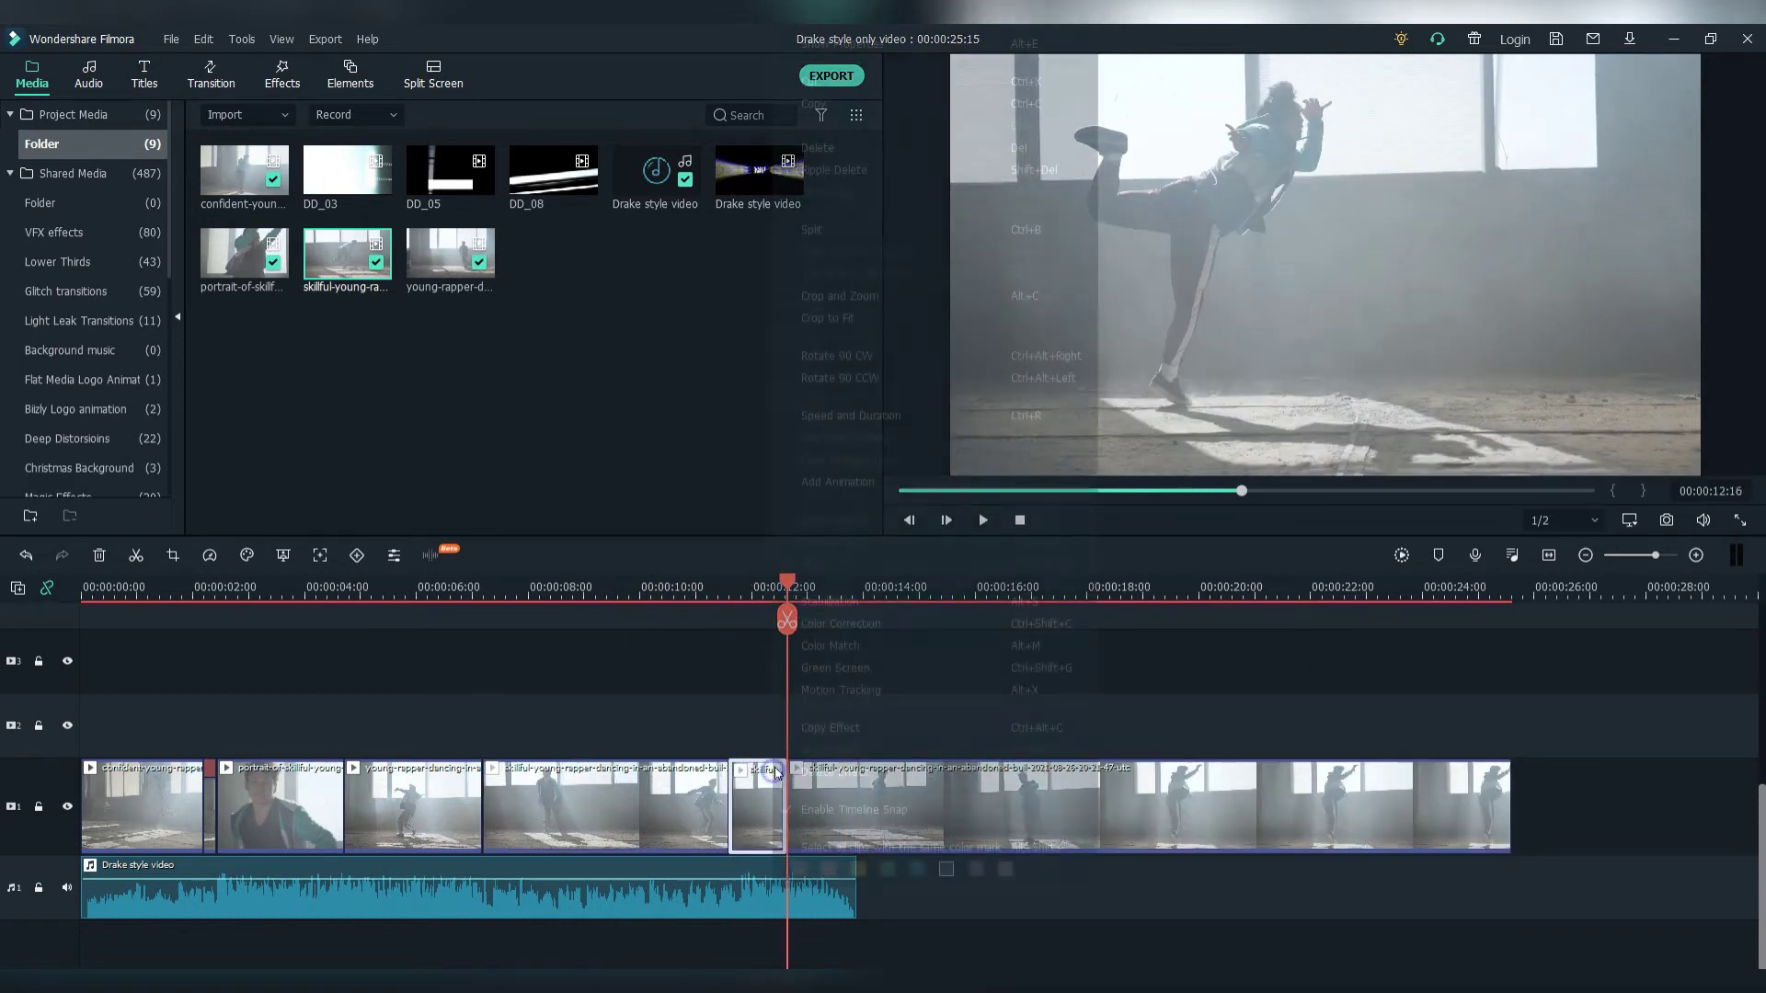
pyautogui.click(862, 415)
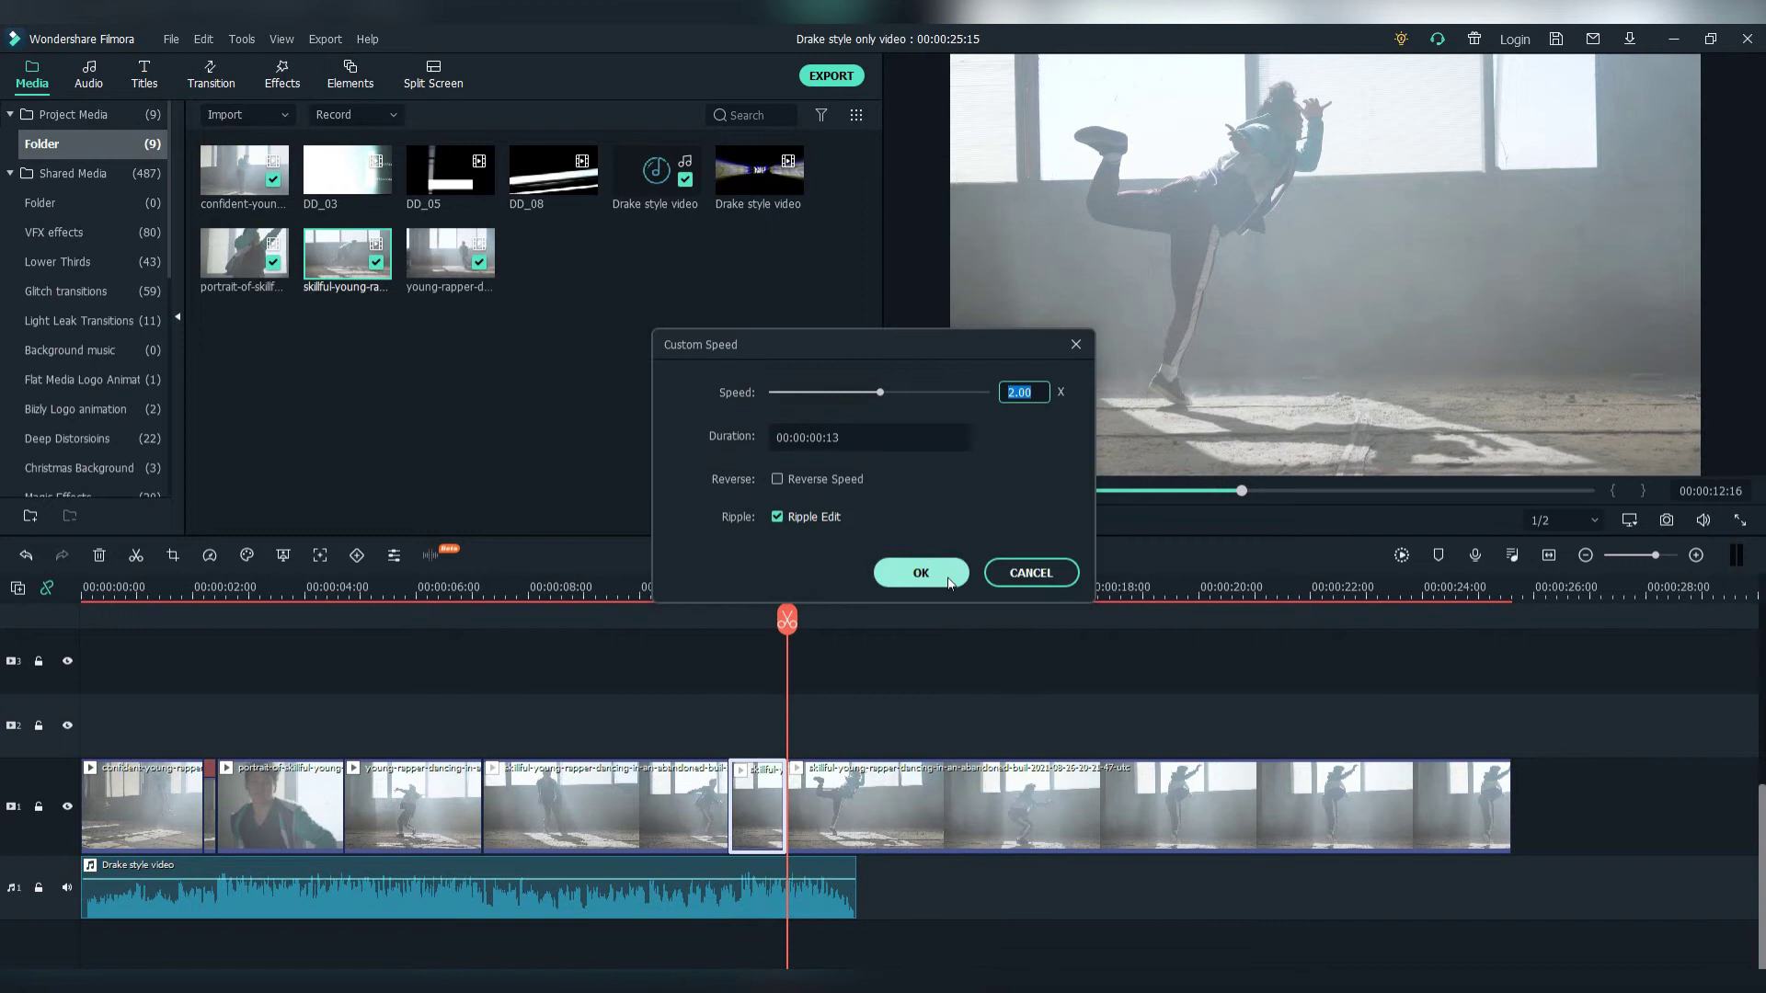
pyautogui.click(921, 573)
# Shorten the sped-up section to about 4.30x speed so it ends on the beat, close the gap after it and play it back.
pyautogui.scroll(3, 1079, 653)
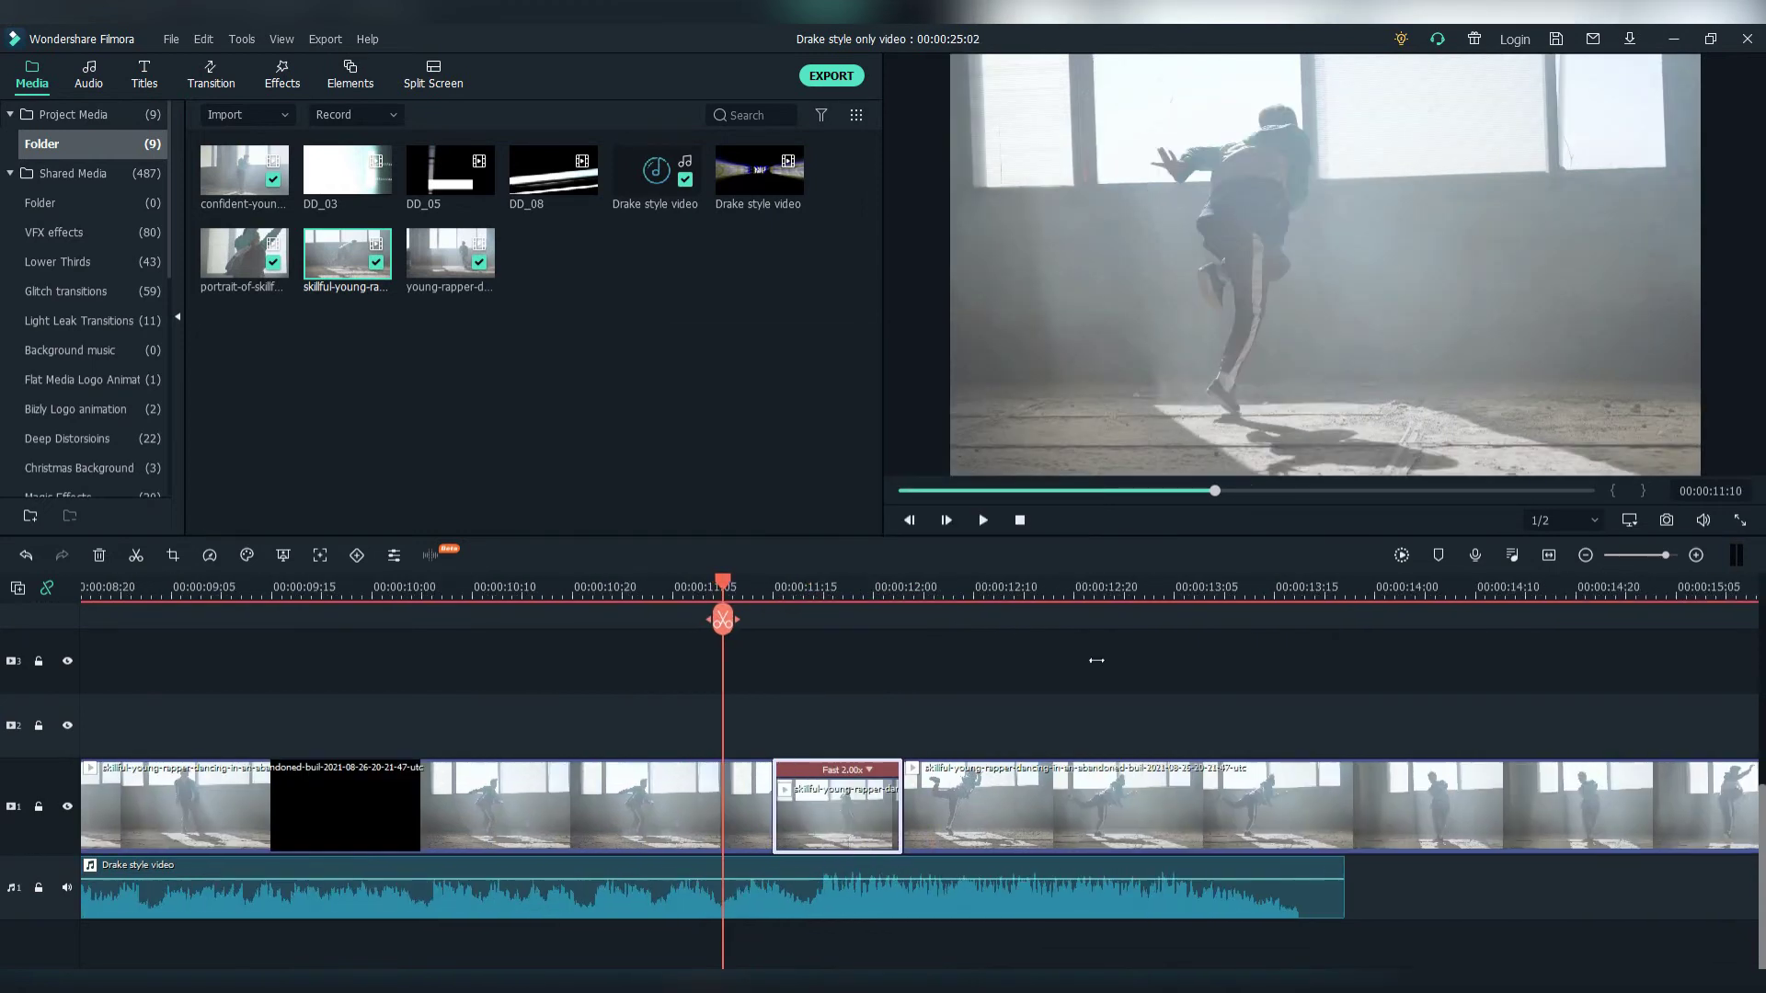
pyautogui.scroll(1, 1079, 653)
pyautogui.moveTo(932, 769); pyautogui.dragTo(855, 781)
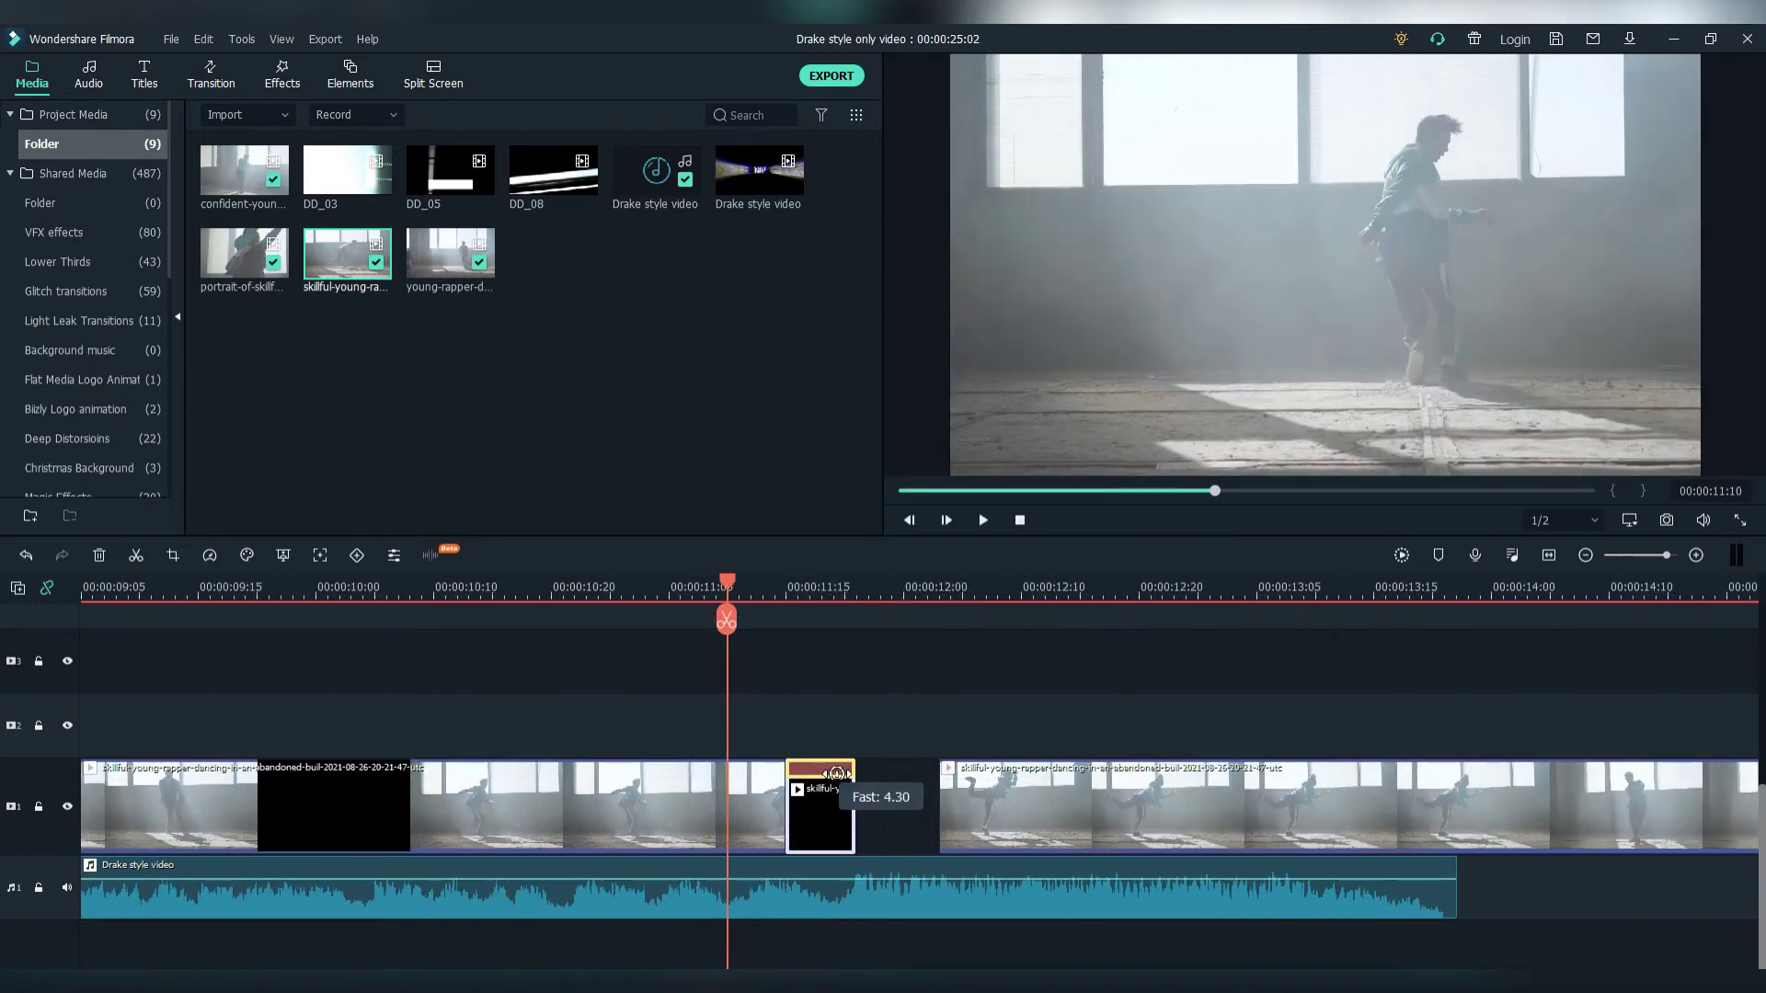
pyautogui.moveTo(965, 802); pyautogui.dragTo(885, 798)
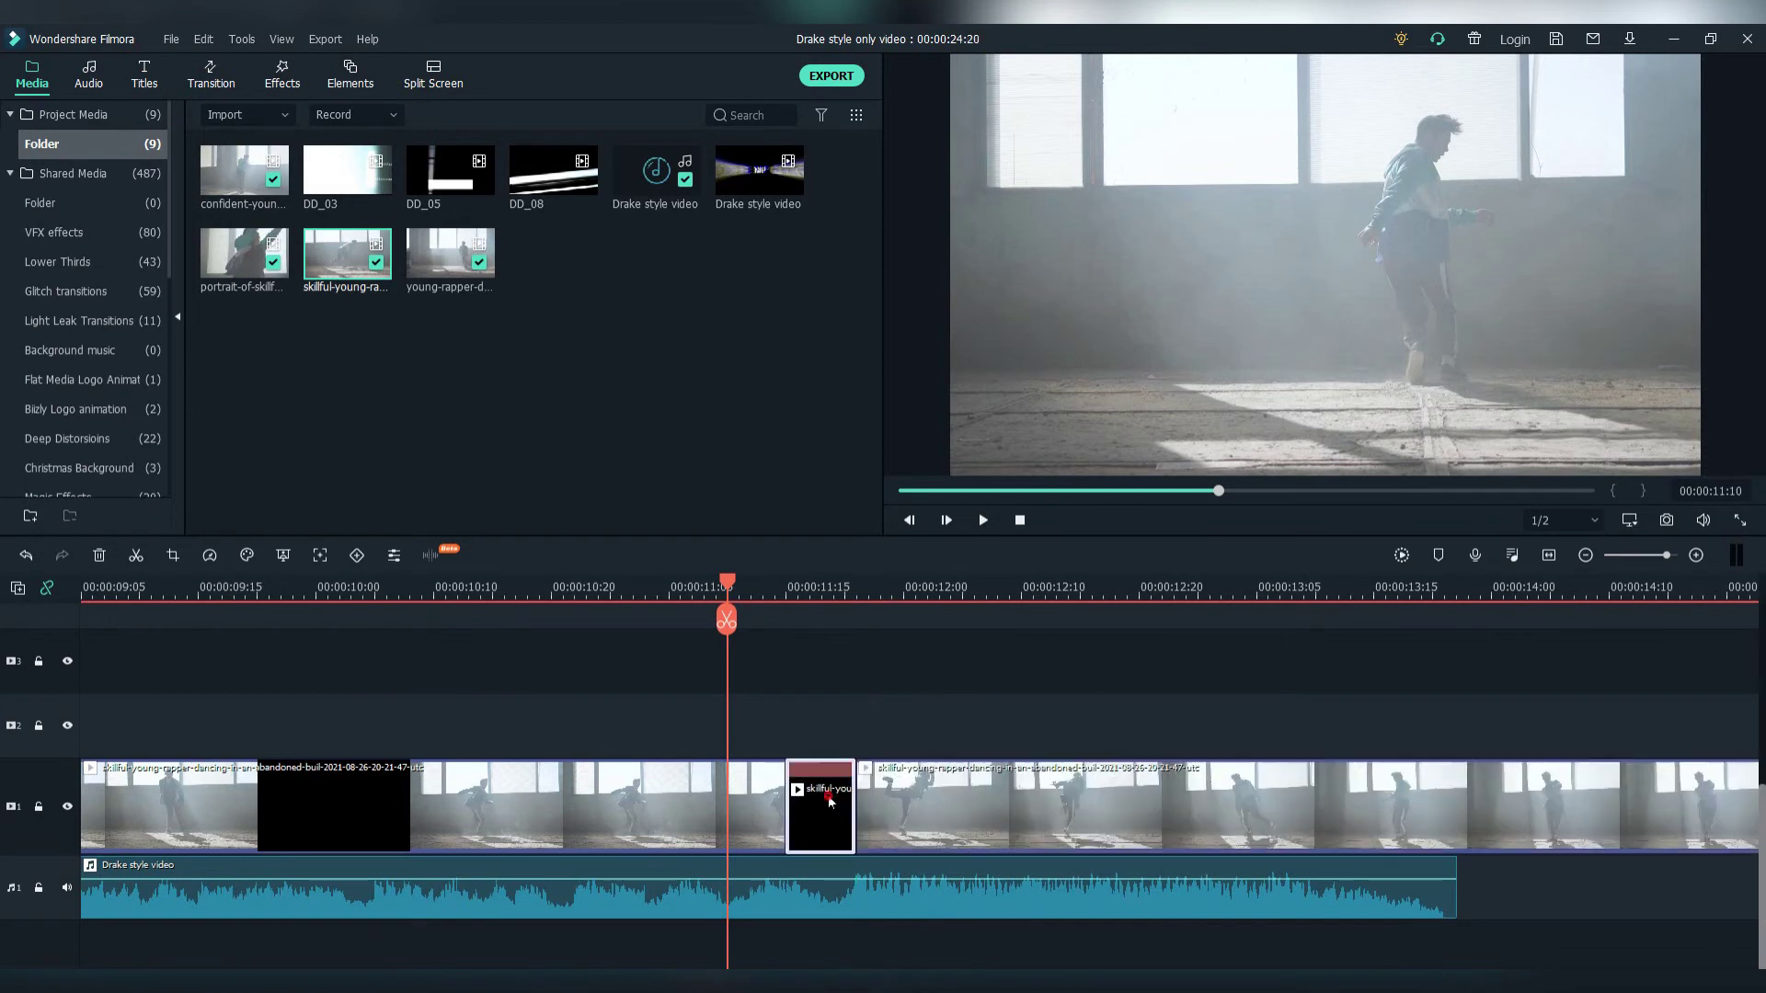
pyautogui.press('space')
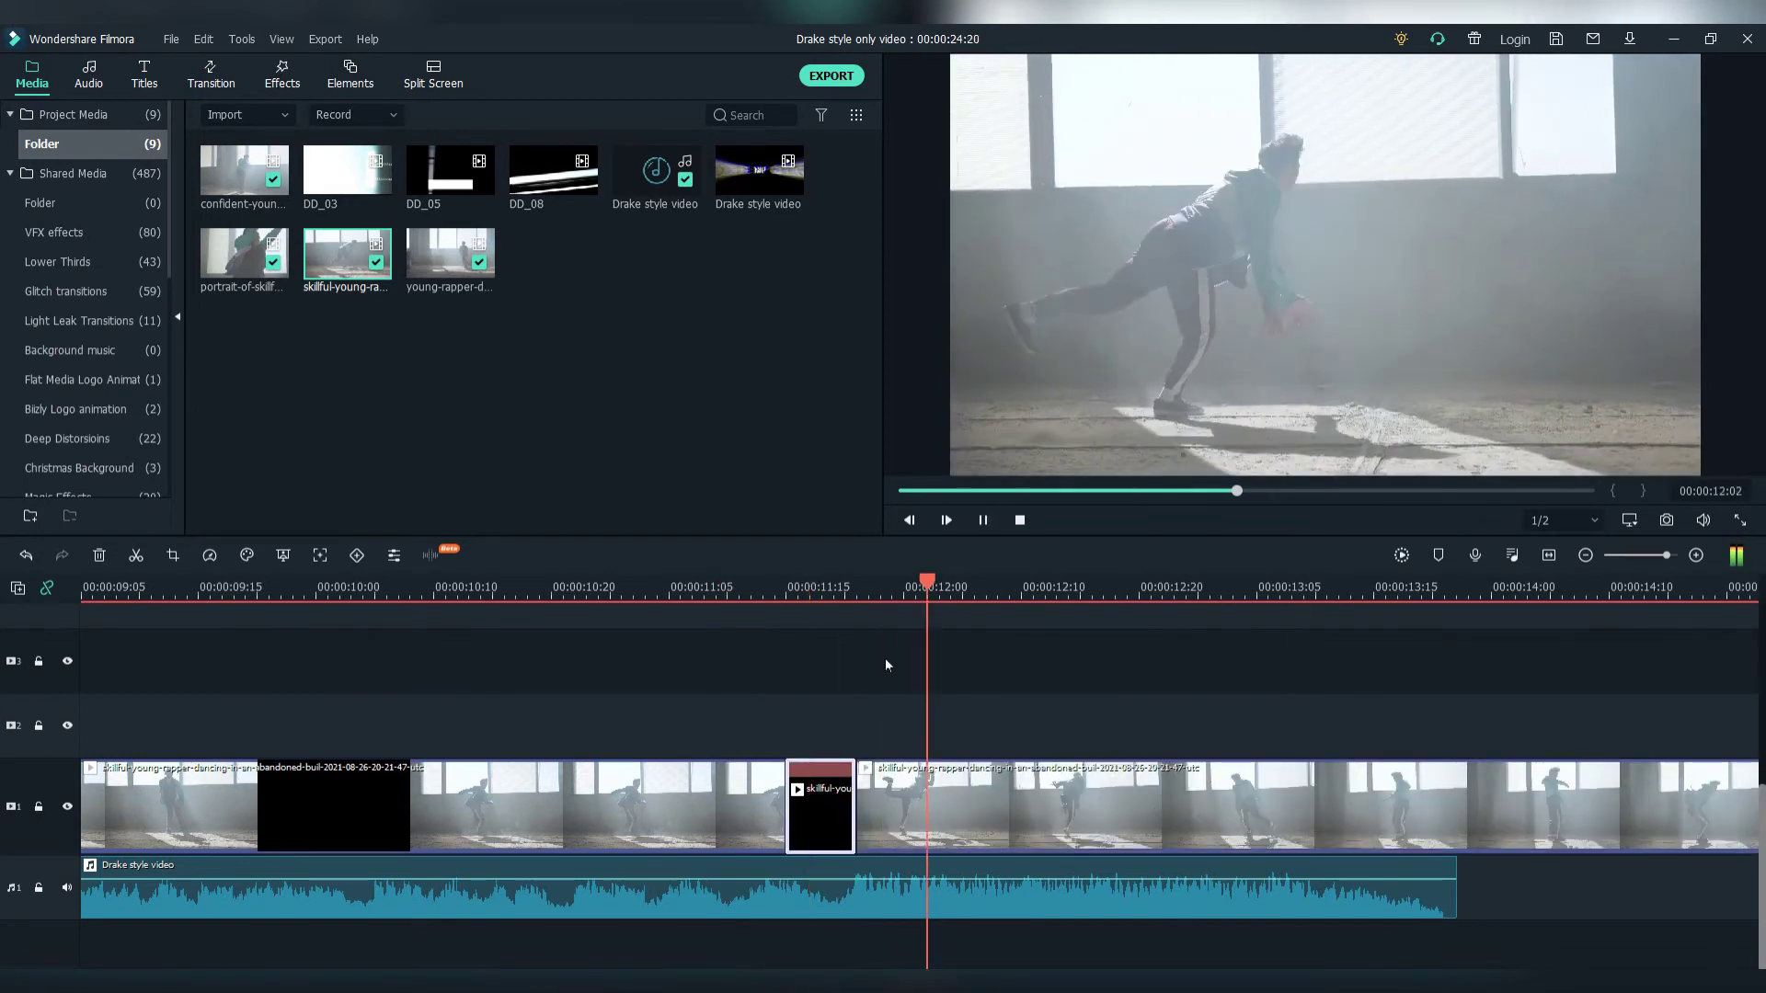
# Split the remaining skillful-young-rapper clip at 00:00:12:01 and apply the Extreme effect to the short piece before the cut.
pyautogui.click(1004, 769)
pyautogui.moveTo(974, 618); pyautogui.dragTo(916, 618)
pyautogui.click(921, 619)
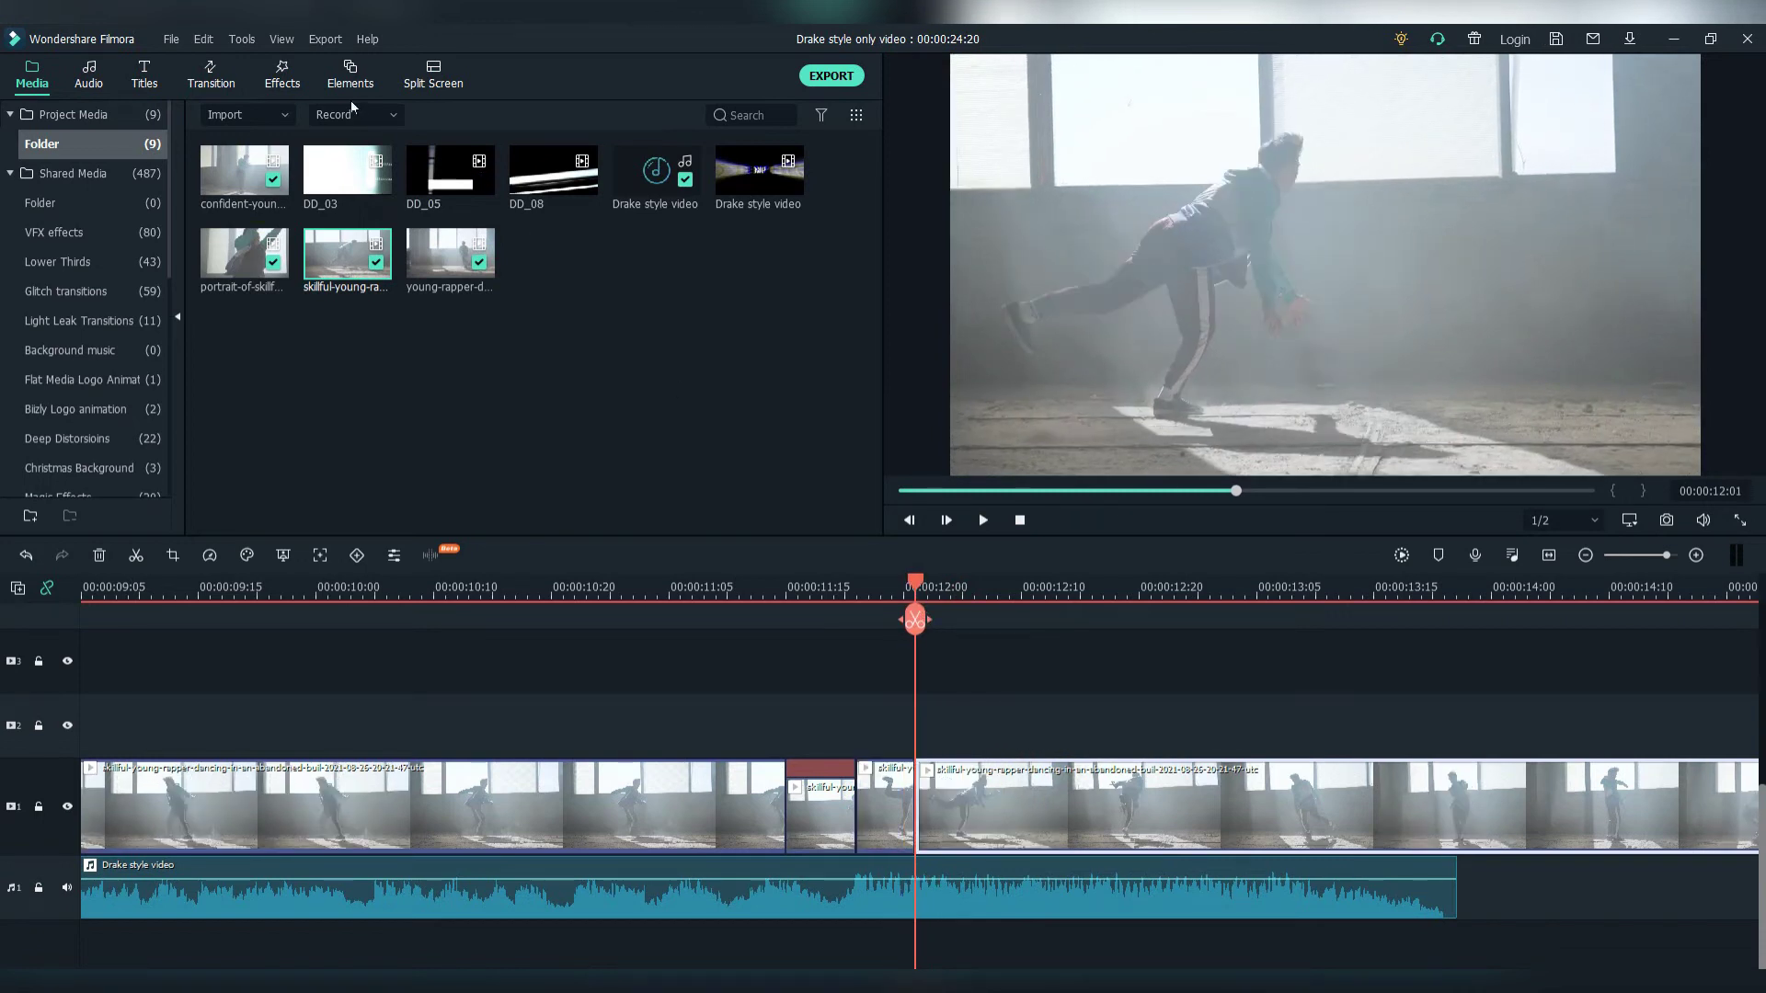
pyautogui.click(289, 89)
pyautogui.moveTo(582, 346); pyautogui.dragTo(905, 783)
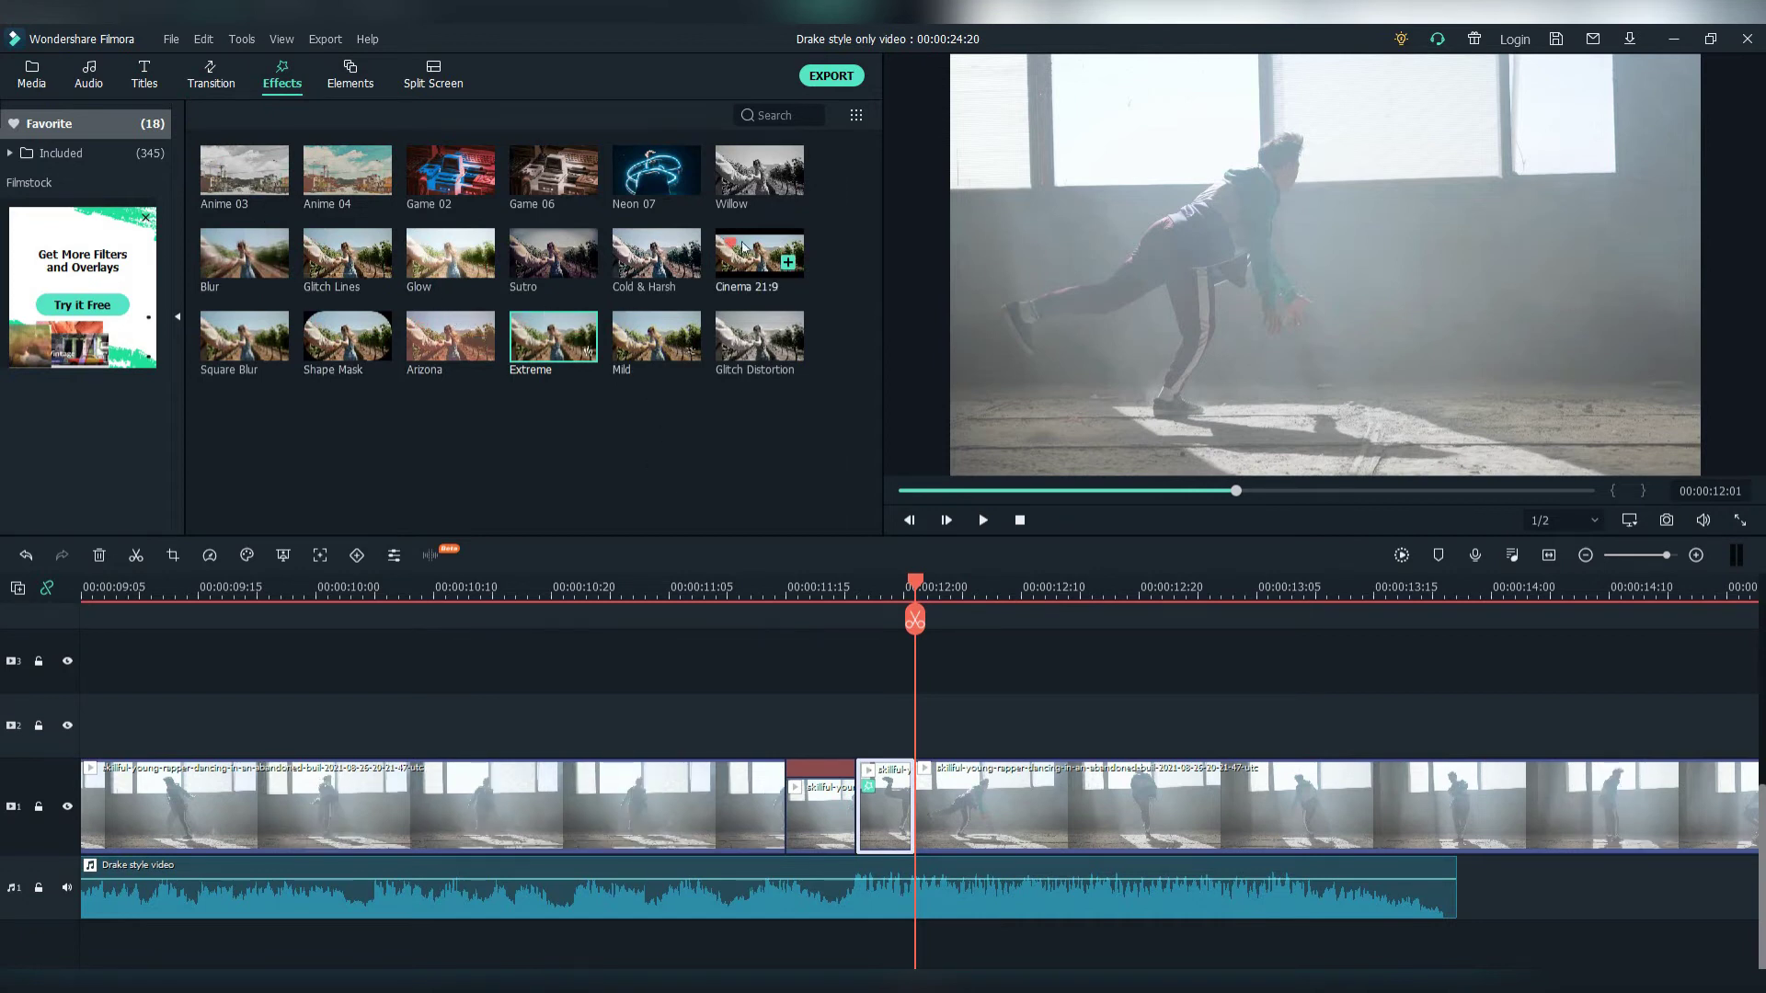
pyautogui.moveTo(662, 487); pyautogui.dragTo(891, 803)
# Flip the last skillful-young-rapper clip horizontally, reselect the short effect piece and save the project.
pyautogui.doubleClick(972, 794)
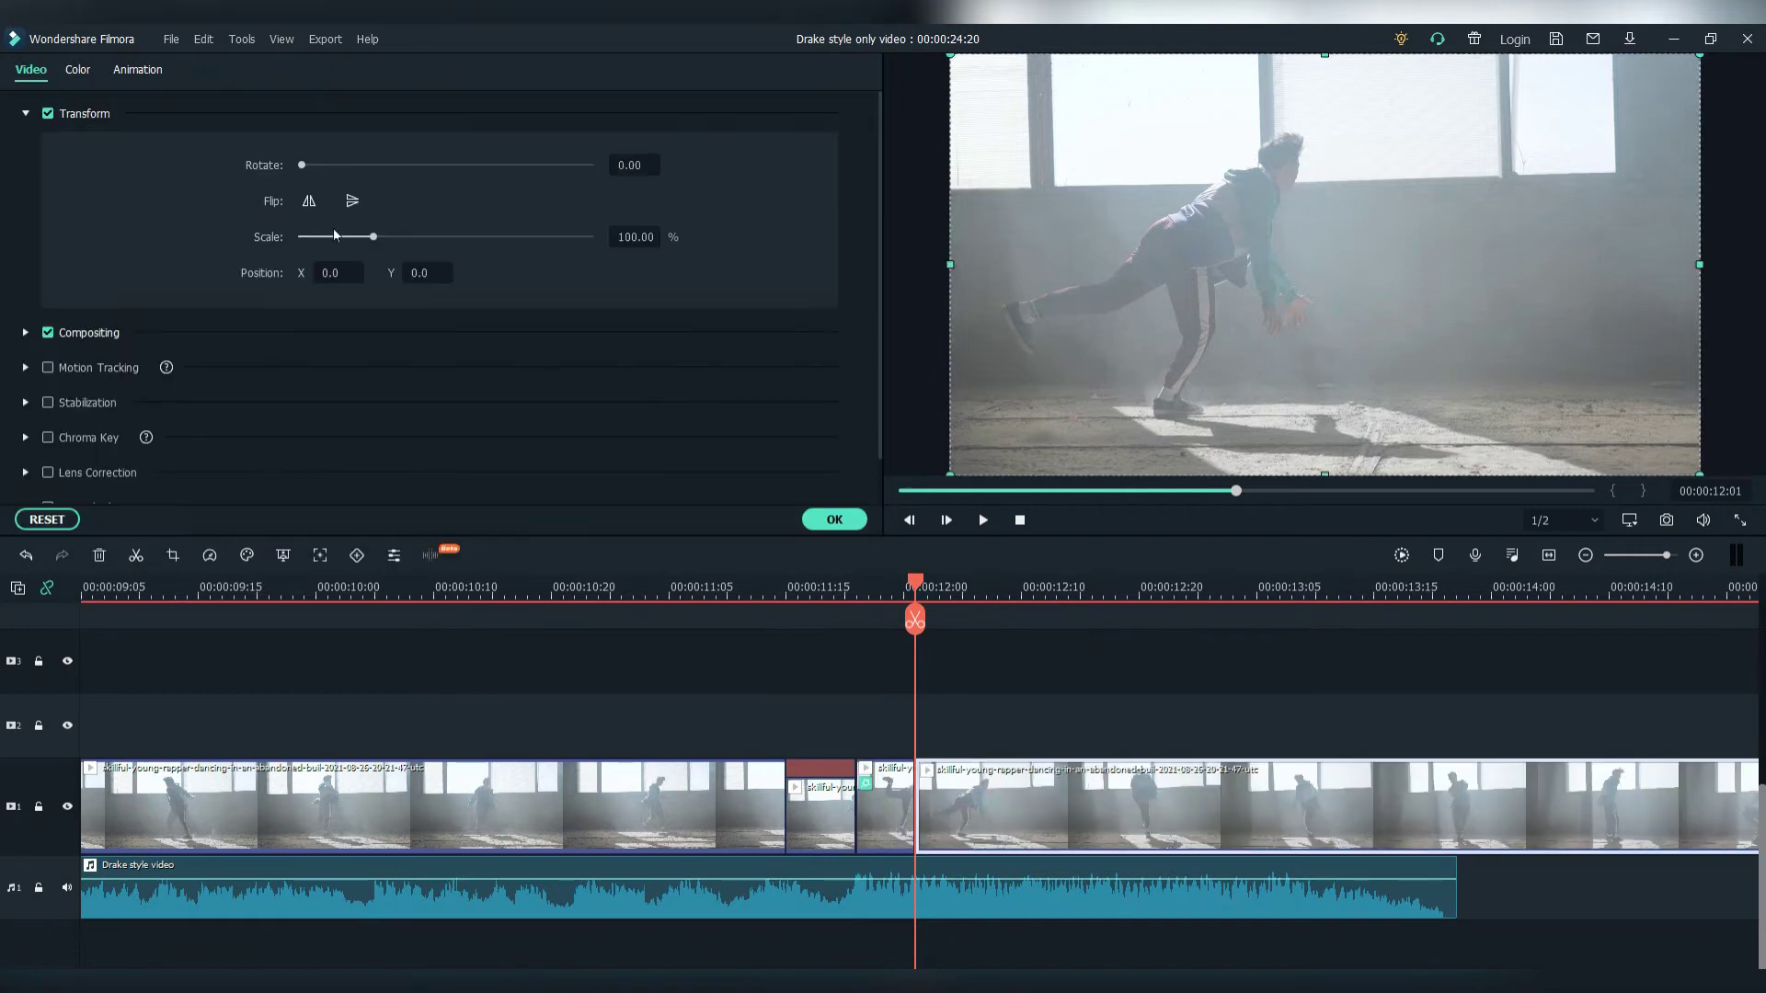
pyautogui.click(308, 201)
pyautogui.click(874, 815)
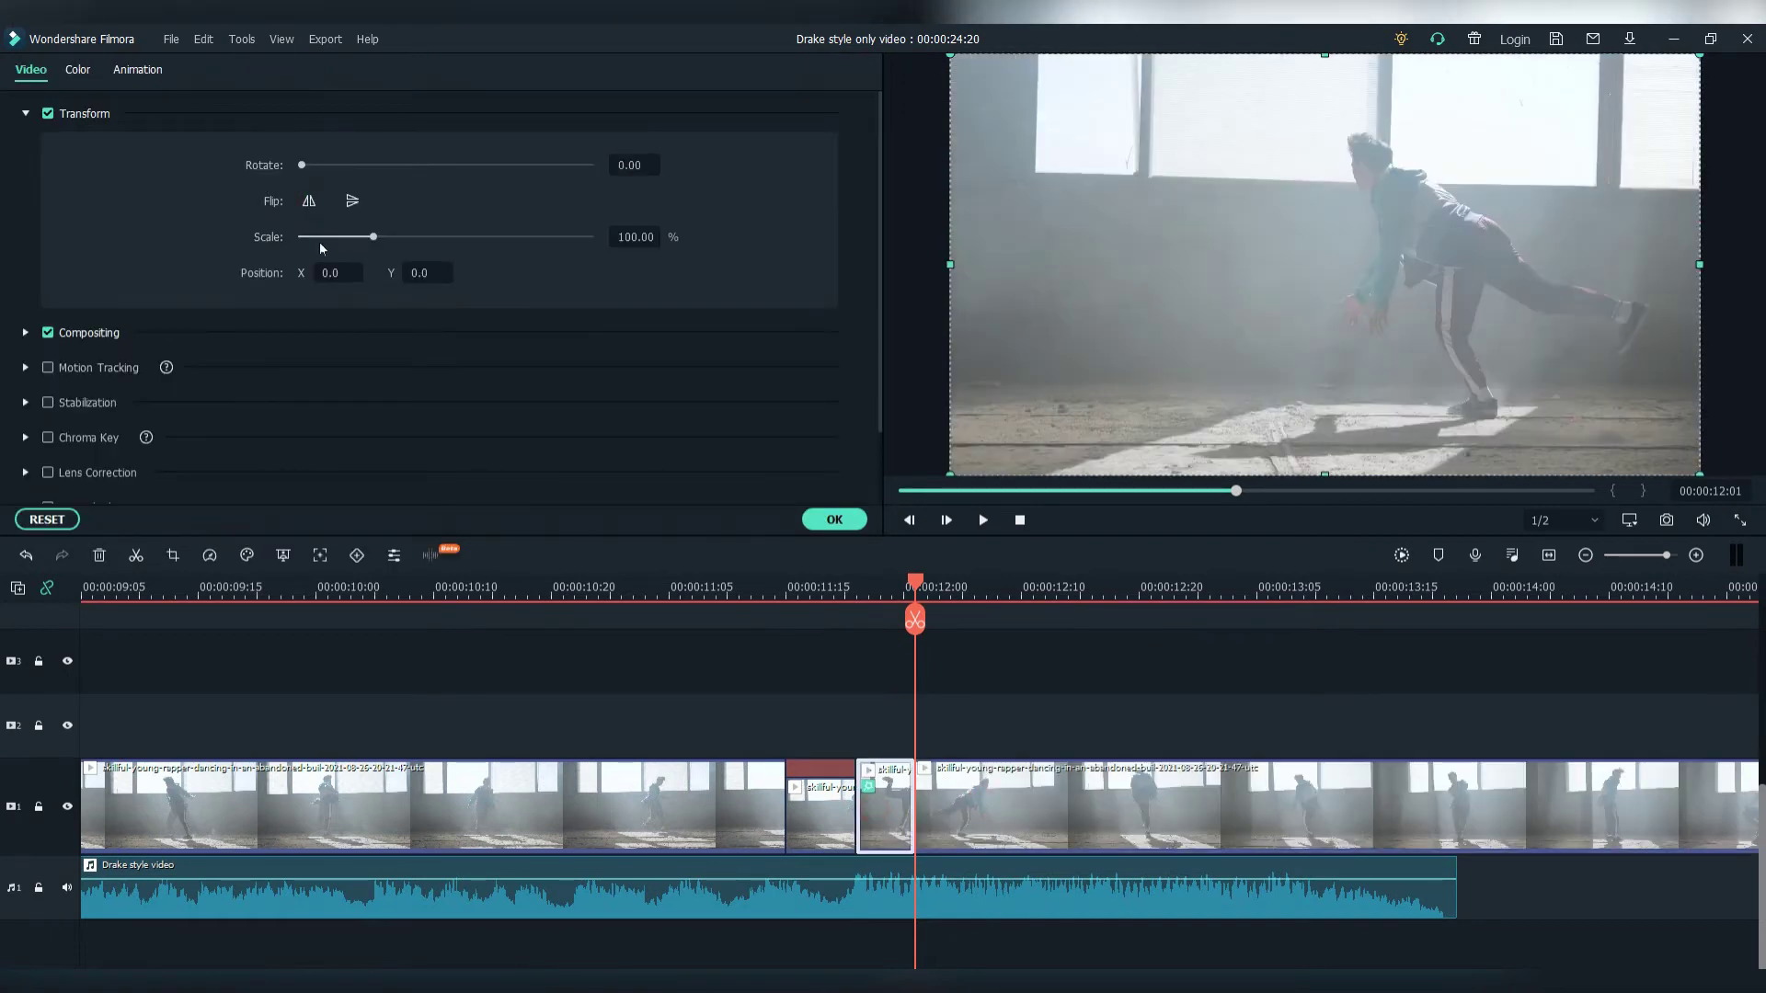
pyautogui.scroll(-5, 738, 638)
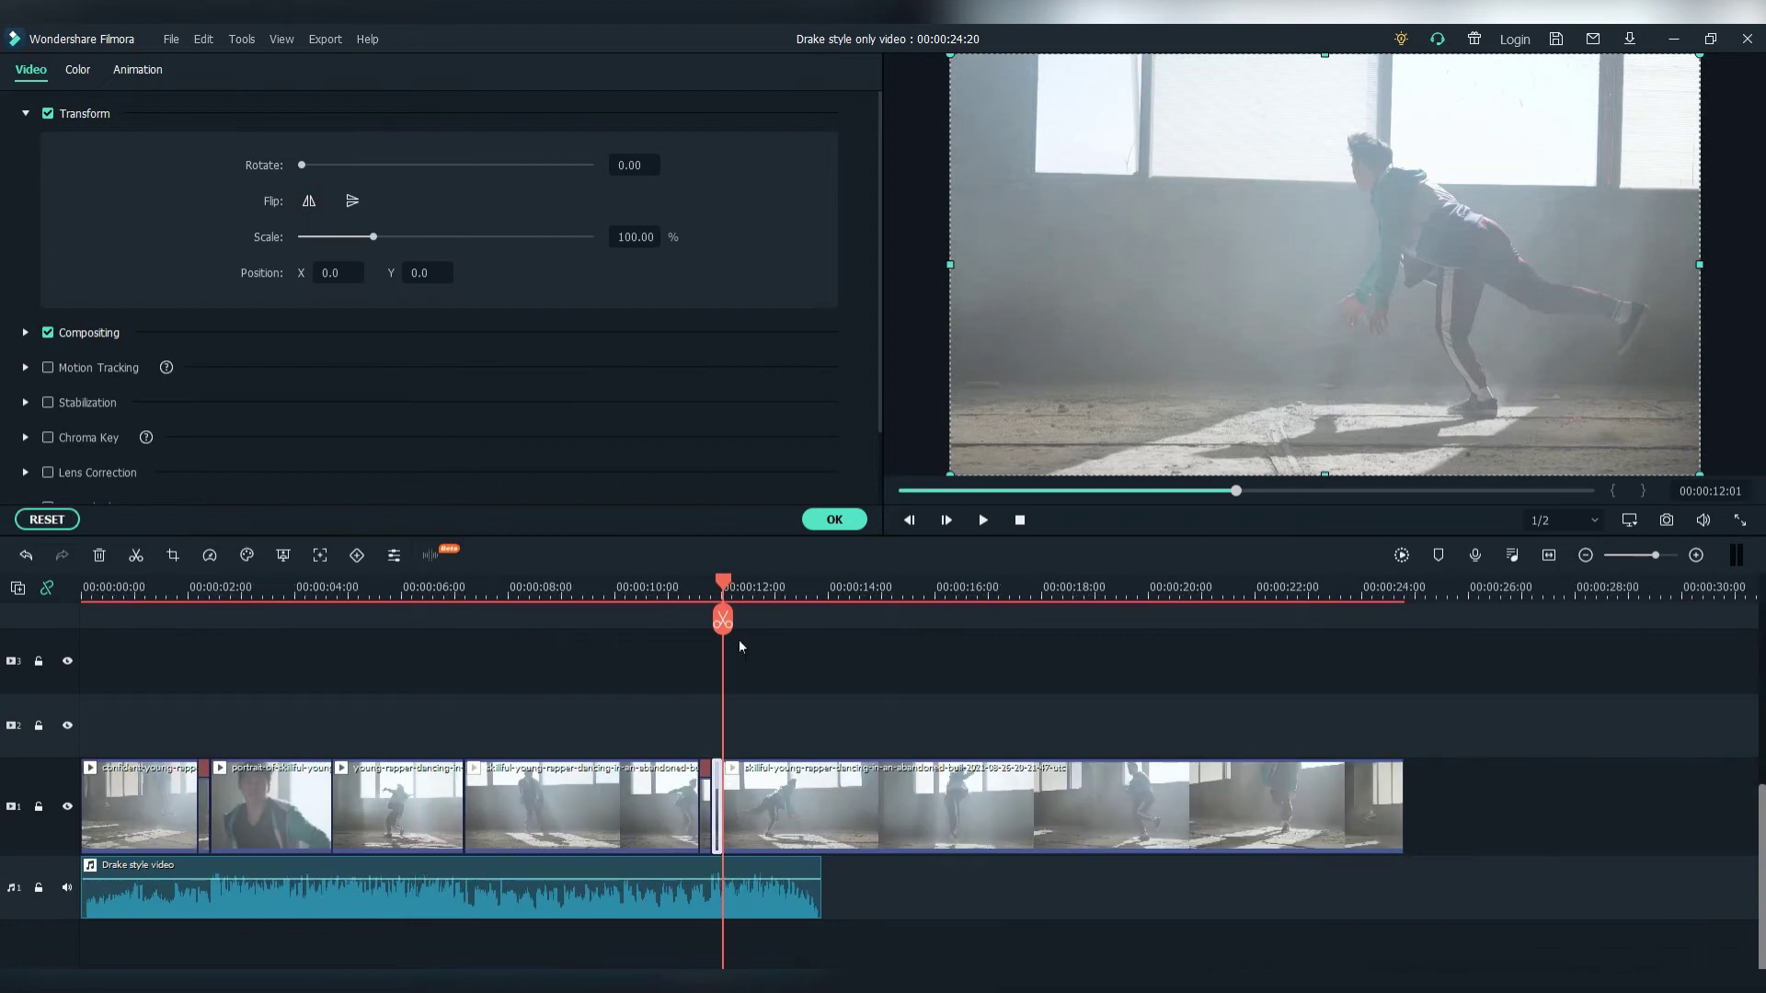
pyautogui.hotkey('ctrl', 's')
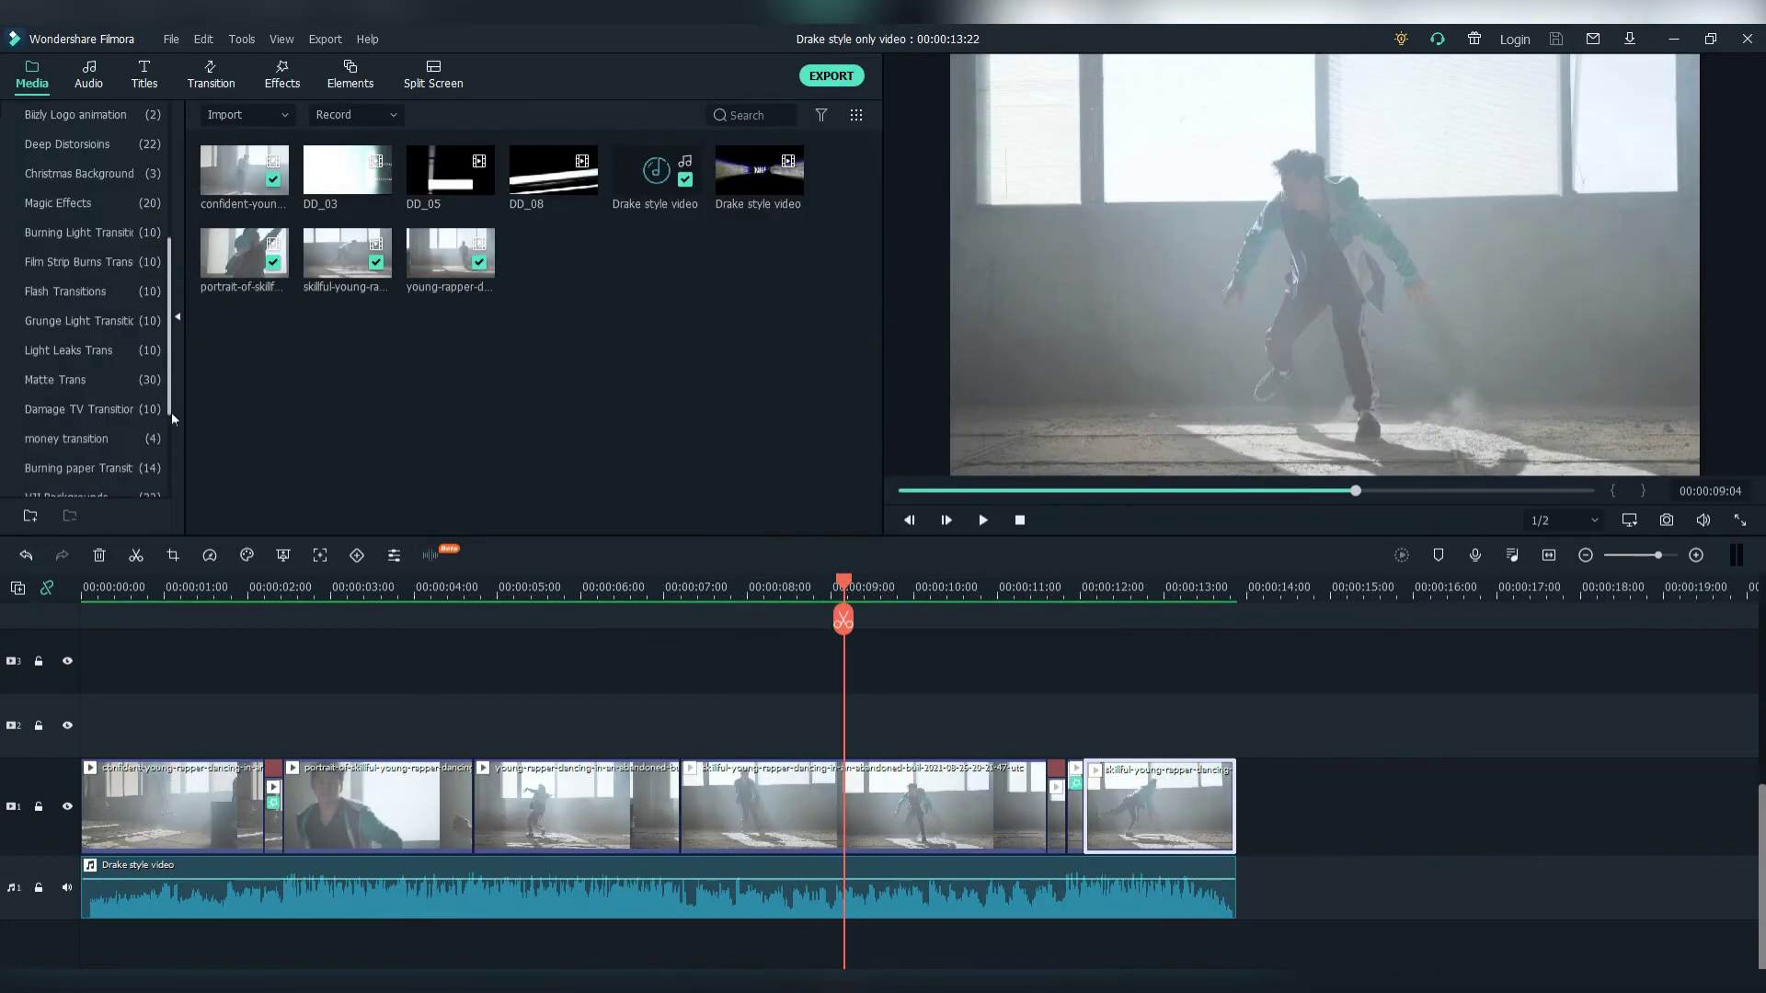
# Place the T6 light transition from the Light something trans folder on track 2, over the cut into the long skillful-young-rapper clip.
pyautogui.scroll(-3, 171, 412)
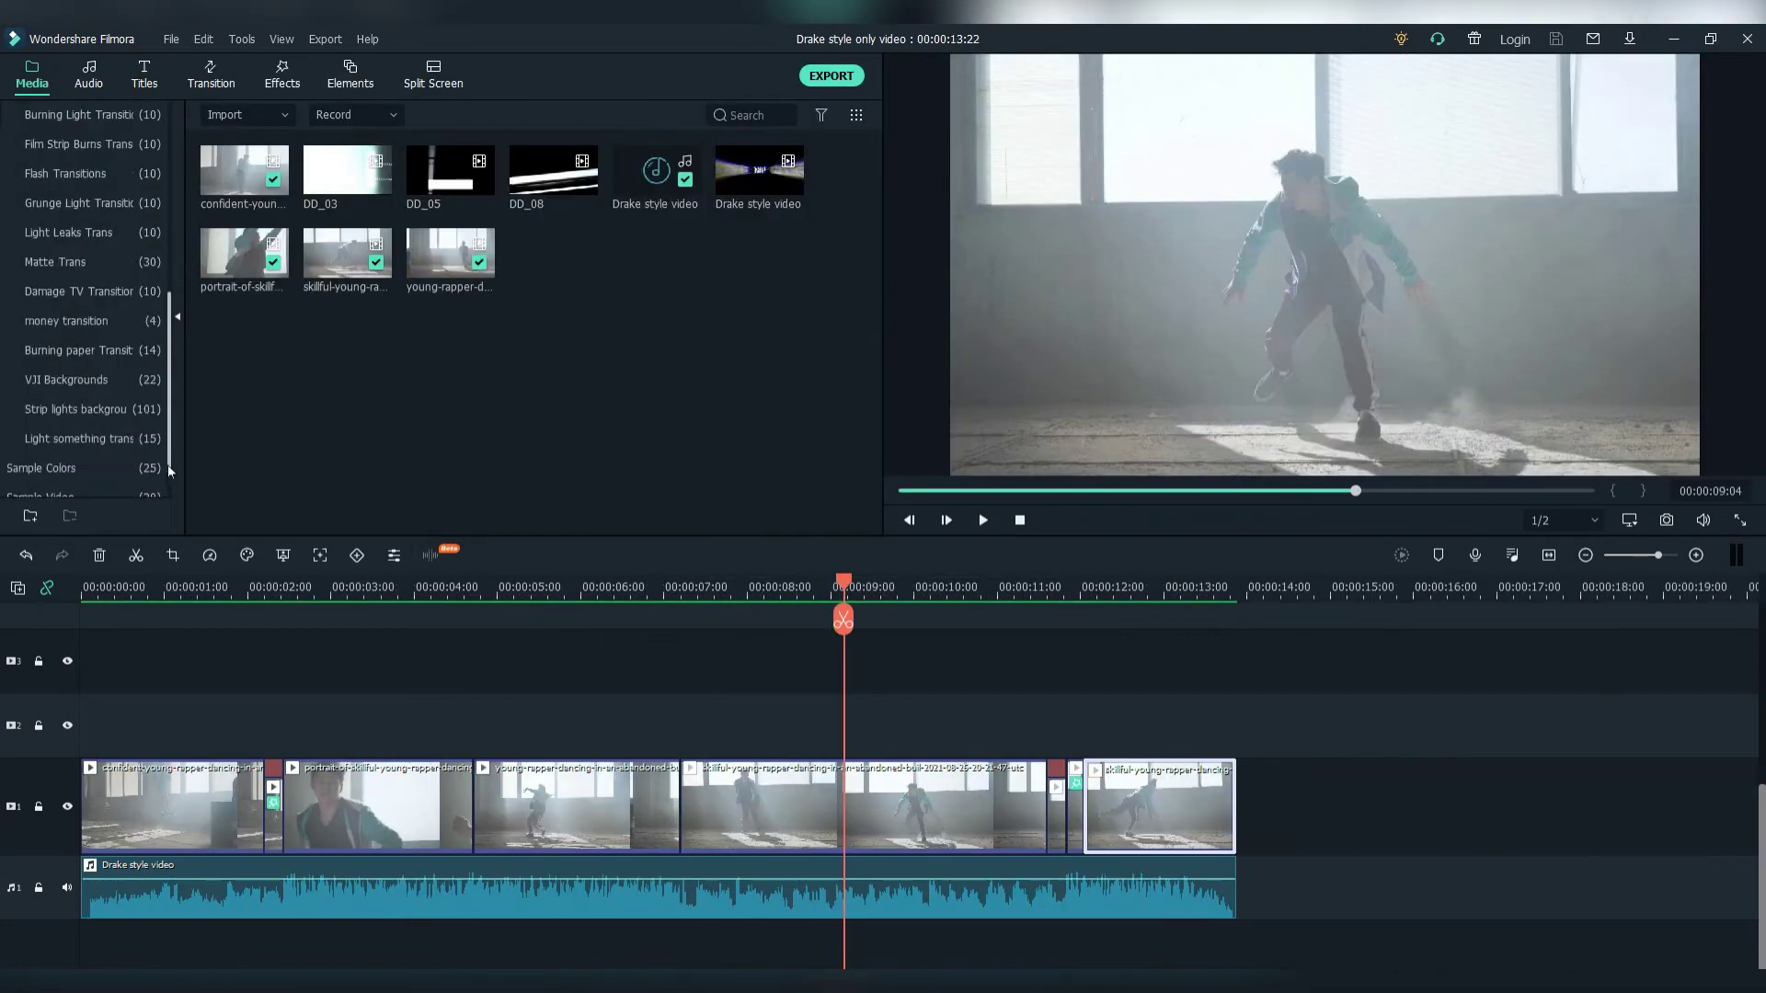
pyautogui.click(115, 440)
pyautogui.moveTo(747, 196); pyautogui.dragTo(661, 732)
pyautogui.click(669, 586)
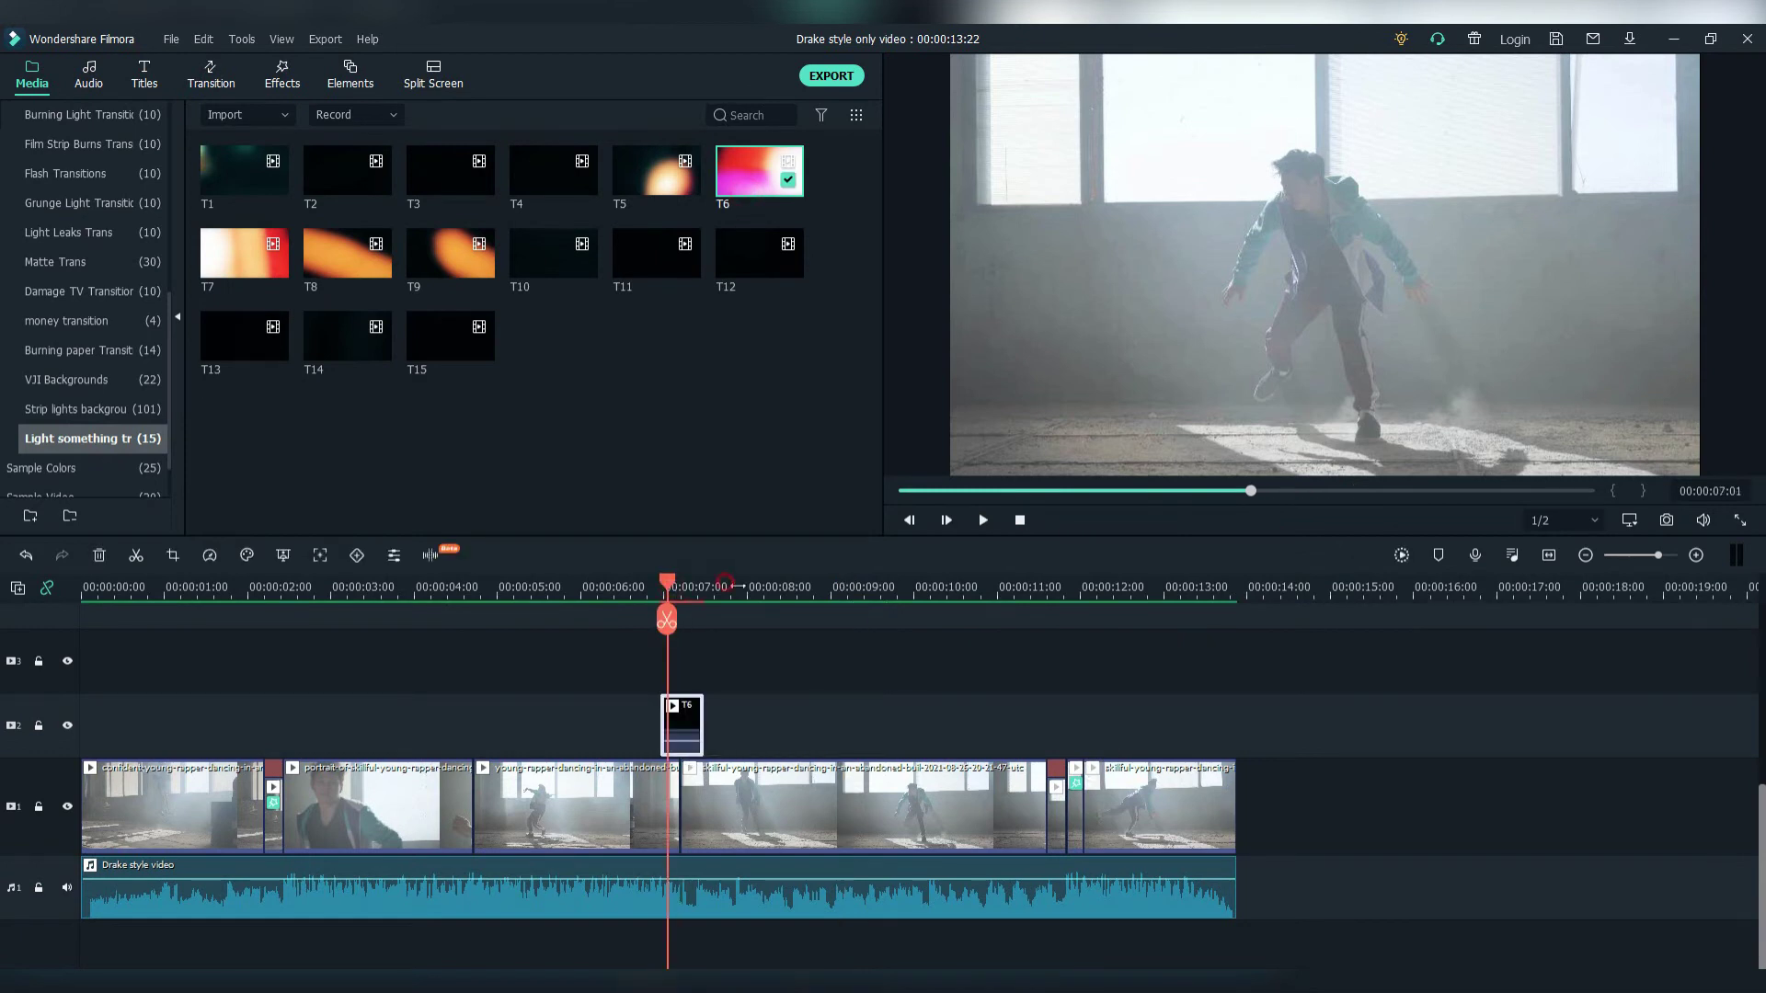
pyautogui.moveTo(732, 585); pyautogui.dragTo(828, 589)
pyautogui.click(843, 649)
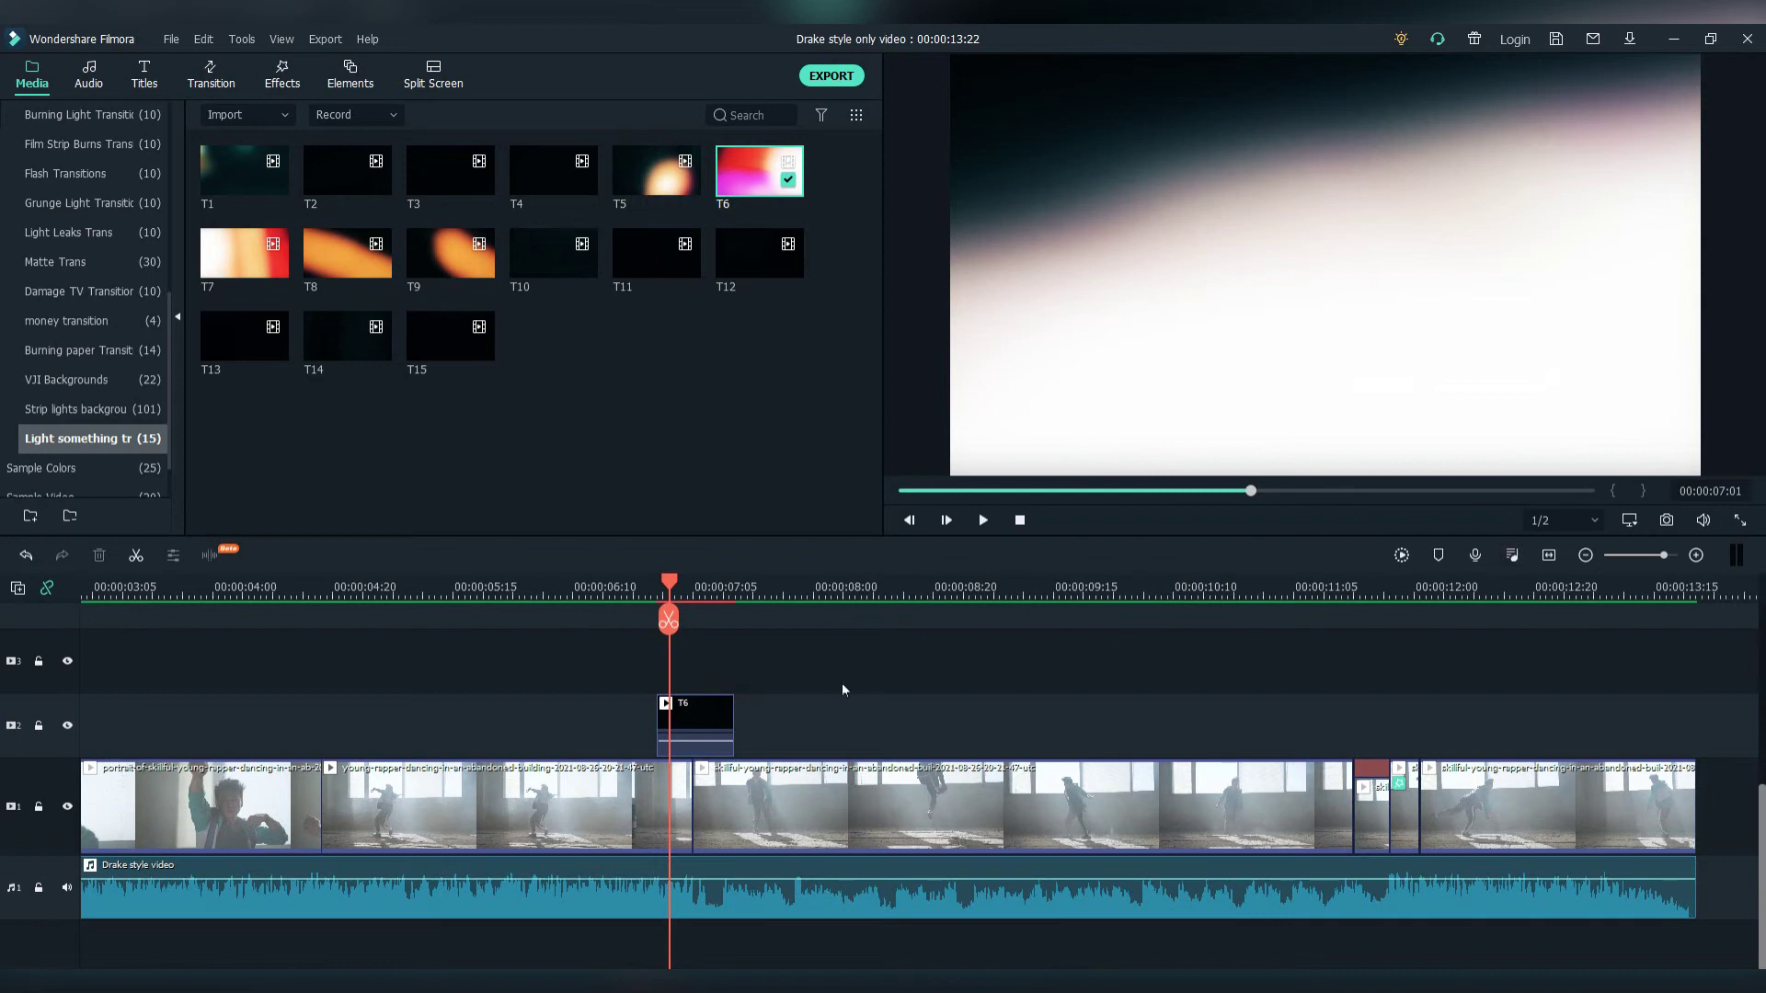
# Set the T6 clip's blending mode to Screen and step two frames forward to check the overlay.
pyautogui.doubleClick(705, 716)
pyautogui.click(478, 199)
pyautogui.click(387, 390)
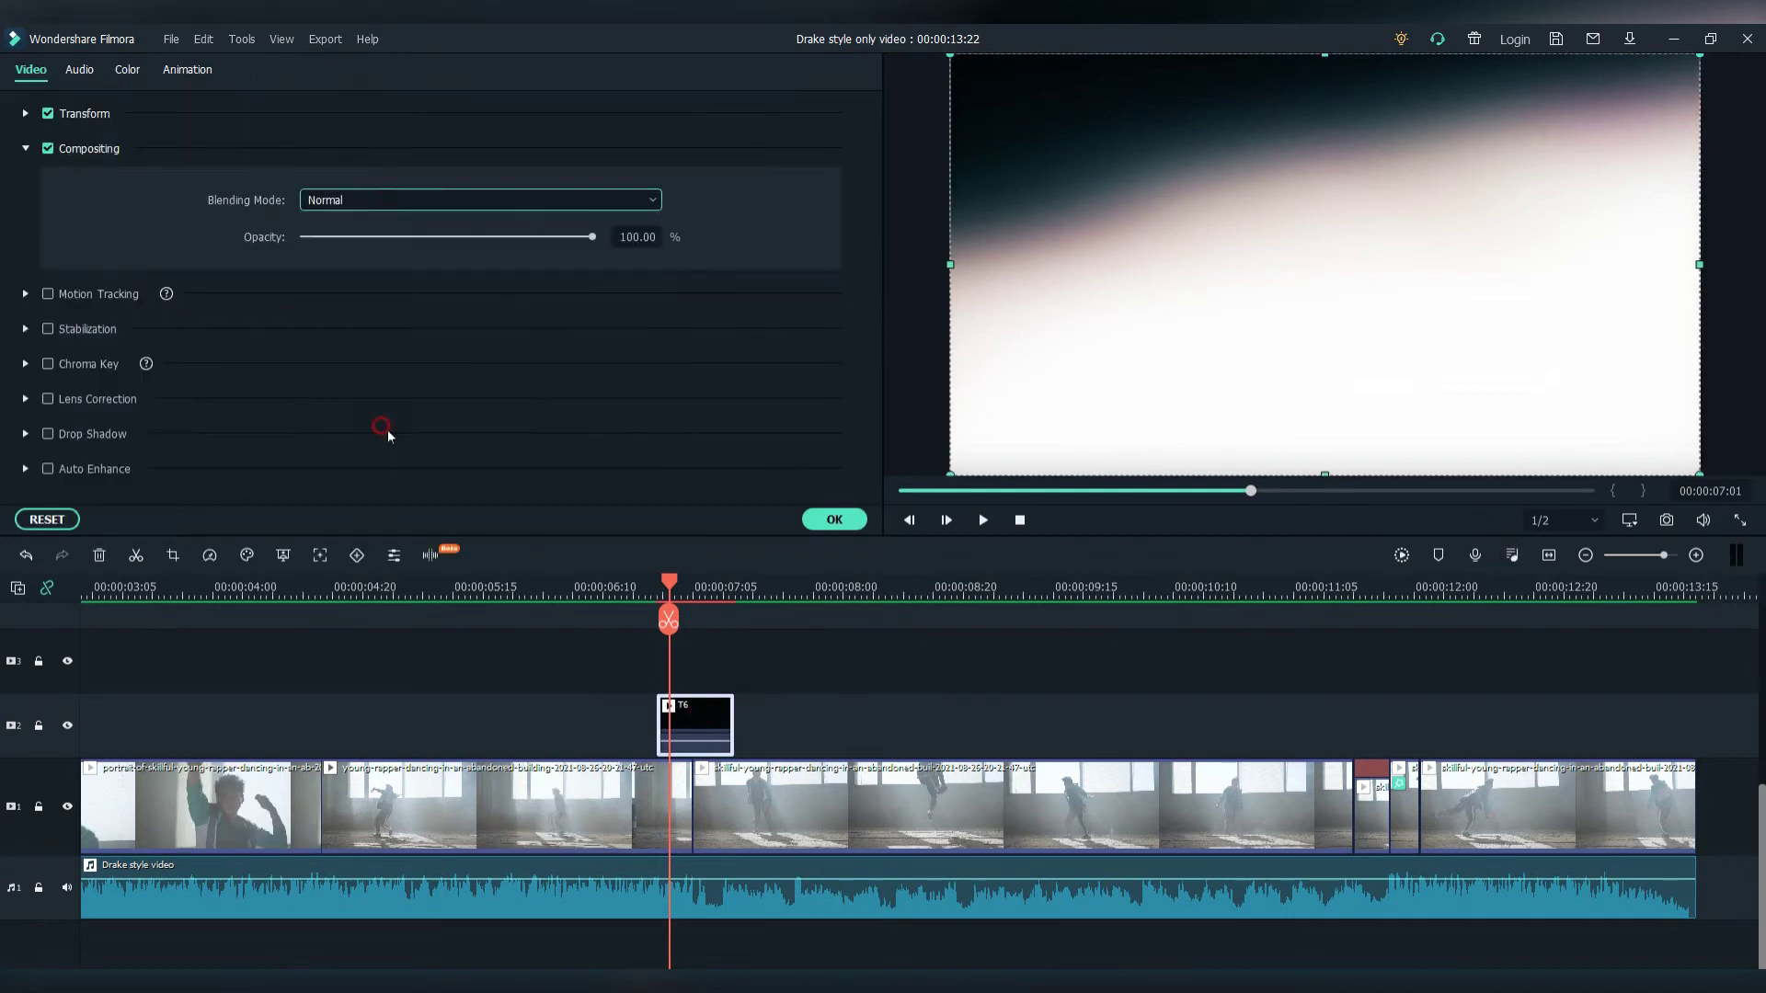
pyautogui.click(1071, 653)
pyautogui.press('Right')
pyautogui.press('Right')
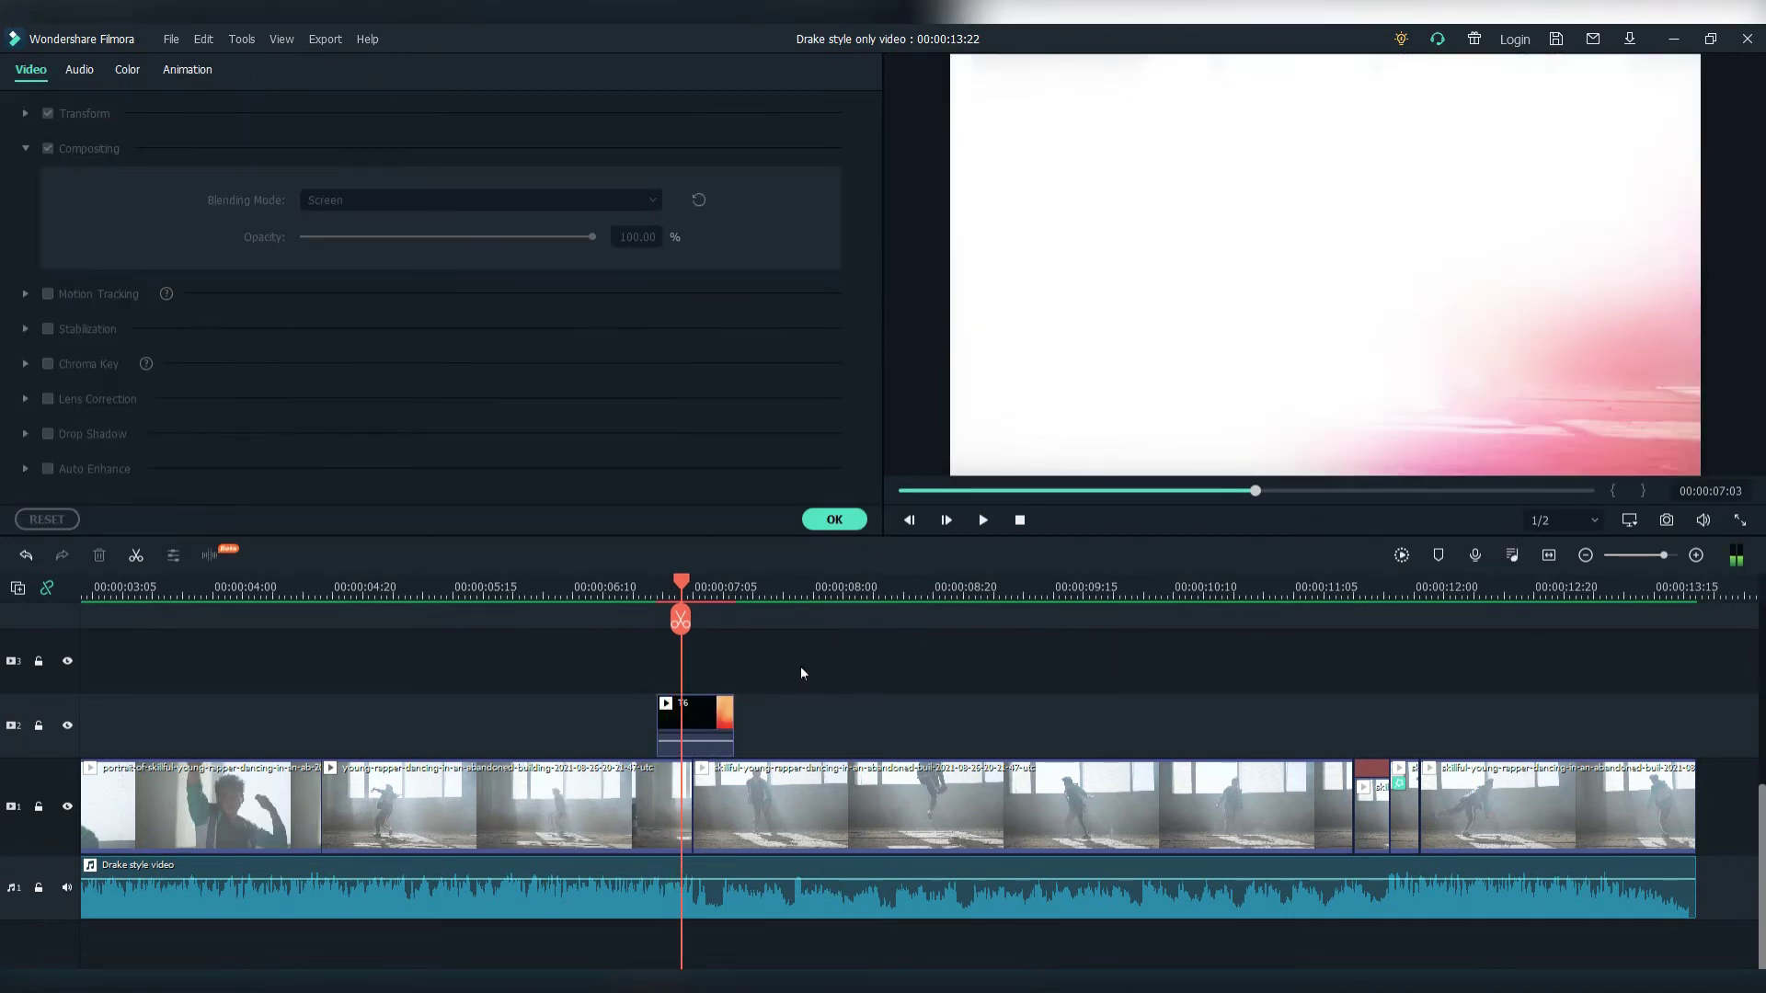
# Shift the T6 clip slightly later over the cut and play the transition back.
pyautogui.click(688, 715)
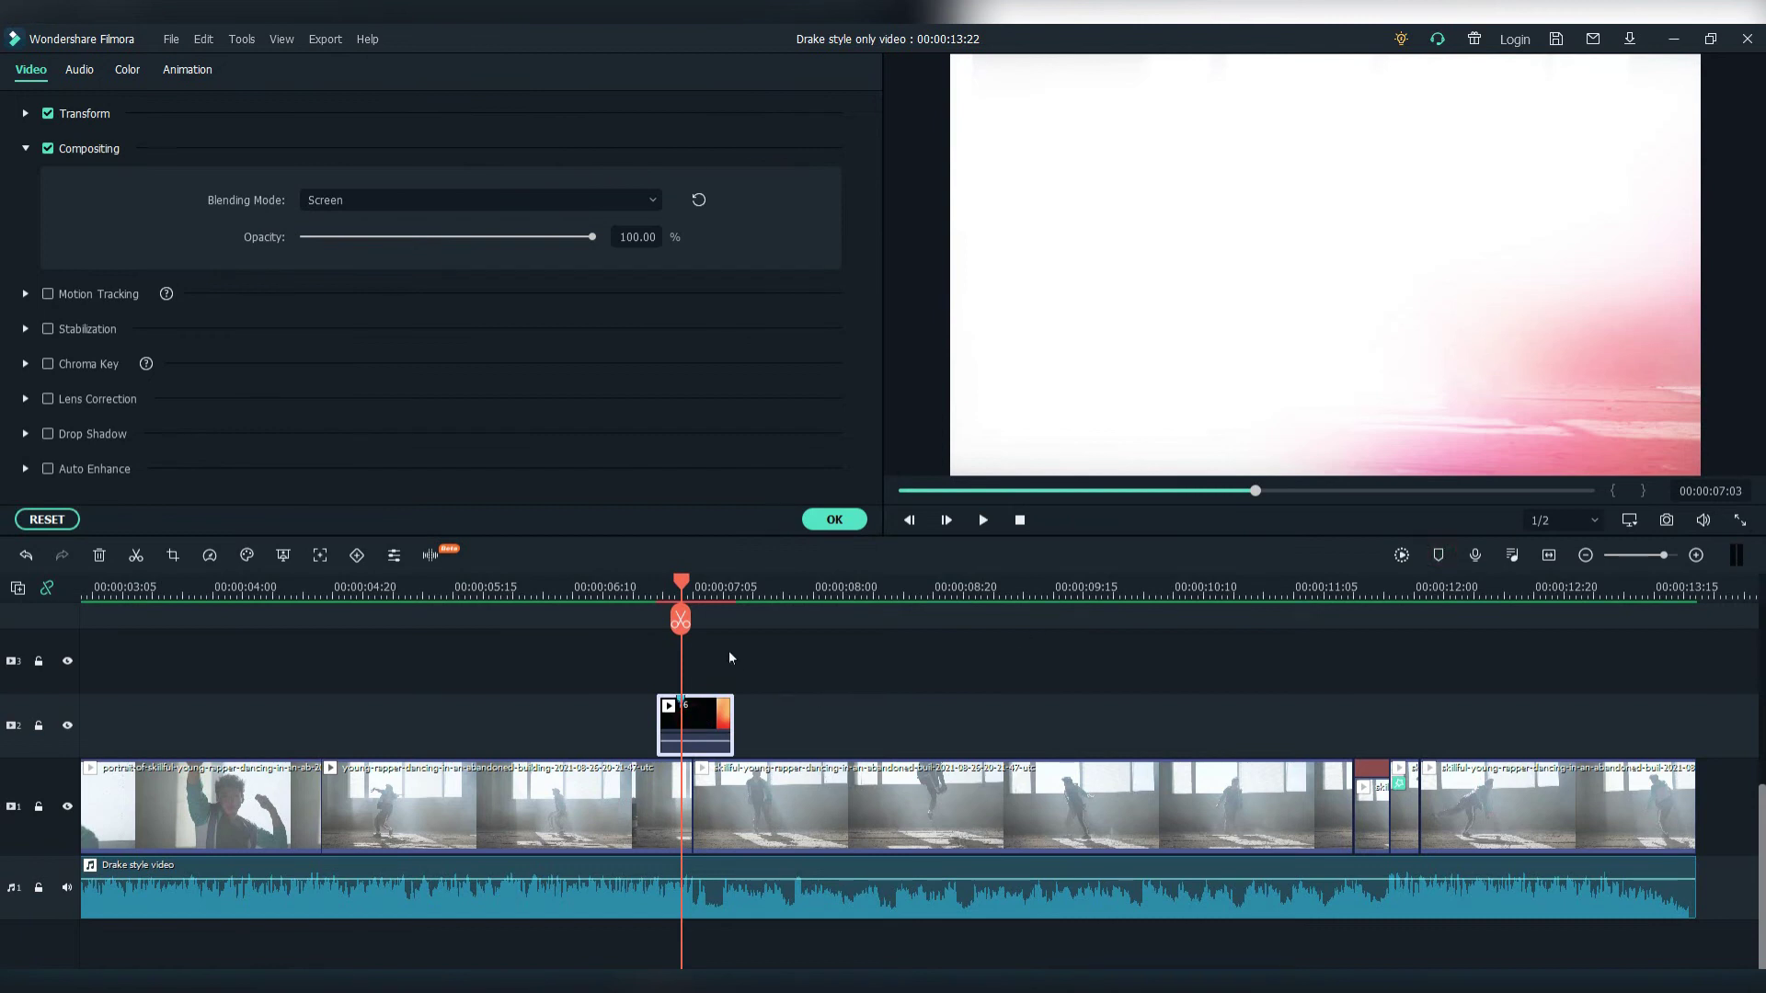
pyautogui.hotkey('ctrl', '=')
pyautogui.moveTo(754, 717)
pyautogui.mouseDown()
pyautogui.moveTo(842, 719)
pyautogui.moveTo(767, 717)
pyautogui.mouseUp()
pyautogui.click(540, 580)
pyautogui.press('space')
pyautogui.hotkey('ctrl', '-')
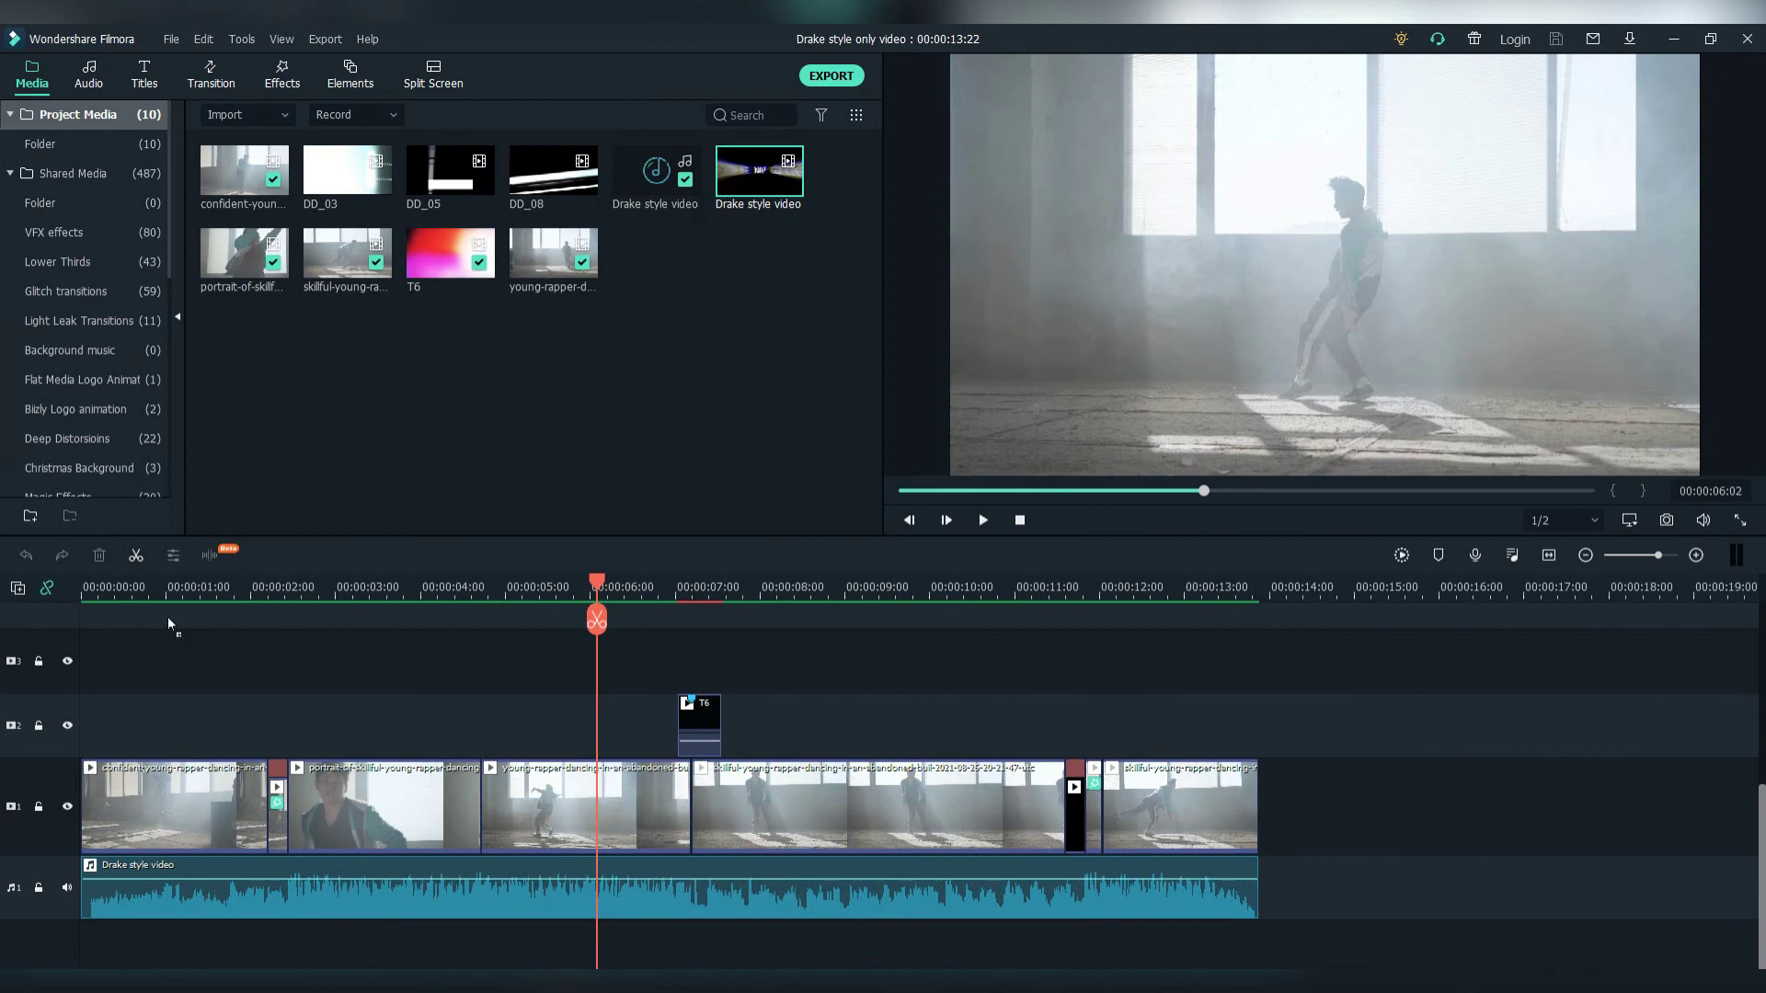
# Add the Drake style video lyric clip to track 3 from the start of the timeline and mute its audio.
pyautogui.moveTo(169, 619); pyautogui.dragTo(101, 658)
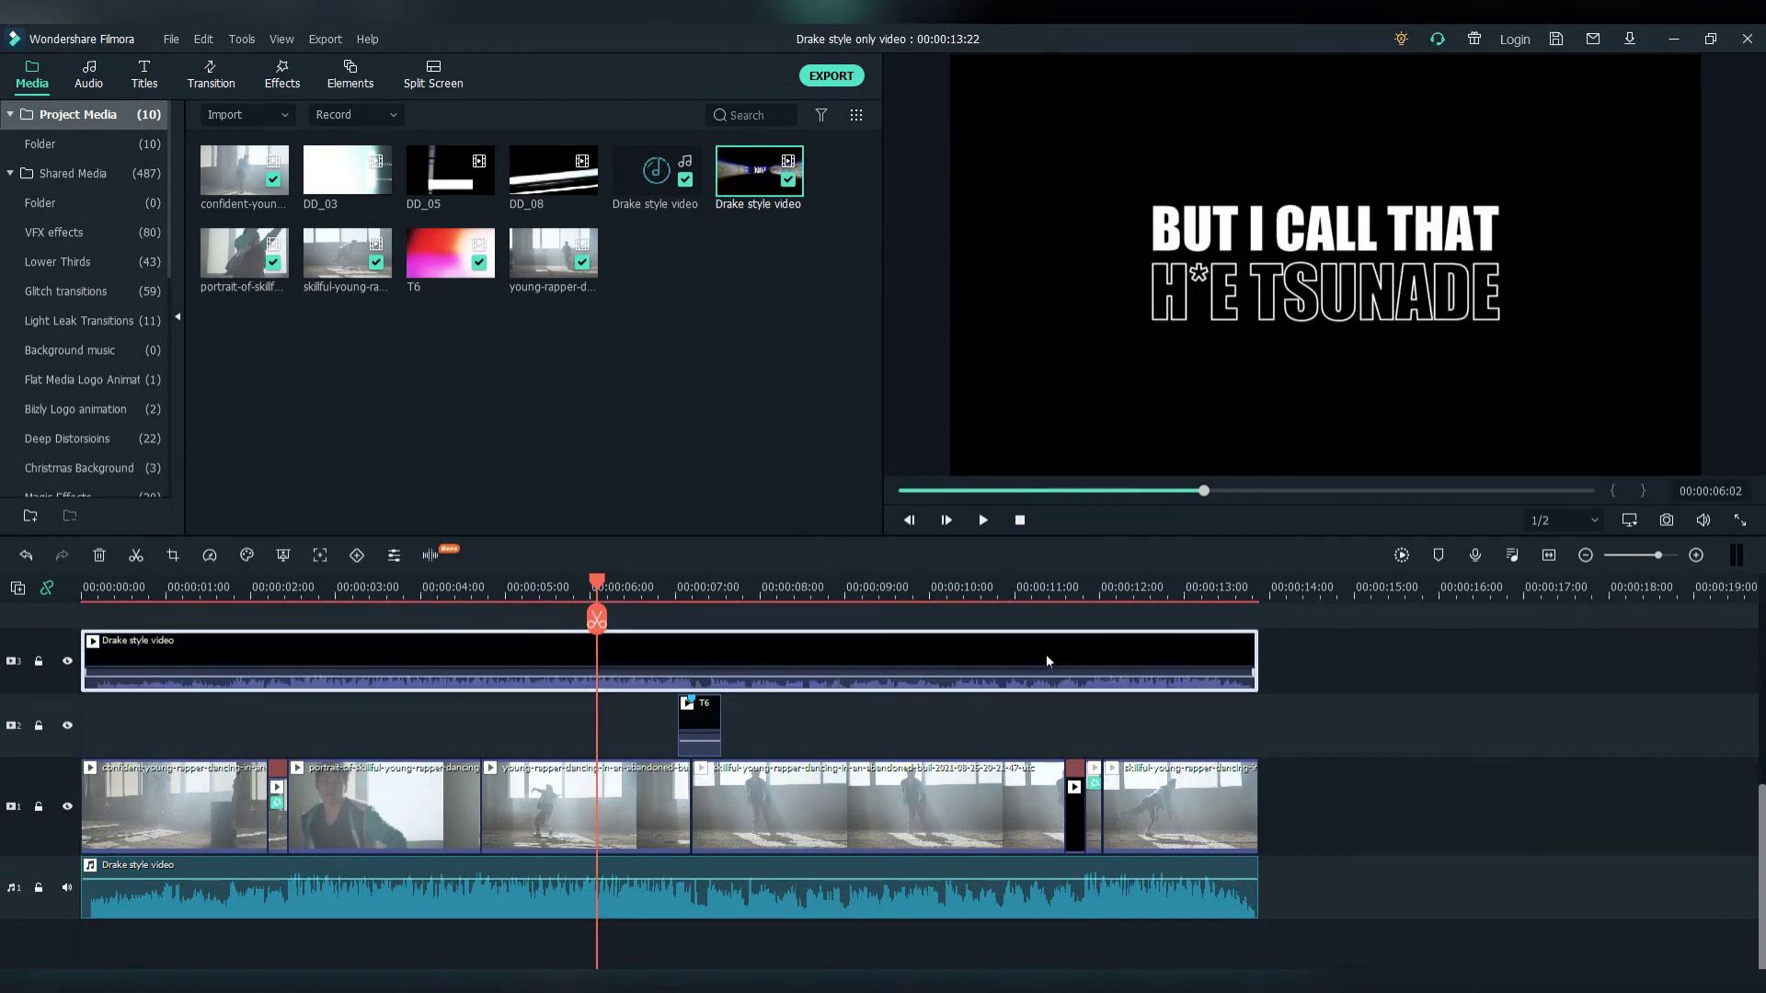
pyautogui.rightClick(1068, 654)
pyautogui.click(1109, 585)
# Set the Drake style video clip's blending mode to Screen and save the project.
pyautogui.doubleClick(520, 653)
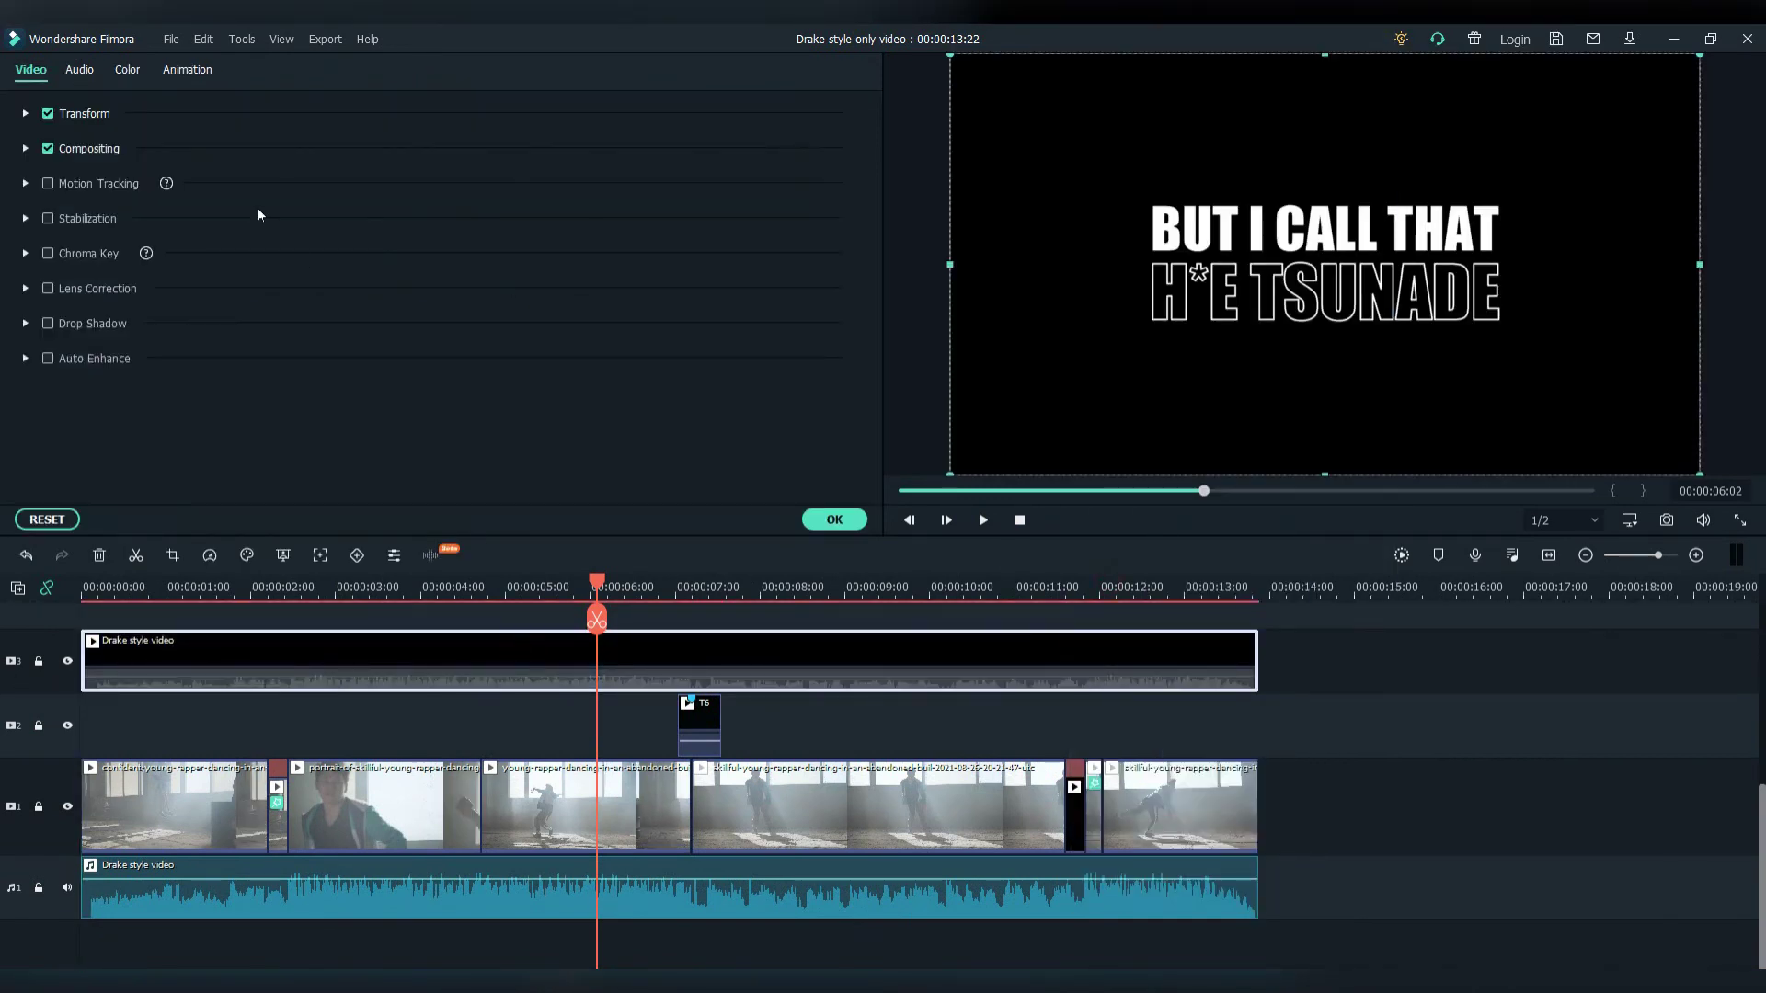
pyautogui.click(26, 148)
pyautogui.click(494, 200)
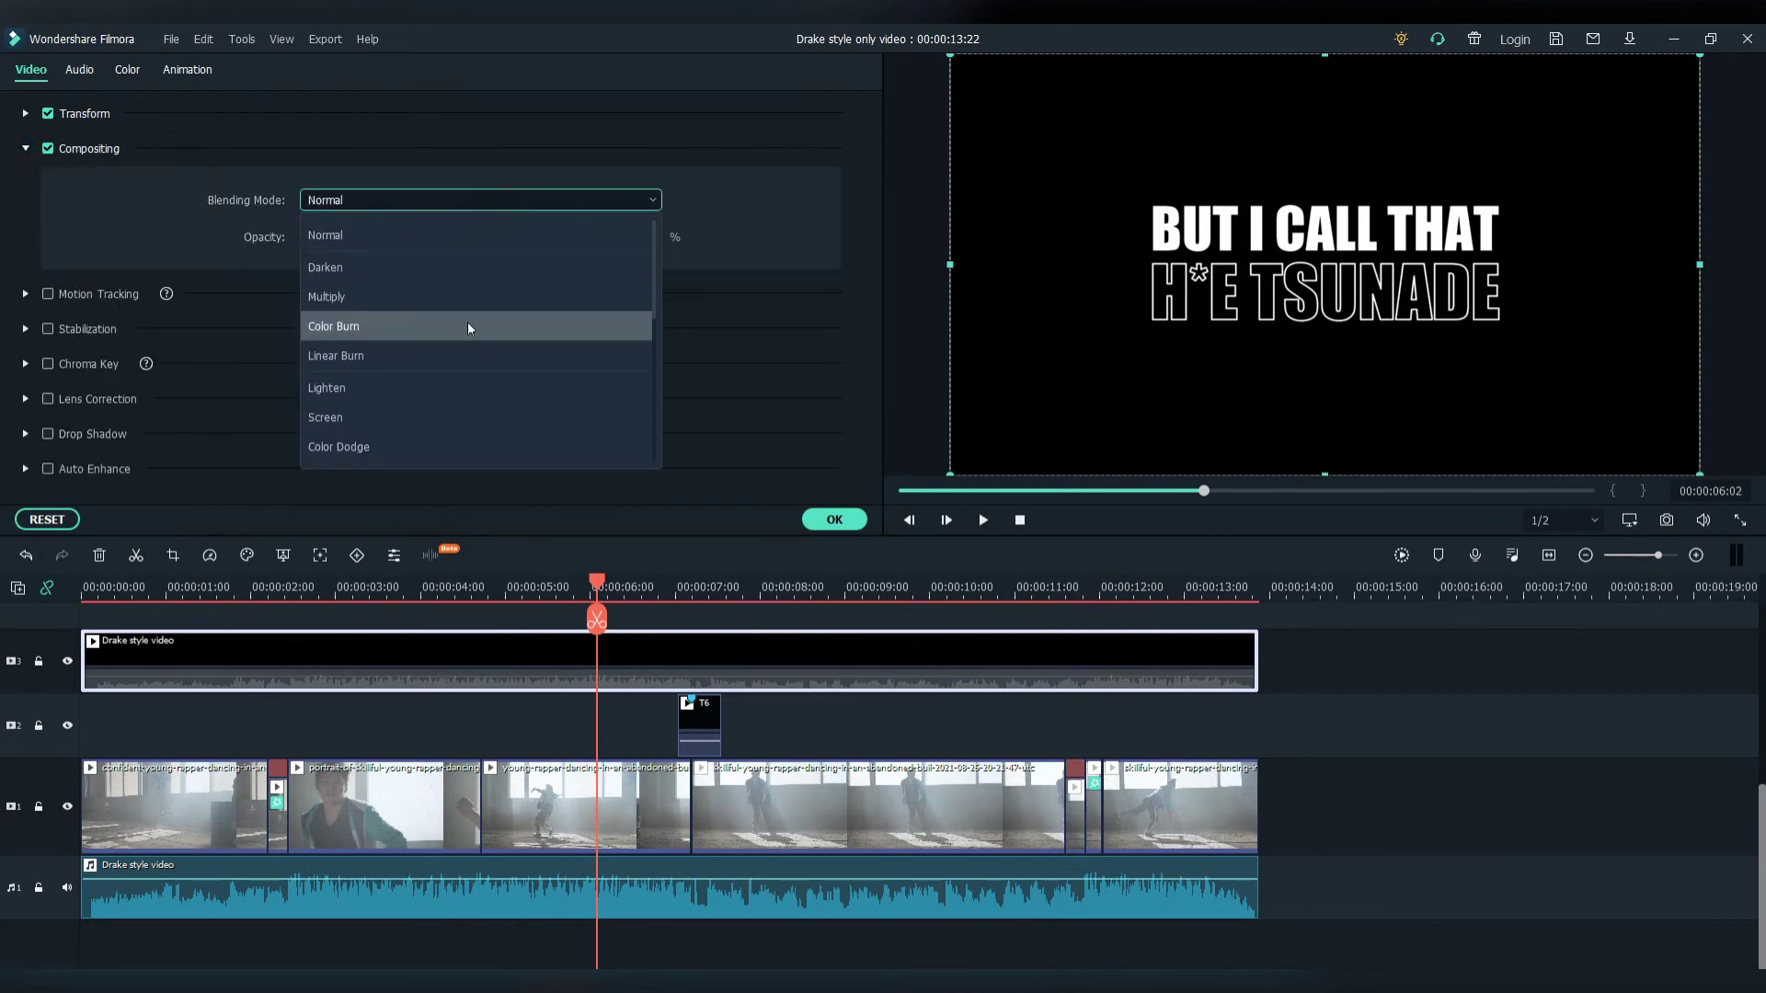
pyautogui.click(406, 410)
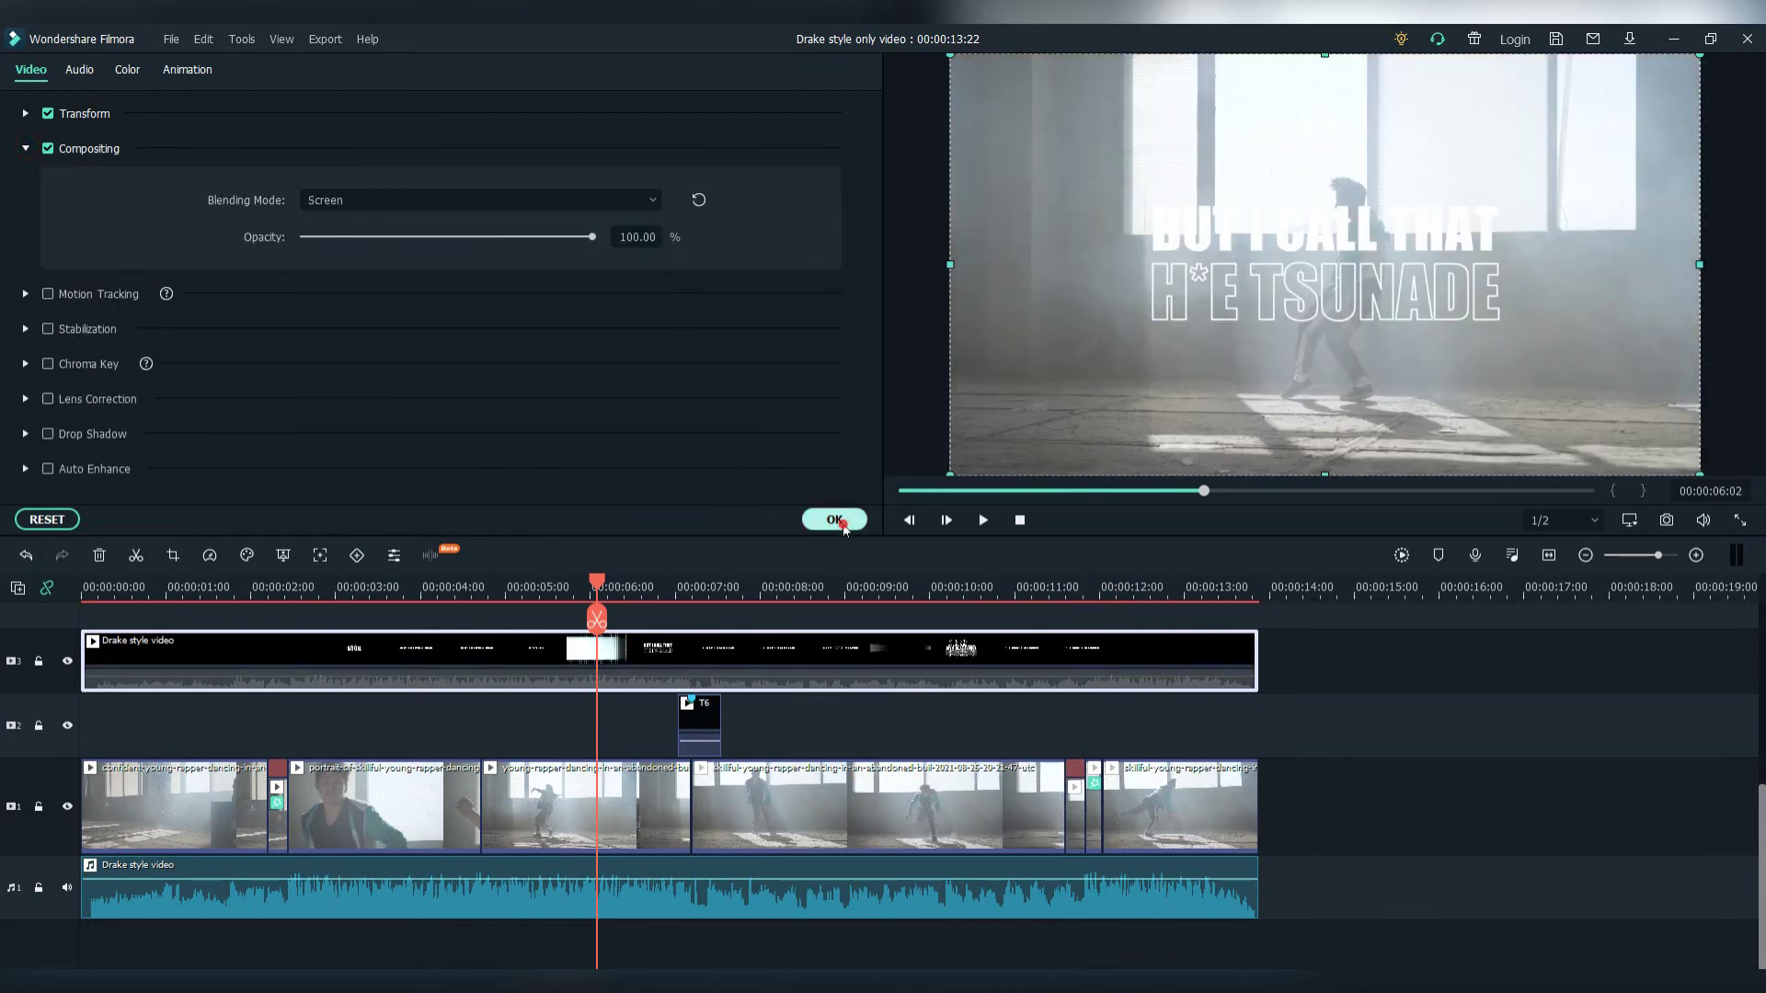
pyautogui.click(837, 521)
pyautogui.hotkey('ctrl', 's')
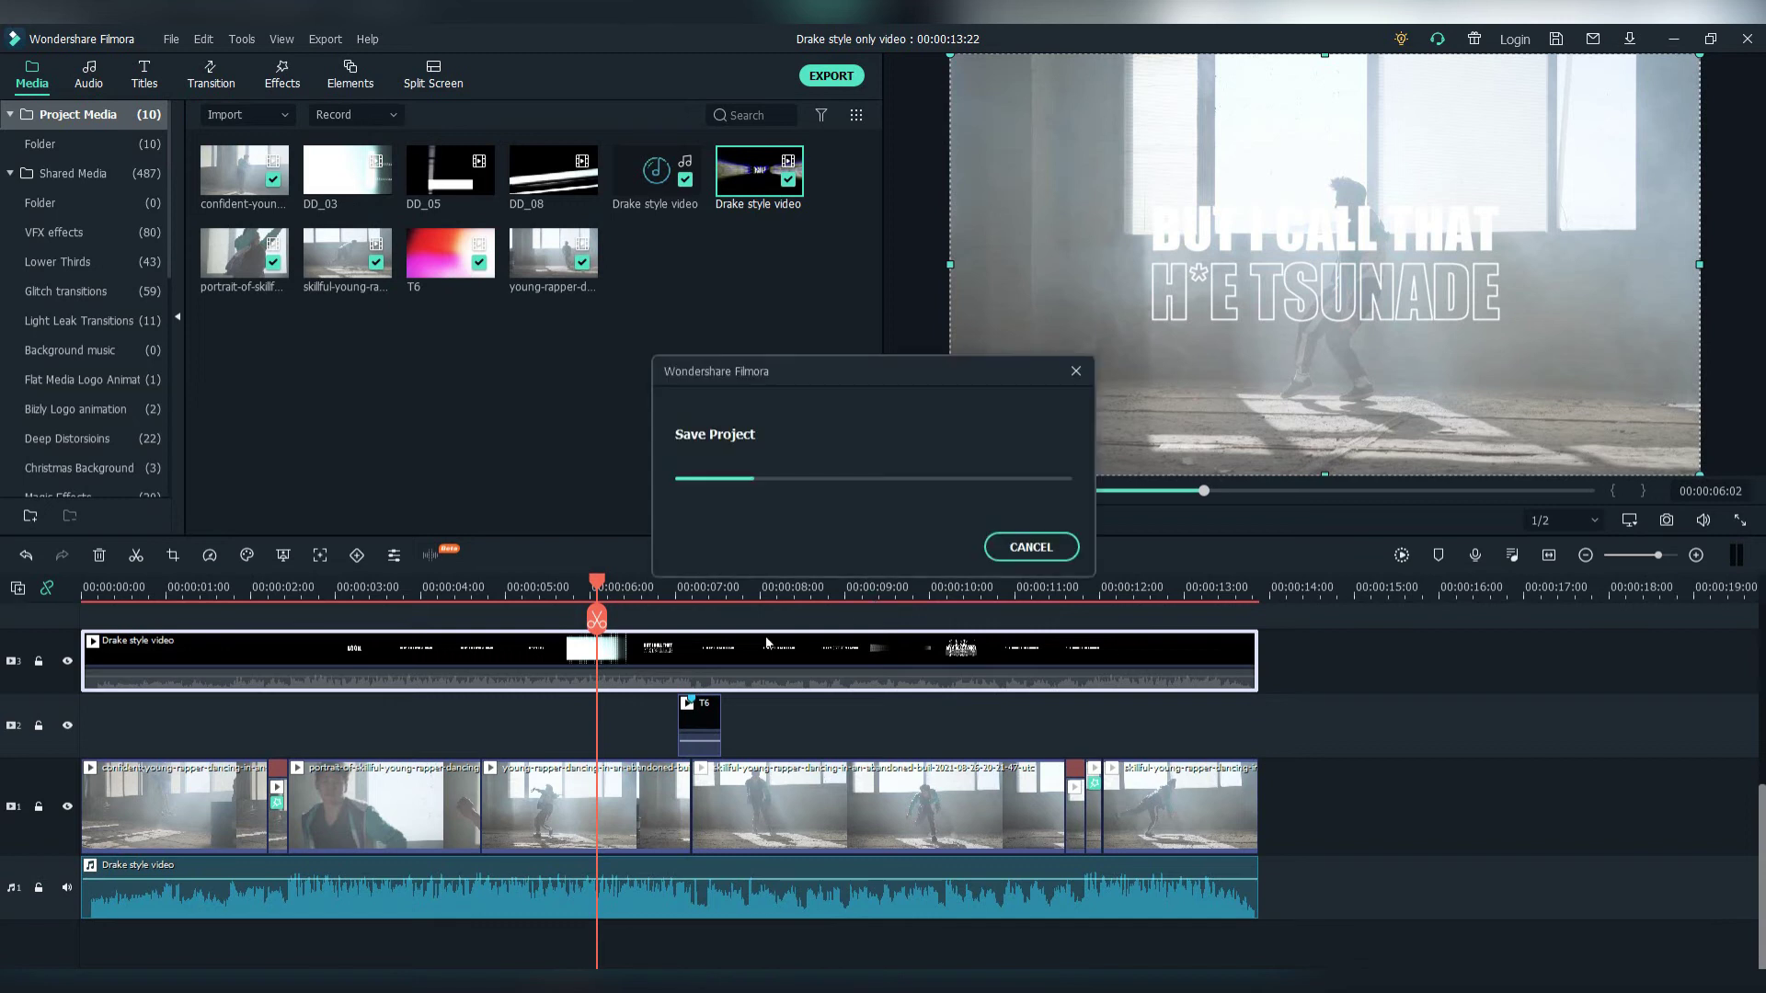
# Move the lyric clip up to track 4 and fill track 3 beneath it with the Black sample color for the full video length.
pyautogui.moveTo(644, 613); pyautogui.dragTo(636, 690)
pyautogui.moveTo(599, 594); pyautogui.dragTo(179, 587)
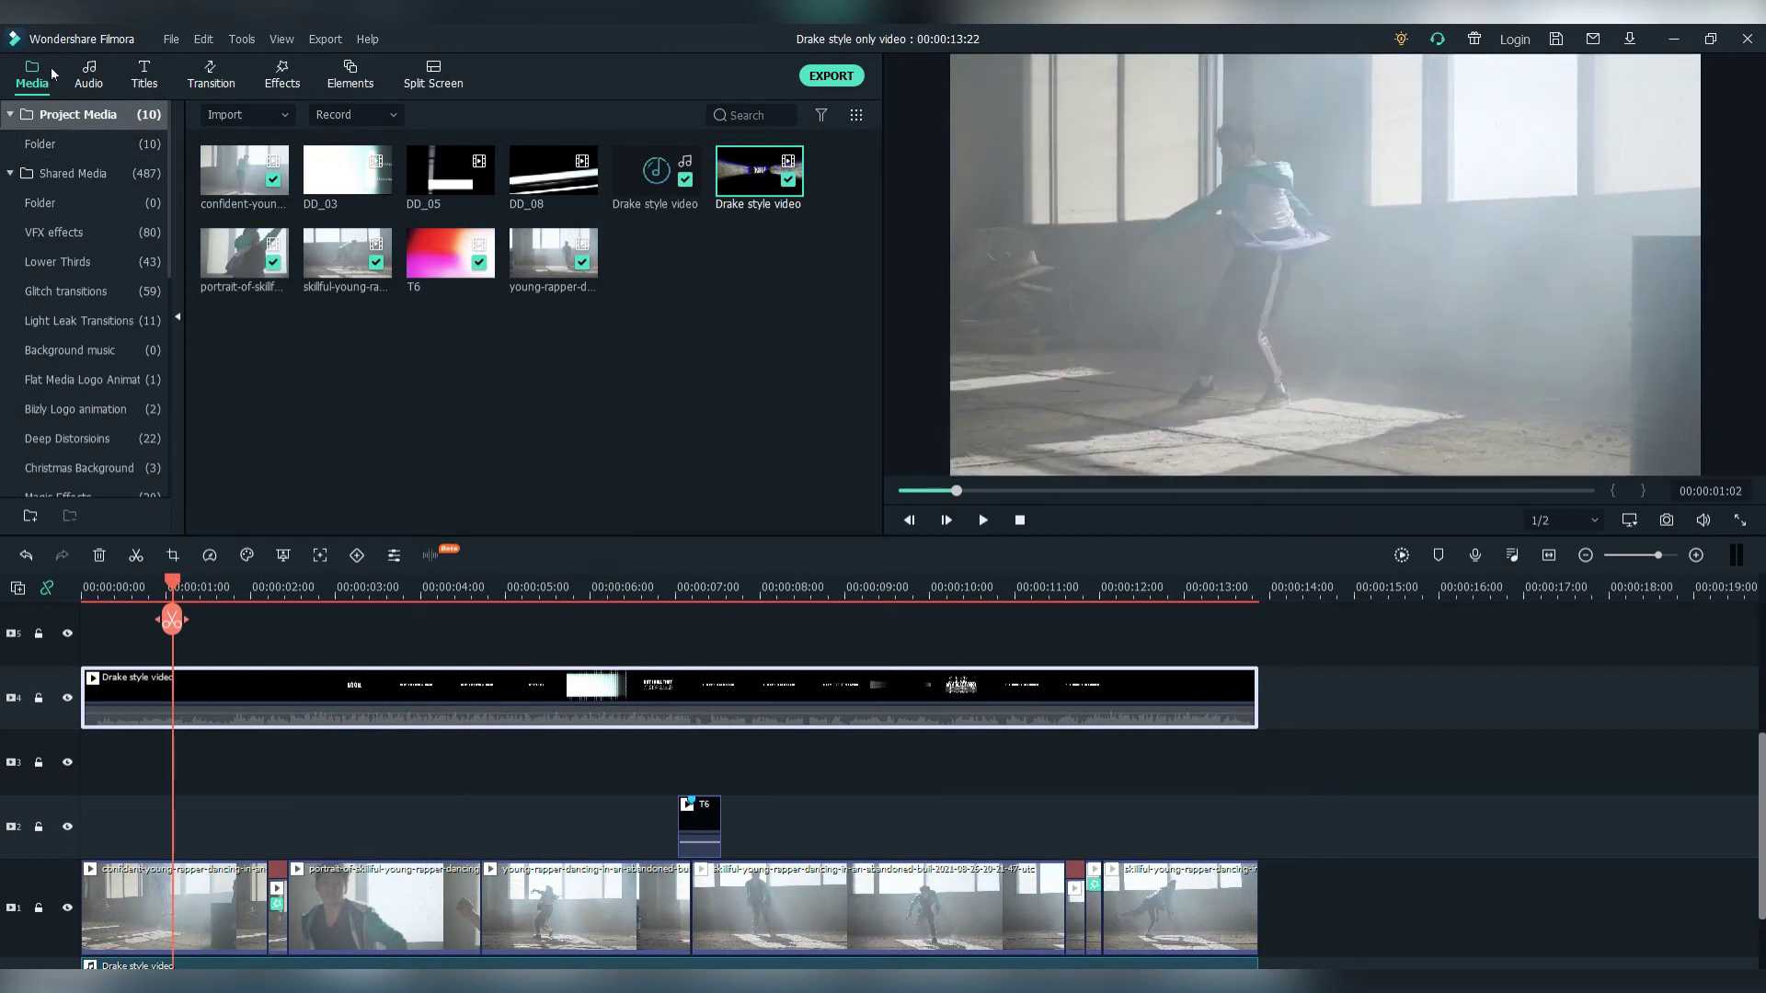
pyautogui.moveTo(170, 237); pyautogui.dragTo(161, 478)
pyautogui.click(46, 409)
pyautogui.moveTo(601, 367); pyautogui.dragTo(1257, 763)
# Set the Black color clip's opacity to 35%.
pyautogui.doubleClick(1150, 750)
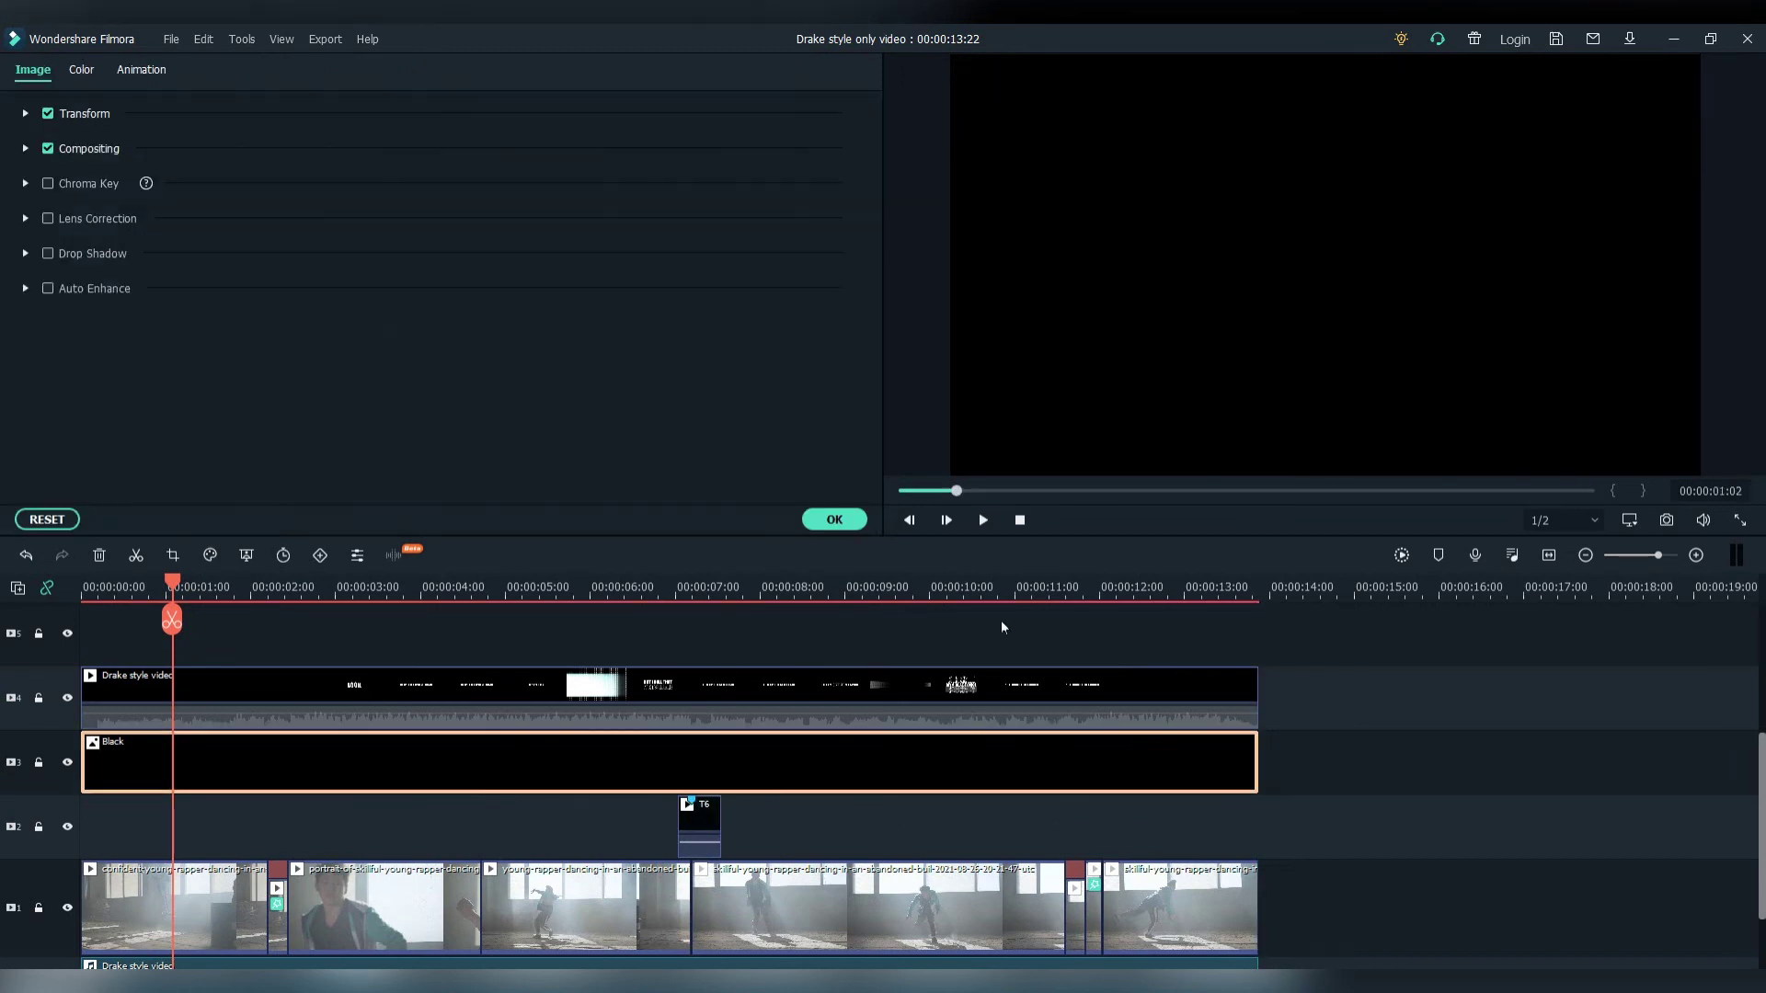
pyautogui.click(25, 148)
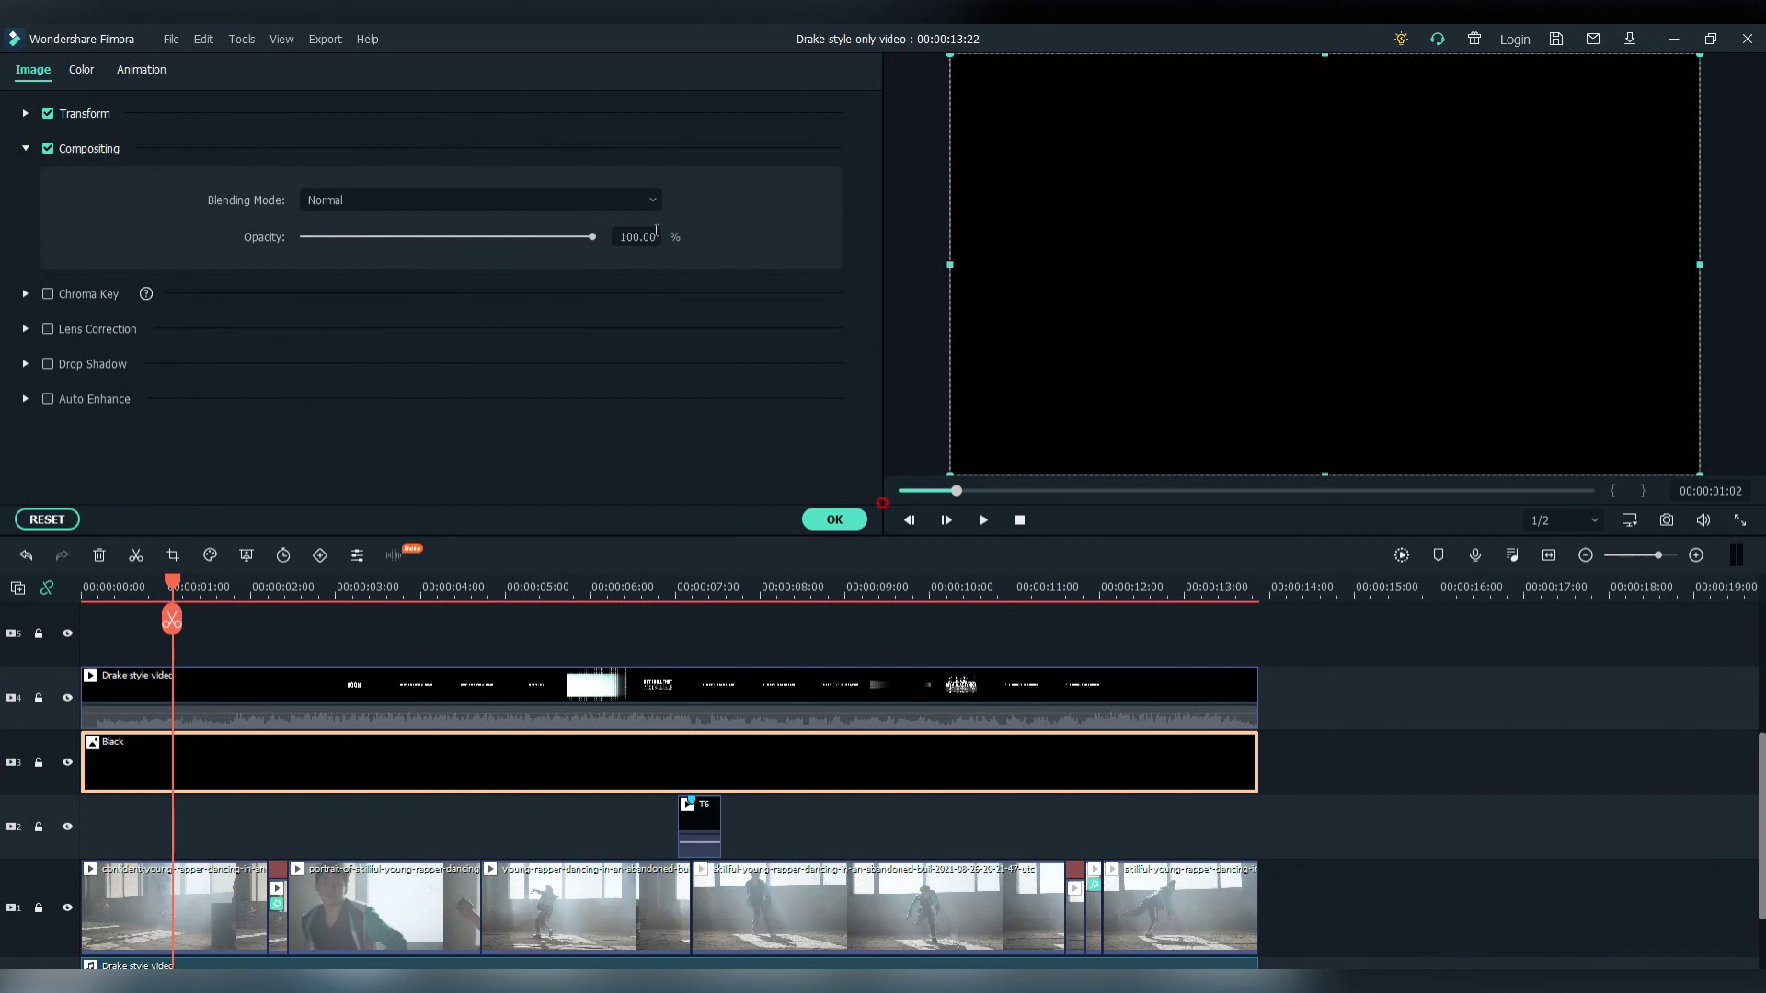
pyautogui.write('35')
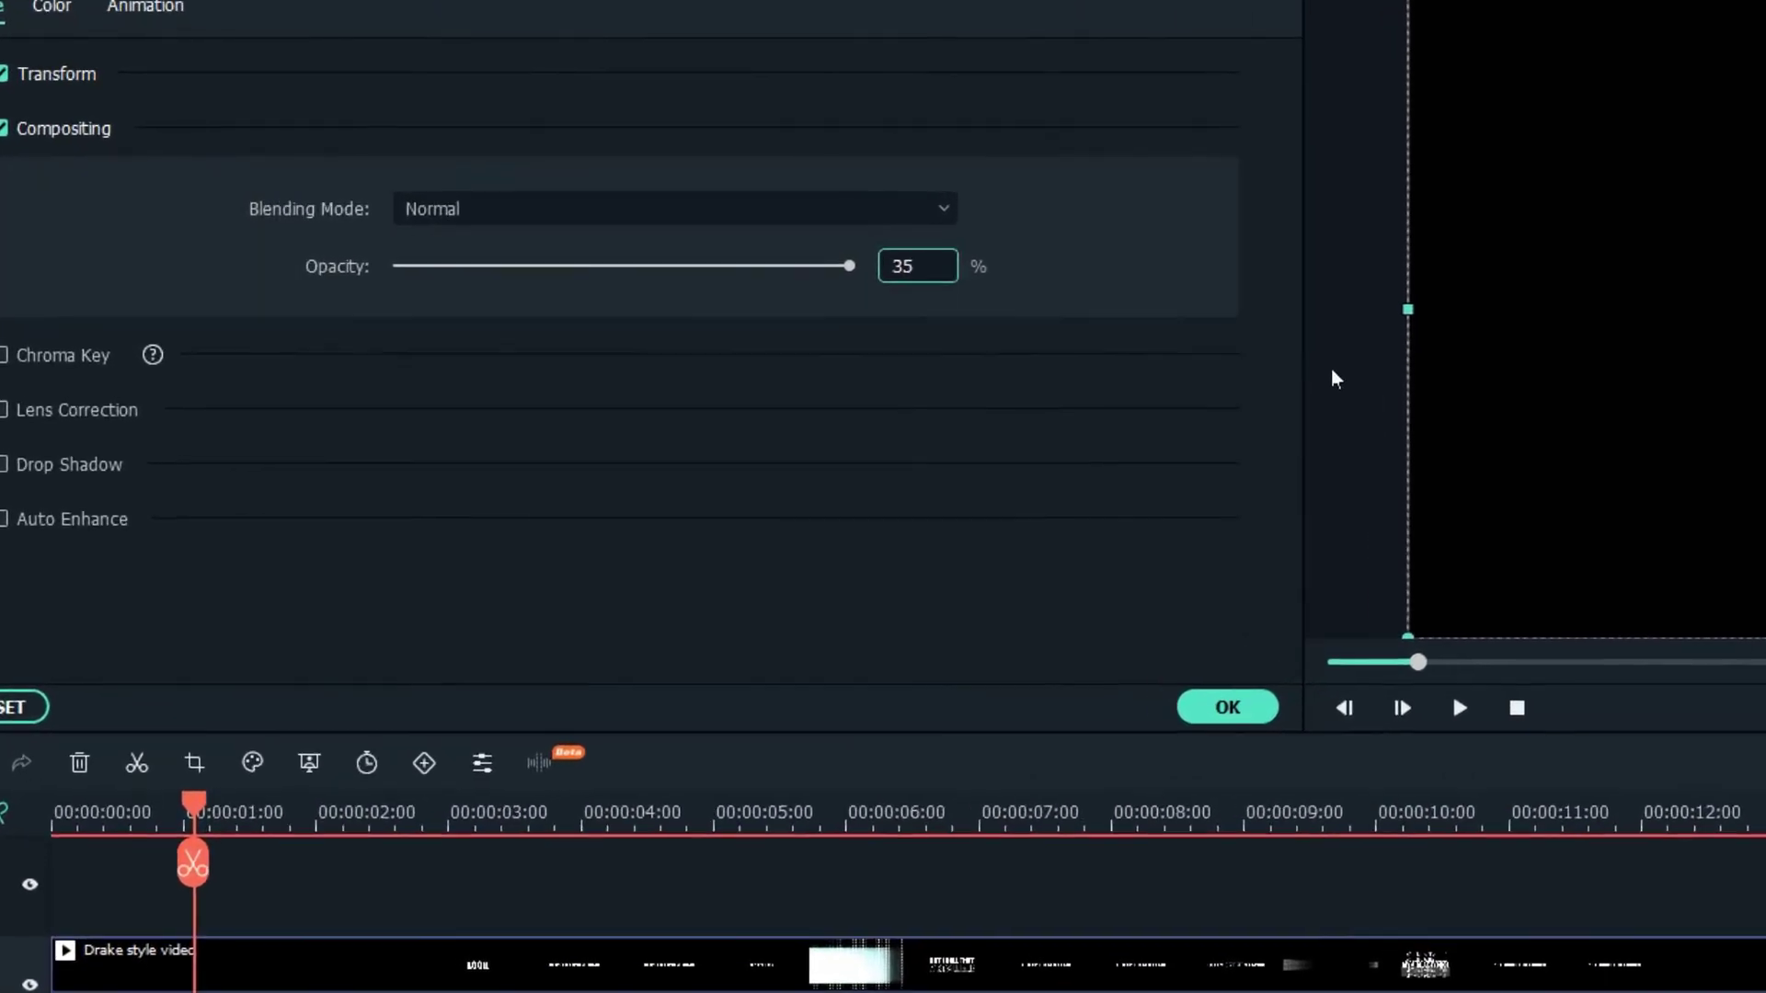
pyautogui.press('Return')
pyautogui.click(1472, 842)
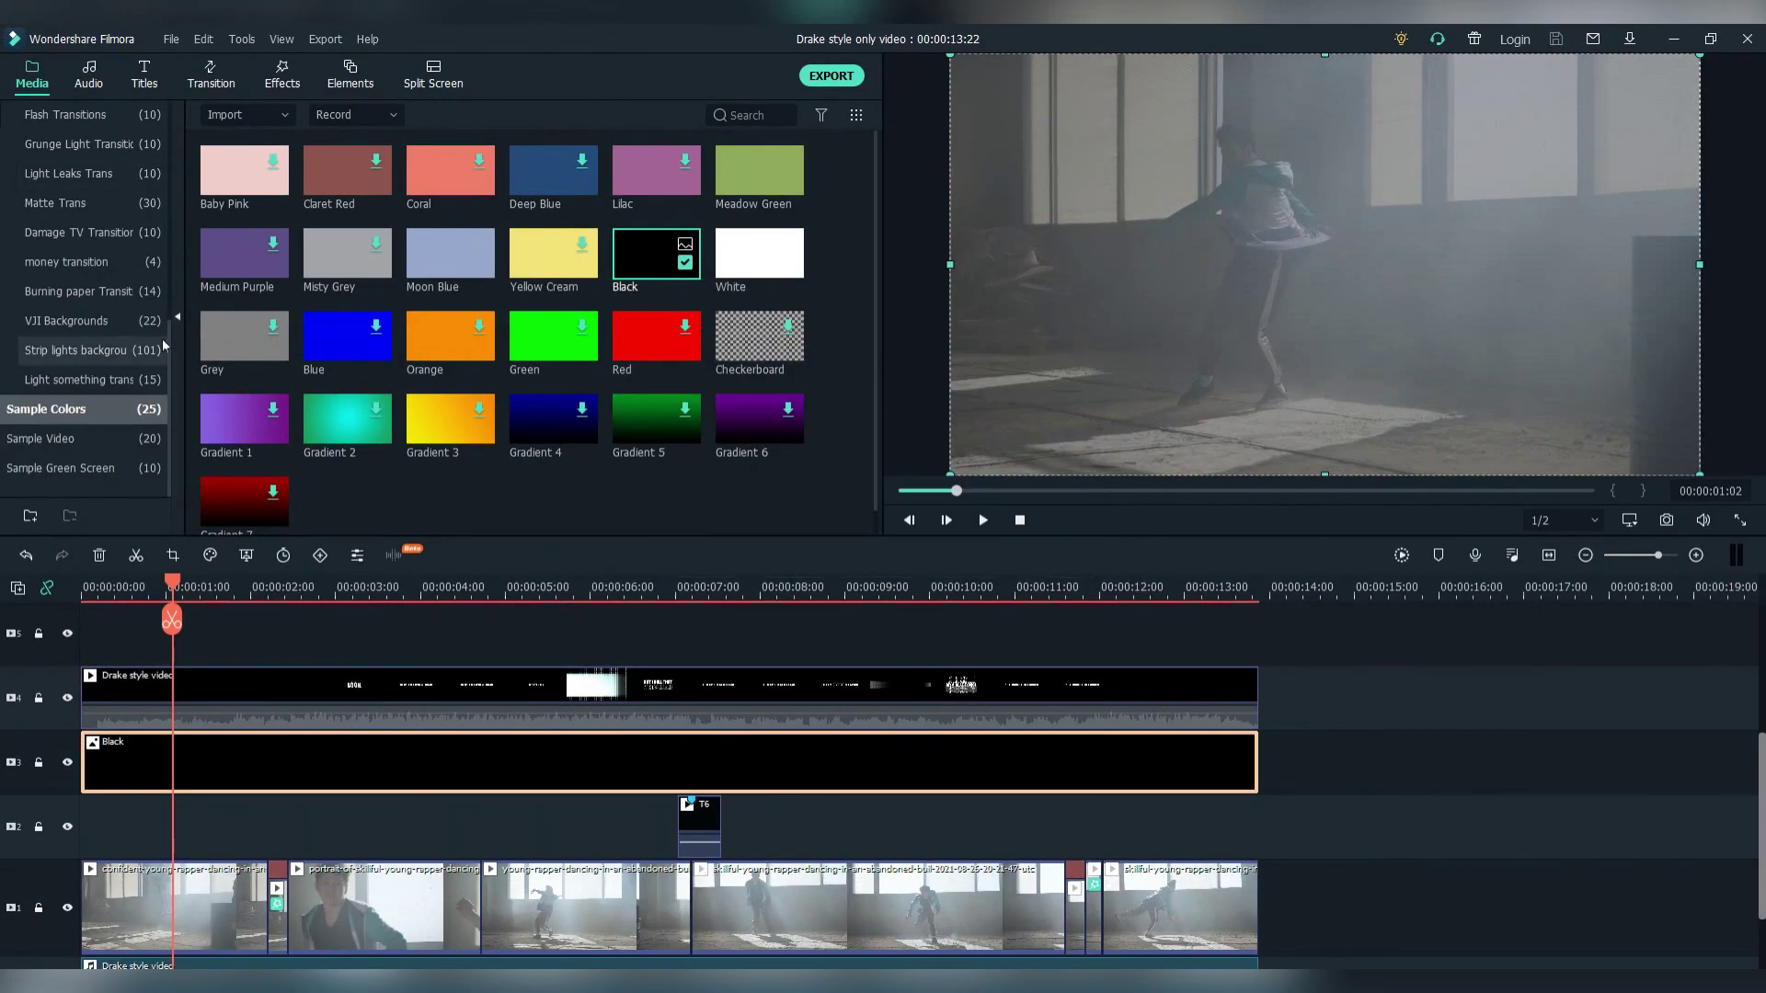
# Return to the project media and lock tracks 3 and 4, which hold the Black and lyric clips.
pyautogui.moveTo(169, 342); pyautogui.dragTo(169, 120)
pyautogui.click(103, 125)
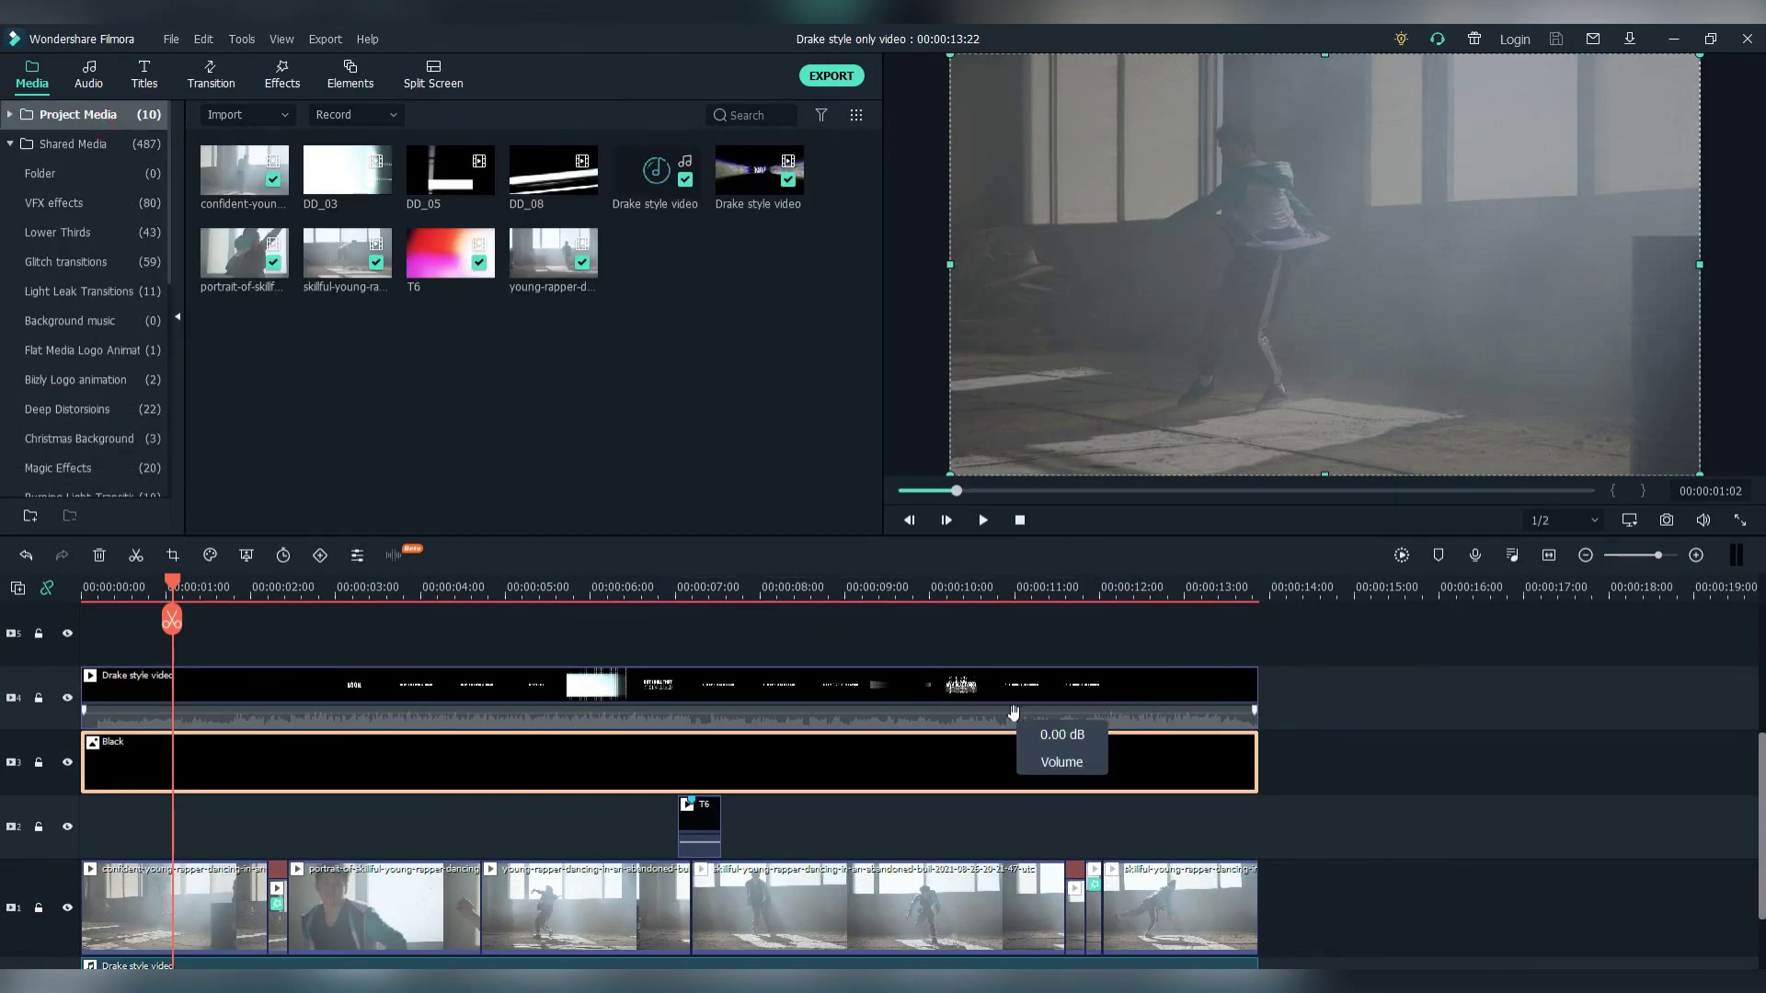
pyautogui.click(40, 764)
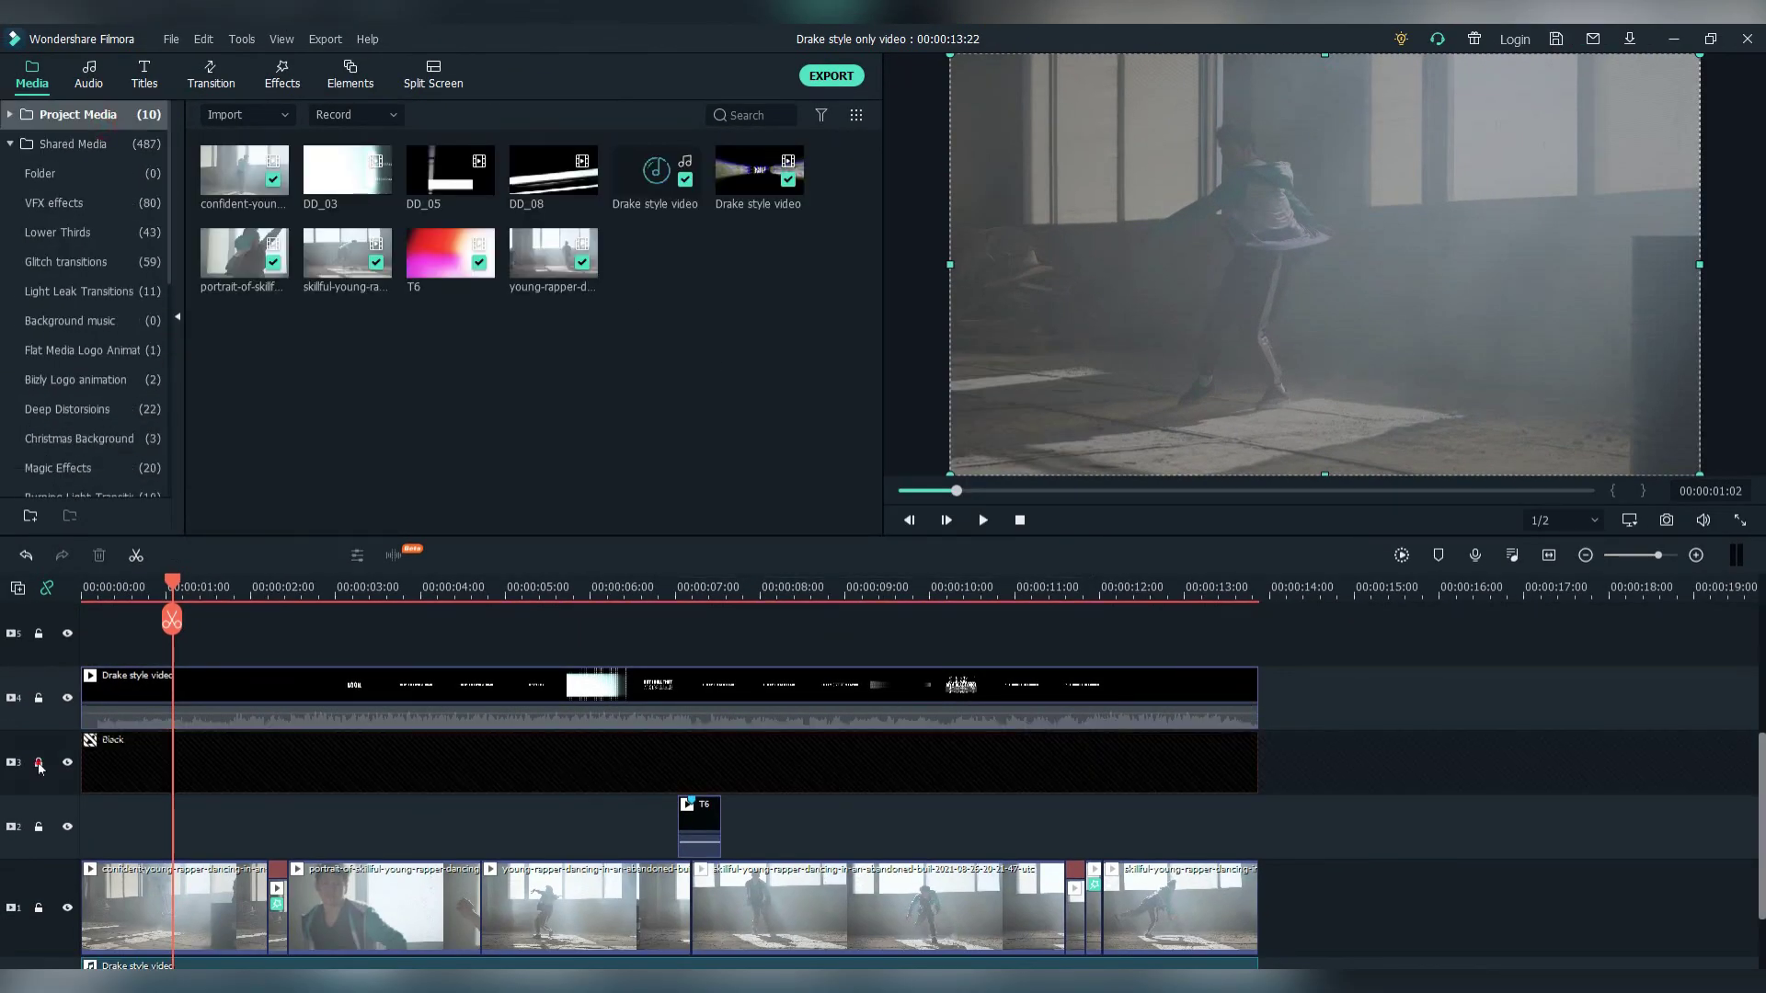
pyautogui.click(38, 699)
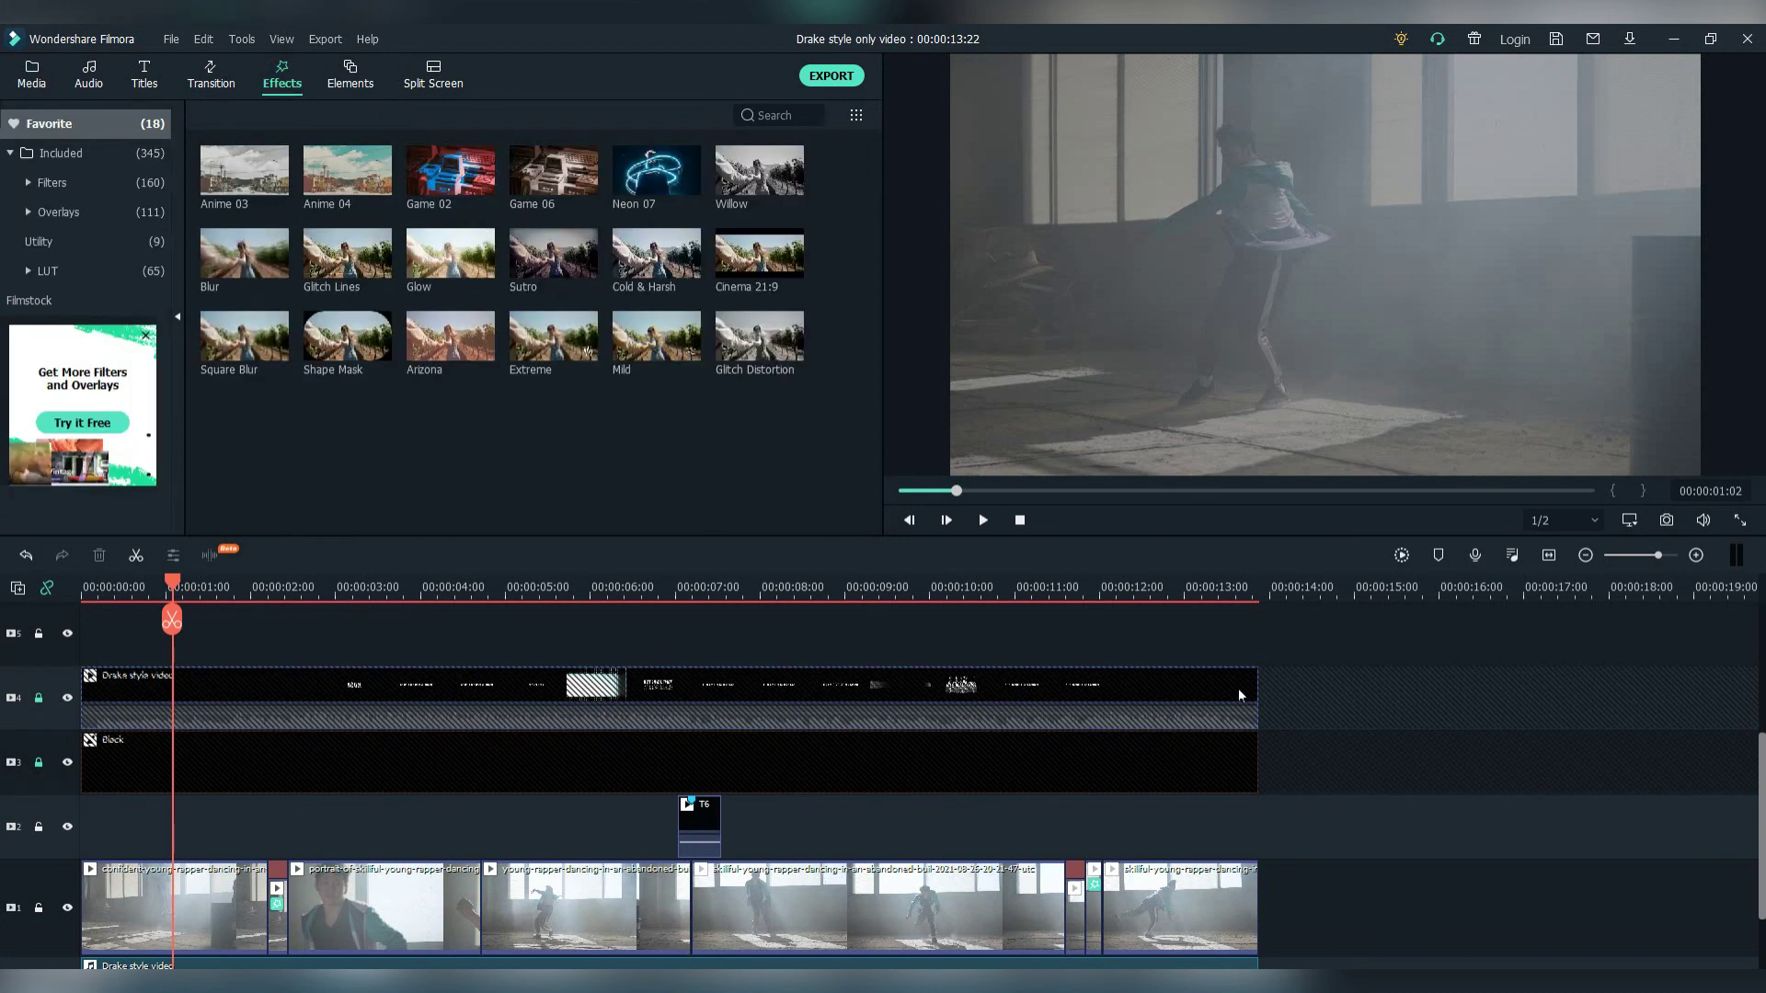
# Cover the whole video with the Neon 07 effect on track 5 and Cinema 21:9 on track 6, and save the project.
pyautogui.moveTo(1376, 589); pyautogui.dragTo(1274, 690)
pyautogui.moveTo(638, 187); pyautogui.dragTo(1257, 888)
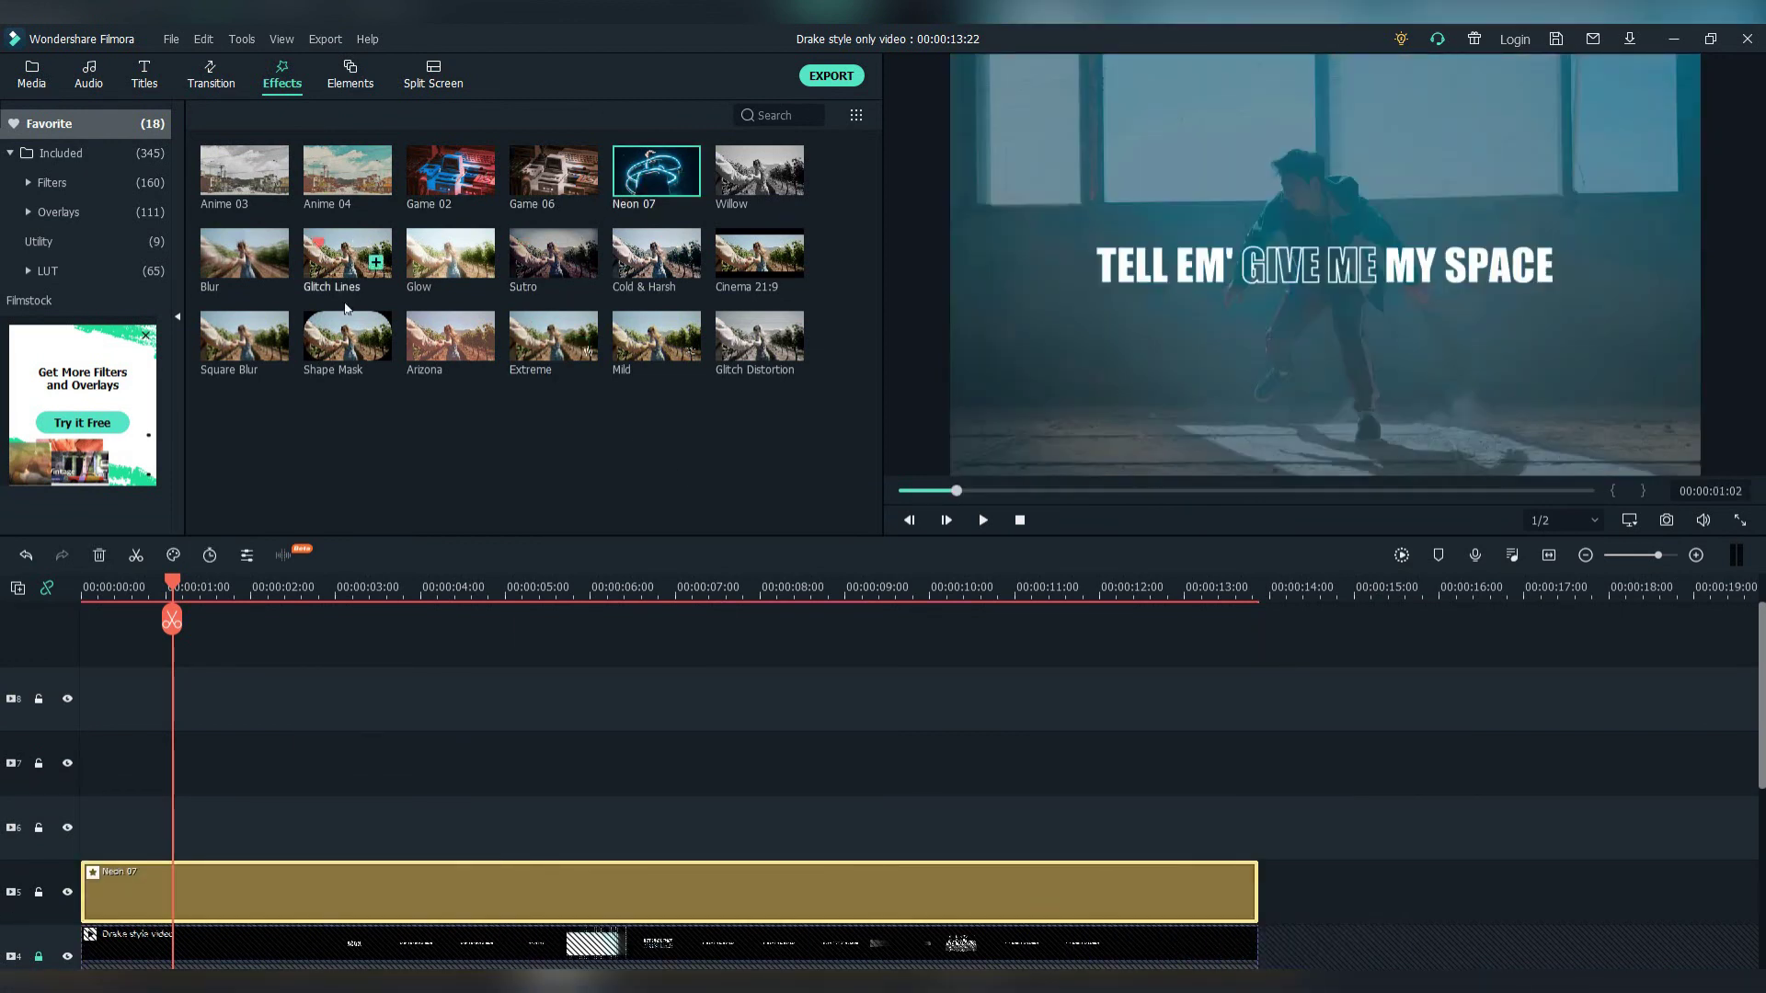
pyautogui.moveTo(760, 283); pyautogui.dragTo(505, 833)
pyautogui.moveTo(913, 825); pyautogui.dragTo(1266, 844)
pyautogui.scroll(-4, 1377, 816)
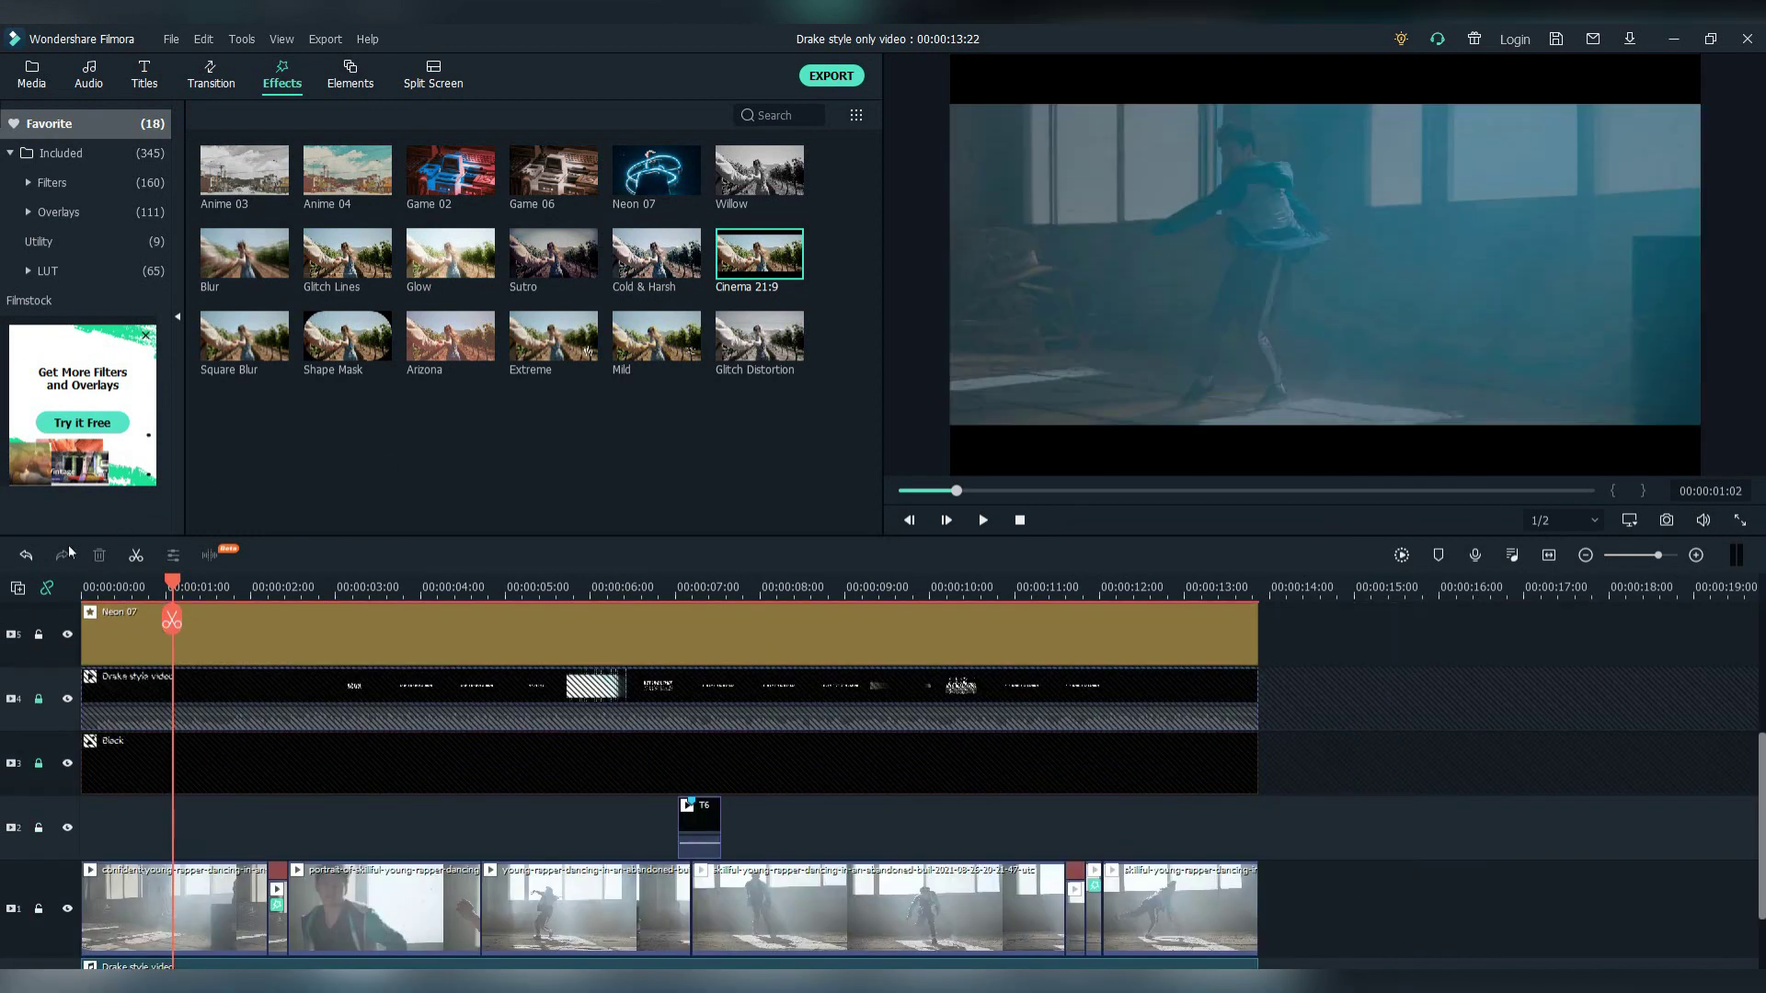
pyautogui.press('Home')
pyautogui.hotkey('ctrl', 's')
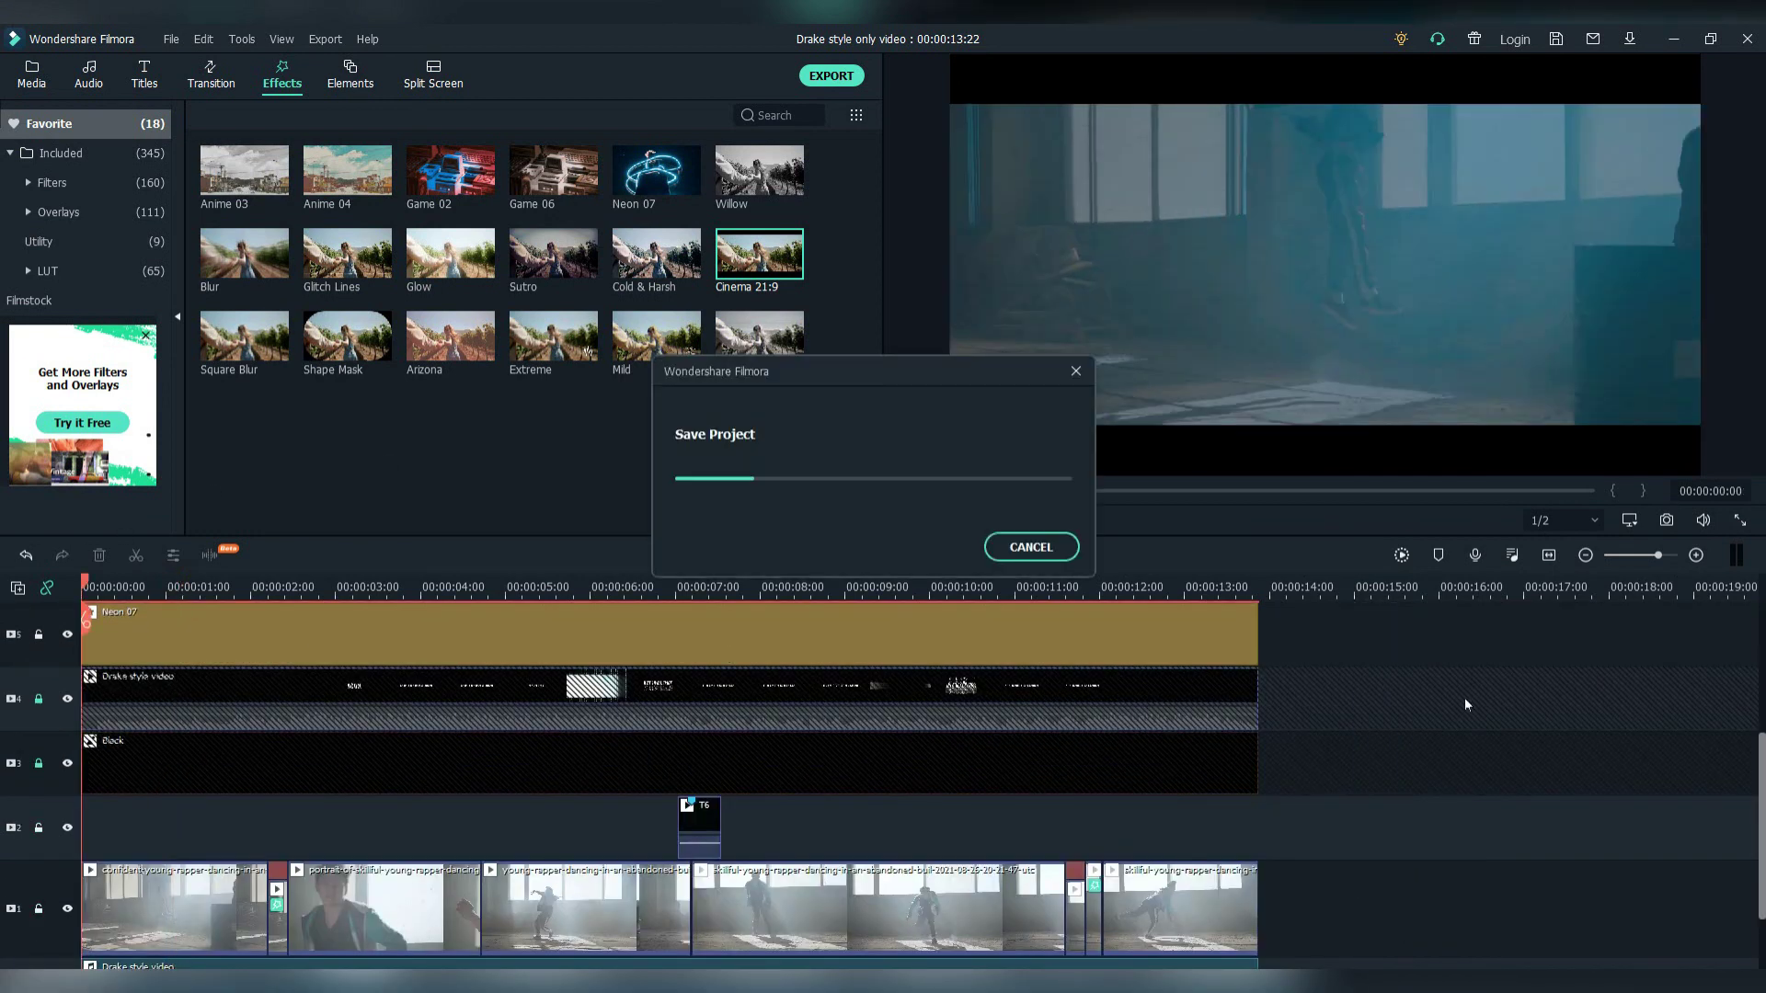
# Unlock track 3 and open the Black color clip's settings at the start of the video.
pyautogui.click(38, 764)
pyautogui.doubleClick(92, 766)
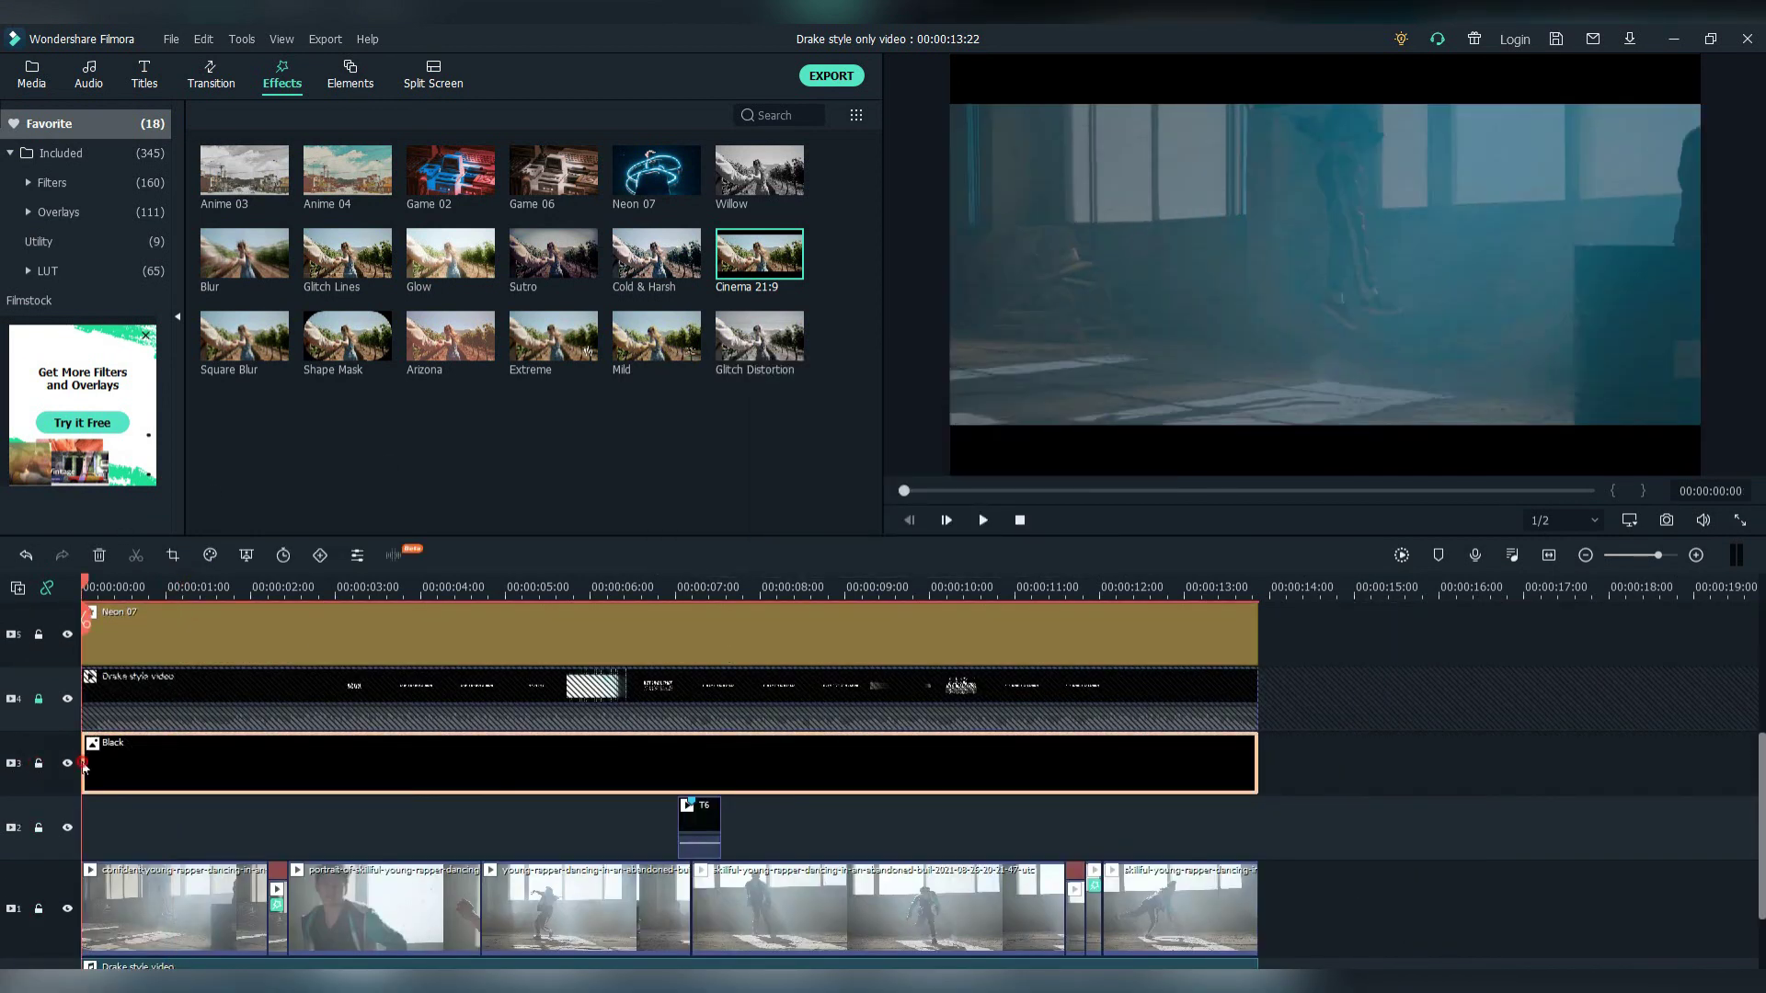